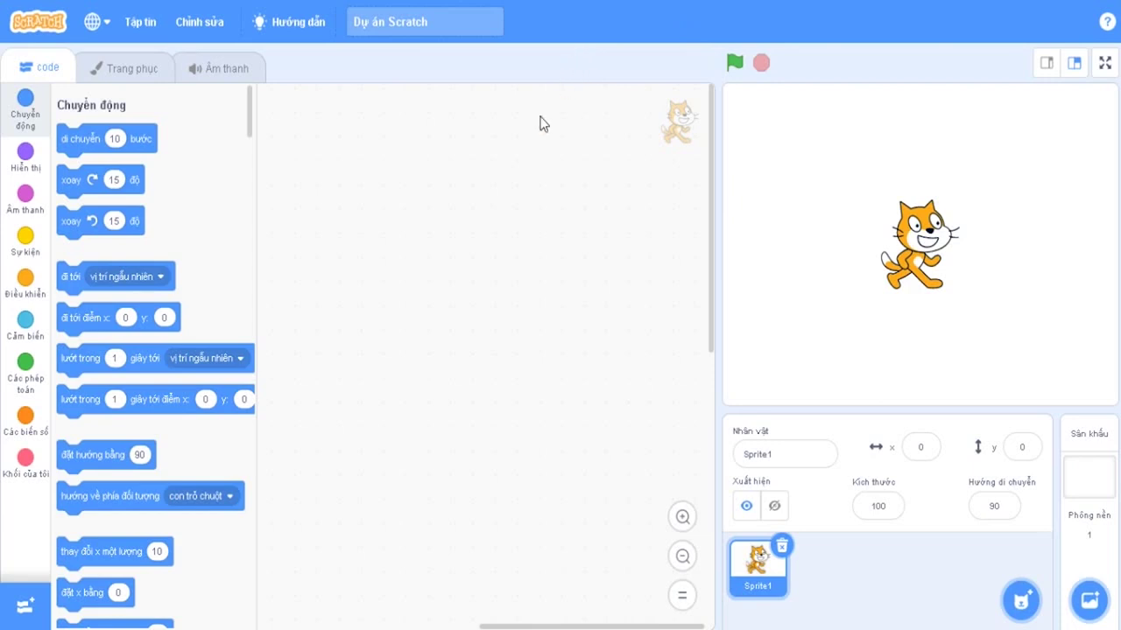
Look through the cat sprite's code, costume and sound editors, ending in the costume editor
{"action": "left_click", "coordinate": [111, 74]}
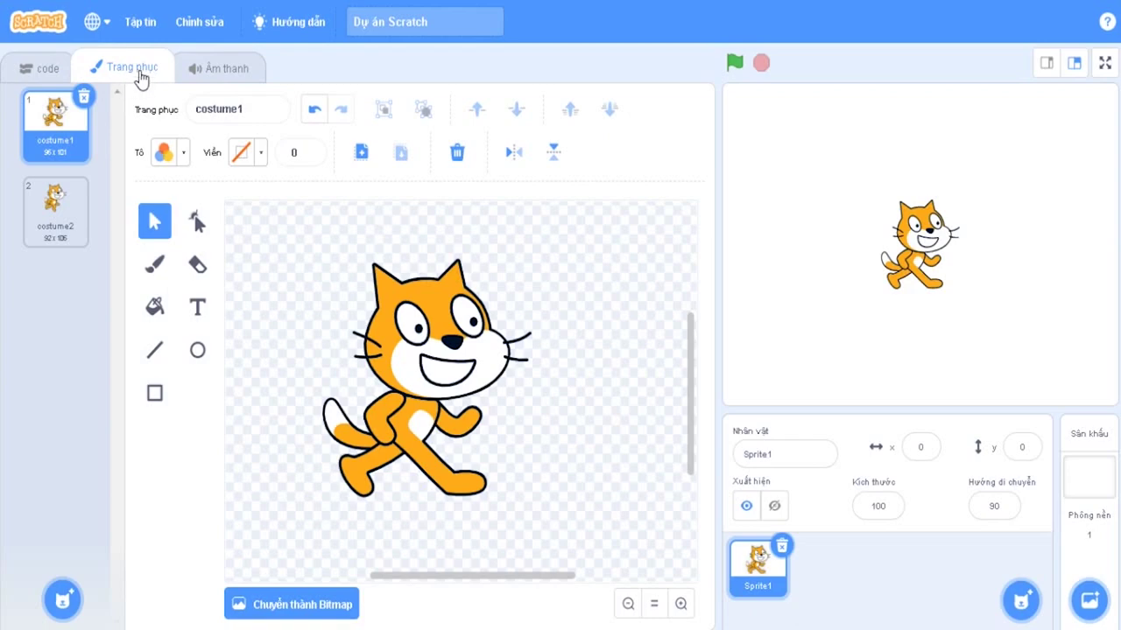
{"action": "left_click", "coordinate": [44, 68]}
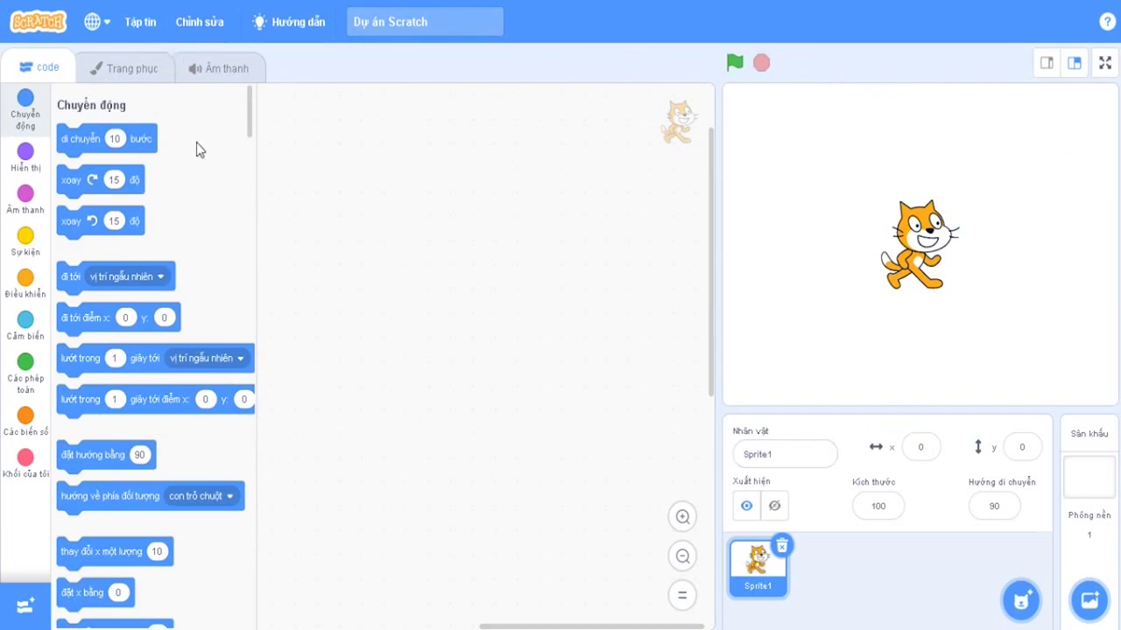
{"action": "left_click", "coordinate": [168, 76]}
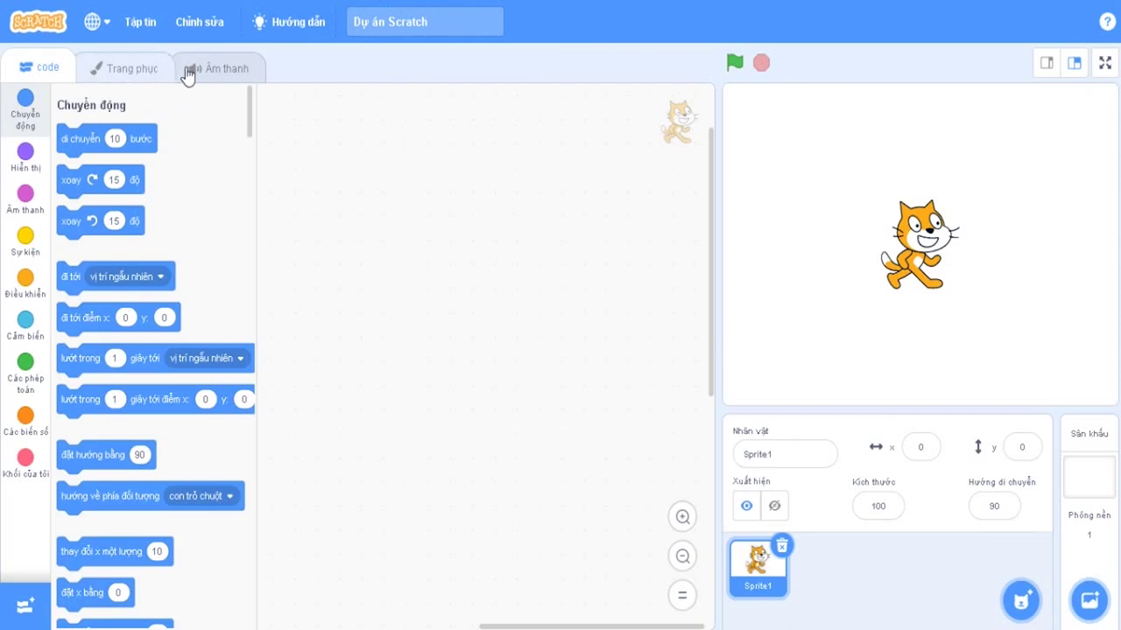
{"action": "left_click", "coordinate": [193, 69]}
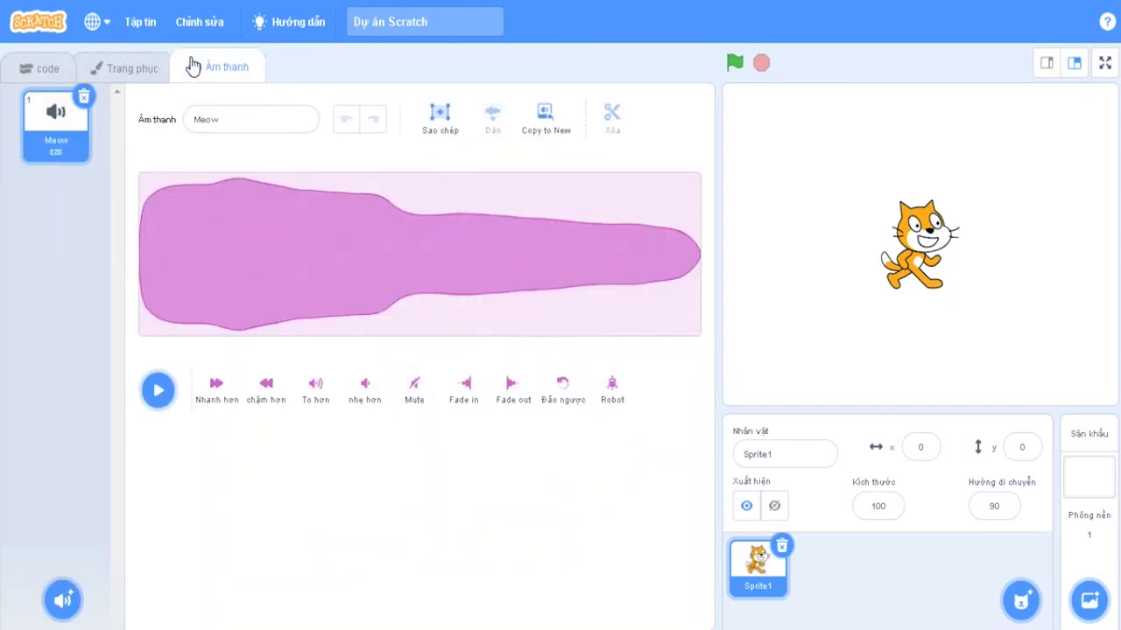
{"action": "left_click", "coordinate": [145, 79]}
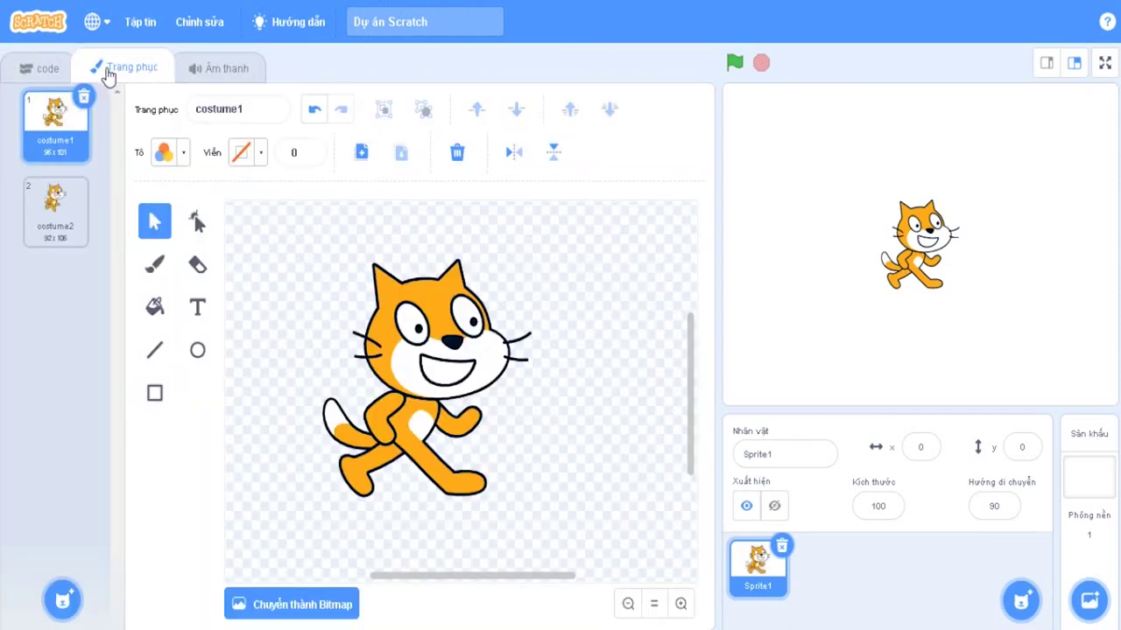
{"action": "left_click", "coordinate": [220, 75]}
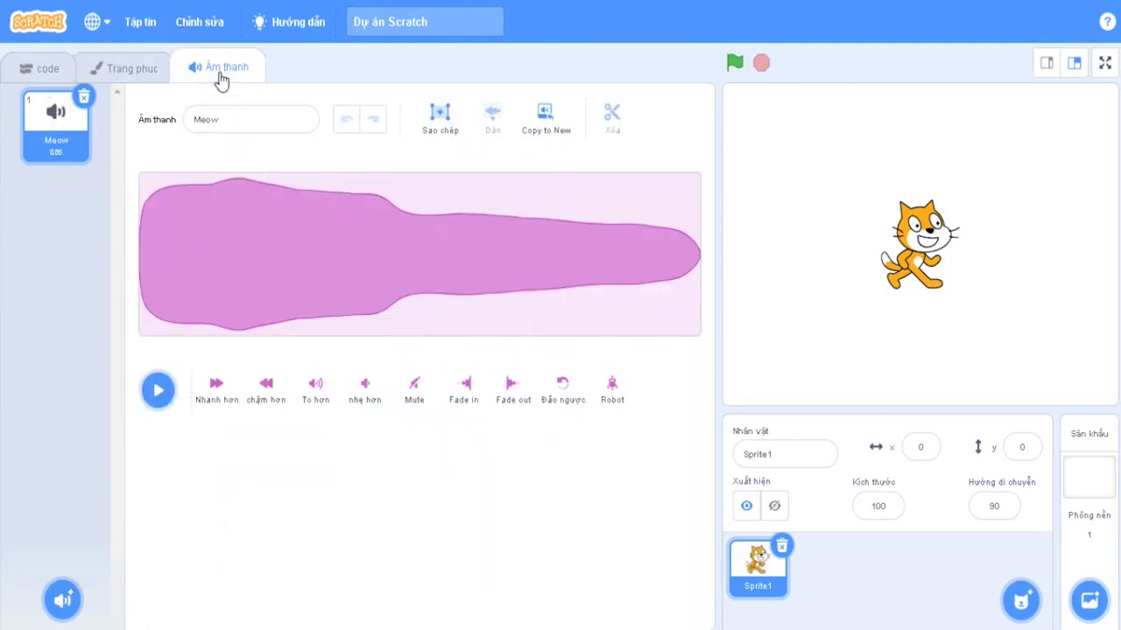
{"action": "left_click", "coordinate": [161, 83]}
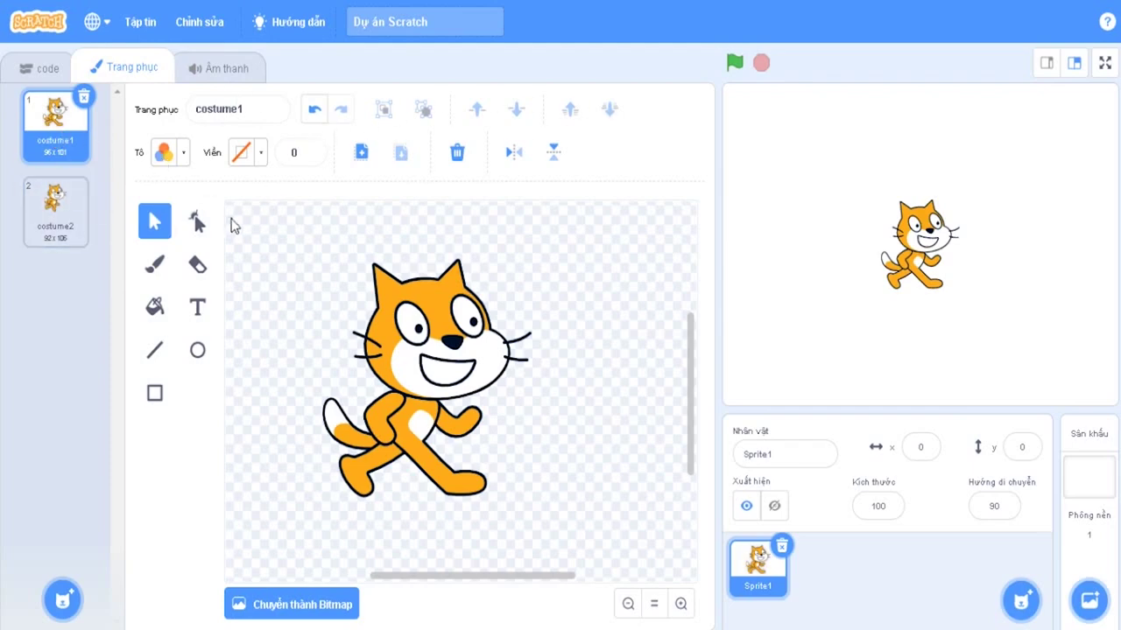
Look at the text, fill and selection tools in the costume editor and view the cat's two costumes
{"action": "left_click", "coordinate": [198, 308]}
{"action": "left_click", "coordinate": [154, 306]}
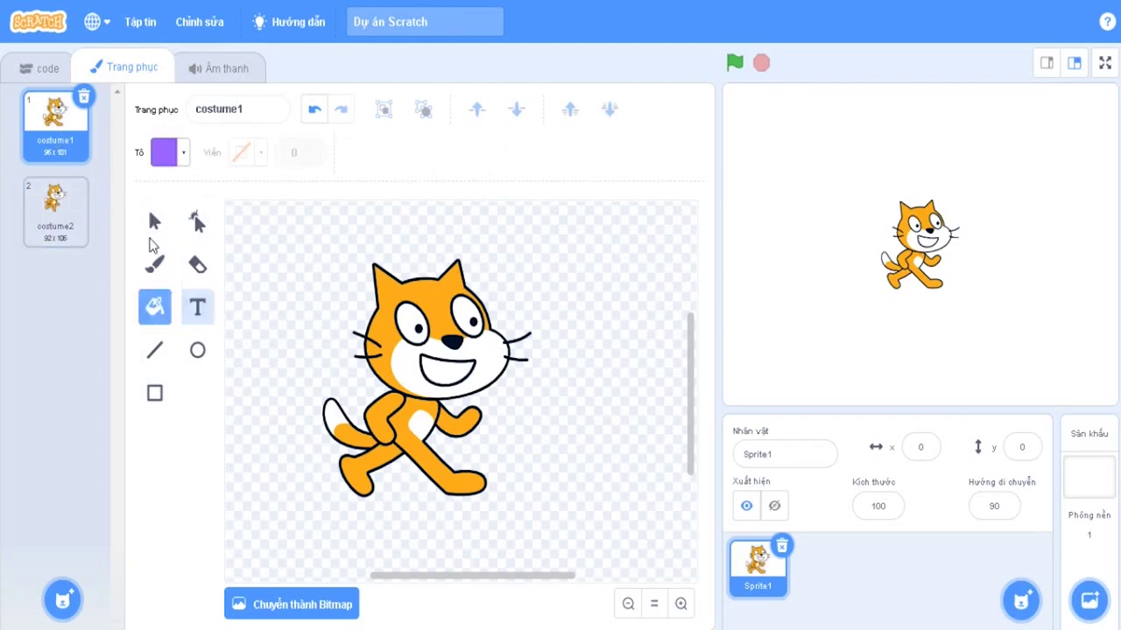
{"action": "left_click", "coordinate": [155, 222]}
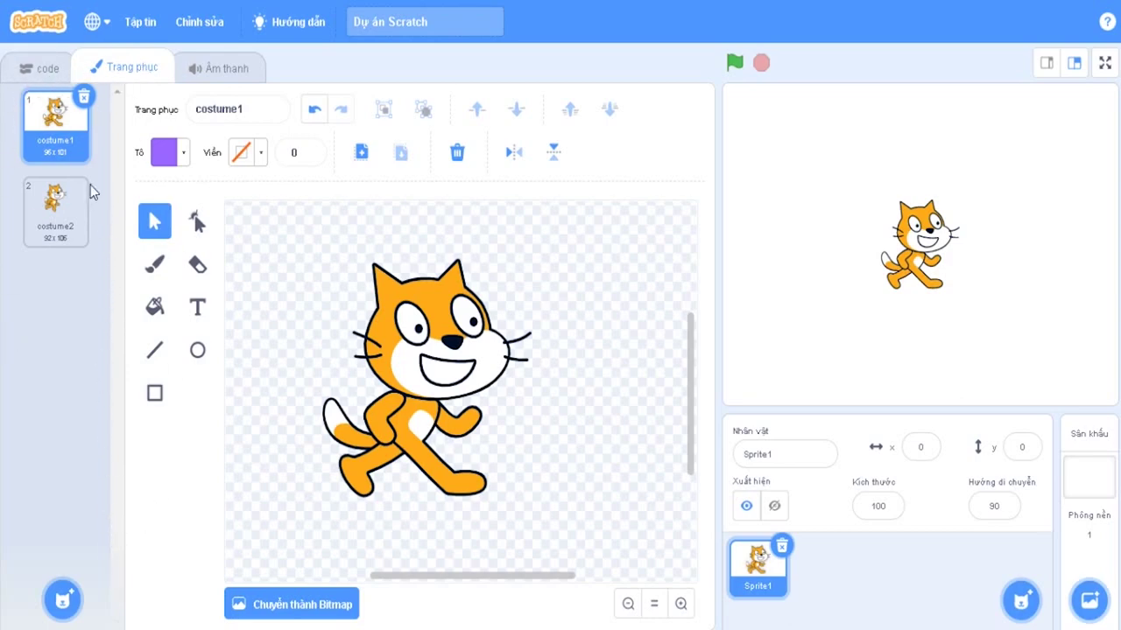
{"action": "left_click", "coordinate": [61, 203]}
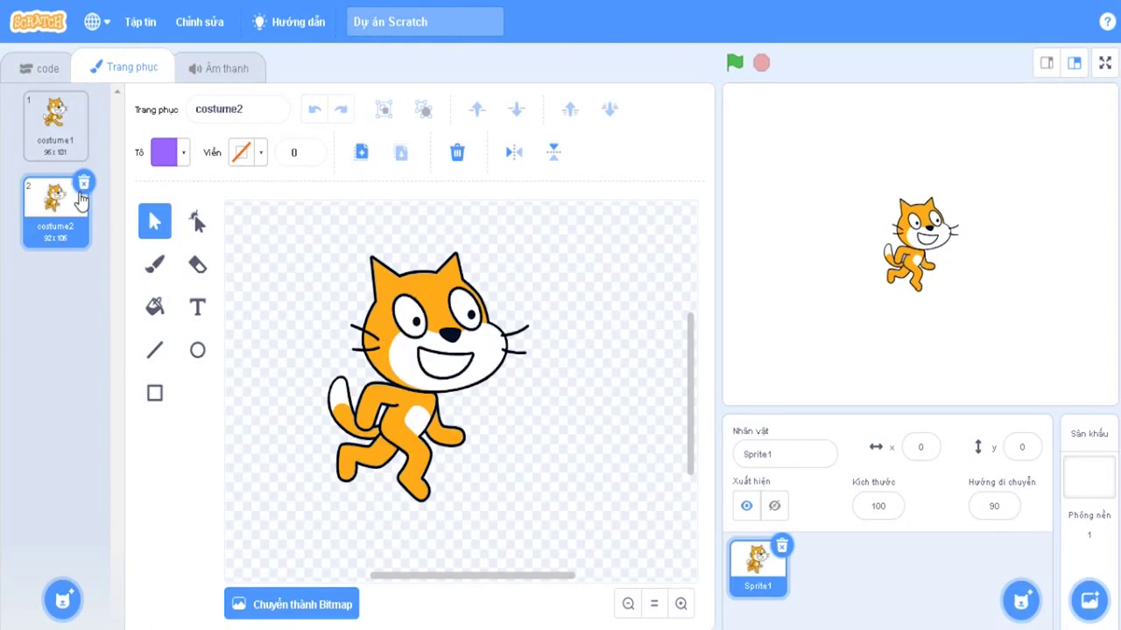
{"action": "left_click", "coordinate": [66, 137]}
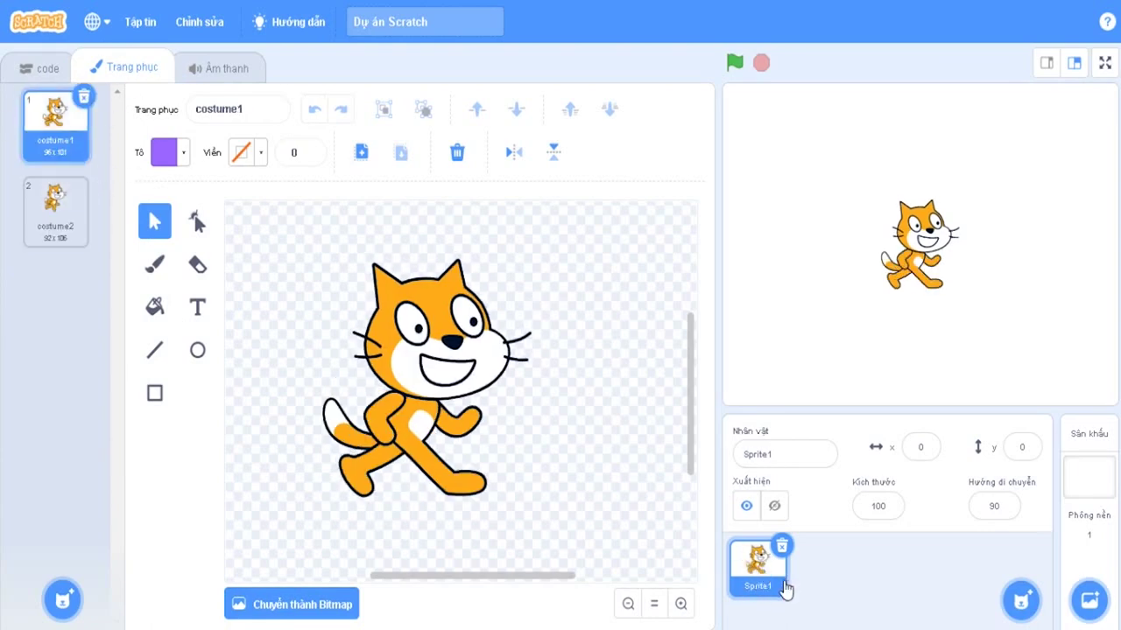
Rename the cat sprite as "Con mèo"
{"action": "left_click", "coordinate": [791, 464]}
{"action": "key", "text": "ctrl+a"}
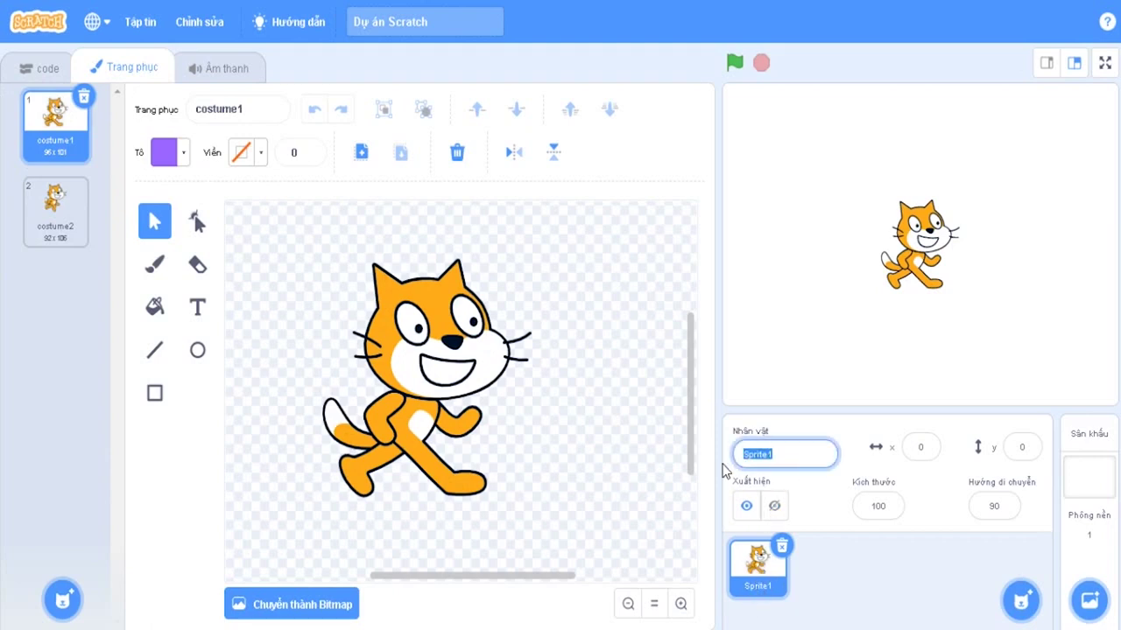
{"action": "type", "text": "Con mèo"}
{"action": "key", "text": "Return"}
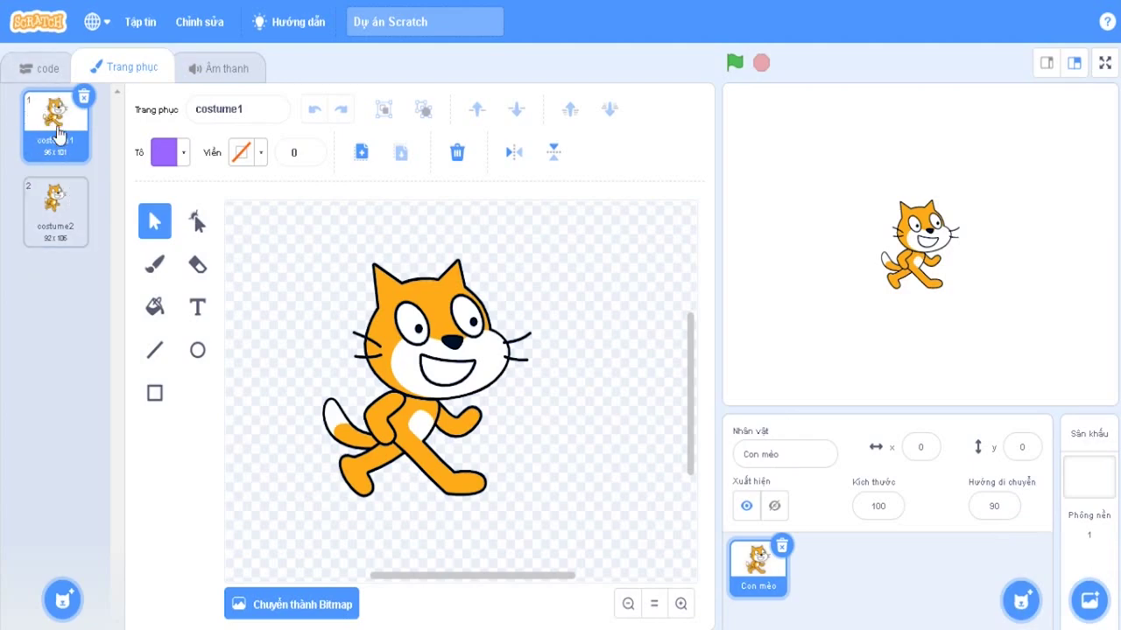
Switch repeatedly between costume1 and costume2 to compare the cat's poses on the stage
{"action": "left_click", "coordinate": [73, 214]}
{"action": "left_click", "coordinate": [65, 147]}
{"action": "left_click", "coordinate": [61, 231]}
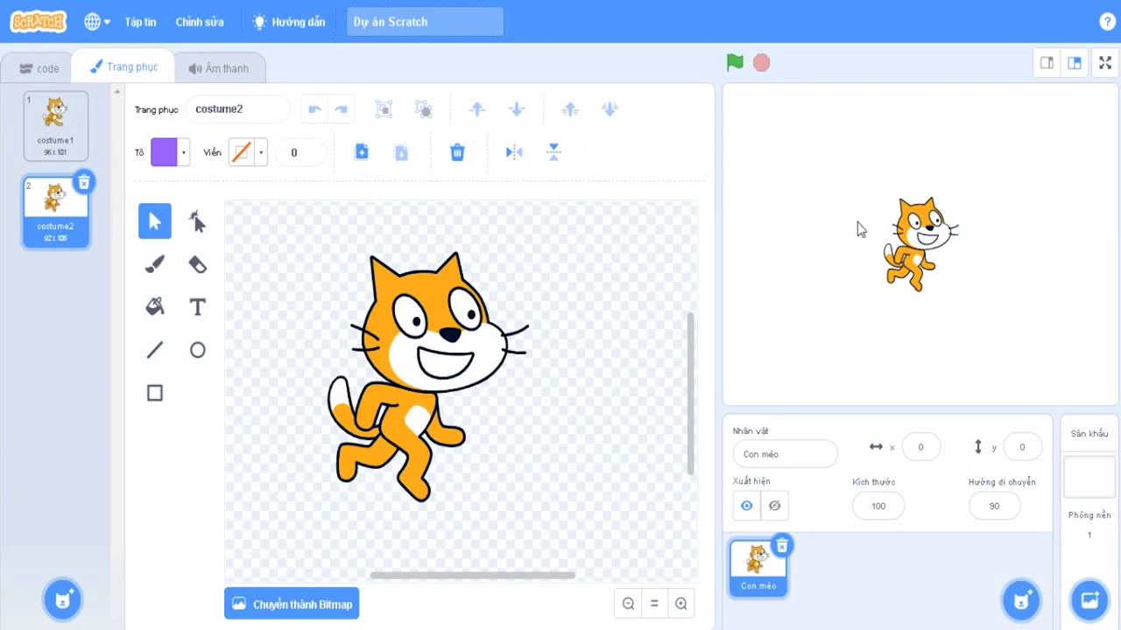
{"action": "left_click", "coordinate": [43, 131]}
{"action": "right_click", "coordinate": [43, 132]}
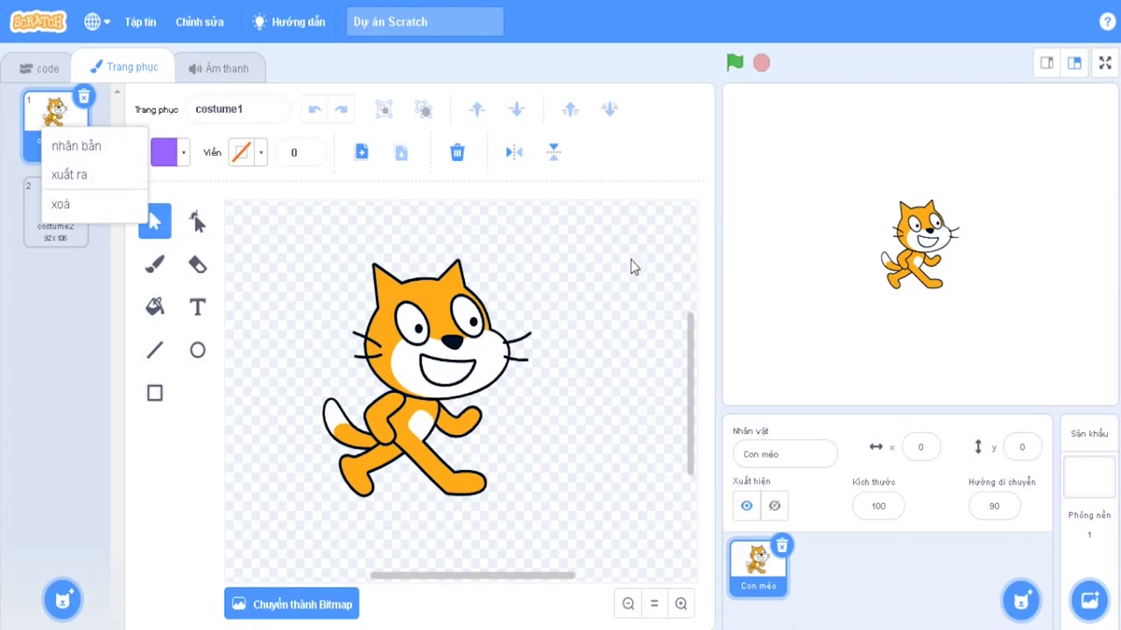
{"action": "left_click", "coordinate": [90, 267]}
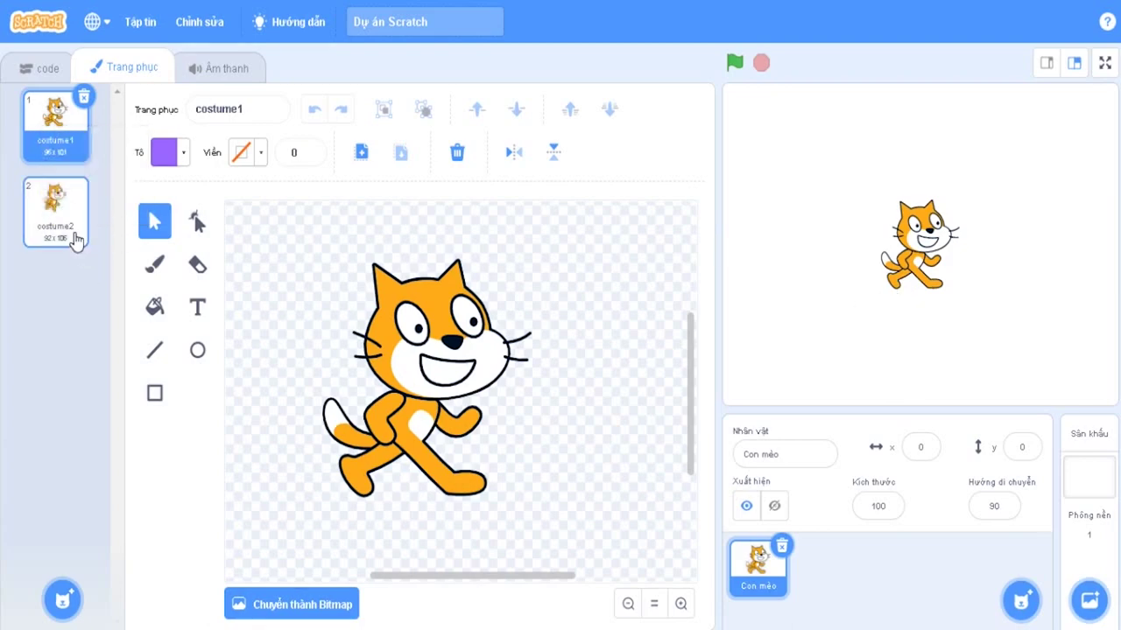
{"action": "left_click", "coordinate": [77, 241]}
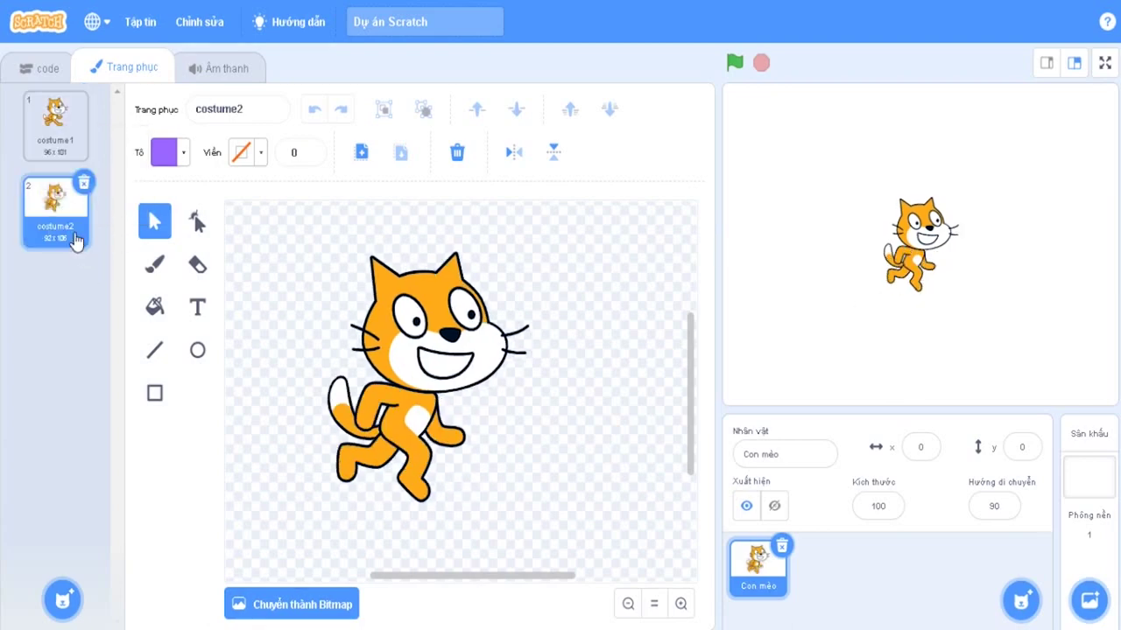
{"action": "left_click", "coordinate": [50, 131]}
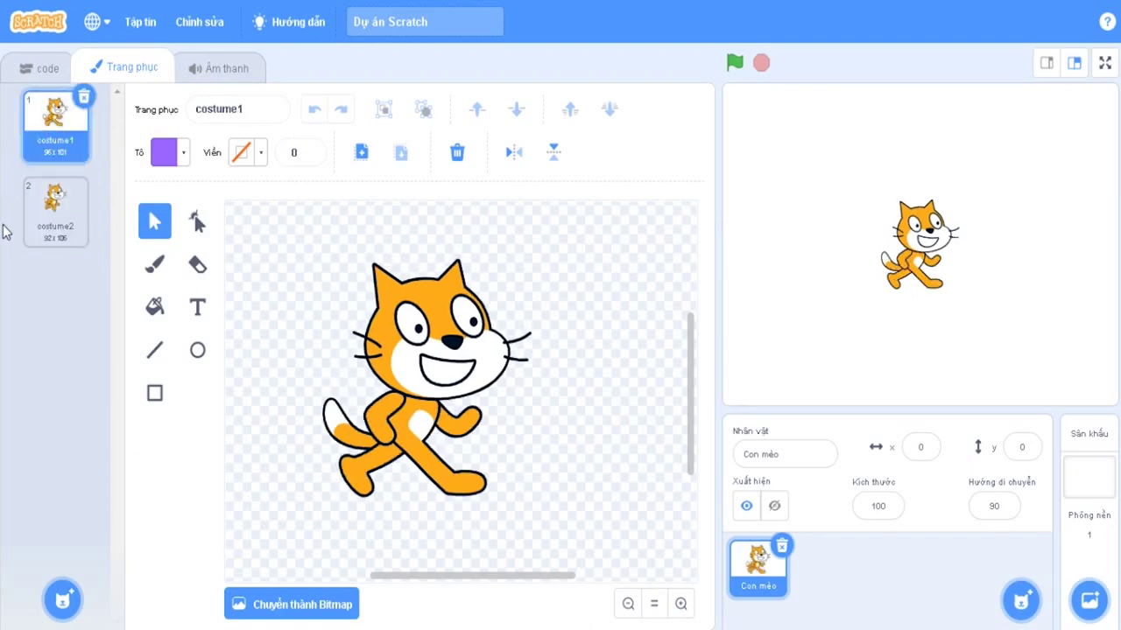
{"action": "mouse_move", "coordinate": [62, 599]}
{"action": "left_click", "coordinate": [55, 212]}
{"action": "left_click", "coordinate": [55, 142]}
{"action": "left_click", "coordinate": [46, 203]}
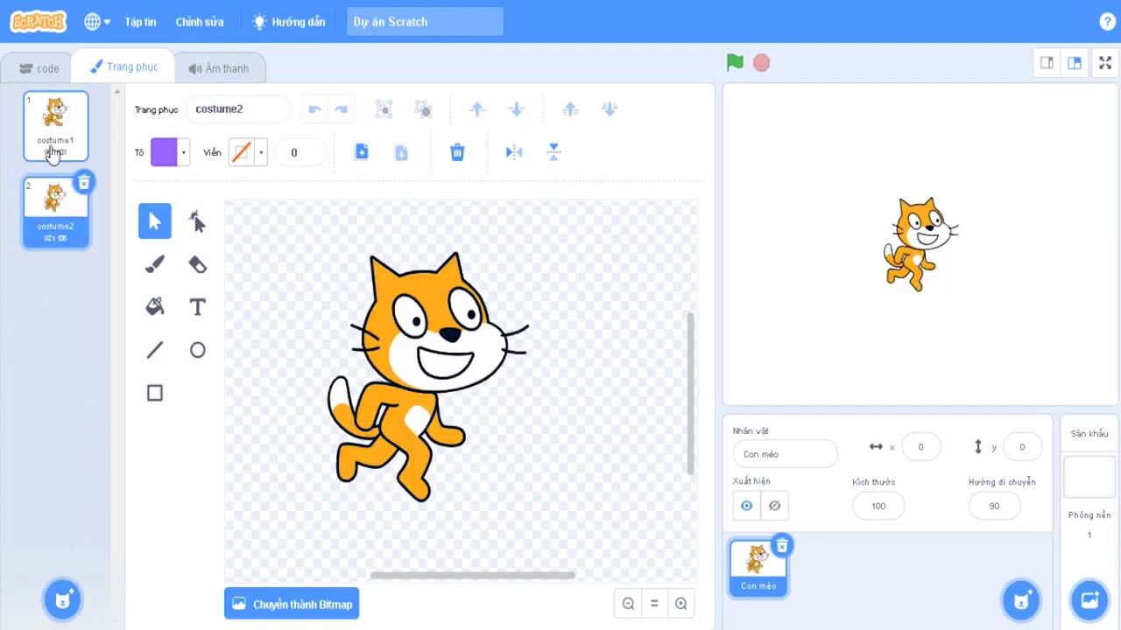
{"action": "left_click", "coordinate": [63, 154]}
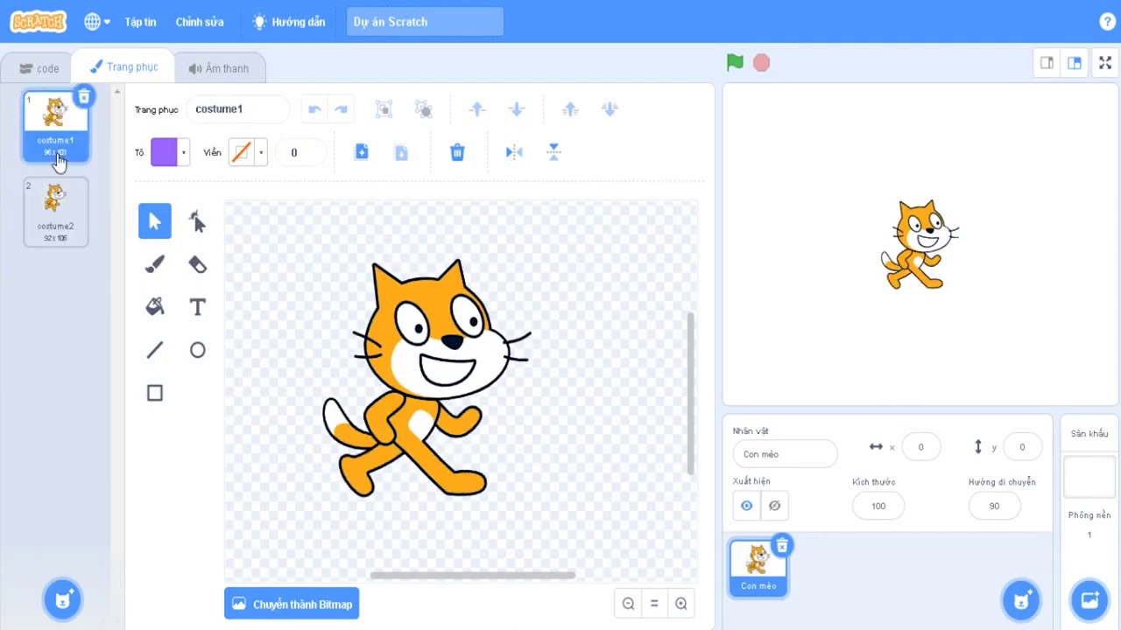
{"action": "left_click", "coordinate": [48, 205]}
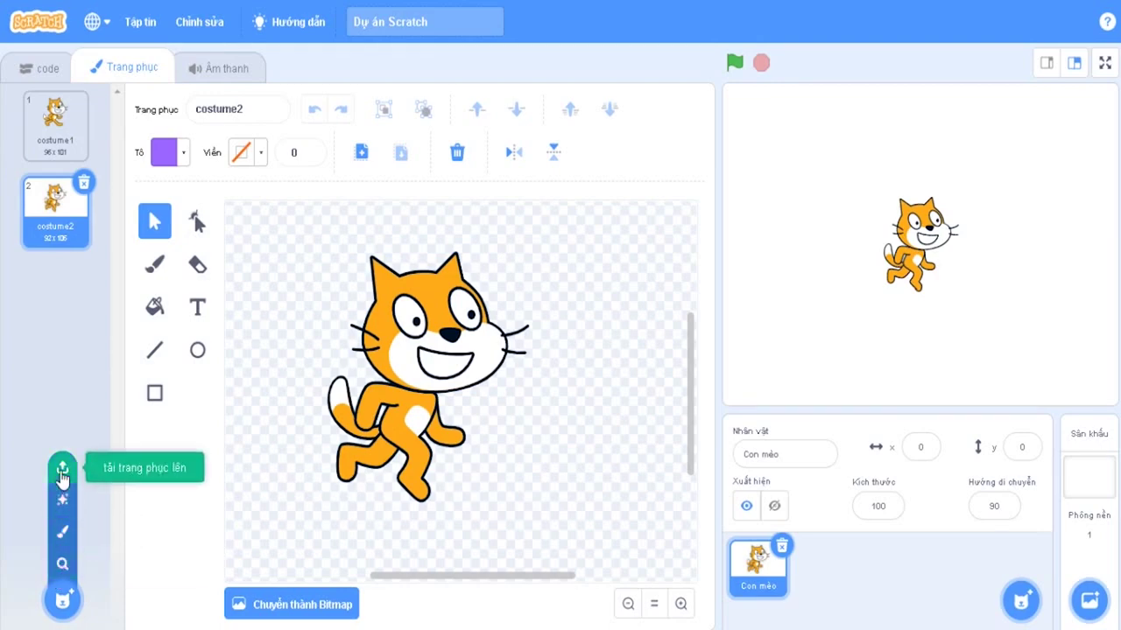
Add the Gobo-a costume from the costume library to the cat sprite
{"action": "left_click", "coordinate": [64, 565]}
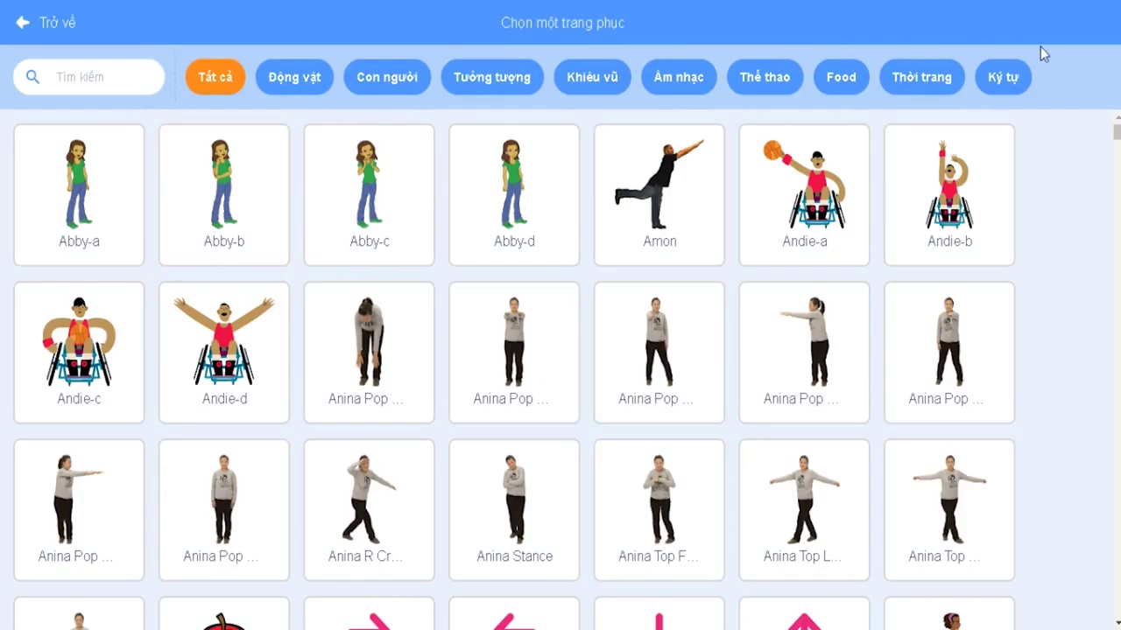
{"action": "scroll", "coordinate": [1081, 227], "scroll_direction": "down", "scroll_amount": 5}
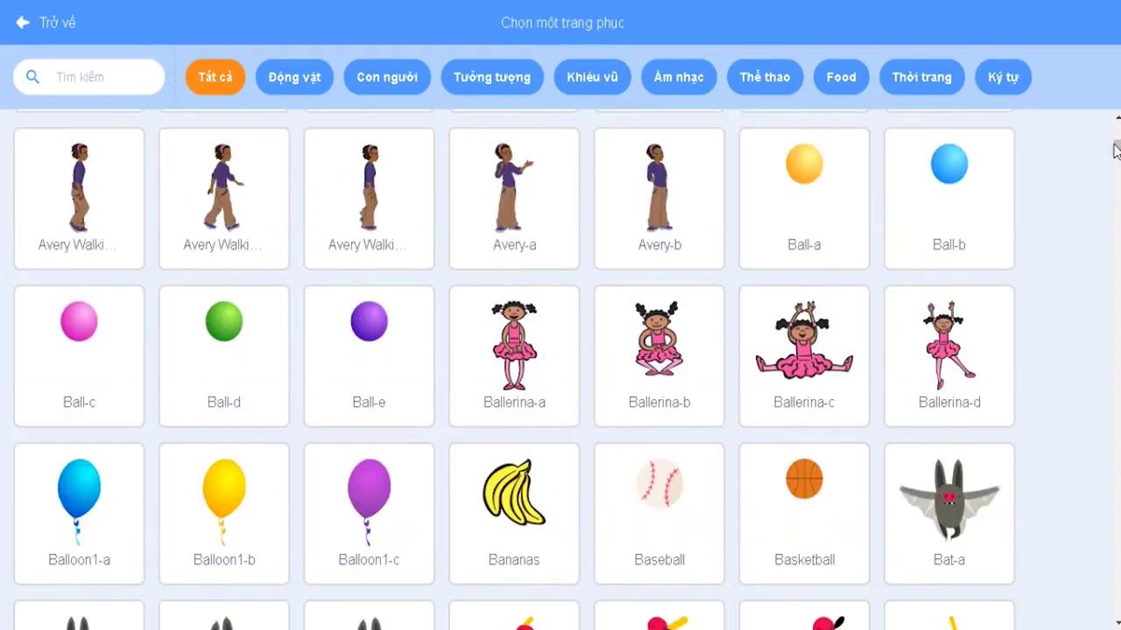
{"action": "left_click_drag", "start_coordinate": [1118, 162], "coordinate": [1115, 306]}
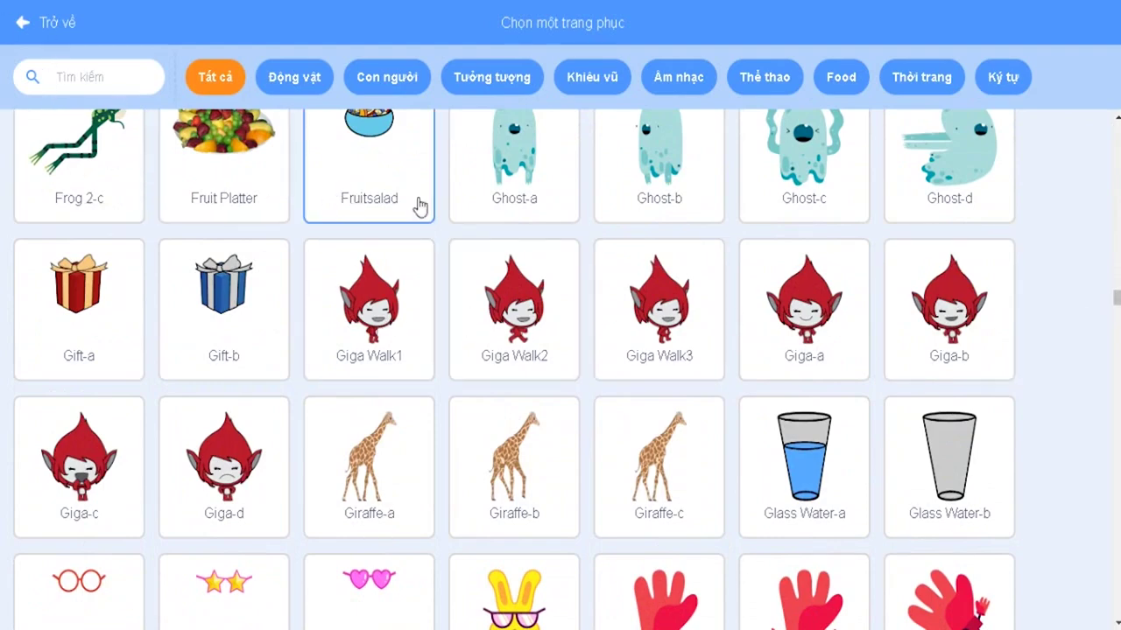
{"action": "scroll", "coordinate": [417, 211], "scroll_direction": "down", "scroll_amount": 1}
{"action": "scroll", "coordinate": [417, 238], "scroll_direction": "down", "scroll_amount": 5}
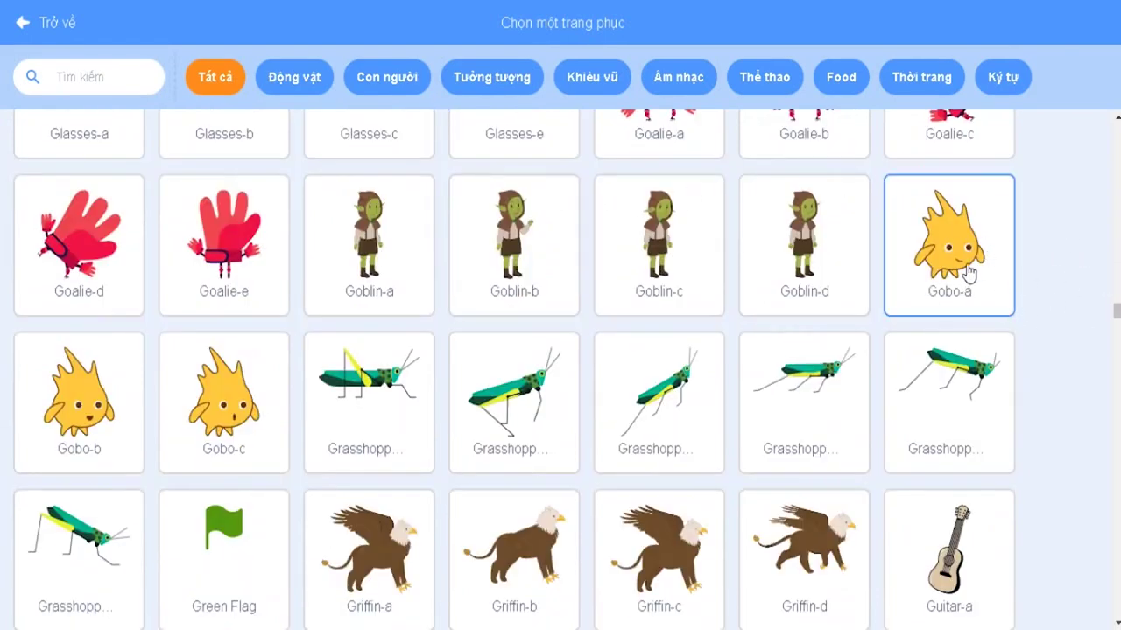
{"action": "left_click", "coordinate": [970, 275]}
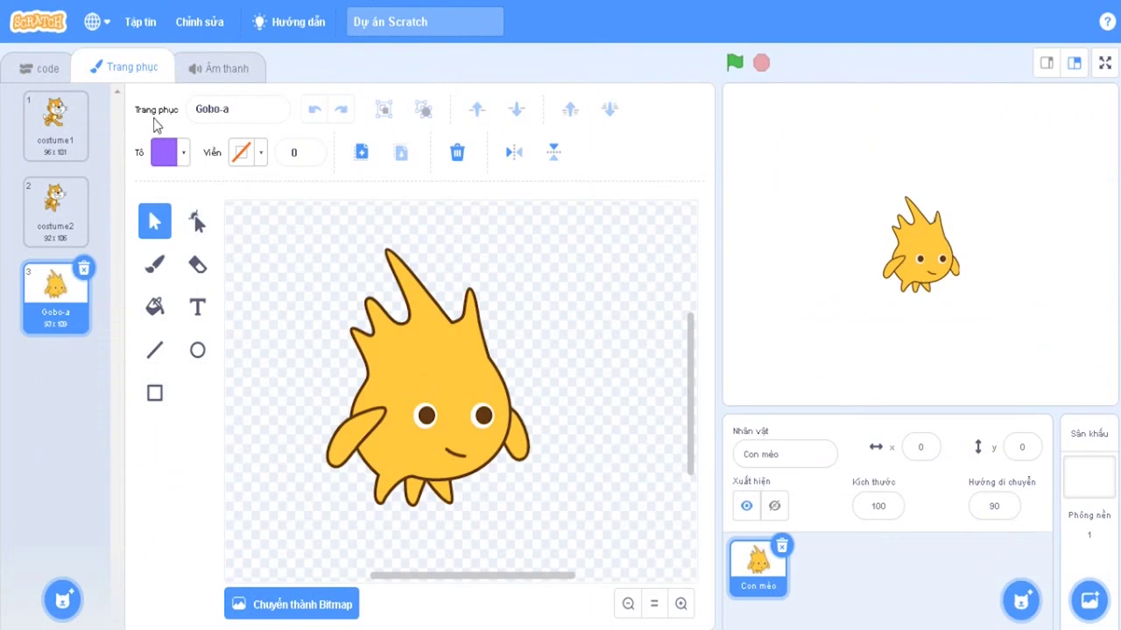
Rename the Gobo-a costume as "Người ngoài hành tinh gobo"
{"action": "left_click", "coordinate": [226, 114]}
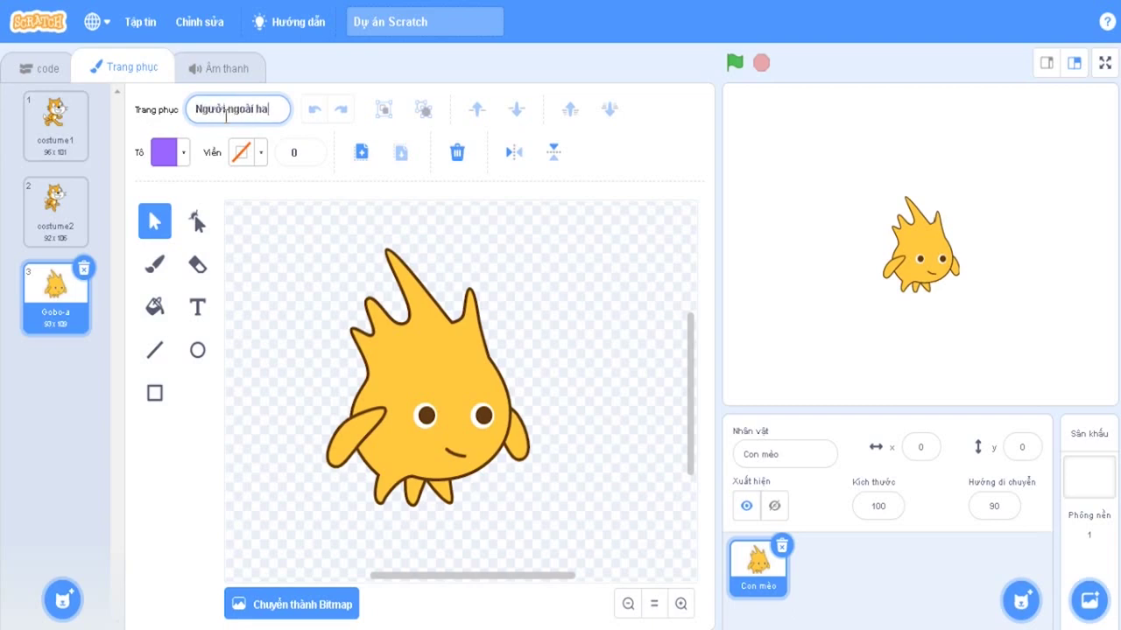
{"action": "type", "text": "tinh gobo"}
{"action": "key", "text": "Return"}
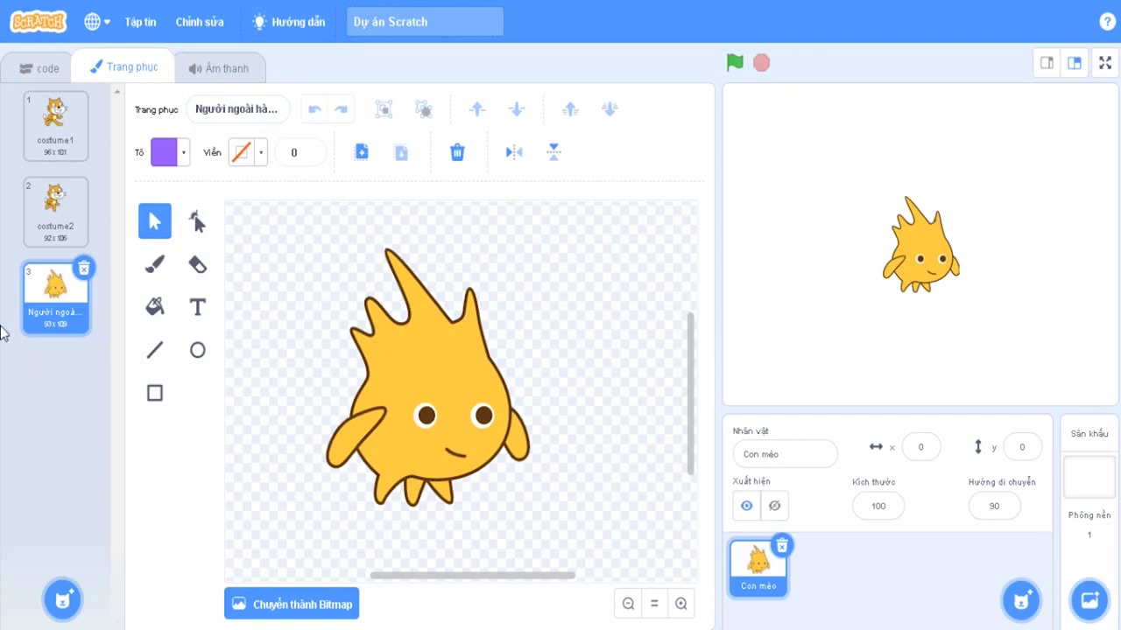
View each of the sprite's three costumes in turn, ending on the renamed Gobo costume
{"action": "left_click", "coordinate": [61, 149]}
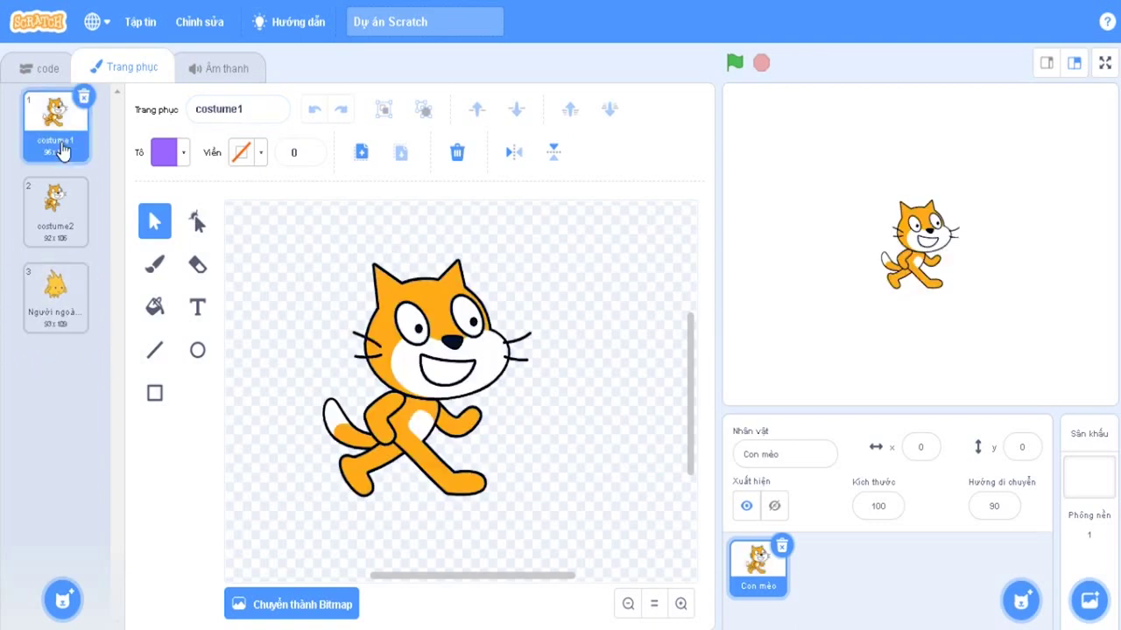
{"action": "left_click", "coordinate": [79, 244]}
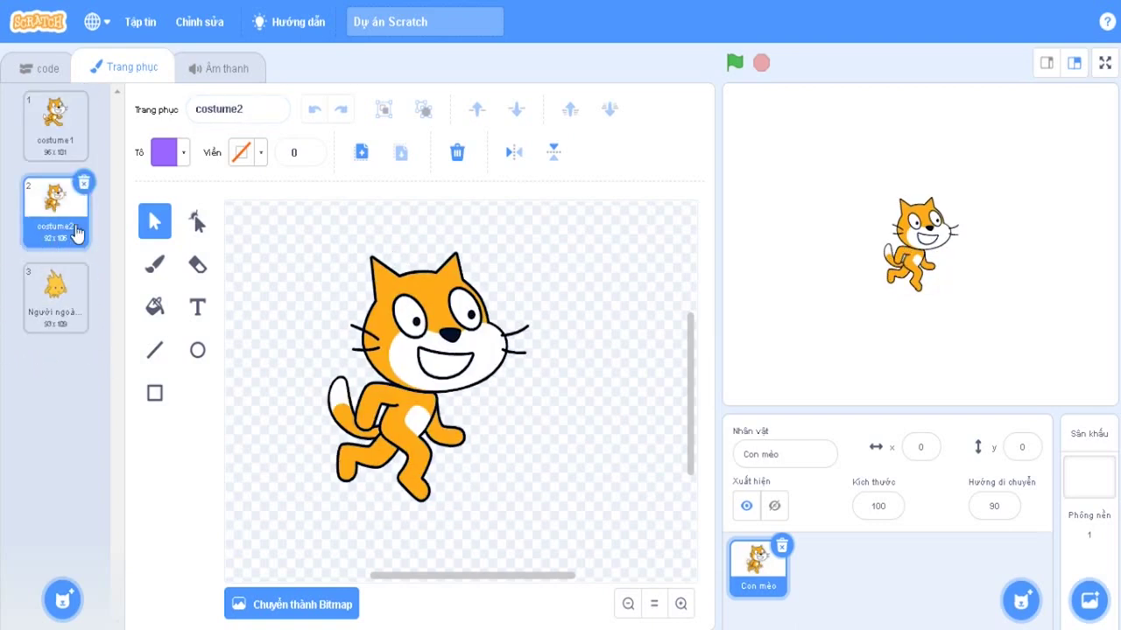
{"action": "left_click", "coordinate": [35, 320]}
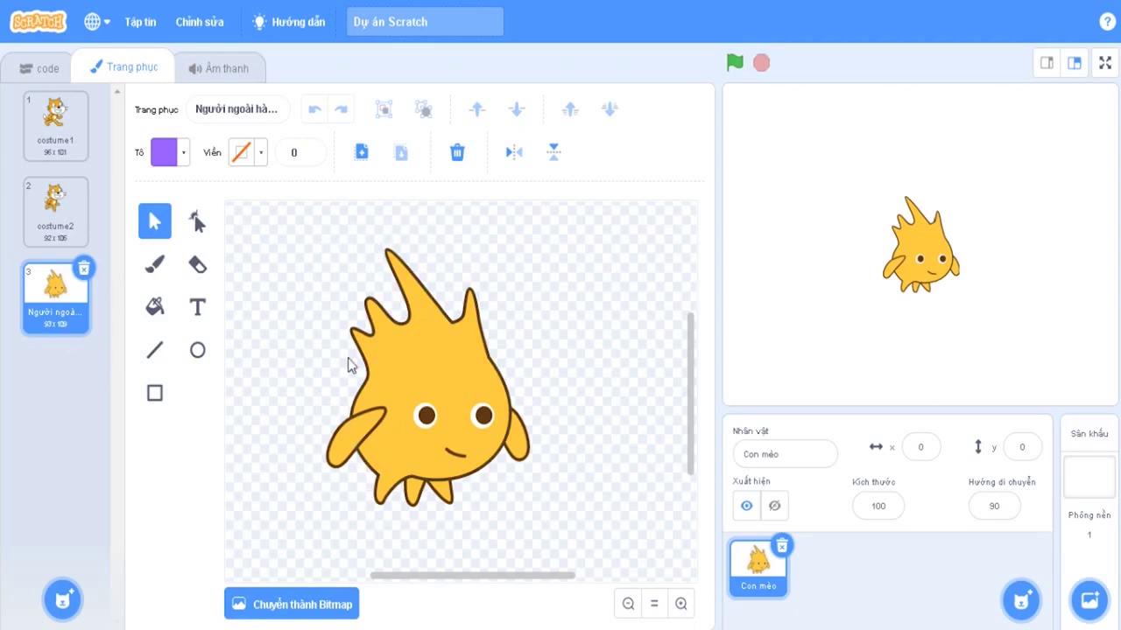
Add a new blank costume to the sprite for painting
{"action": "mouse_move", "coordinate": [63, 597]}
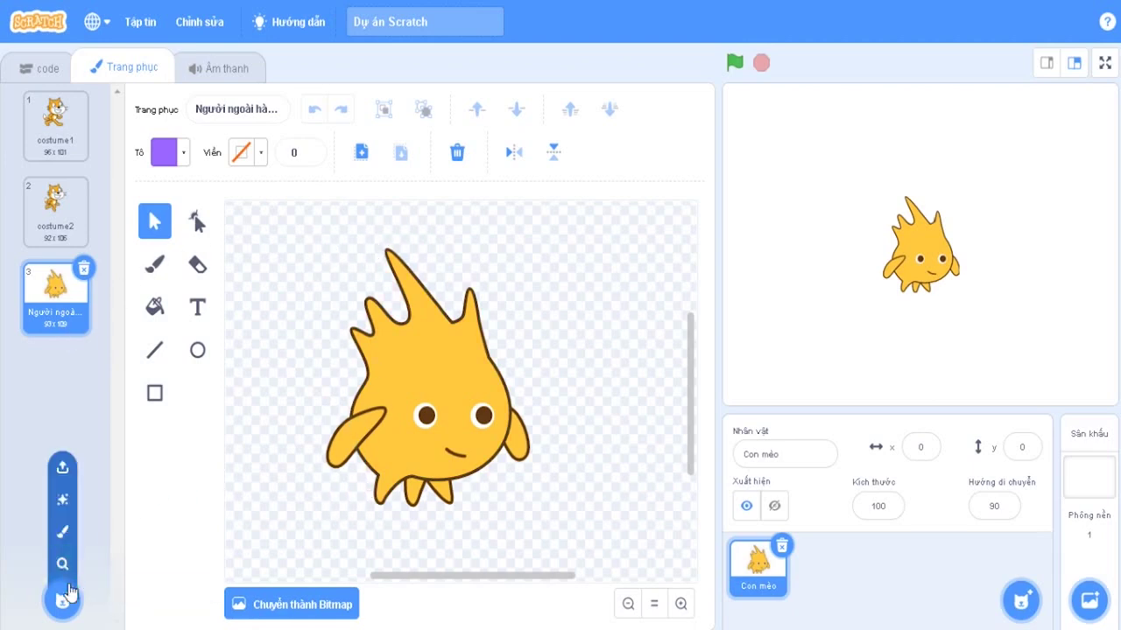
{"action": "left_click", "coordinate": [63, 534]}
{"action": "mouse_move", "coordinate": [61, 597]}
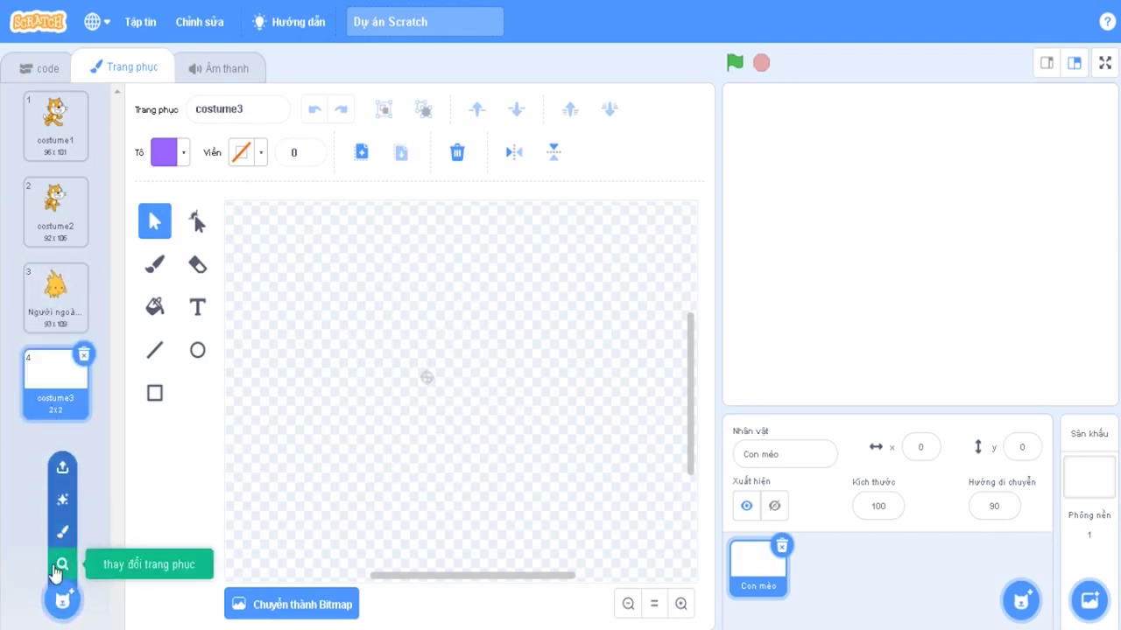
{"action": "left_click", "coordinate": [62, 564]}
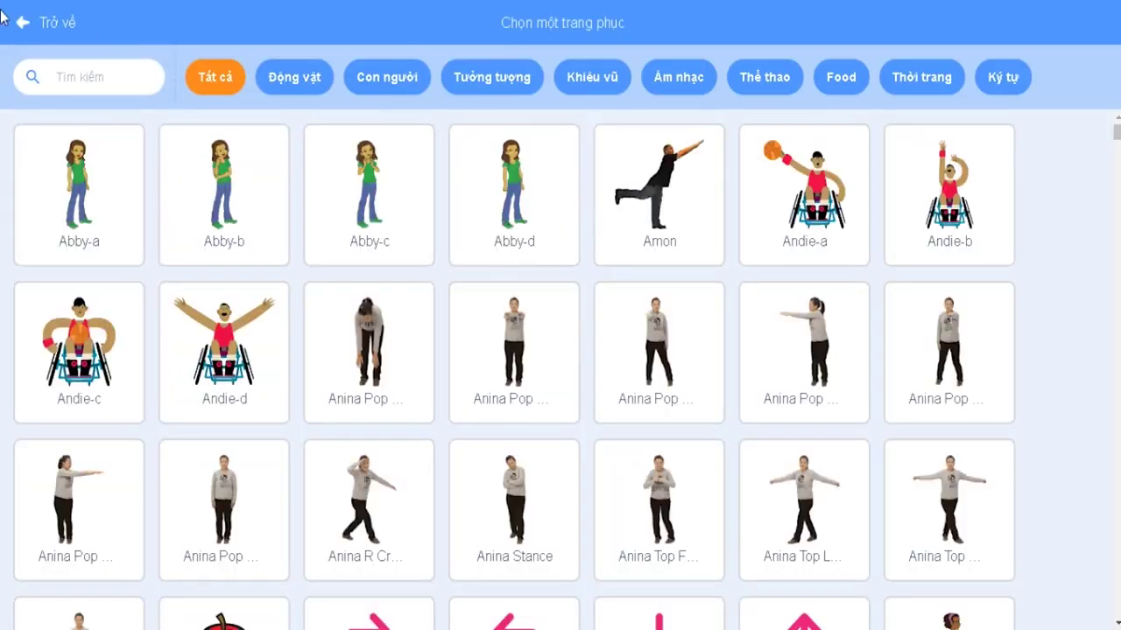
{"action": "left_click", "coordinate": [21, 27]}
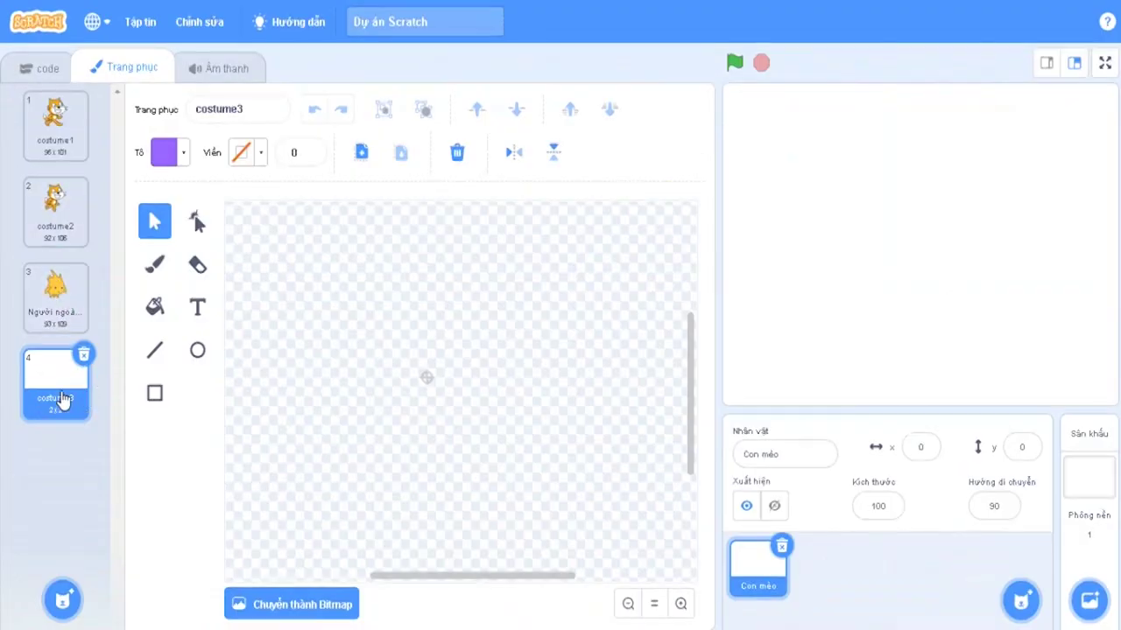
Try a freehand purple Brush stroke of size 10 on the blank costume and undo it
{"action": "left_click", "coordinate": [155, 264]}
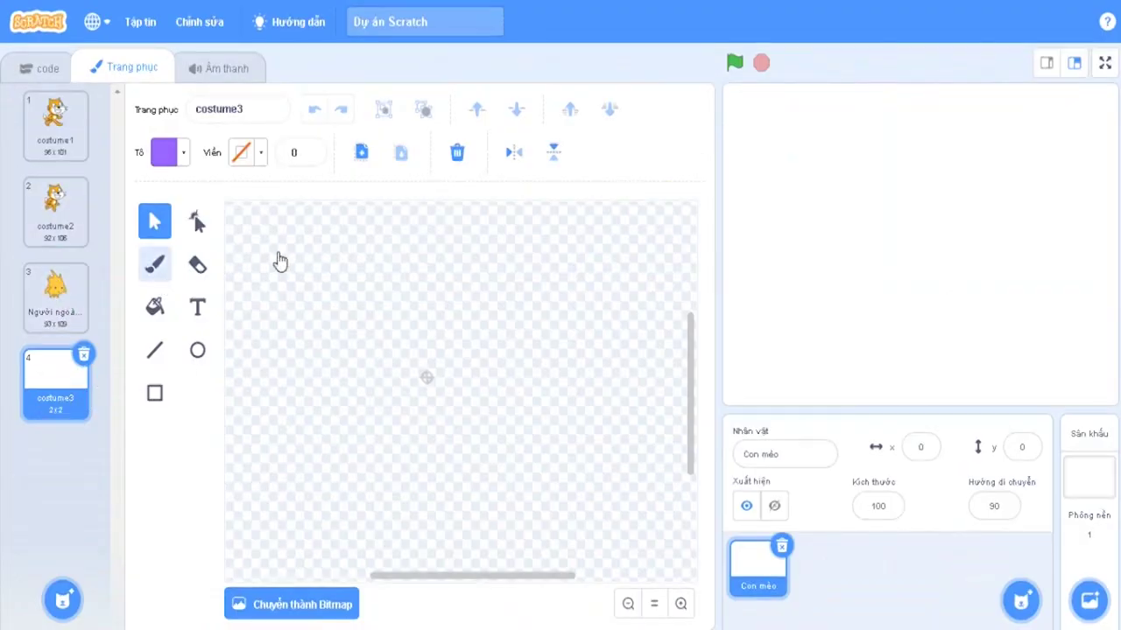
{"action": "mouse_move", "coordinate": [345, 267]}
{"action": "left_mouse_down"}
{"action": "mouse_move", "coordinate": [440, 417]}
{"action": "mouse_move", "coordinate": [383, 424]}
{"action": "mouse_move", "coordinate": [522, 455]}
{"action": "left_mouse_up"}
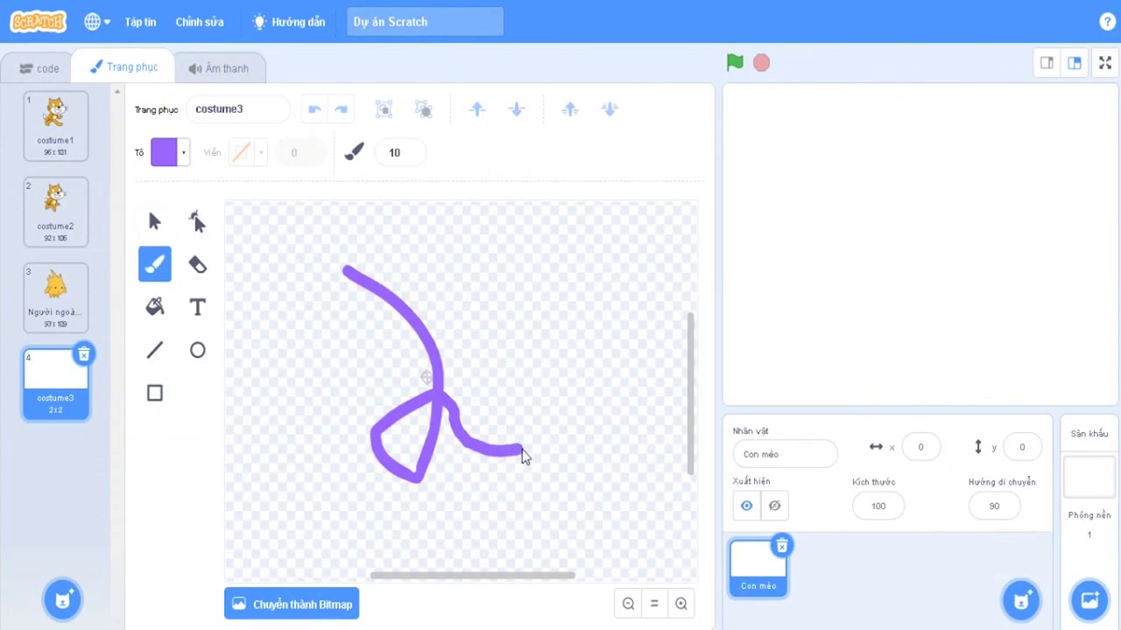
{"action": "key", "text": "ctrl+z"}
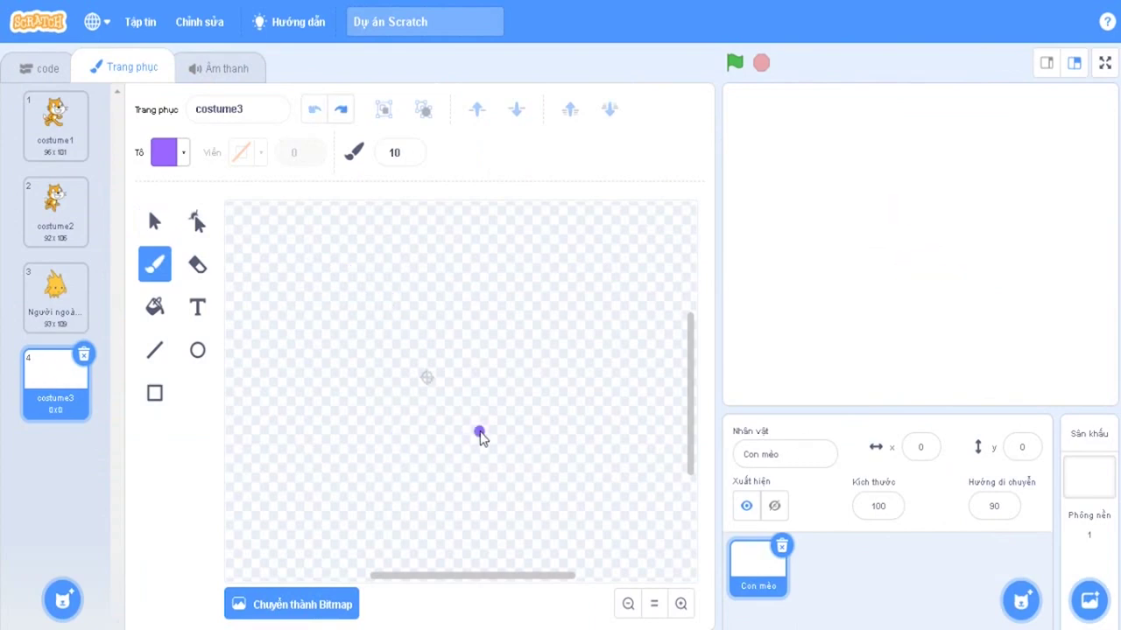
Open the costume library and return to the costume editor without choosing a costume
{"action": "mouse_move", "coordinate": [60, 602]}
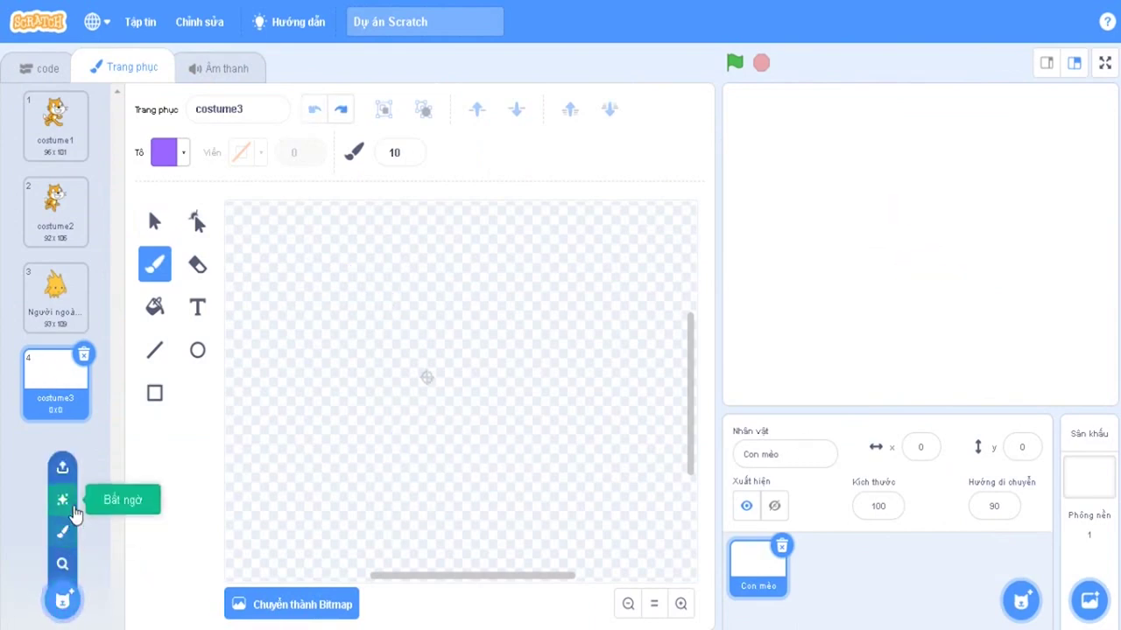
{"action": "left_click", "coordinate": [62, 564]}
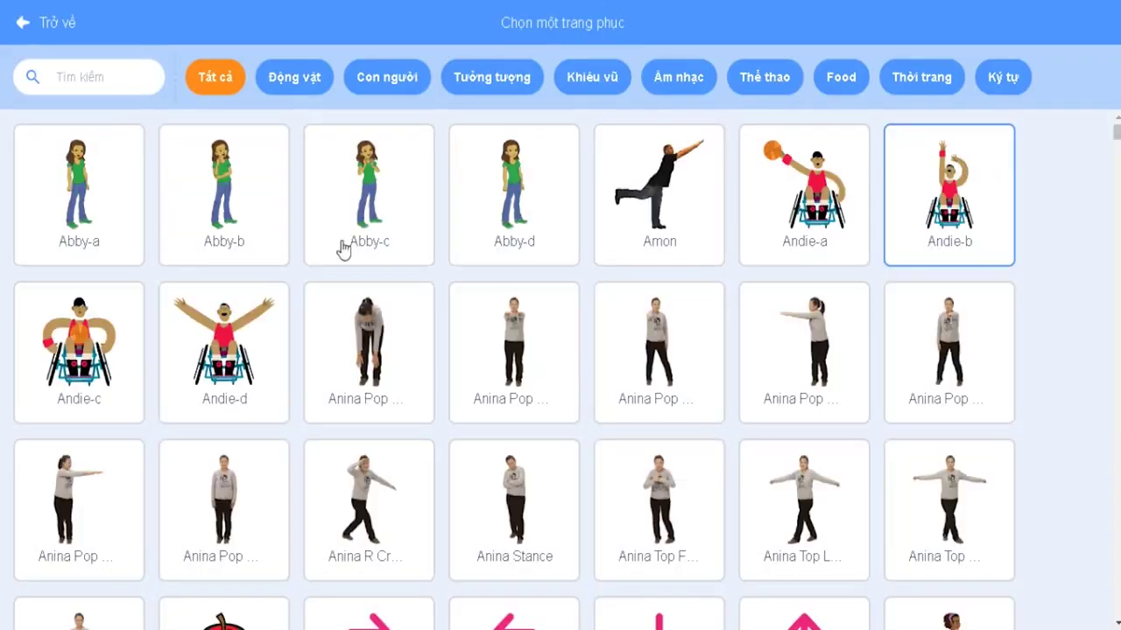
{"action": "left_click", "coordinate": [35, 28]}
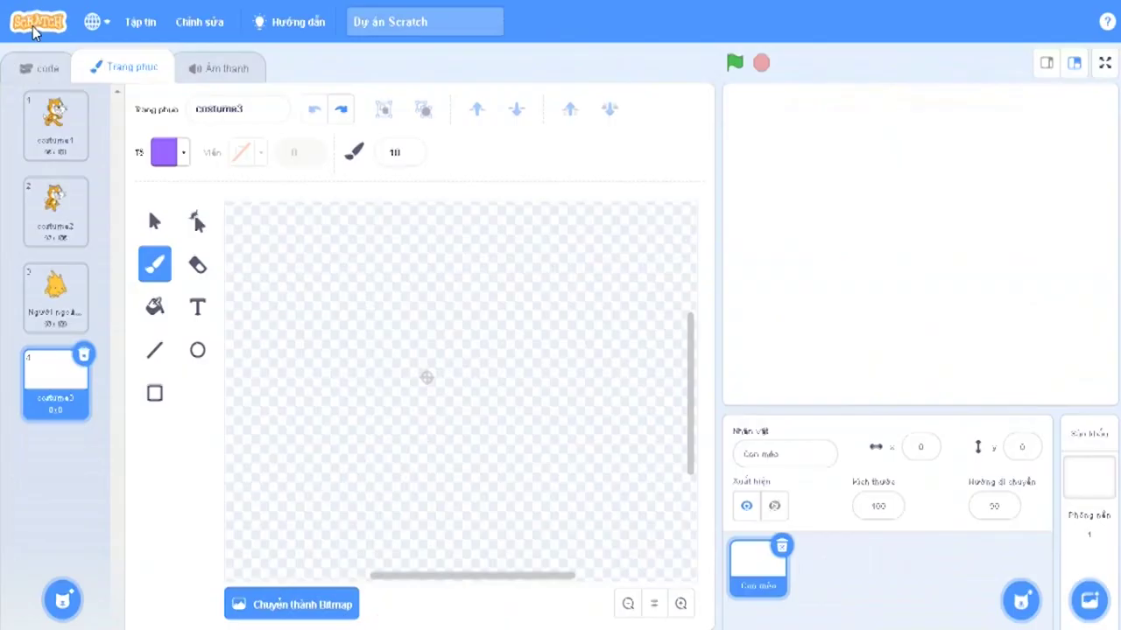
Add a random surprise costume to the sprite and view it whole in the editor
{"action": "mouse_move", "coordinate": [65, 567]}
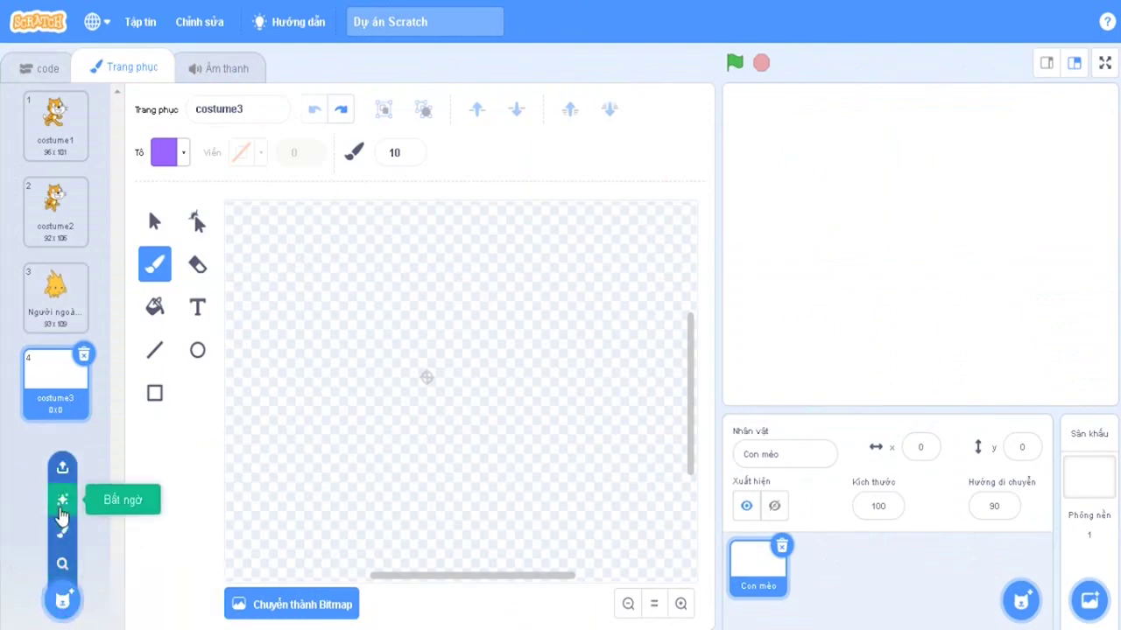
{"action": "left_click", "coordinate": [62, 517]}
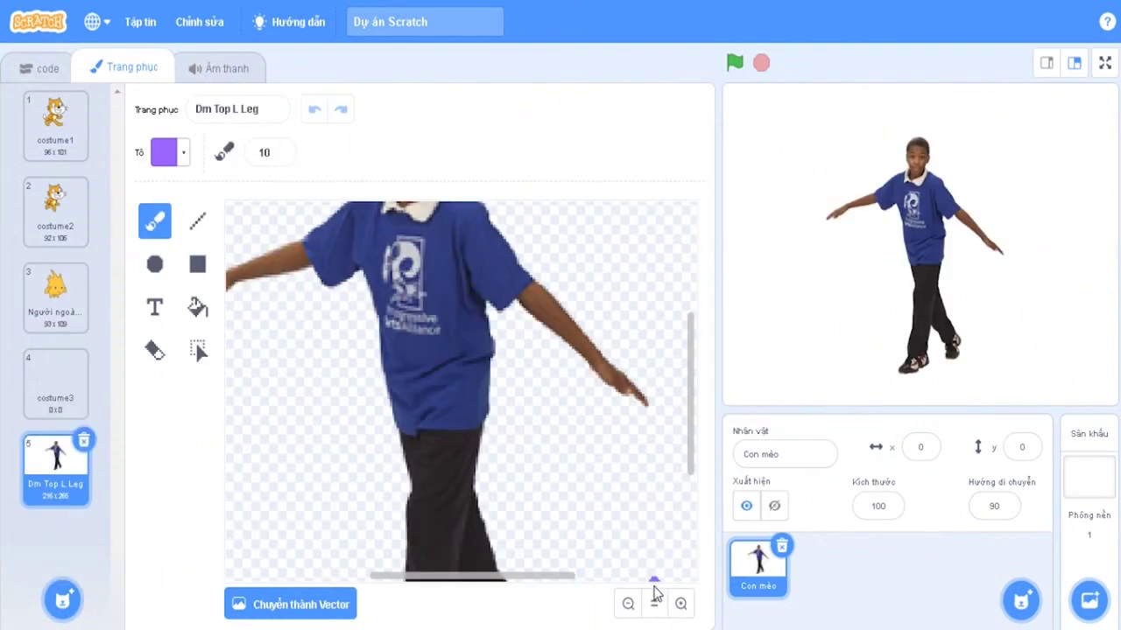
{"action": "left_click", "coordinate": [654, 603]}
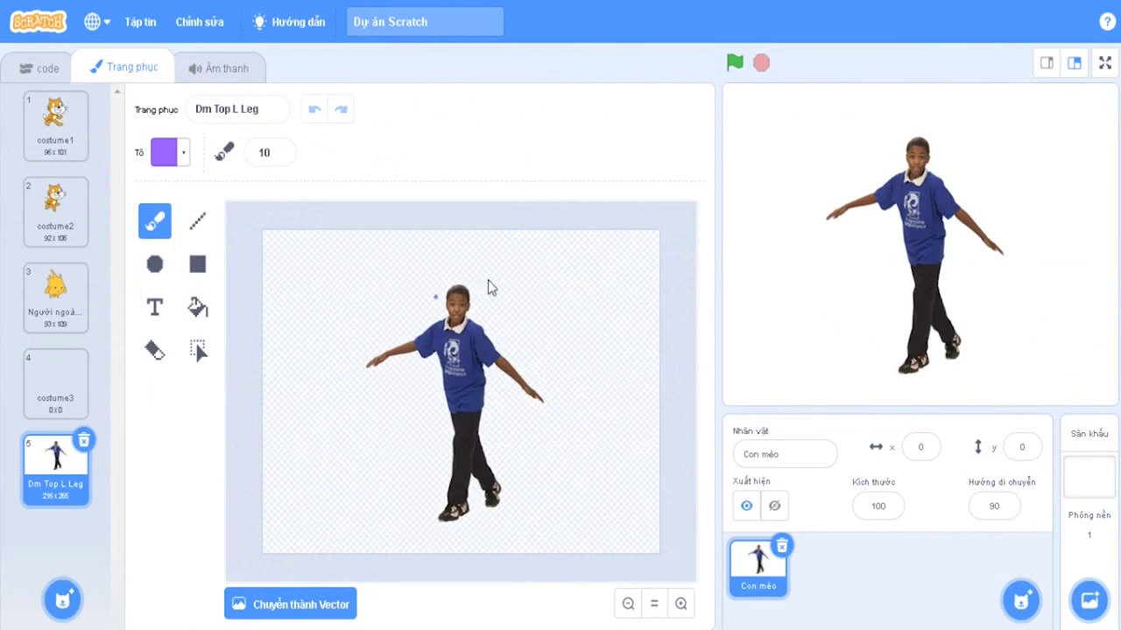
Add a second surprise costume and delete both surprise costumes from the sprite
{"action": "mouse_move", "coordinate": [62, 597]}
{"action": "left_click", "coordinate": [63, 527]}
{"action": "left_click", "coordinate": [84, 527]}
{"action": "left_click", "coordinate": [85, 442]}
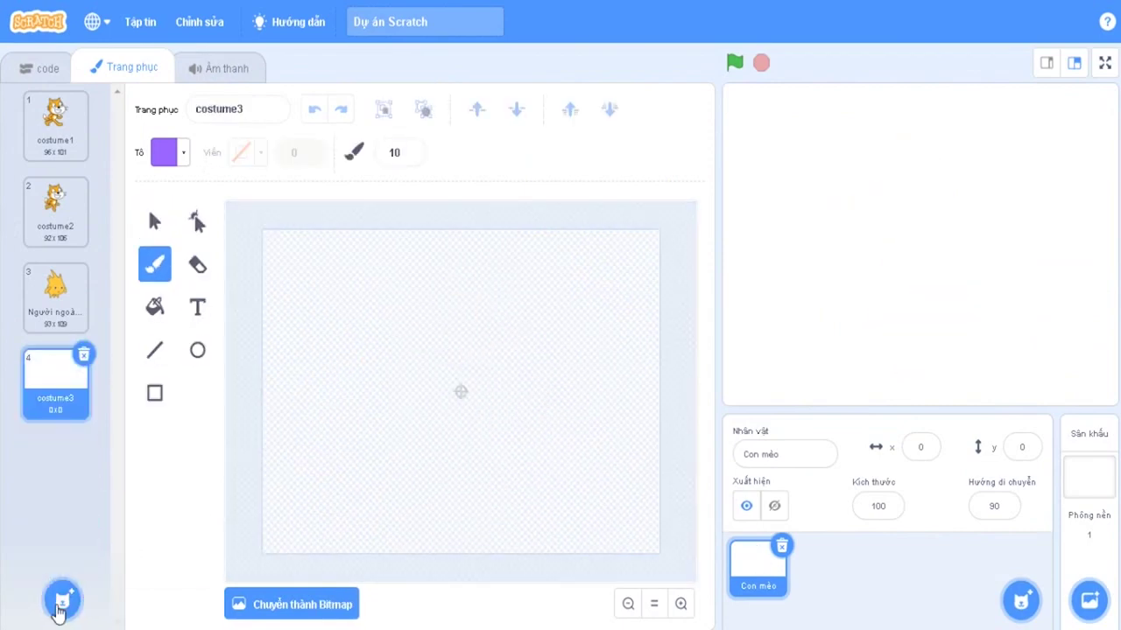
Add one more surprise costume to the sprite and delete it again
{"action": "mouse_move", "coordinate": [61, 600]}
{"action": "left_click", "coordinate": [62, 505]}
{"action": "left_click", "coordinate": [84, 441]}
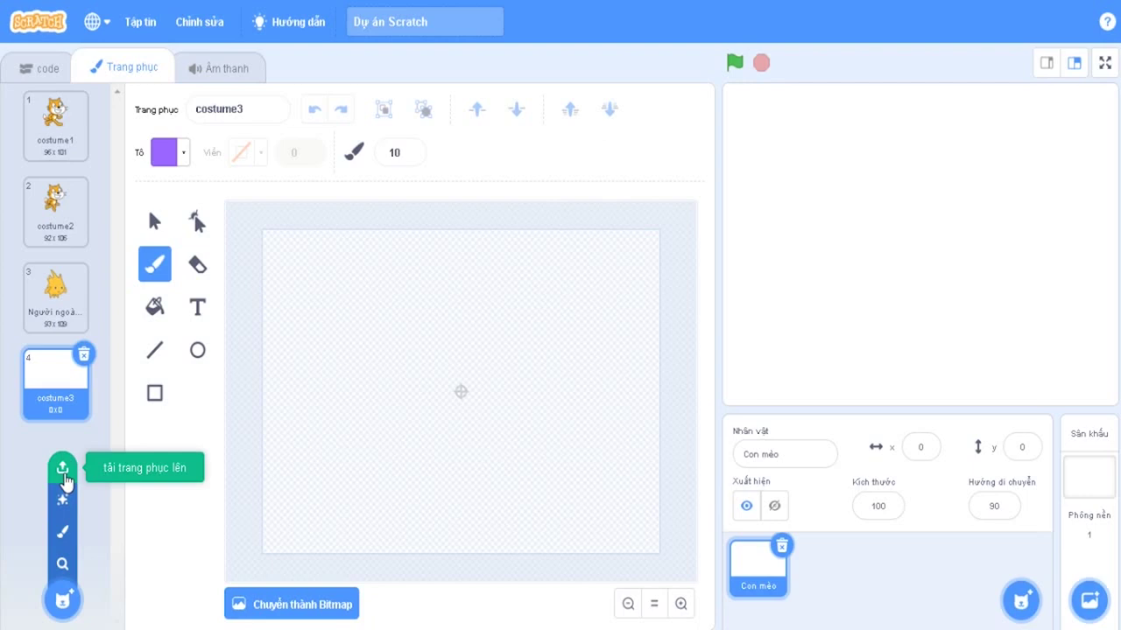
Upload the file "Bệ phóng.svg" from the Dien Bien Phu tren khong folder as a new costume
{"action": "left_click", "coordinate": [64, 473]}
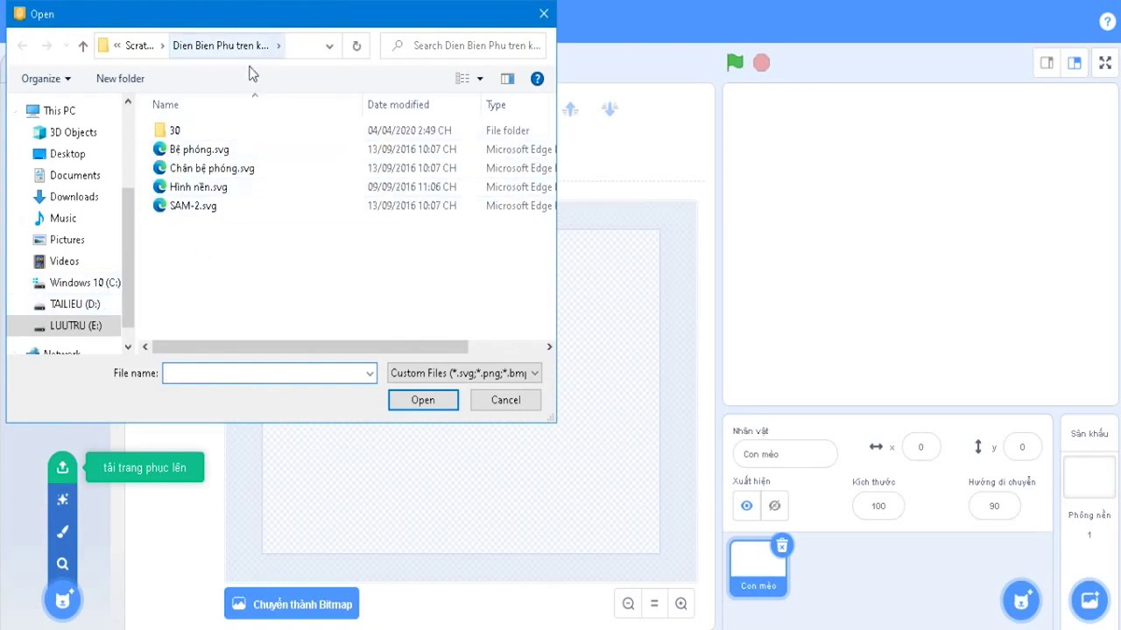
{"action": "double_click", "coordinate": [200, 133]}
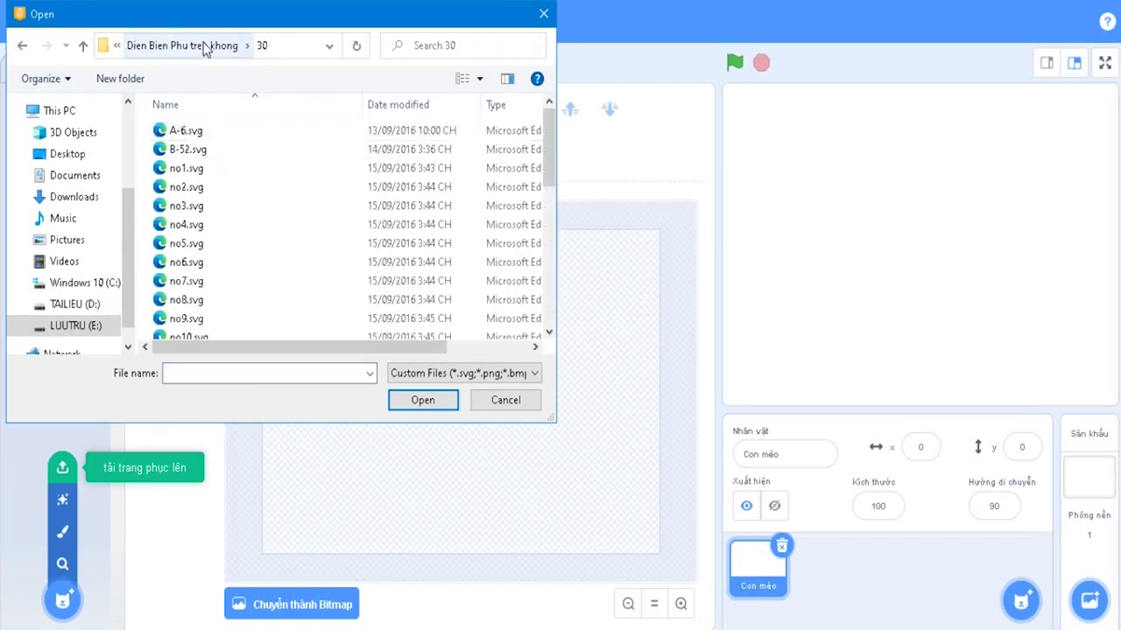
{"action": "left_click", "coordinate": [206, 47]}
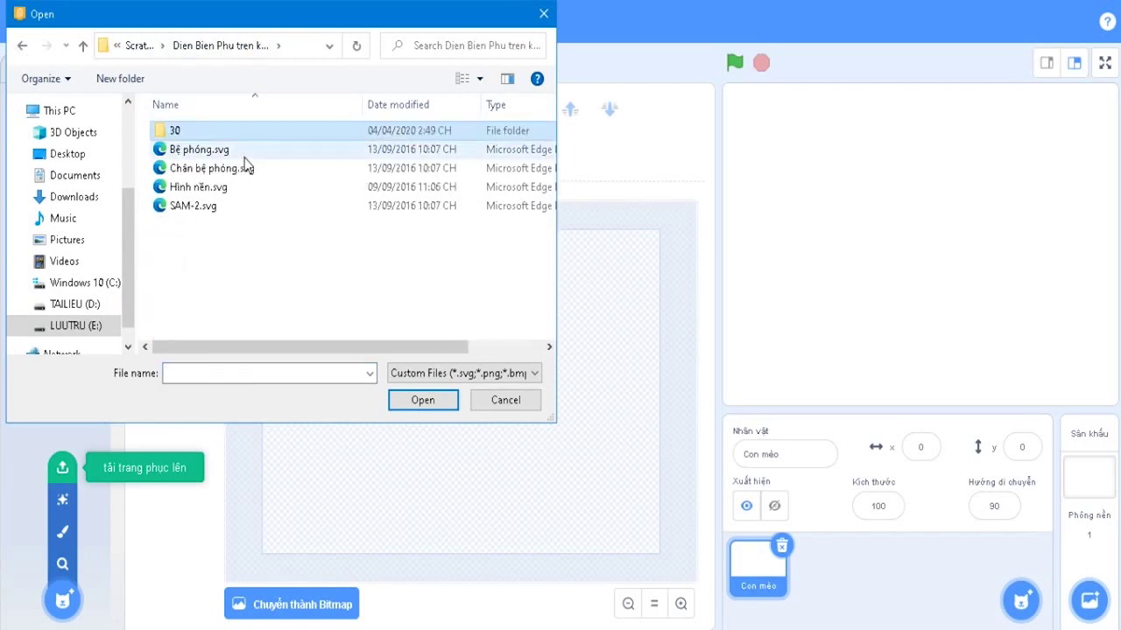
{"action": "left_click", "coordinate": [199, 150]}
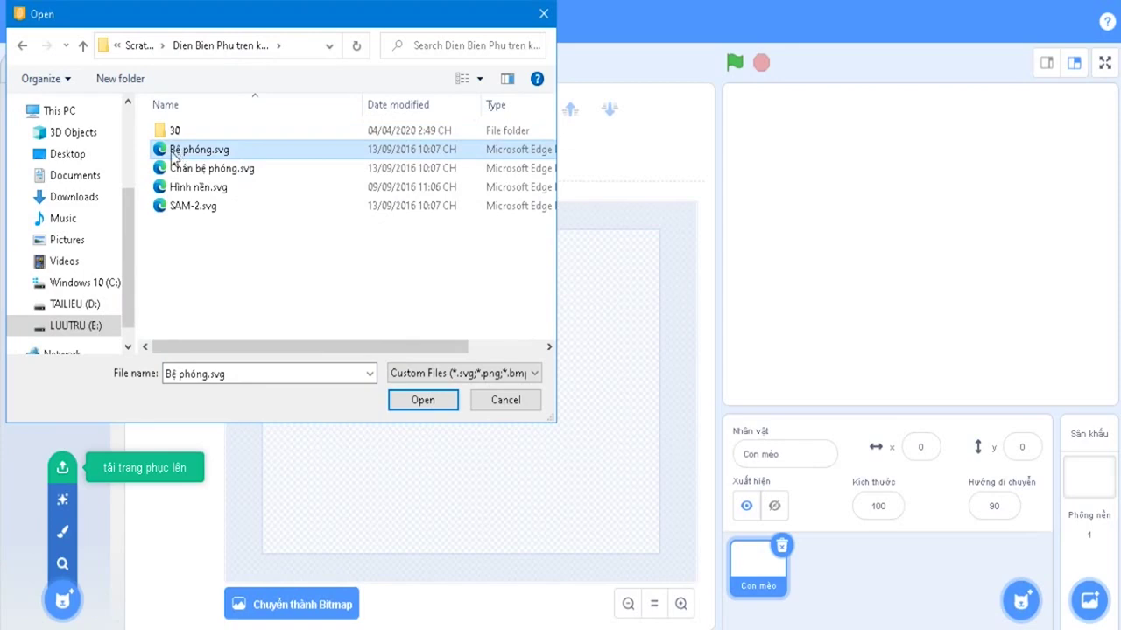
{"action": "left_click", "coordinate": [414, 407]}
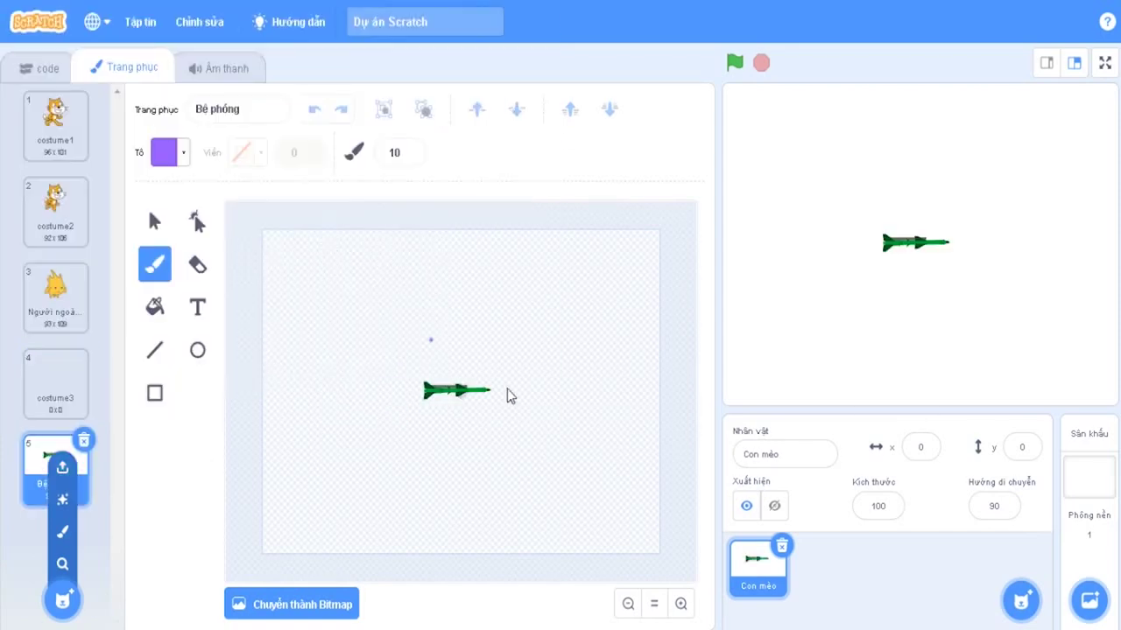
Examine the uploaded rocket costume's artwork up close with the Select tool
{"action": "left_click", "coordinate": [681, 604]}
{"action": "left_click", "coordinate": [681, 604]}
{"action": "left_click", "coordinate": [681, 604]}
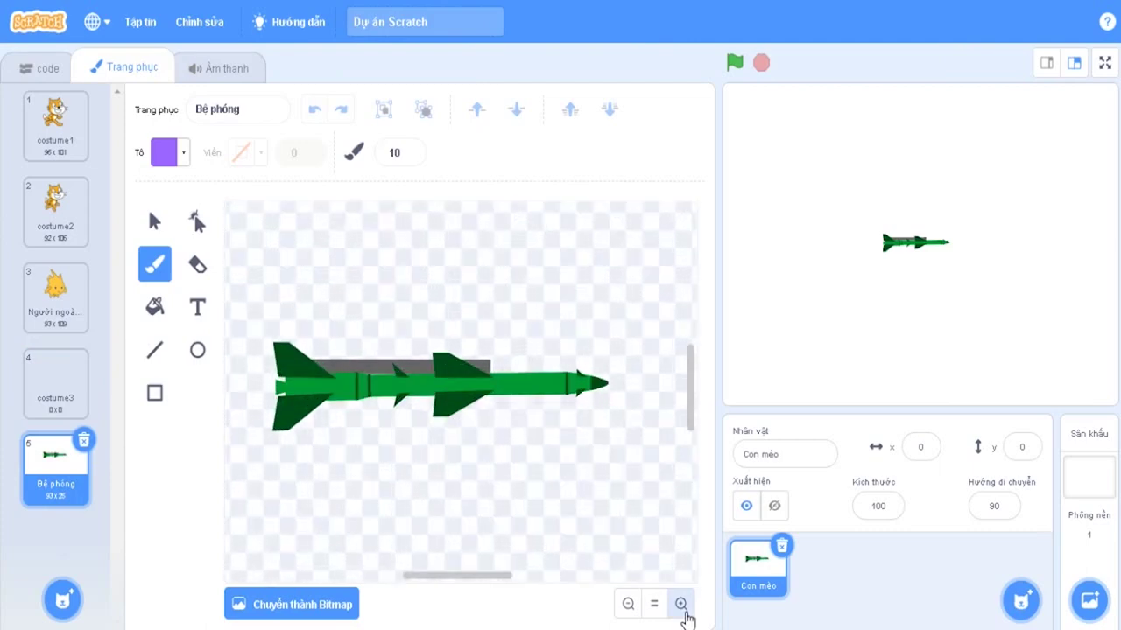
{"action": "left_click", "coordinate": [681, 605]}
{"action": "left_click", "coordinate": [154, 220]}
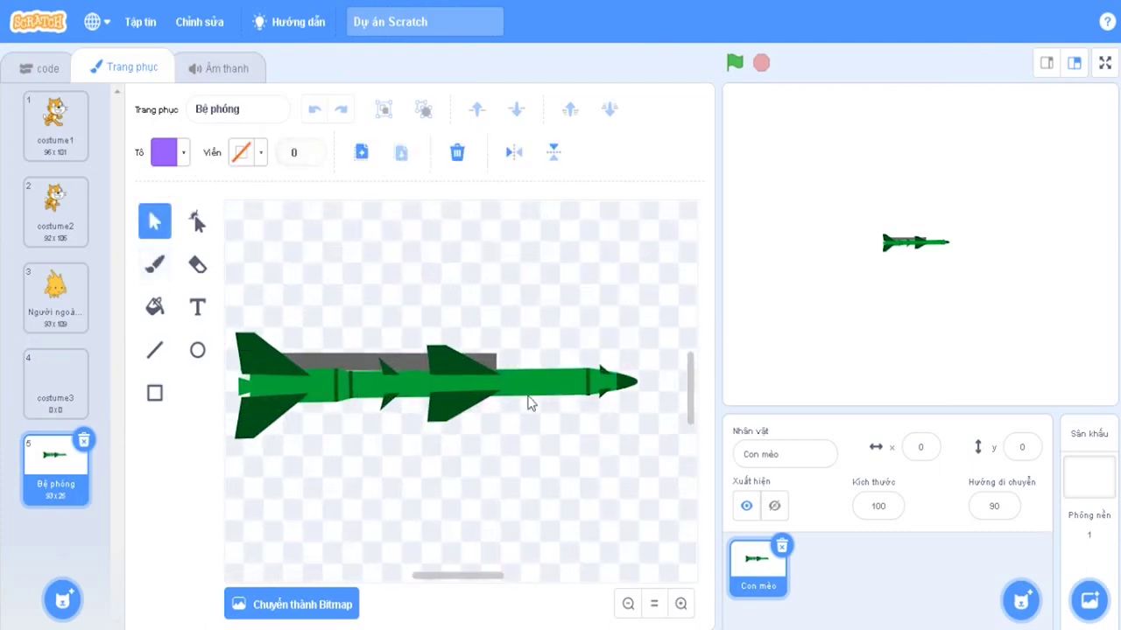
{"action": "left_click", "coordinate": [548, 389]}
{"action": "left_click", "coordinate": [400, 345]}
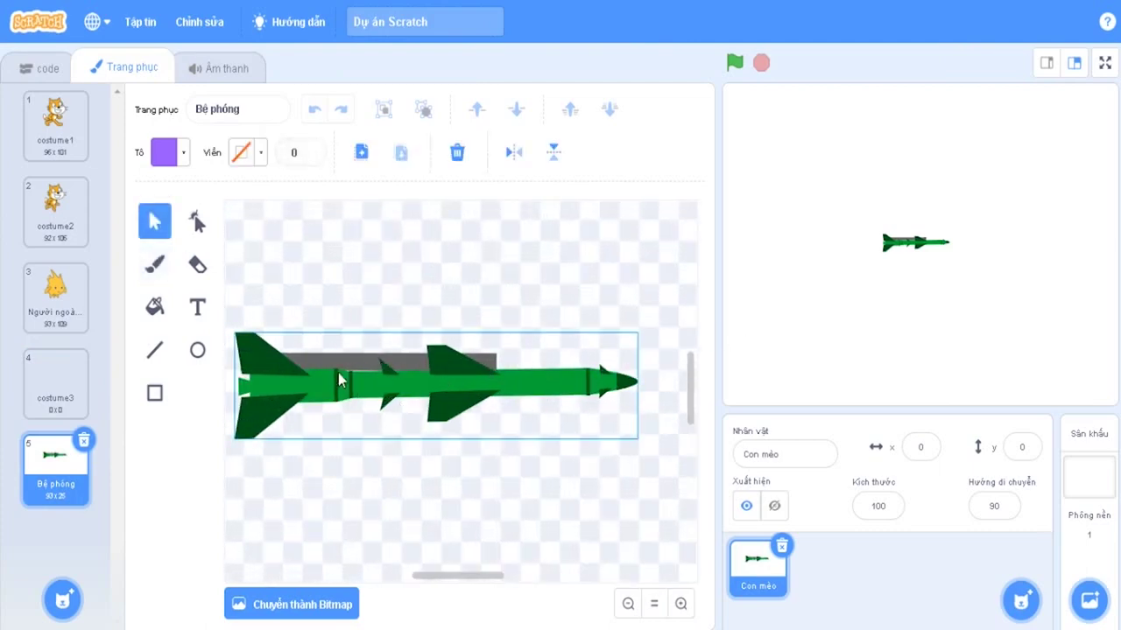
{"action": "left_click_drag", "start_coordinate": [390, 299], "coordinate": [458, 452]}
{"action": "left_click", "coordinate": [443, 523]}
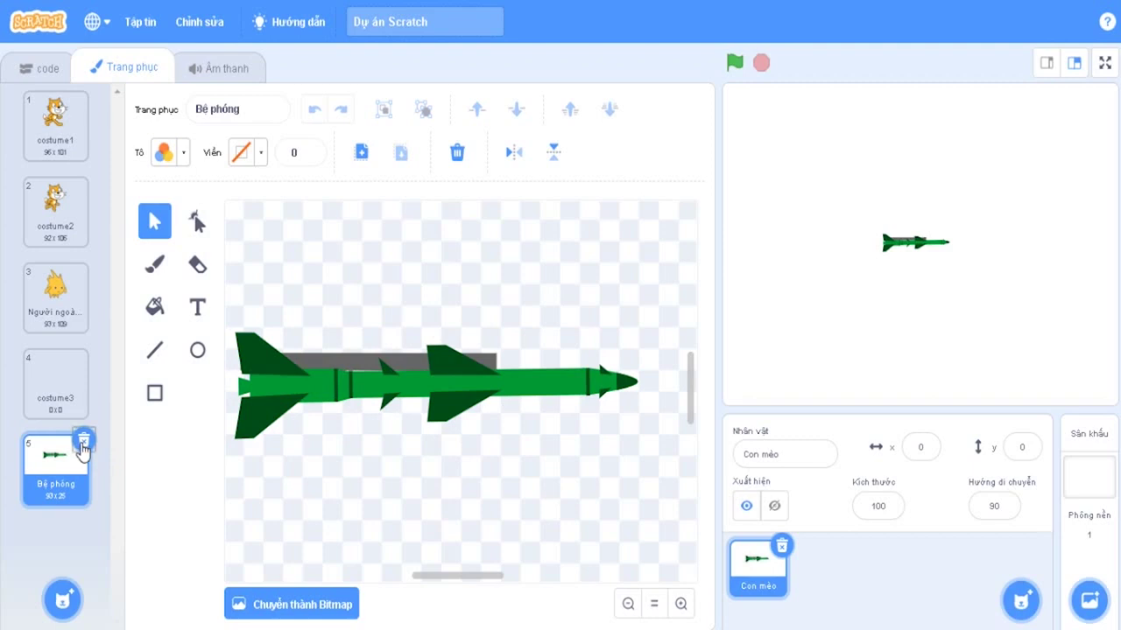
Delete the "Bệ phóng", blank costume3 and renamed Gobo costumes from the sprite
{"action": "left_click", "coordinate": [83, 447]}
{"action": "left_click", "coordinate": [84, 359]}
{"action": "left_click", "coordinate": [84, 271]}
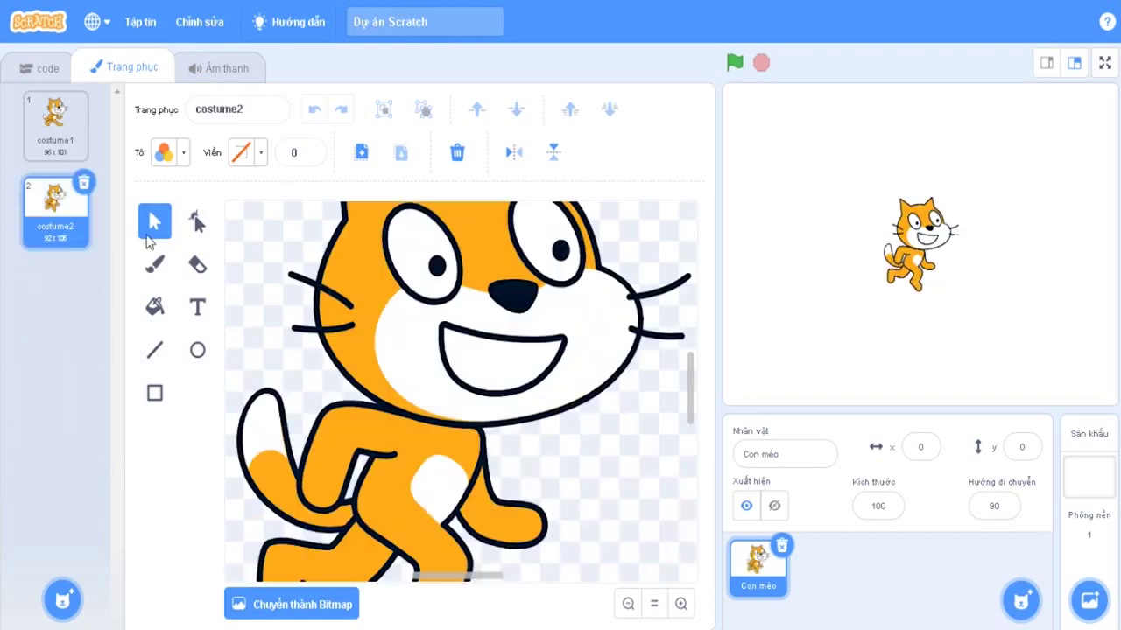
Show the cat's costume1 in the editor at an enlarged view
{"action": "left_click", "coordinate": [66, 144]}
{"action": "left_click", "coordinate": [648, 604]}
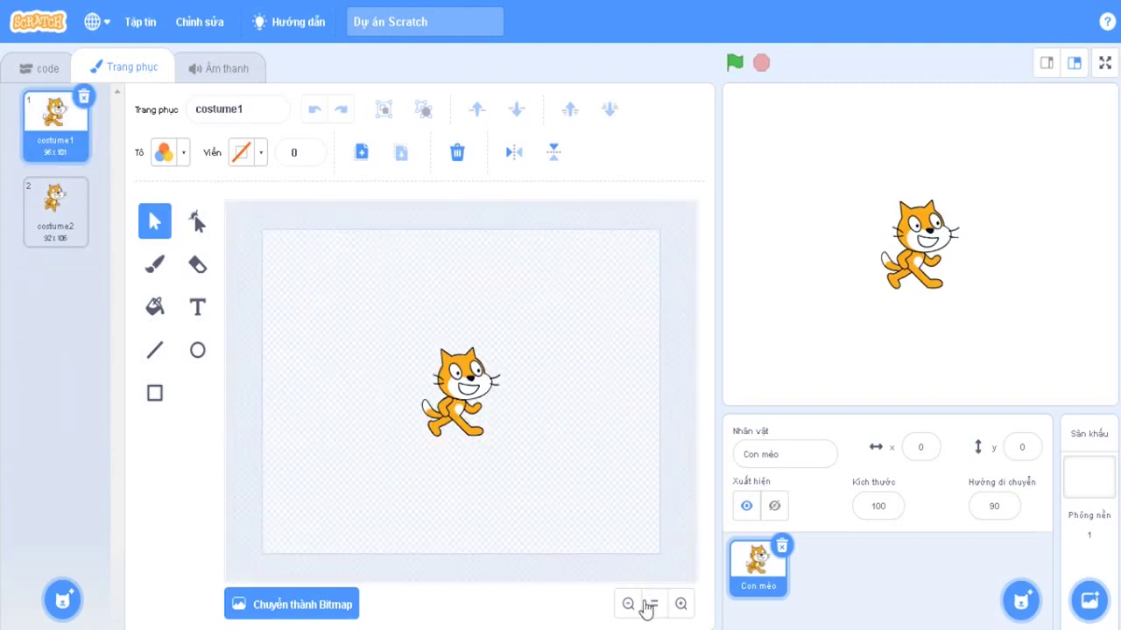
{"action": "left_click", "coordinate": [680, 604]}
{"action": "left_click", "coordinate": [680, 604]}
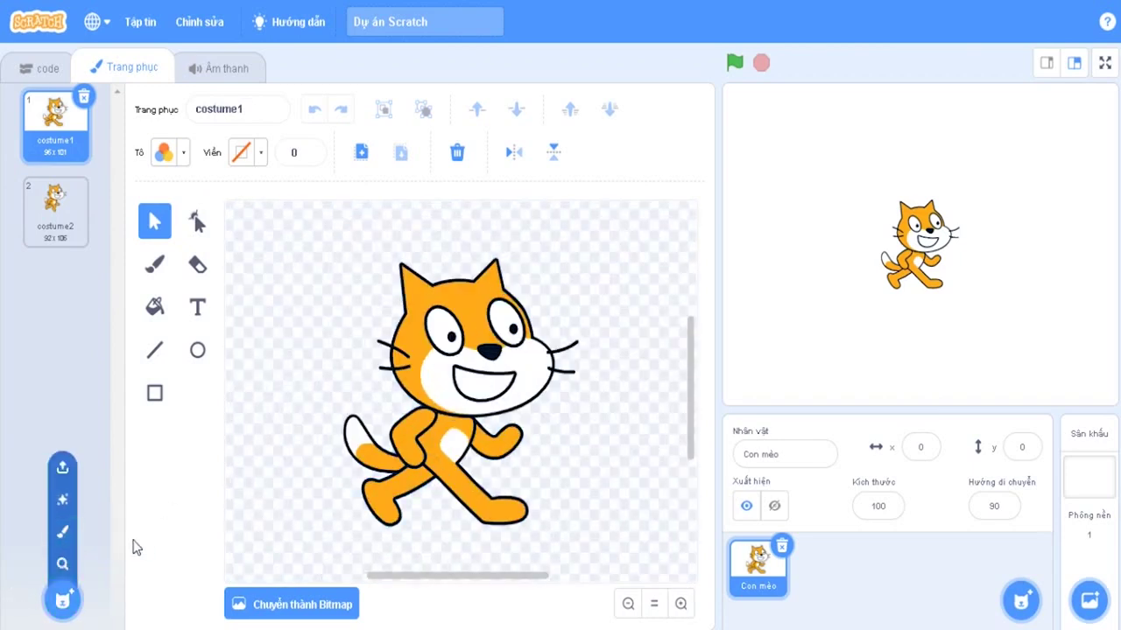
Leave the costume library and add a new blank costume for painting
{"action": "left_click", "coordinate": [58, 599]}
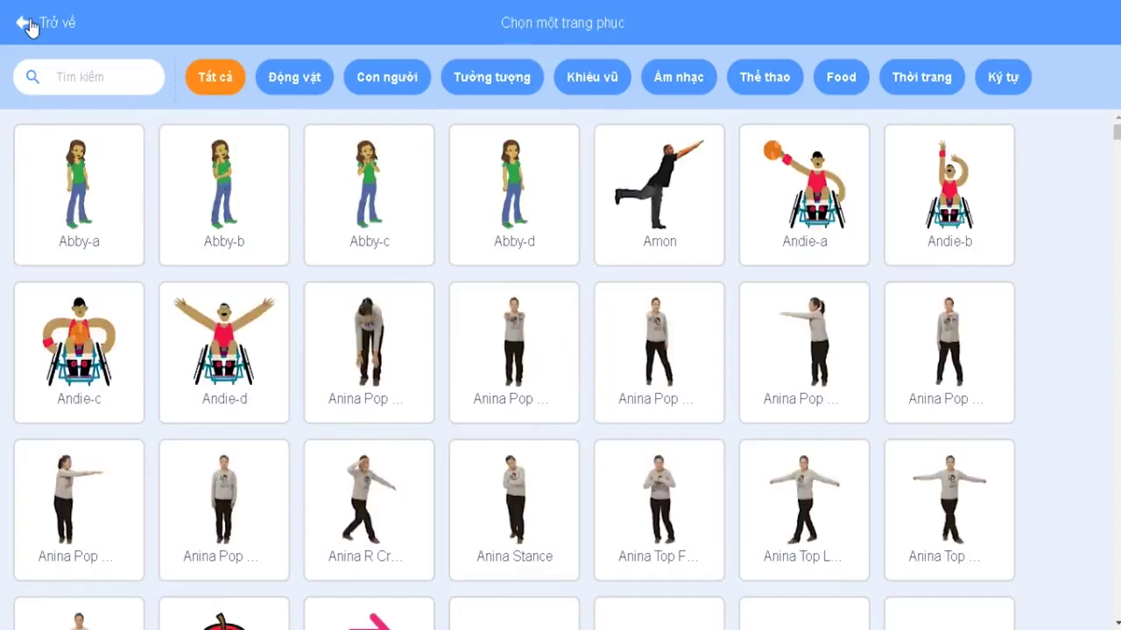
{"action": "left_click", "coordinate": [29, 27]}
{"action": "mouse_move", "coordinate": [61, 599]}
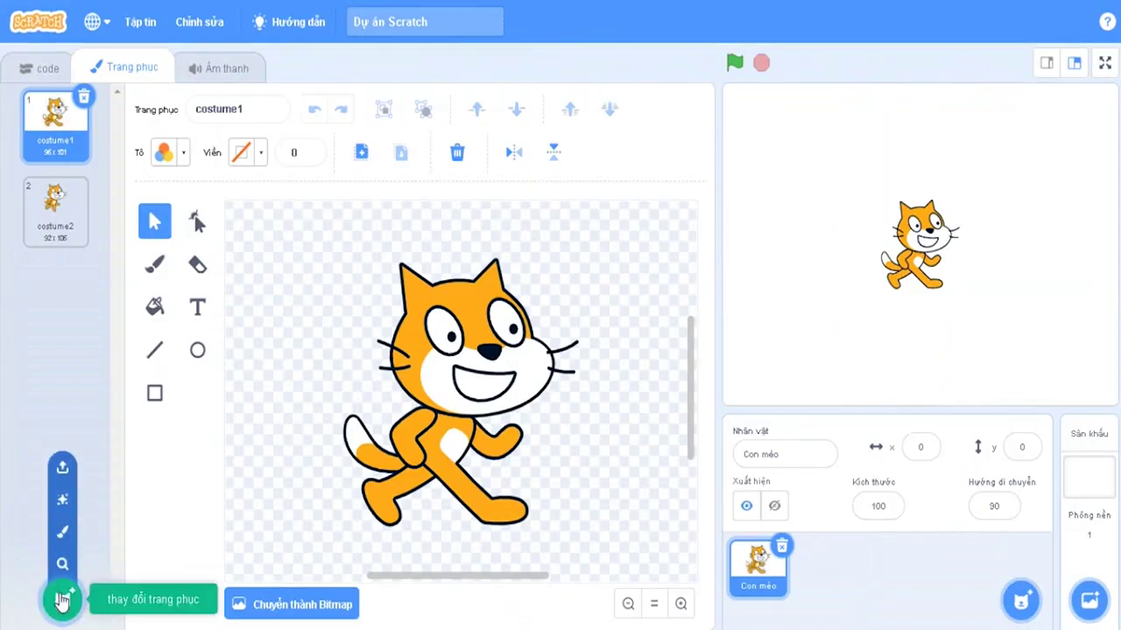
{"action": "left_click", "coordinate": [64, 534]}
{"action": "left_click", "coordinate": [654, 606]}
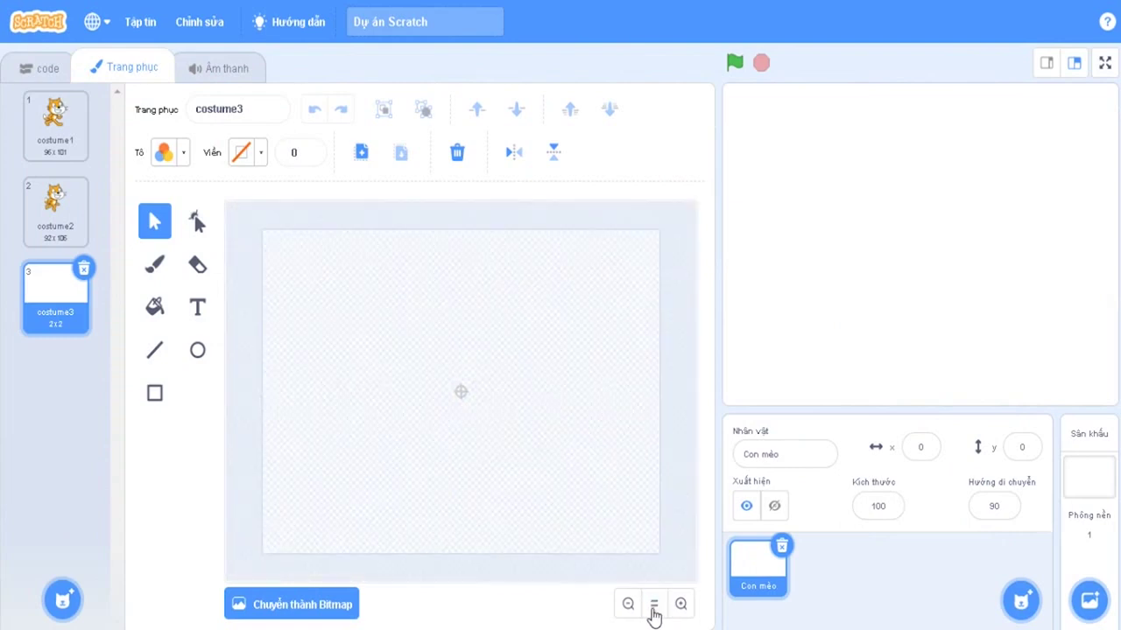
Compare the blank canvas at its default and enlarged zoom levels
{"action": "left_click", "coordinate": [681, 606]}
{"action": "left_click", "coordinate": [654, 605]}
{"action": "left_click", "coordinate": [680, 606]}
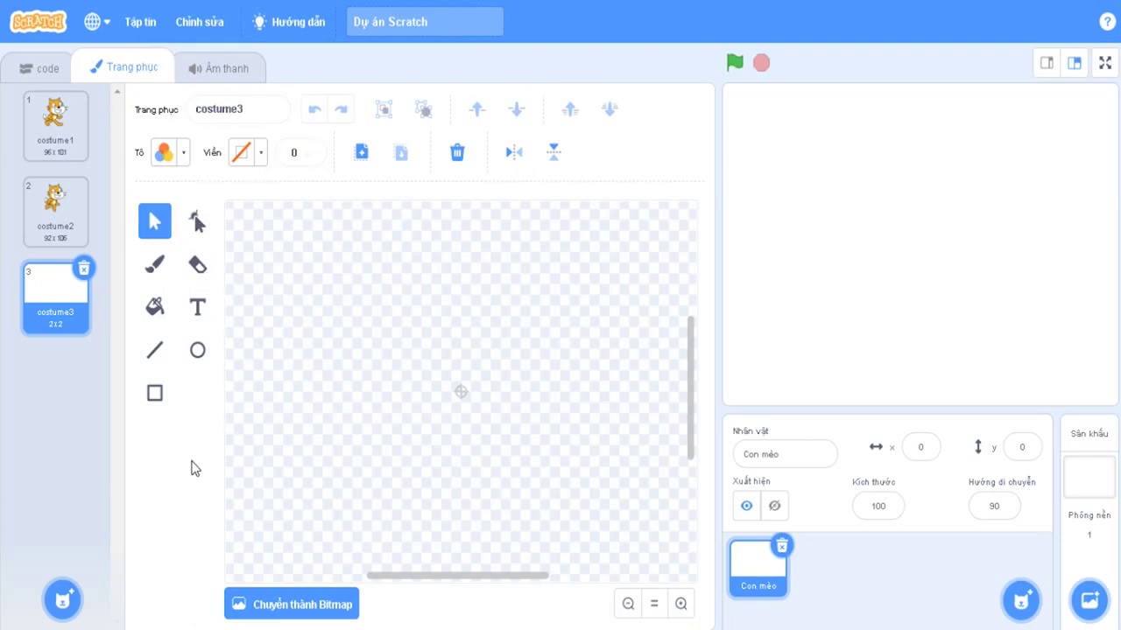
{"action": "left_click", "coordinate": [654, 604]}
{"action": "left_click", "coordinate": [681, 604]}
{"action": "left_click", "coordinate": [197, 222]}
{"action": "left_click", "coordinate": [154, 265]}
{"action": "left_click", "coordinate": [681, 604]}
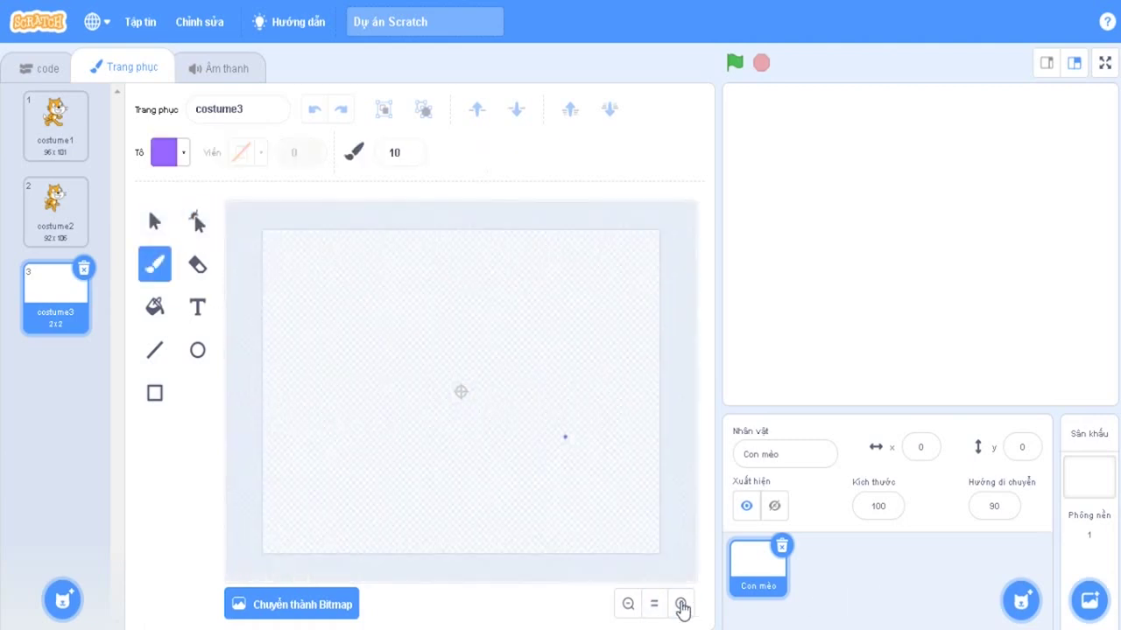
{"action": "left_click", "coordinate": [681, 604]}
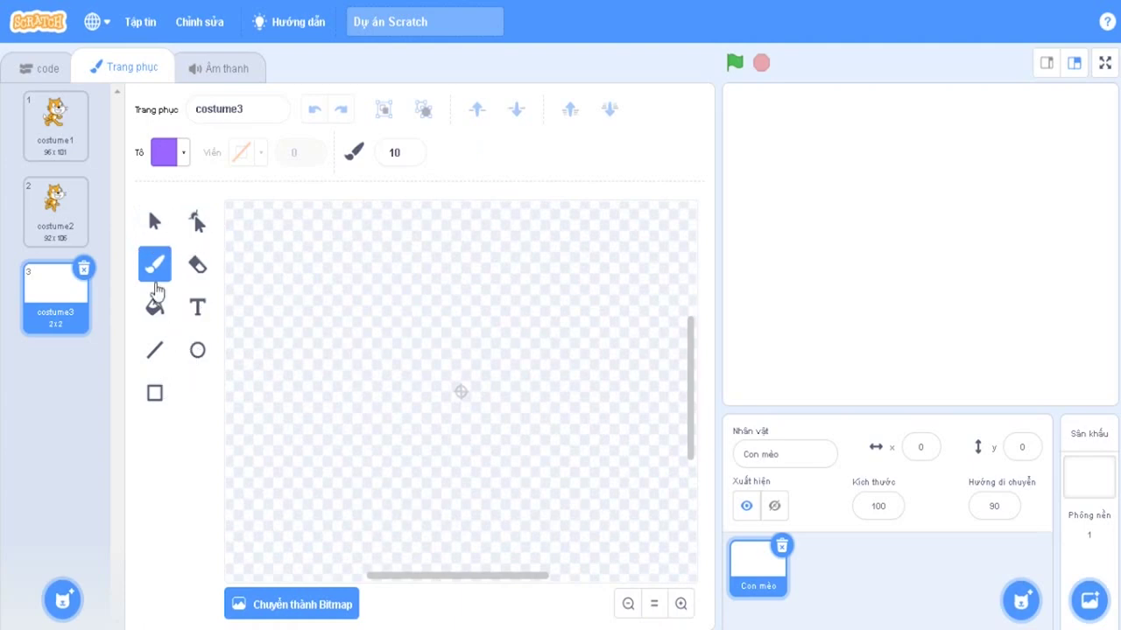
Try out the Select, Reshape, Eraser and Brush tools on the empty canvas
{"action": "left_click", "coordinate": [154, 220]}
{"action": "left_click", "coordinate": [196, 221]}
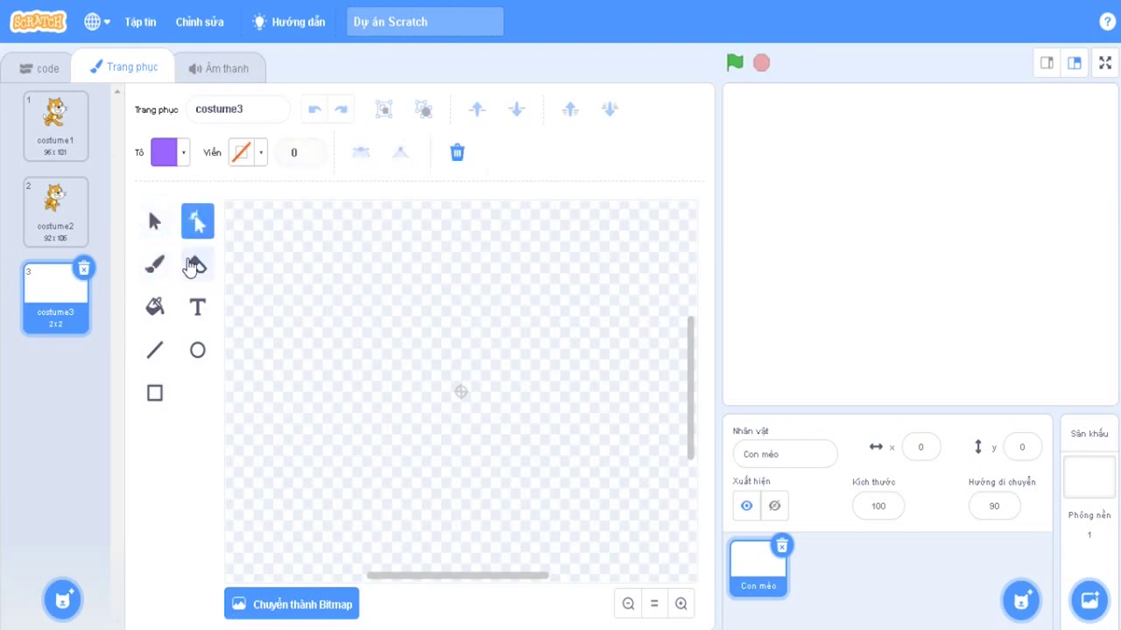
{"action": "left_click", "coordinate": [190, 267]}
{"action": "left_click", "coordinate": [155, 265]}
{"action": "left_click", "coordinate": [155, 221]}
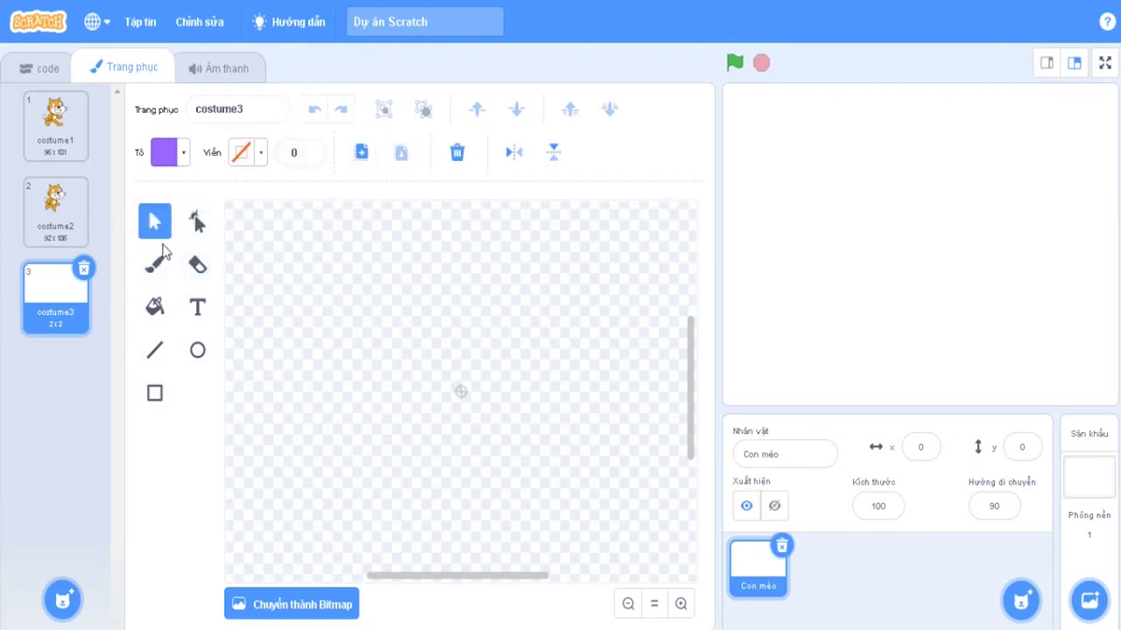
{"action": "left_click", "coordinate": [160, 272]}
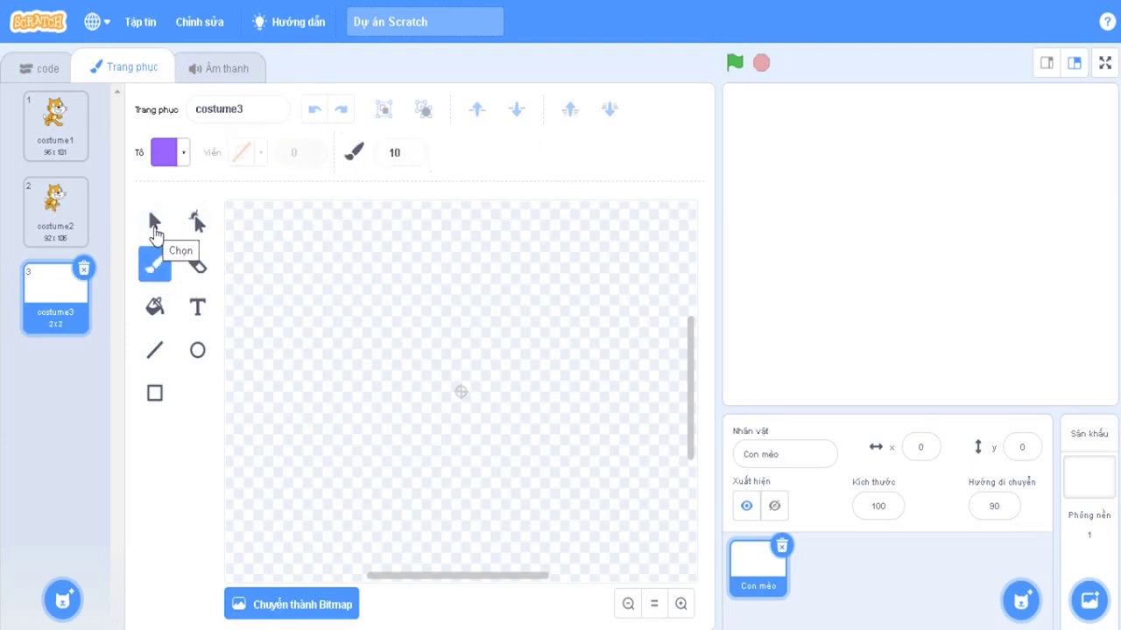
{"action": "left_click", "coordinate": [155, 226]}
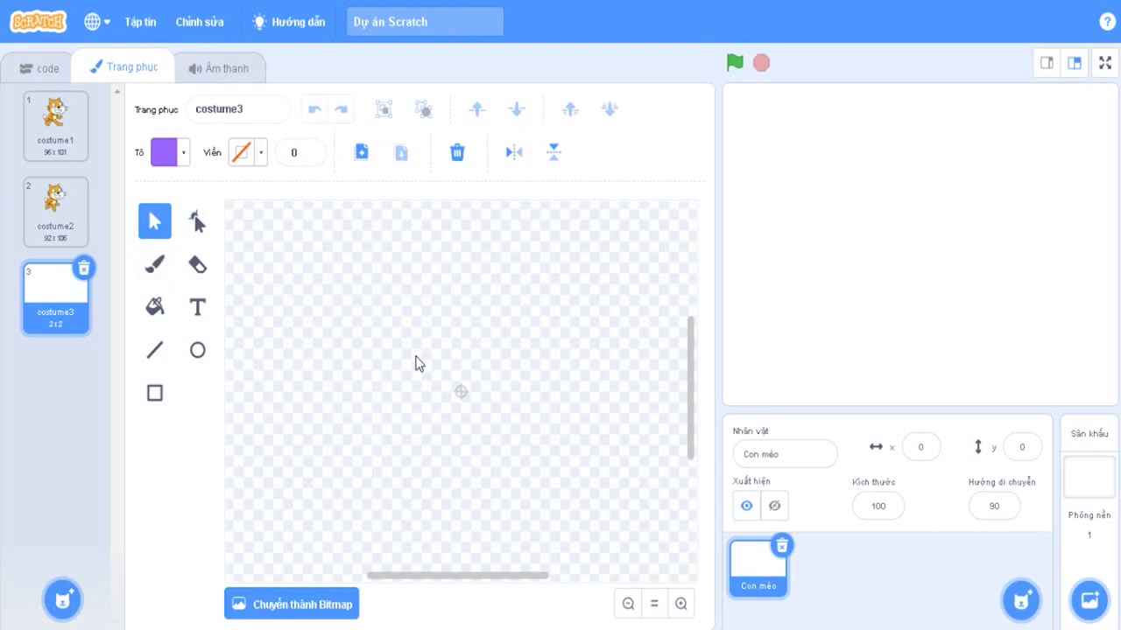
{"action": "left_click_drag", "start_coordinate": [487, 460], "coordinate": [603, 503]}
Paint a purple teardrop-shaped face outline with two dot eyes and a curved smile using the size 10 brush
{"action": "left_click", "coordinate": [156, 265]}
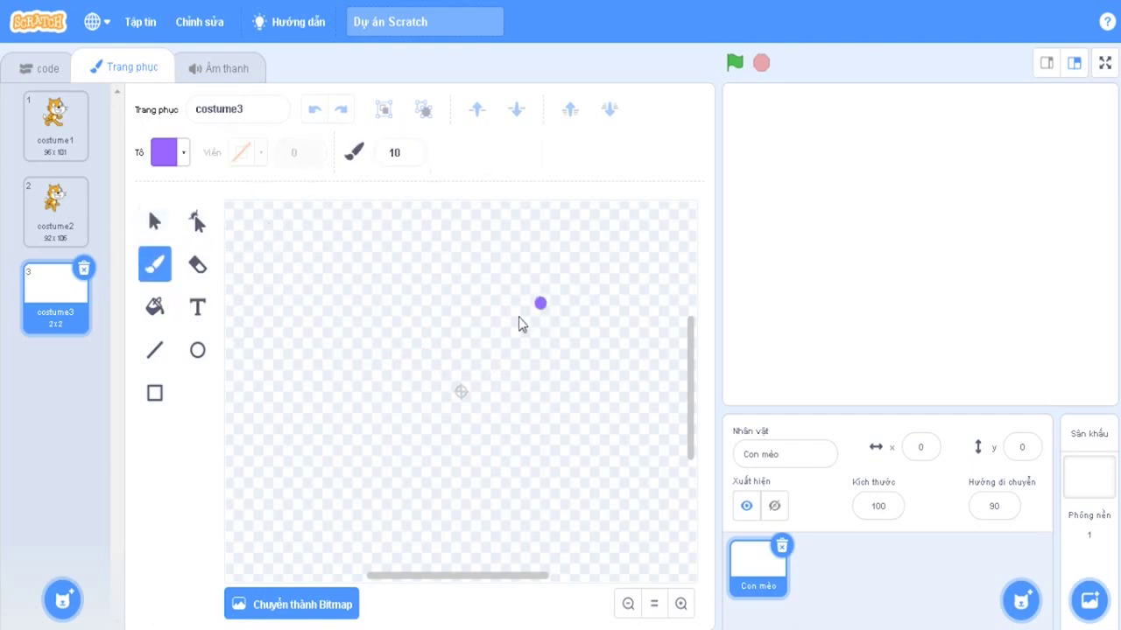
{"action": "mouse_move", "coordinate": [350, 336]}
{"action": "left_mouse_down"}
{"action": "mouse_move", "coordinate": [513, 317]}
{"action": "mouse_move", "coordinate": [520, 430]}
{"action": "mouse_move", "coordinate": [429, 418]}
{"action": "mouse_move", "coordinate": [355, 337]}
{"action": "left_mouse_up"}
{"action": "left_click", "coordinate": [430, 344]}
{"action": "left_click", "coordinate": [480, 340]}
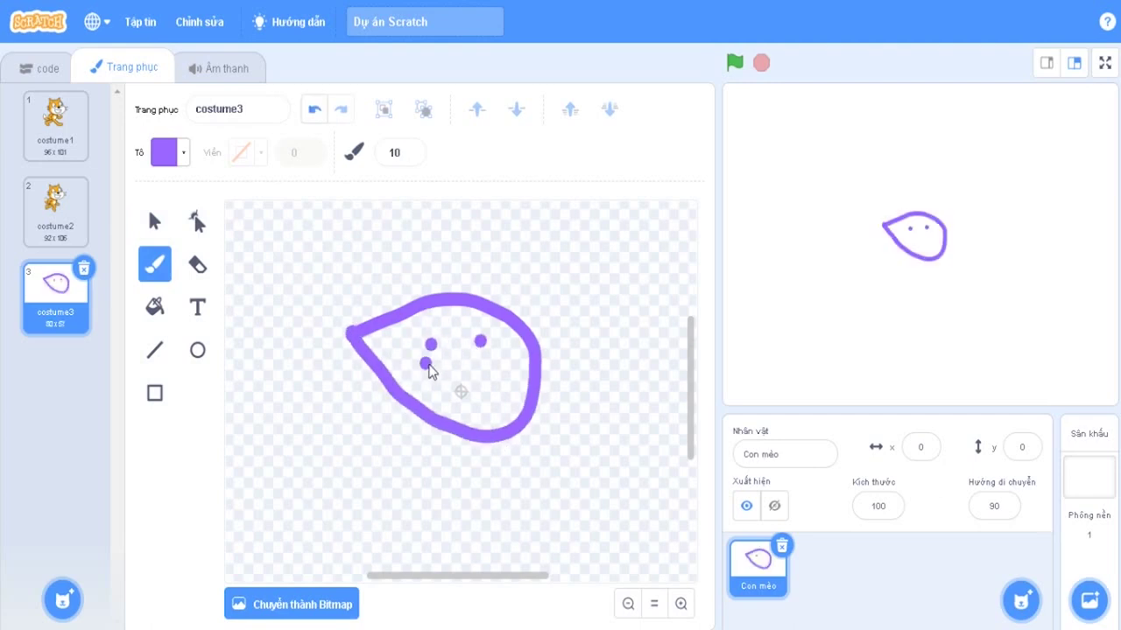
{"action": "mouse_move", "coordinate": [426, 372]}
{"action": "left_mouse_down"}
{"action": "mouse_move", "coordinate": [451, 394]}
{"action": "mouse_move", "coordinate": [497, 378]}
{"action": "left_mouse_up"}
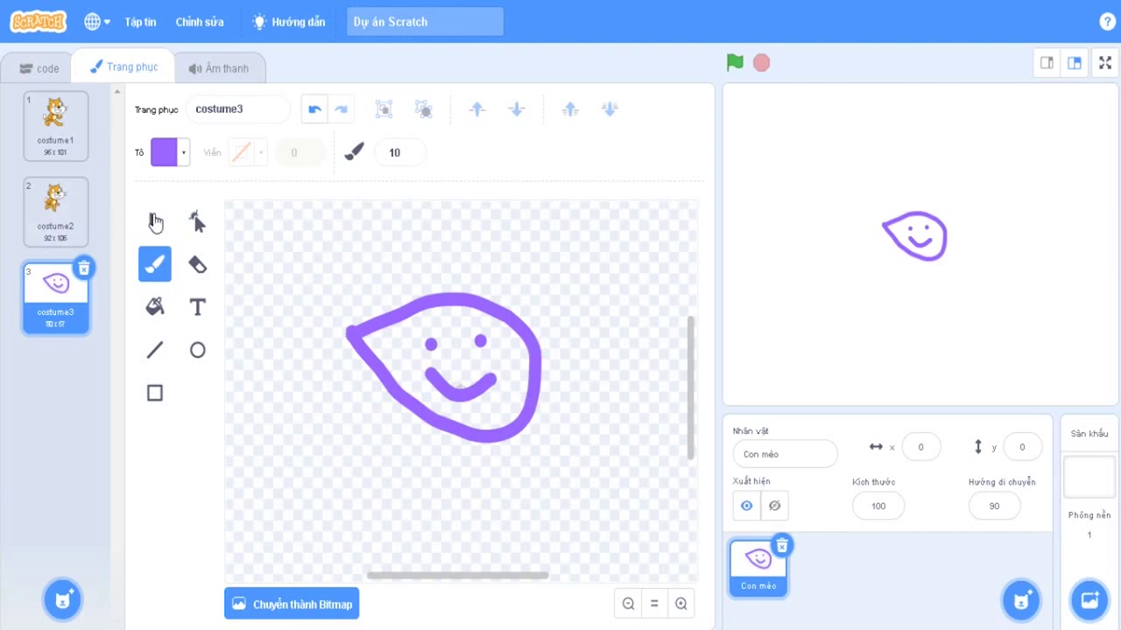
Select the teardrop outline on its own and move it slightly to the left of the eyes and smile
{"action": "left_click", "coordinate": [150, 224]}
{"action": "left_click", "coordinate": [430, 346]}
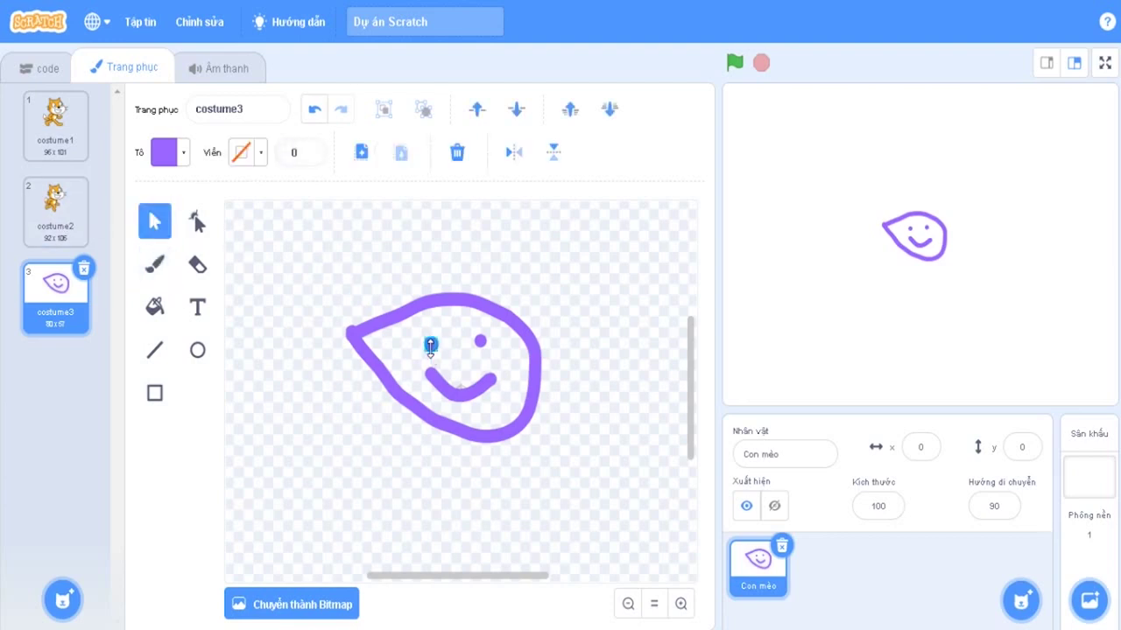
{"action": "left_click", "coordinate": [680, 603]}
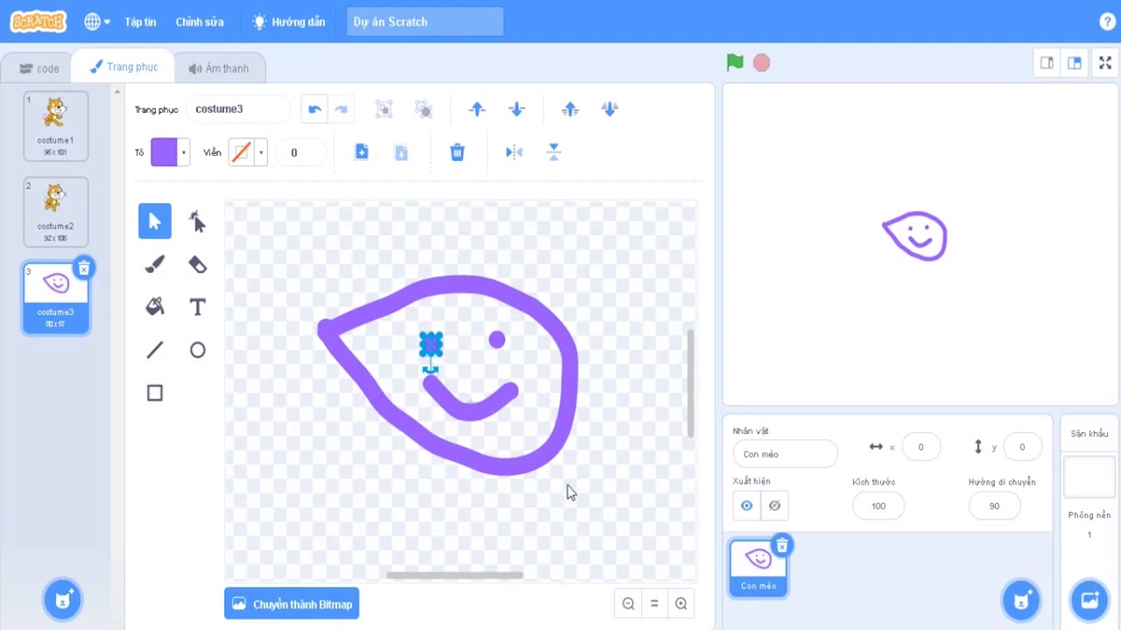
{"action": "left_click", "coordinate": [420, 421]}
{"action": "left_click", "coordinate": [415, 433]}
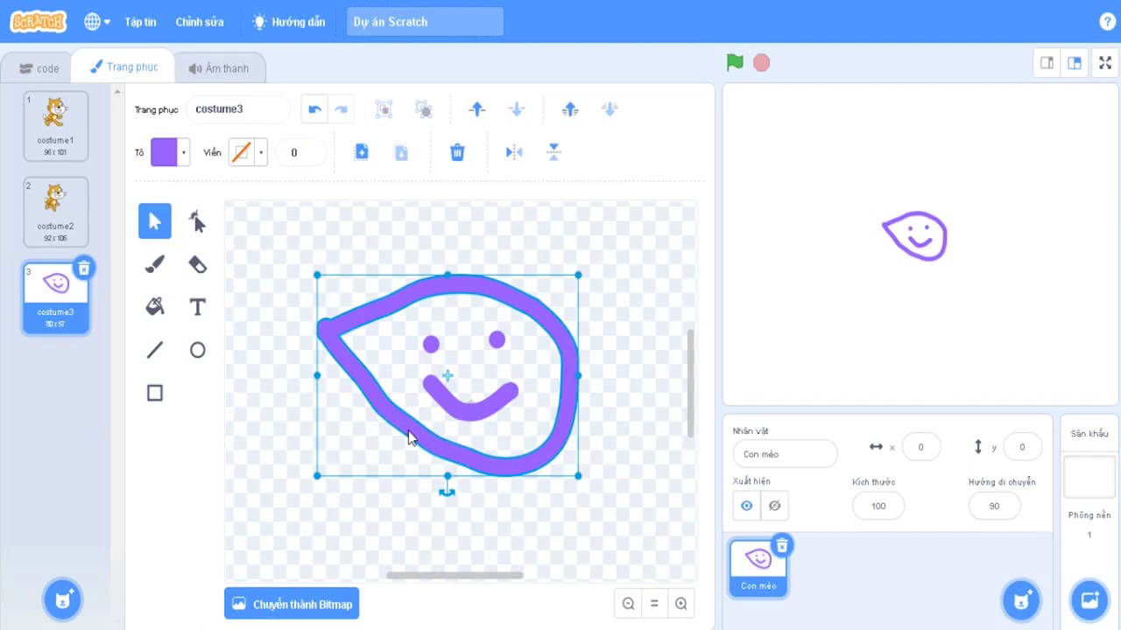
{"action": "mouse_move", "coordinate": [409, 438]}
{"action": "left_mouse_down"}
{"action": "mouse_move", "coordinate": [427, 382]}
{"action": "mouse_move", "coordinate": [518, 359]}
{"action": "mouse_move", "coordinate": [458, 398]}
{"action": "mouse_move", "coordinate": [382, 408]}
{"action": "mouse_move", "coordinate": [415, 420]}
{"action": "mouse_move", "coordinate": [408, 438]}
{"action": "mouse_move", "coordinate": [383, 430]}
{"action": "mouse_move", "coordinate": [325, 495]}
{"action": "mouse_move", "coordinate": [373, 430]}
{"action": "mouse_move", "coordinate": [369, 396]}
{"action": "mouse_move", "coordinate": [425, 446]}
{"action": "mouse_move", "coordinate": [395, 435]}
{"action": "mouse_move", "coordinate": [365, 388]}
{"action": "mouse_move", "coordinate": [385, 433]}
{"action": "mouse_move", "coordinate": [360, 425]}
{"action": "mouse_move", "coordinate": [428, 430]}
{"action": "mouse_move", "coordinate": [383, 425]}
{"action": "mouse_move", "coordinate": [388, 435]}
{"action": "left_mouse_up"}
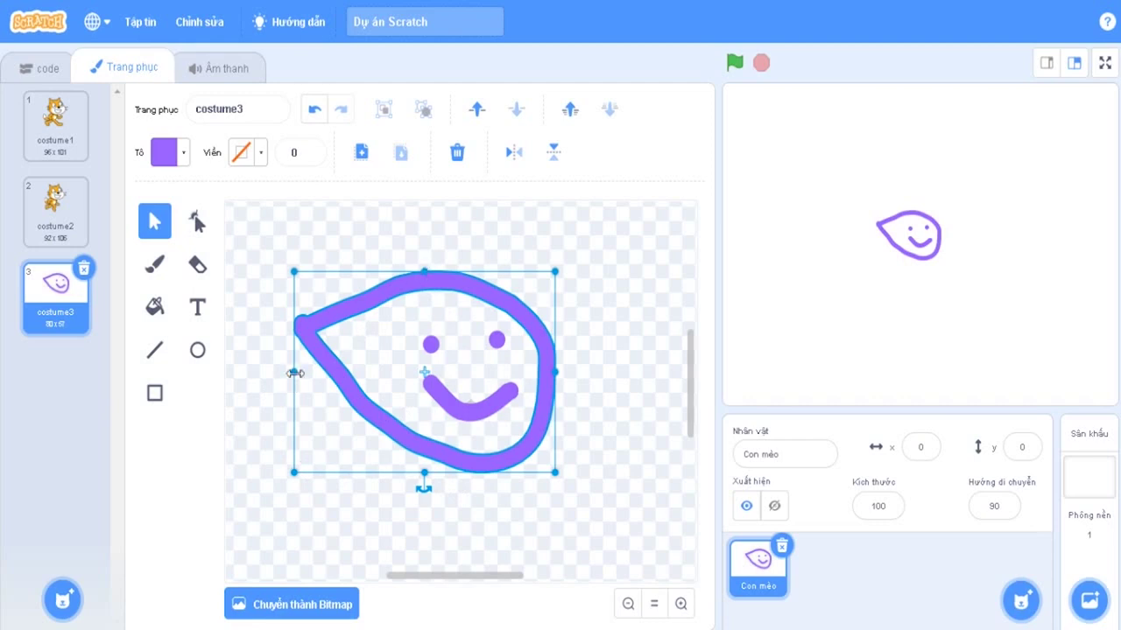
Stretch the teardrop outline wider toward its pointed end, adjust its height slightly and reselect it
{"action": "mouse_move", "coordinate": [294, 373]}
{"action": "left_mouse_down"}
{"action": "mouse_move", "coordinate": [276, 370]}
{"action": "mouse_move", "coordinate": [350, 376]}
{"action": "mouse_move", "coordinate": [229, 373]}
{"action": "left_mouse_up"}
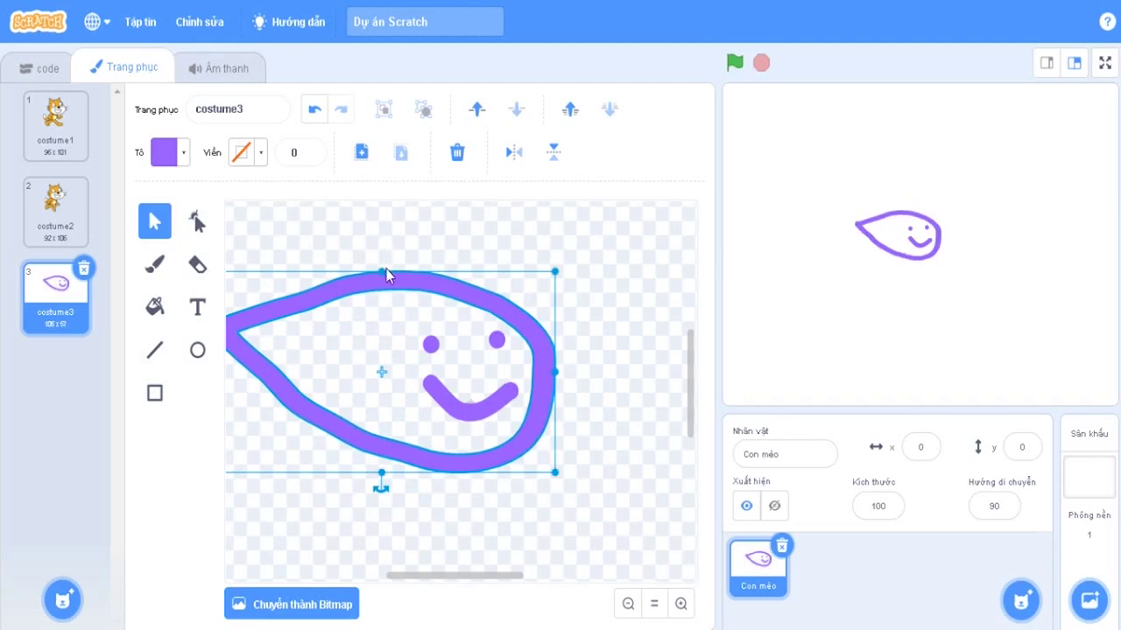
{"action": "mouse_move", "coordinate": [386, 269]}
{"action": "left_mouse_down"}
{"action": "mouse_move", "coordinate": [380, 201]}
{"action": "mouse_move", "coordinate": [359, 260]}
{"action": "mouse_move", "coordinate": [364, 275]}
{"action": "left_mouse_up"}
{"action": "left_click_drag", "start_coordinate": [467, 406], "coordinate": [481, 399]}
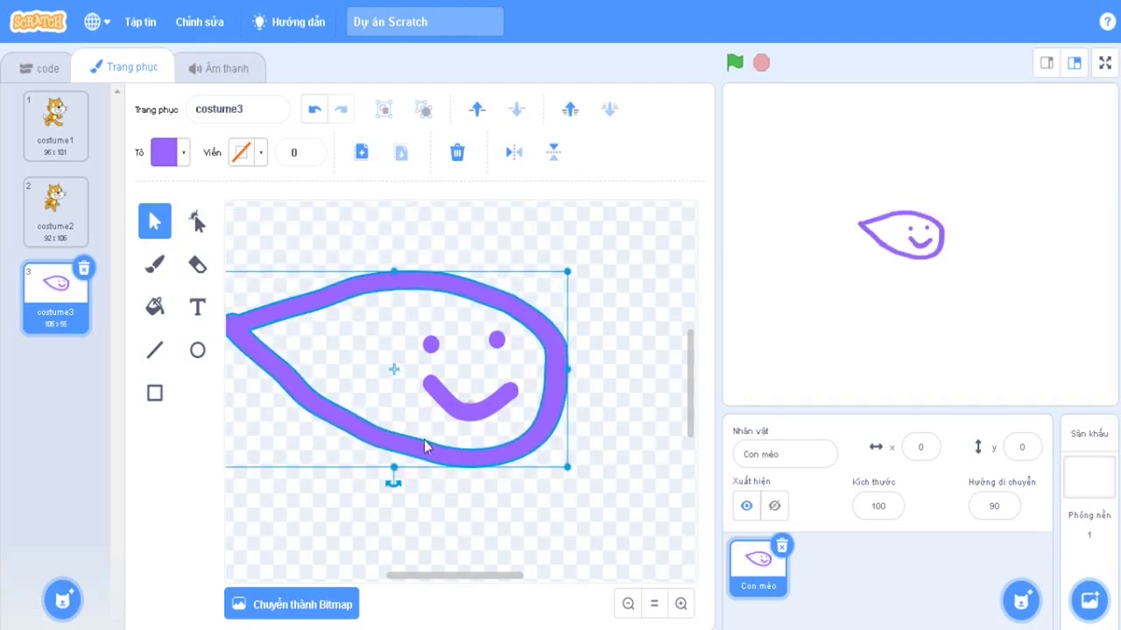
{"action": "left_click", "coordinate": [388, 457]}
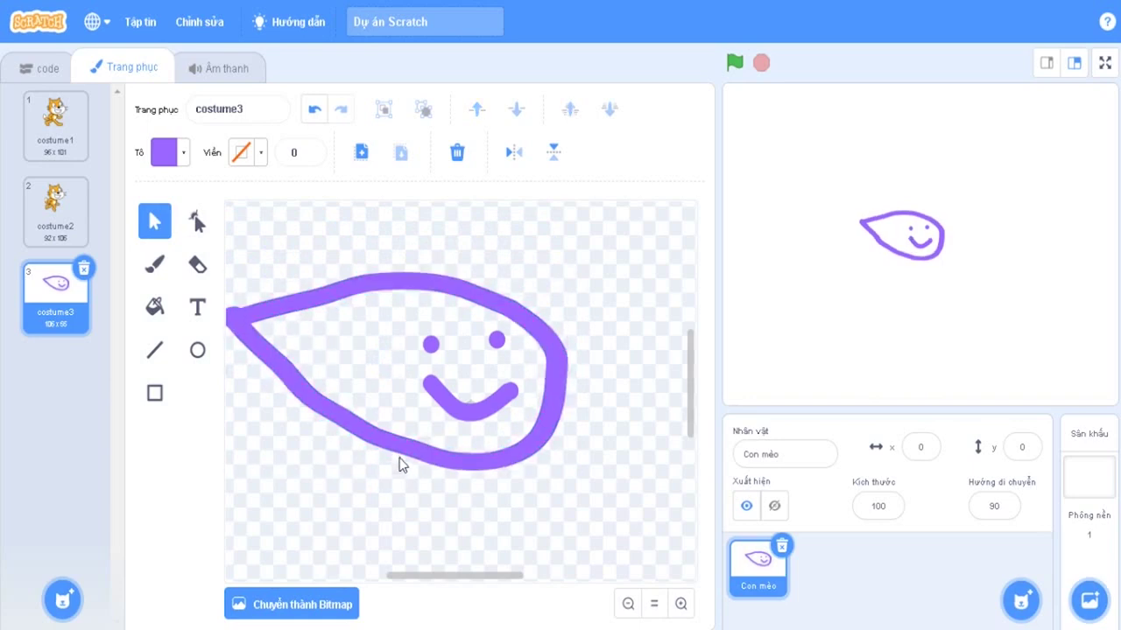
{"action": "left_click", "coordinate": [404, 452]}
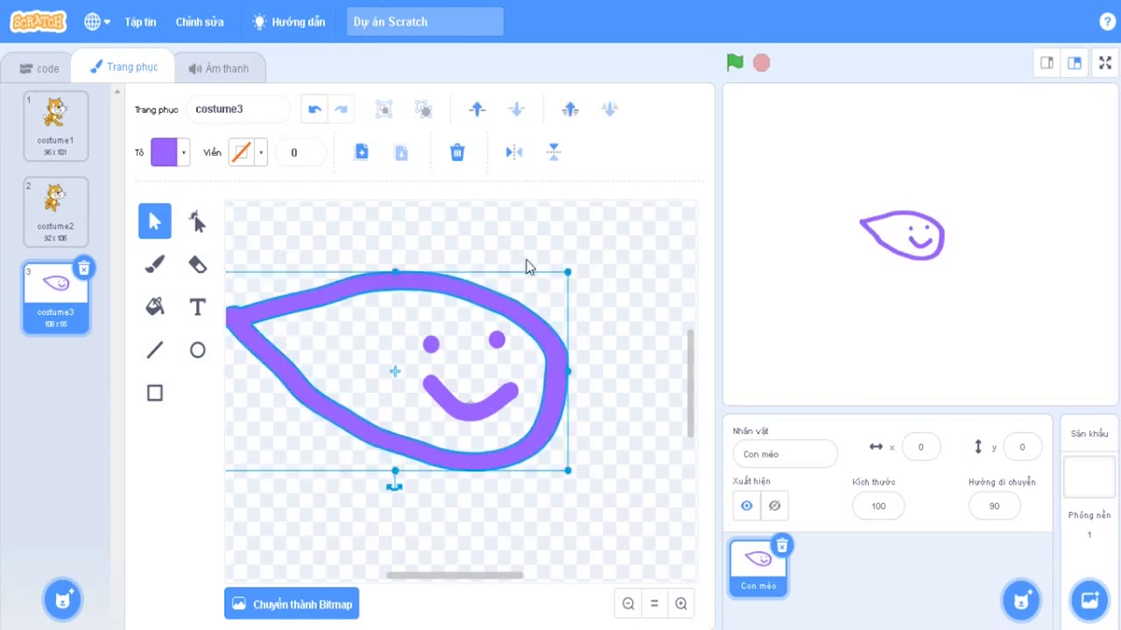
Scale the outline down from its upper corner and move it back up around the eyes and smile
{"action": "mouse_move", "coordinate": [563, 276]}
{"action": "left_mouse_down"}
{"action": "mouse_move", "coordinate": [560, 253]}
{"action": "mouse_move", "coordinate": [587, 260]}
{"action": "mouse_move", "coordinate": [553, 281]}
{"action": "mouse_move", "coordinate": [559, 289]}
{"action": "mouse_move", "coordinate": [665, 292]}
{"action": "mouse_move", "coordinate": [559, 341]}
{"action": "left_mouse_up"}
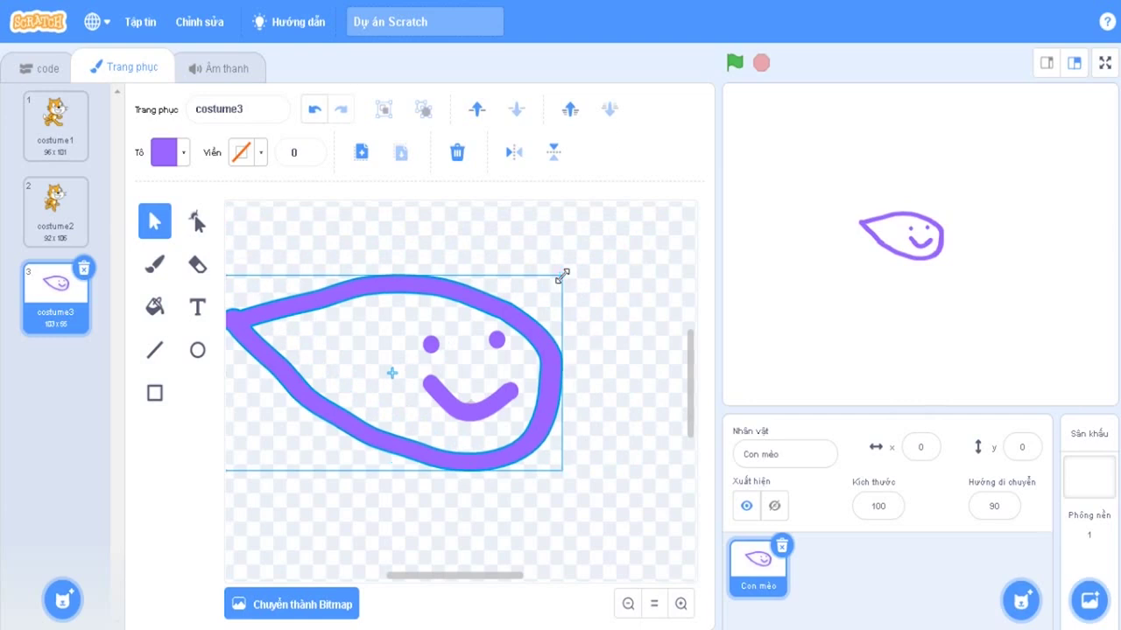
{"action": "mouse_move", "coordinate": [562, 275]}
{"action": "left_mouse_down"}
{"action": "mouse_move", "coordinate": [710, 283]}
{"action": "mouse_move", "coordinate": [508, 364]}
{"action": "mouse_move", "coordinate": [563, 295]}
{"action": "mouse_move", "coordinate": [441, 488]}
{"action": "mouse_move", "coordinate": [517, 461]}
{"action": "mouse_move", "coordinate": [534, 362]}
{"action": "mouse_move", "coordinate": [551, 341]}
{"action": "mouse_move", "coordinate": [570, 356]}
{"action": "mouse_move", "coordinate": [580, 440]}
{"action": "mouse_move", "coordinate": [557, 487]}
{"action": "left_mouse_up"}
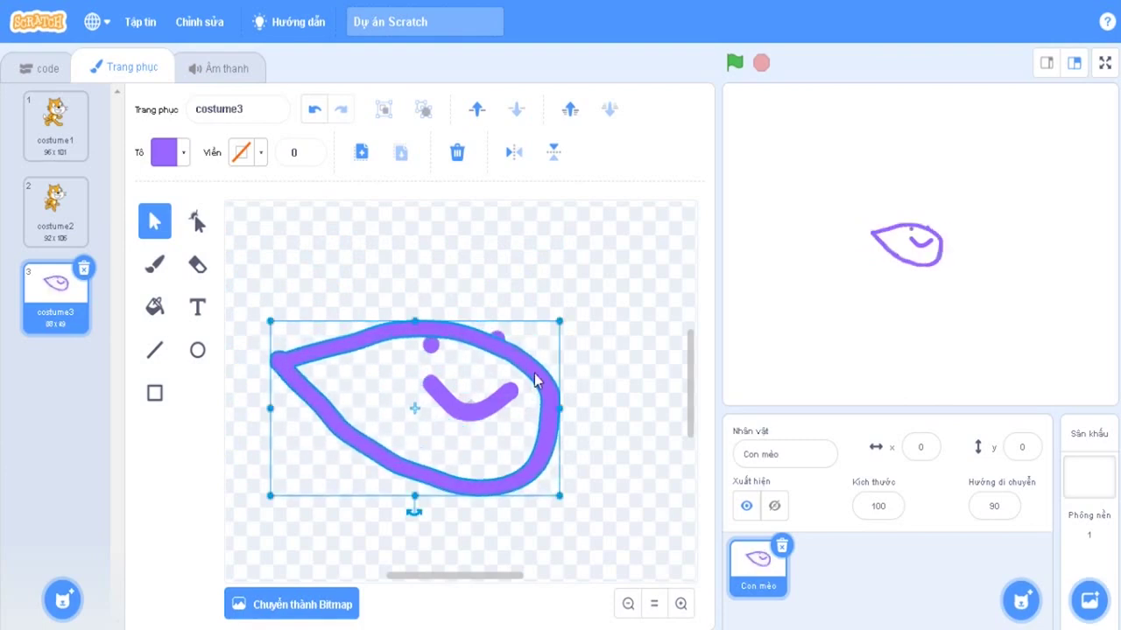
{"action": "left_click_drag", "start_coordinate": [535, 375], "coordinate": [525, 333]}
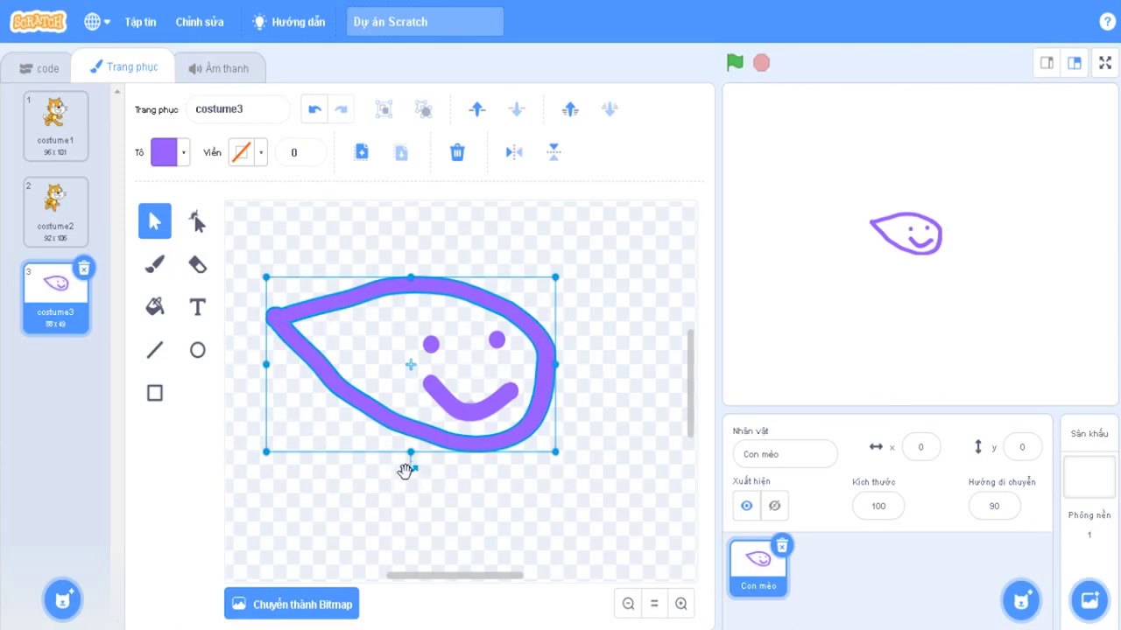
Rotate the outline so its tip points upward and position it around the eyes and smile
{"action": "mouse_move", "coordinate": [410, 469]}
{"action": "left_mouse_down"}
{"action": "mouse_move", "coordinate": [370, 463]}
{"action": "mouse_move", "coordinate": [292, 397]}
{"action": "left_mouse_up"}
{"action": "left_click_drag", "start_coordinate": [496, 359], "coordinate": [545, 298]}
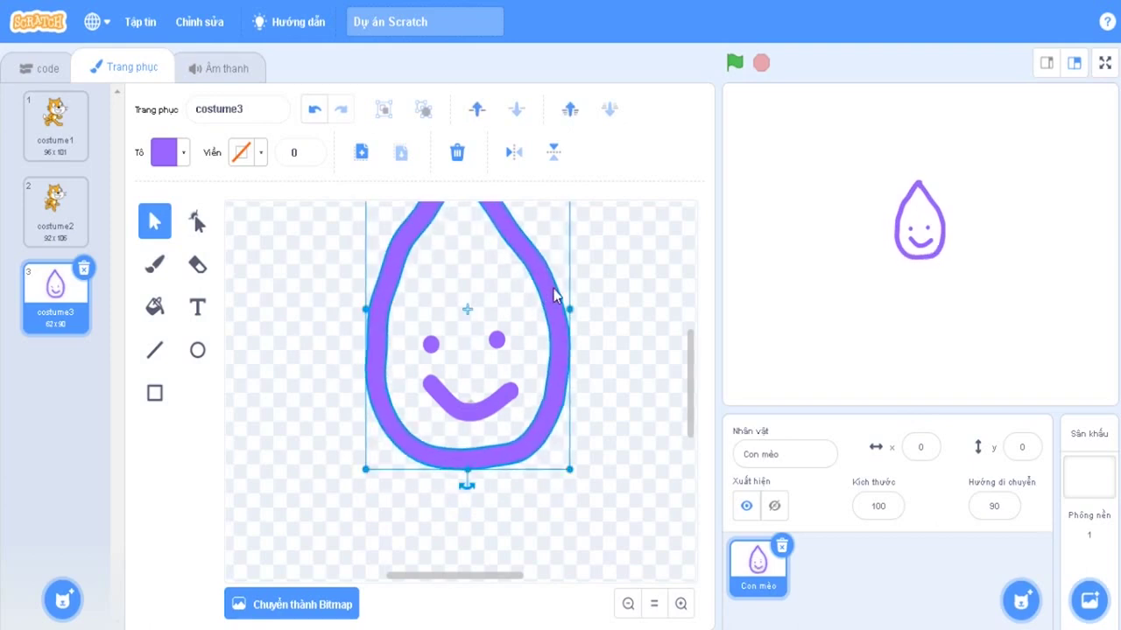
{"action": "left_click", "coordinate": [654, 604]}
{"action": "left_click", "coordinate": [682, 604]}
{"action": "left_click", "coordinate": [682, 604]}
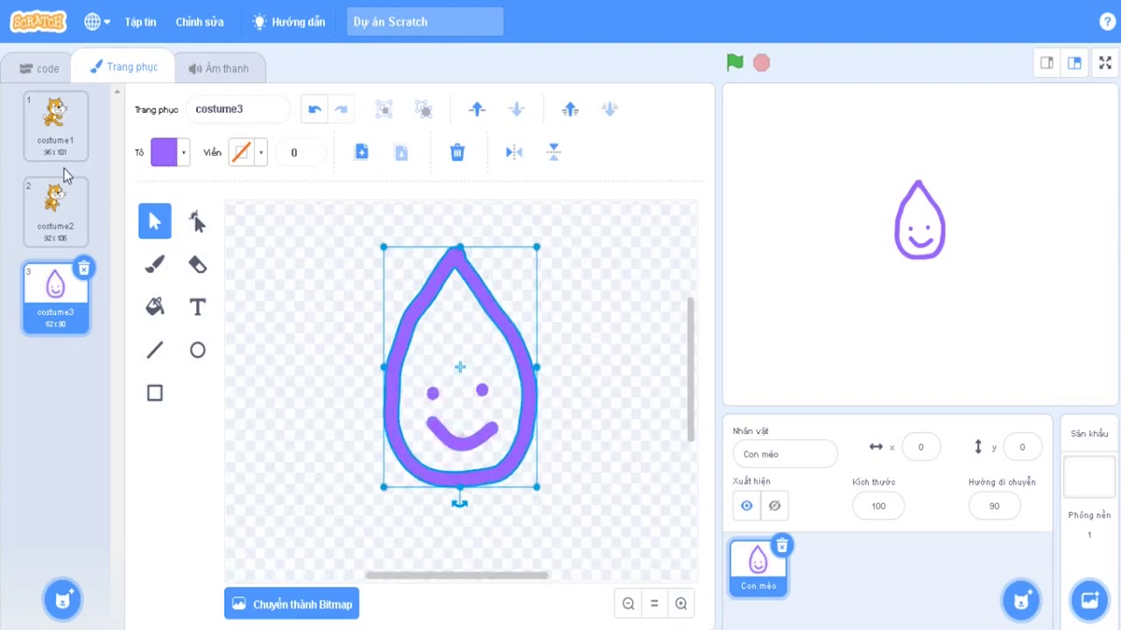
Recolor the teardrop outline bright red with color 0, saturation 100 and brightness 100
{"action": "left_click", "coordinate": [164, 168]}
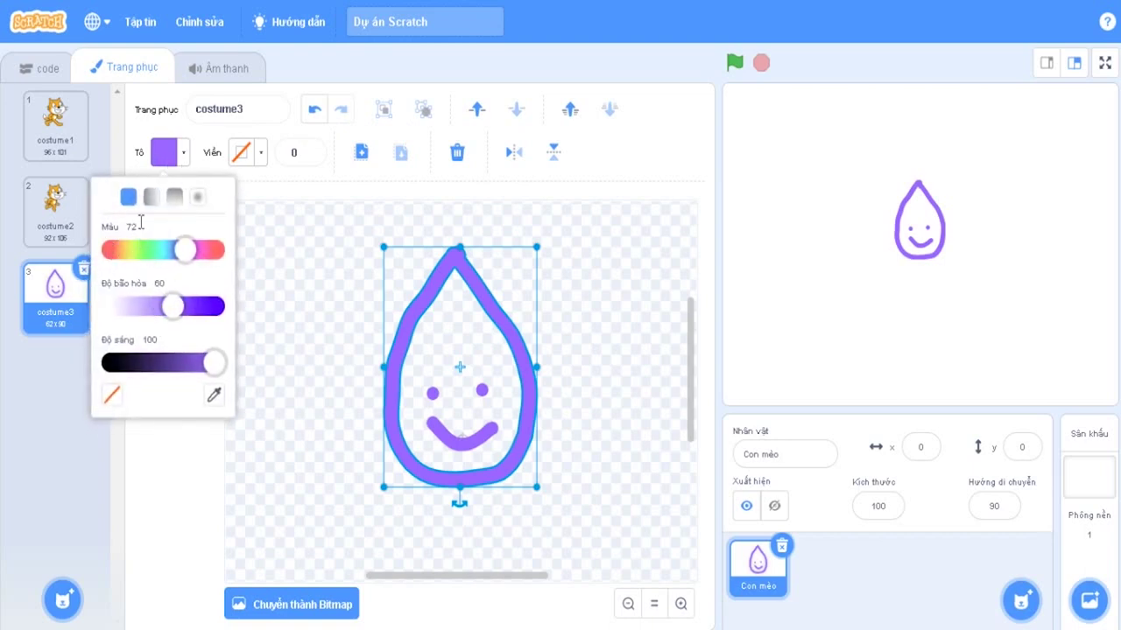
{"action": "left_click_drag", "start_coordinate": [184, 250], "coordinate": [102, 262]}
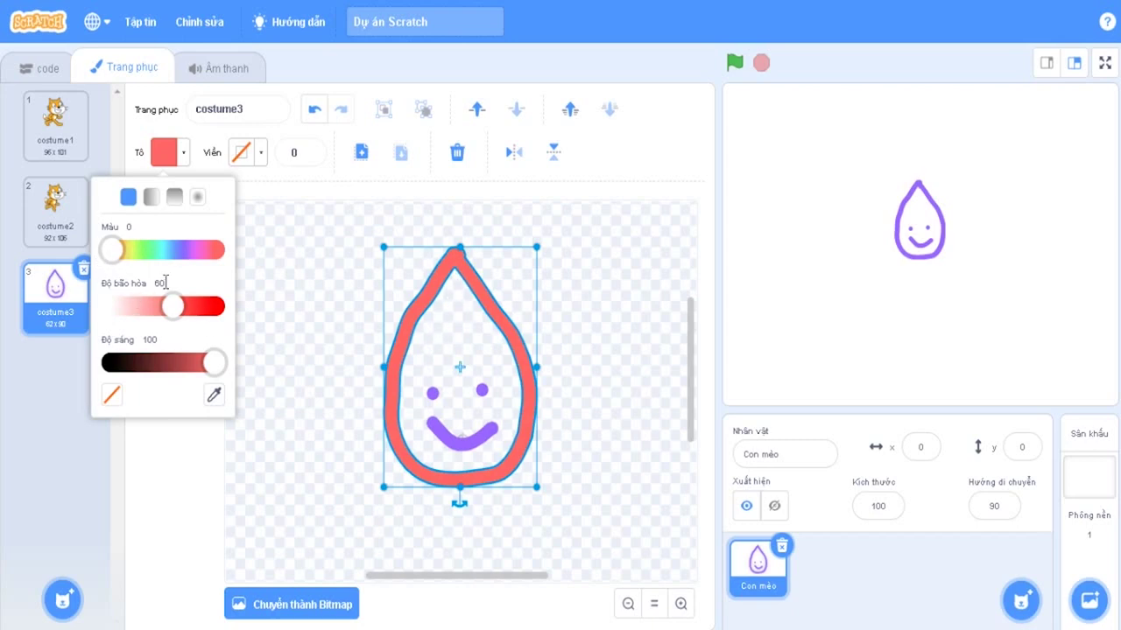
{"action": "left_click_drag", "start_coordinate": [220, 366], "coordinate": [183, 364]}
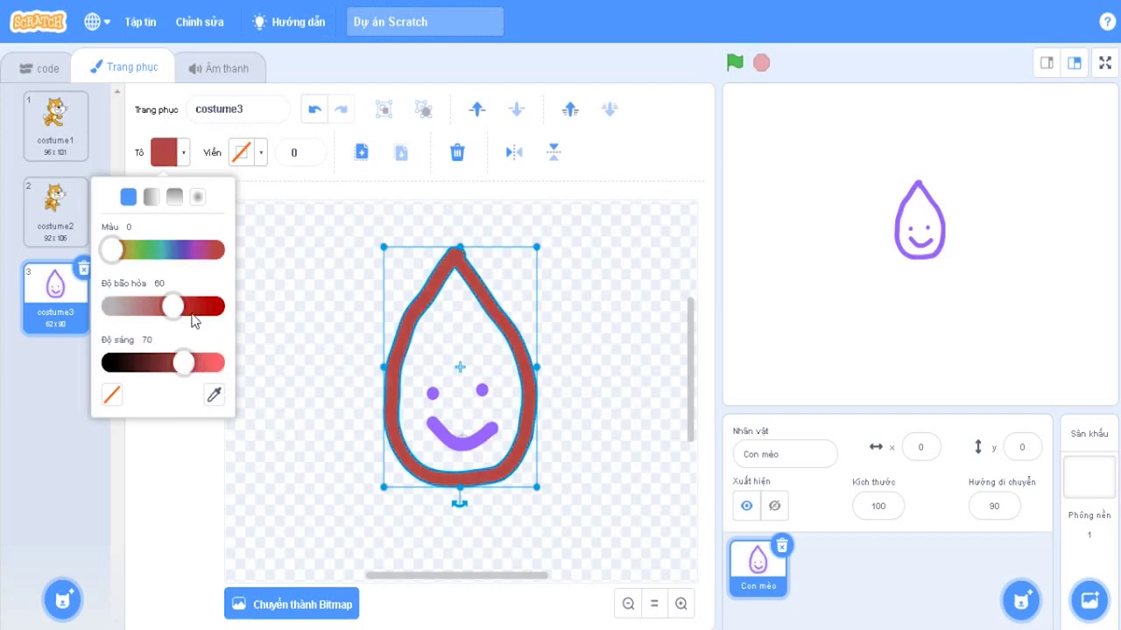
{"action": "left_click_drag", "start_coordinate": [178, 307], "coordinate": [214, 306]}
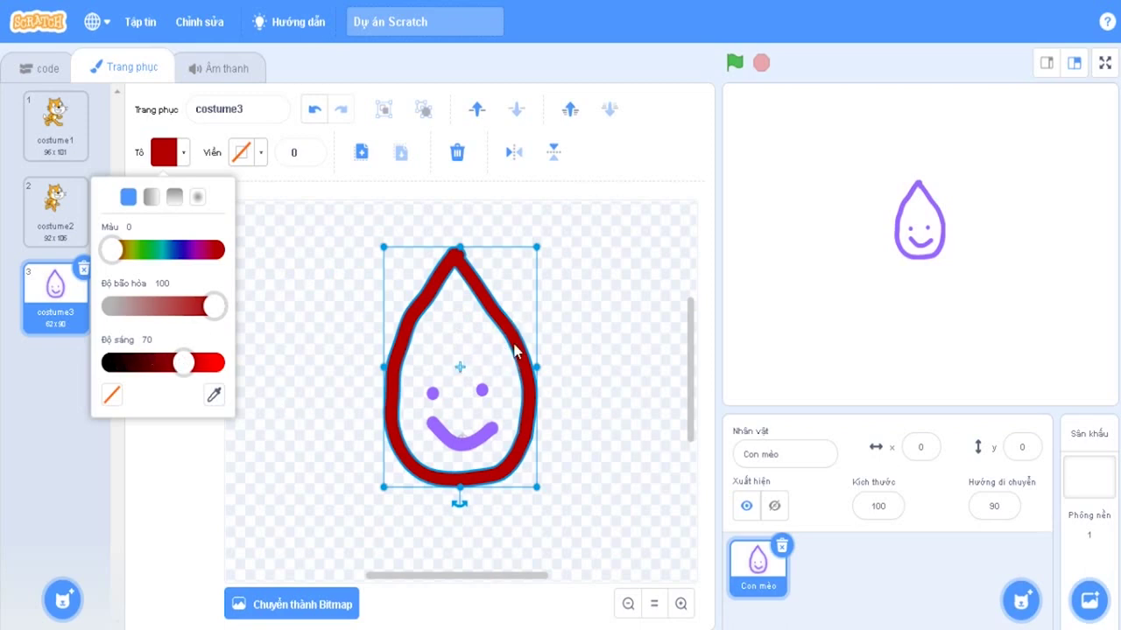
{"action": "left_click_drag", "start_coordinate": [186, 368], "coordinate": [243, 377]}
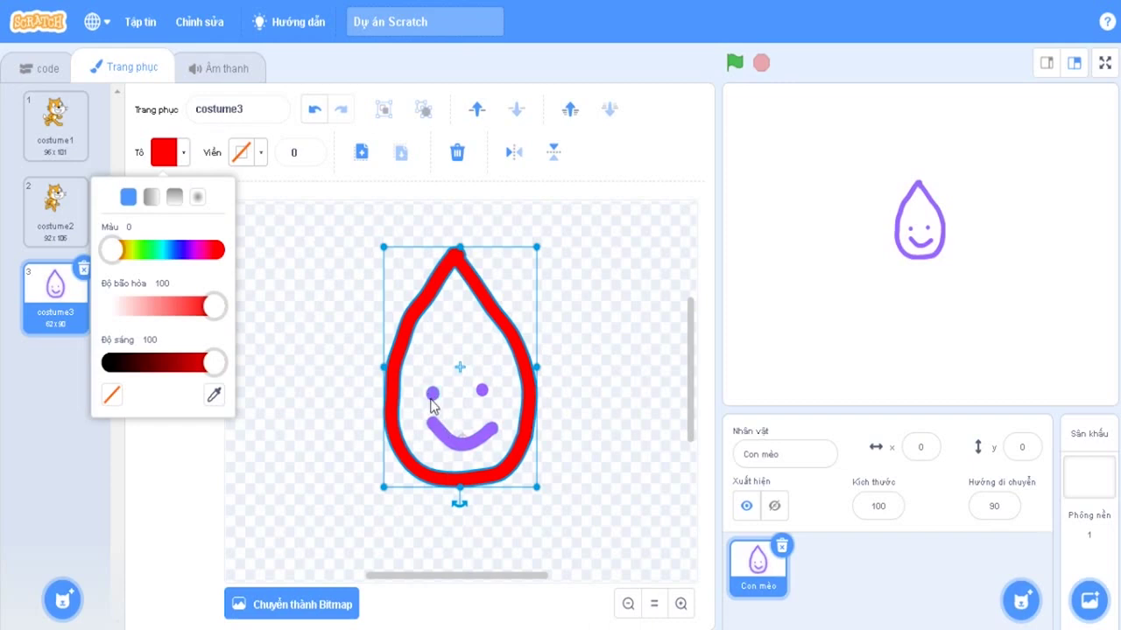
{"action": "left_click", "coordinate": [487, 350]}
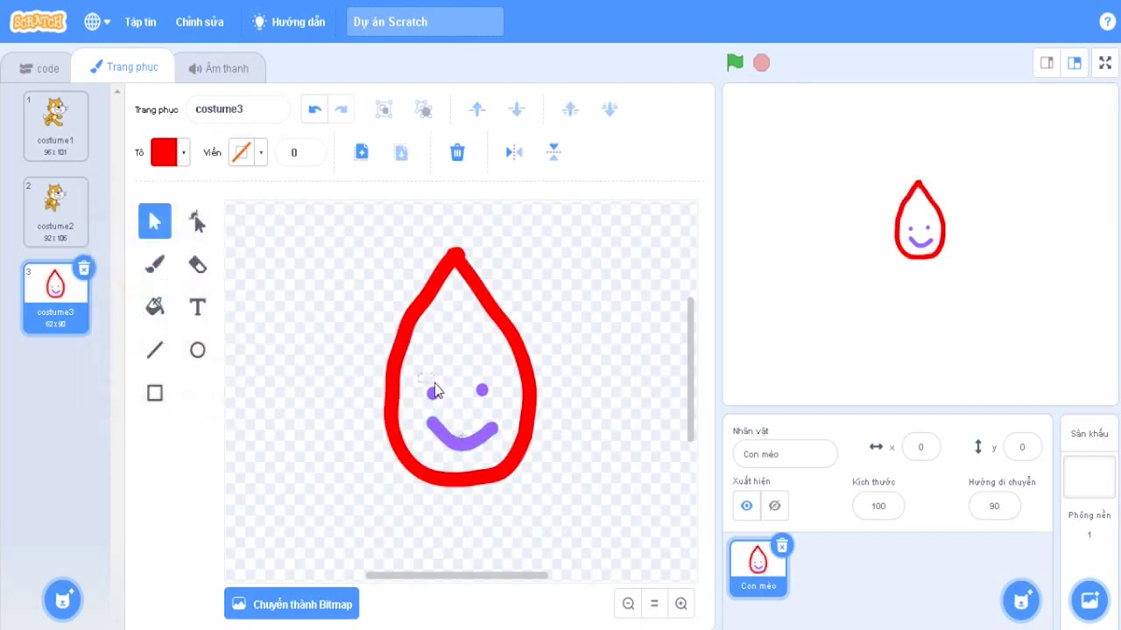
Recolor both eyes and the smile together to red with color 0, saturation 100 and brightness 100
{"action": "left_click_drag", "start_coordinate": [418, 374], "coordinate": [501, 458]}
{"action": "left_click_drag", "start_coordinate": [425, 370], "coordinate": [503, 463]}
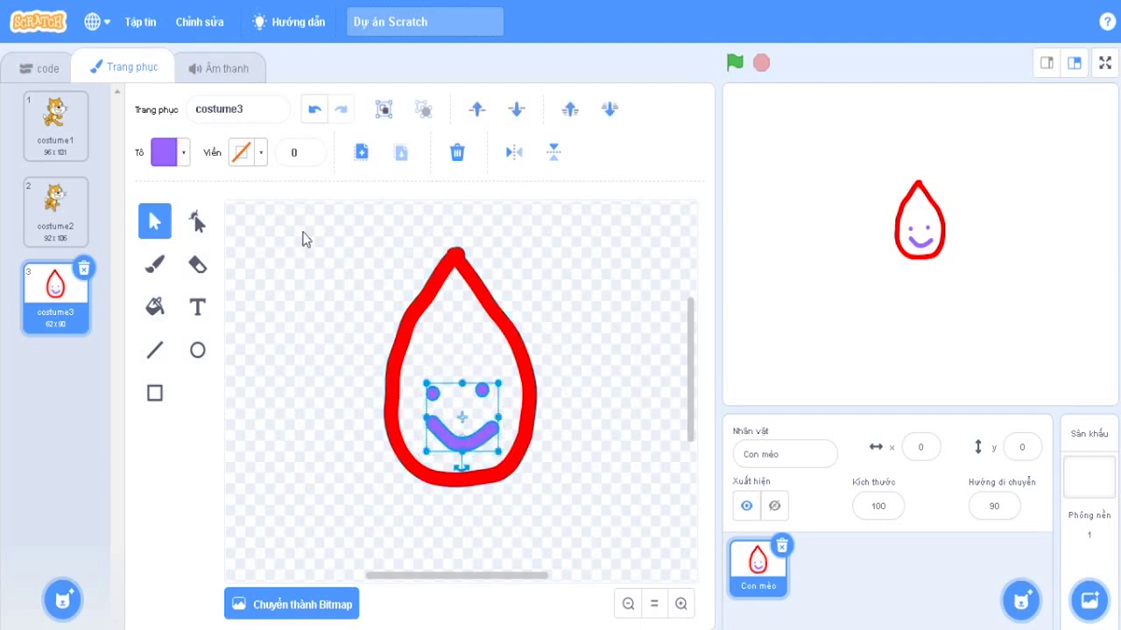
{"action": "left_click", "coordinate": [162, 156]}
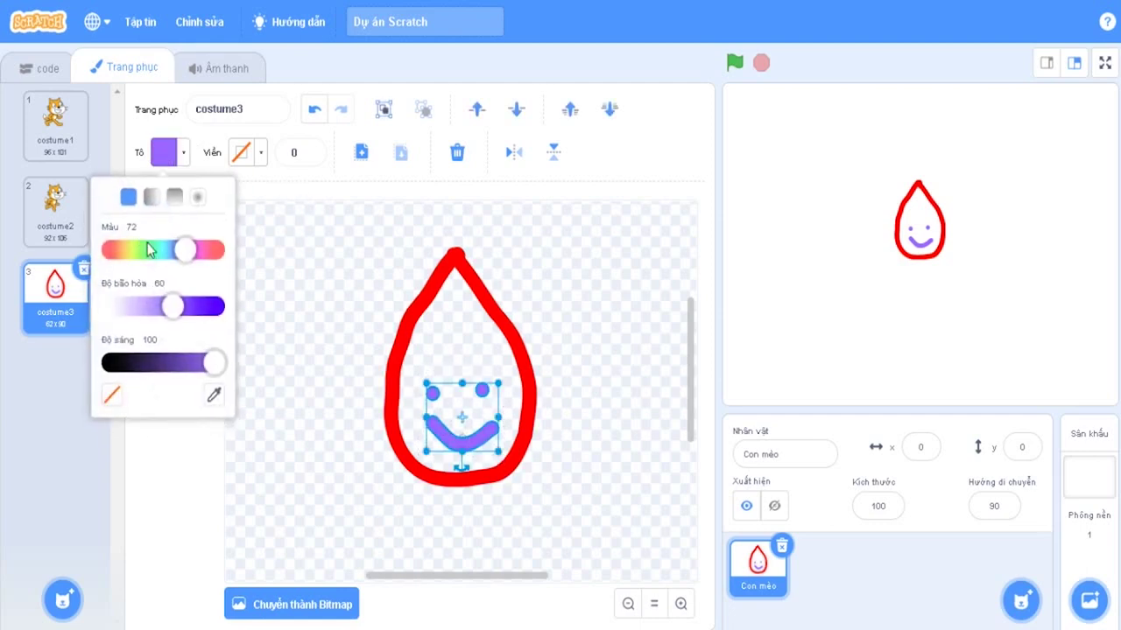
{"action": "left_click_drag", "start_coordinate": [186, 317], "coordinate": [294, 331]}
{"action": "left_click_drag", "start_coordinate": [186, 254], "coordinate": [69, 287]}
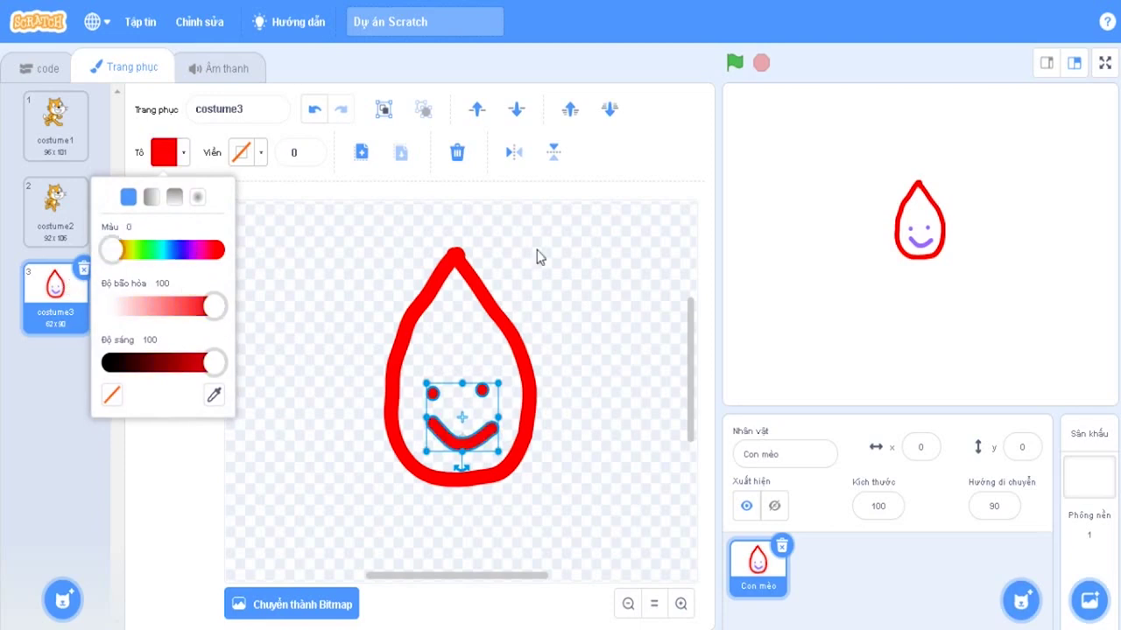
{"action": "left_click", "coordinate": [662, 307]}
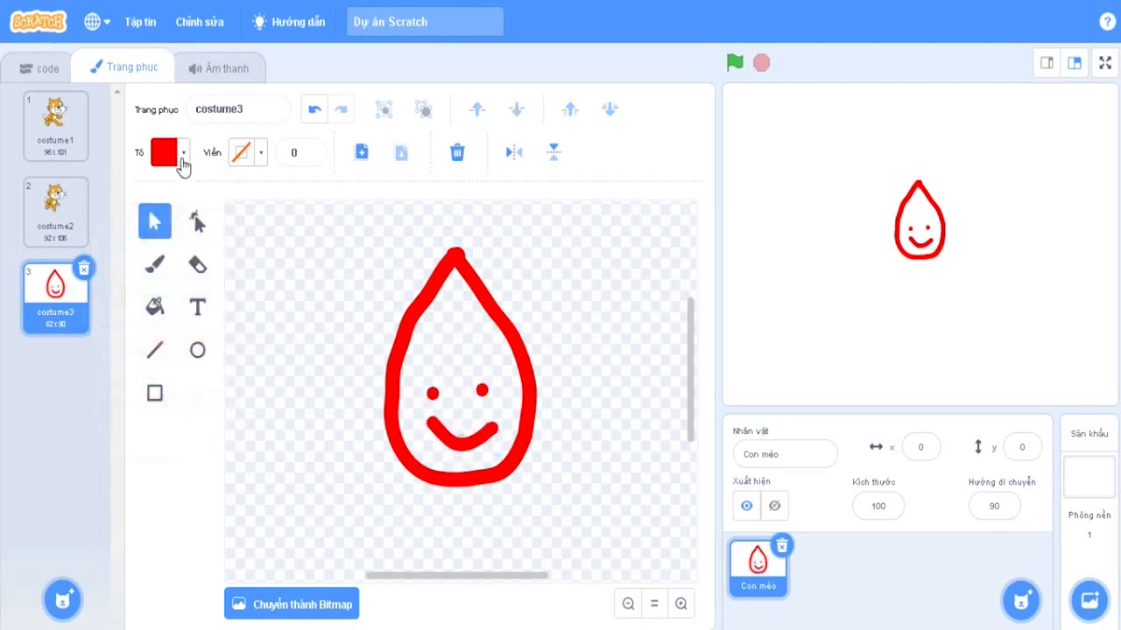
Use the Reshape tool to examine the edit points of the teardrop outline and the left eye
{"action": "left_click", "coordinate": [161, 355]}
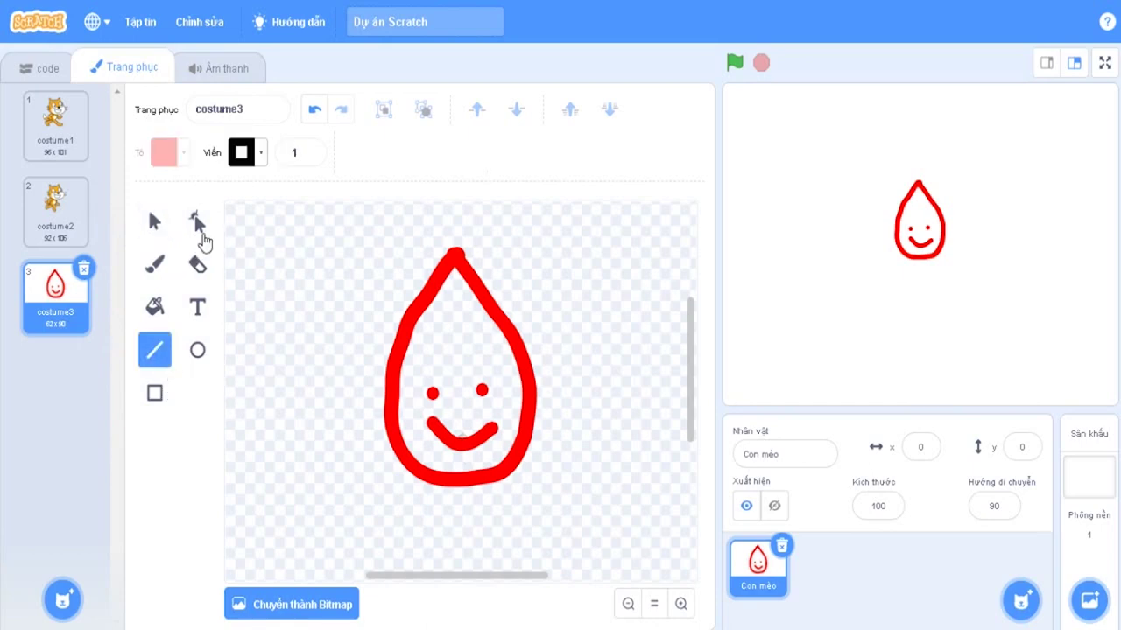
{"action": "left_click", "coordinate": [201, 236]}
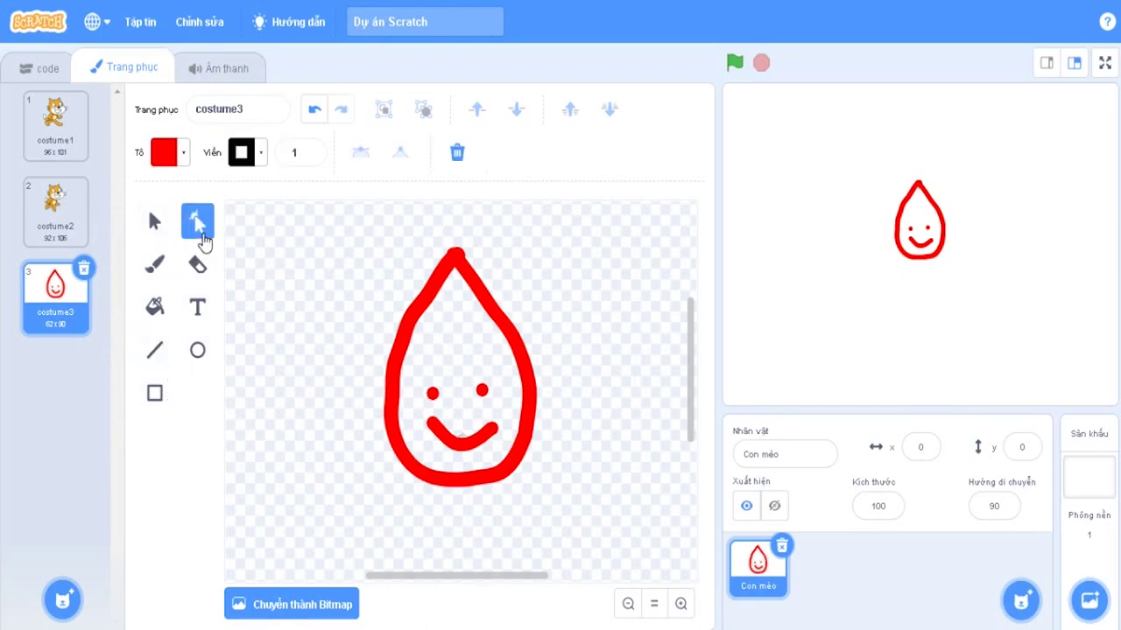
{"action": "left_click", "coordinate": [464, 279]}
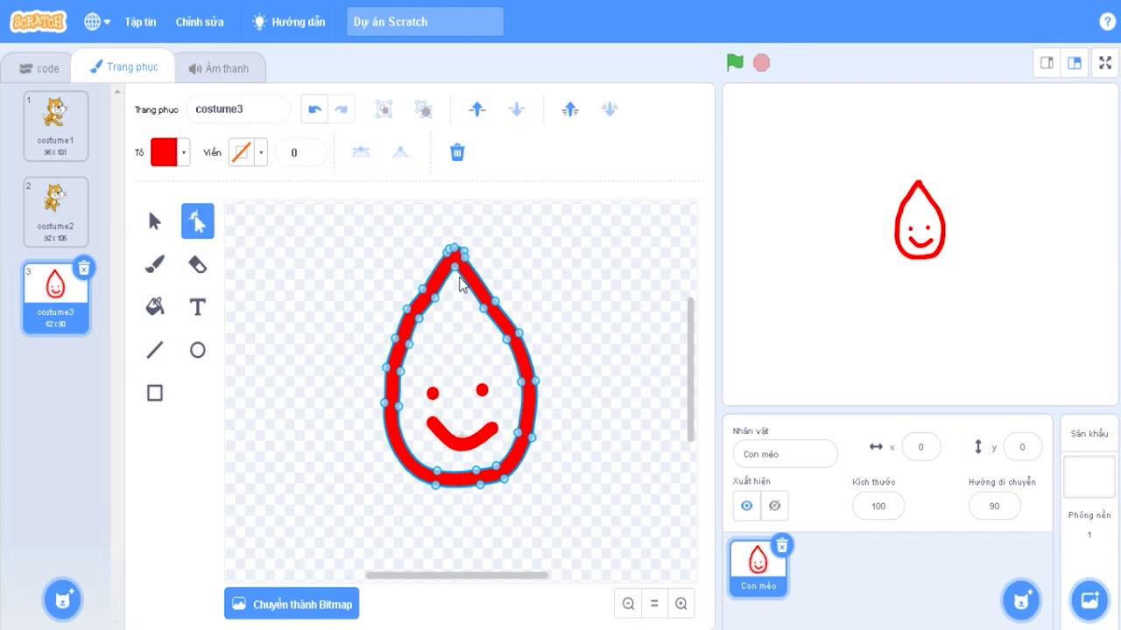
{"action": "left_click", "coordinate": [195, 272]}
{"action": "left_click", "coordinate": [156, 270]}
{"action": "left_click", "coordinate": [195, 226]}
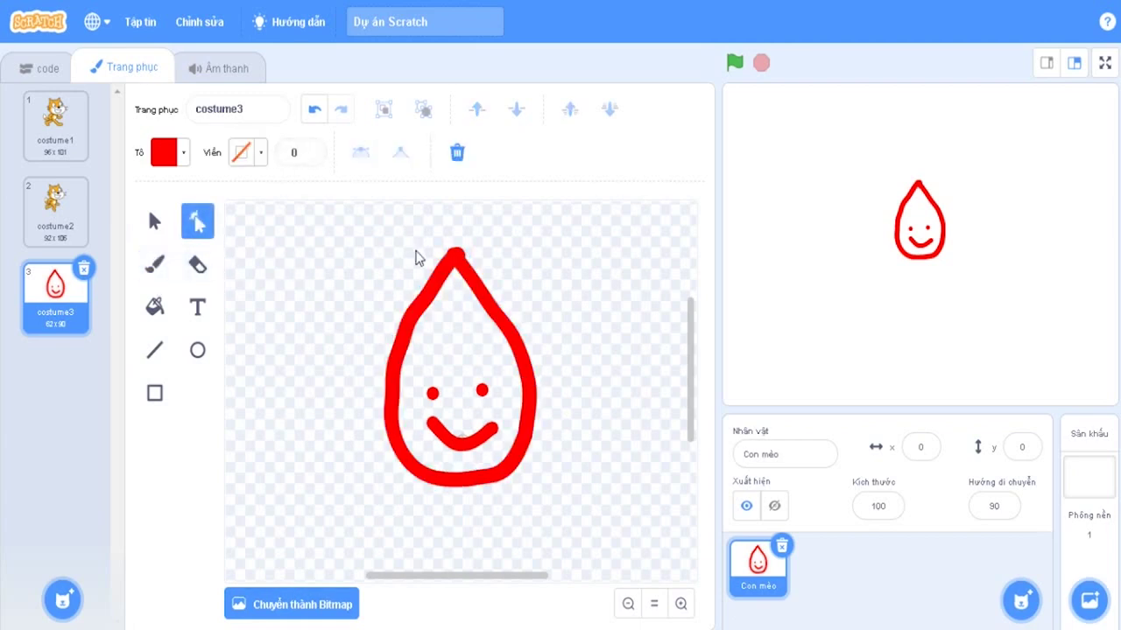
{"action": "left_click", "coordinate": [432, 394]}
Reshape the smile into an open, filled mouth by pulling the middle of its upper edge upward
{"action": "left_click", "coordinate": [444, 442]}
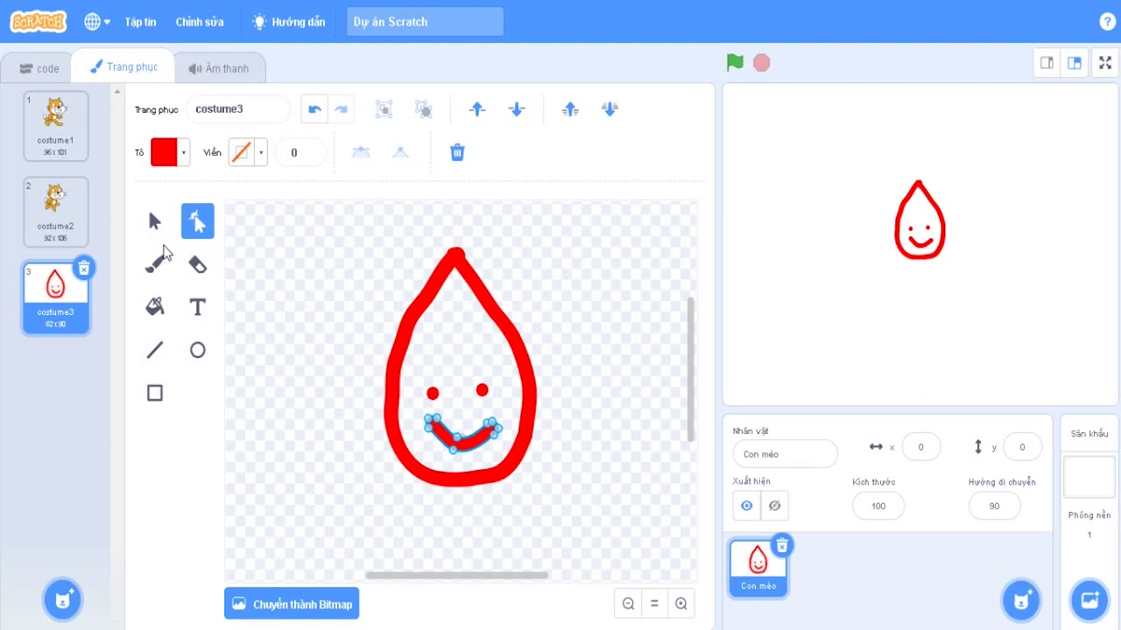
{"action": "left_click", "coordinate": [460, 444]}
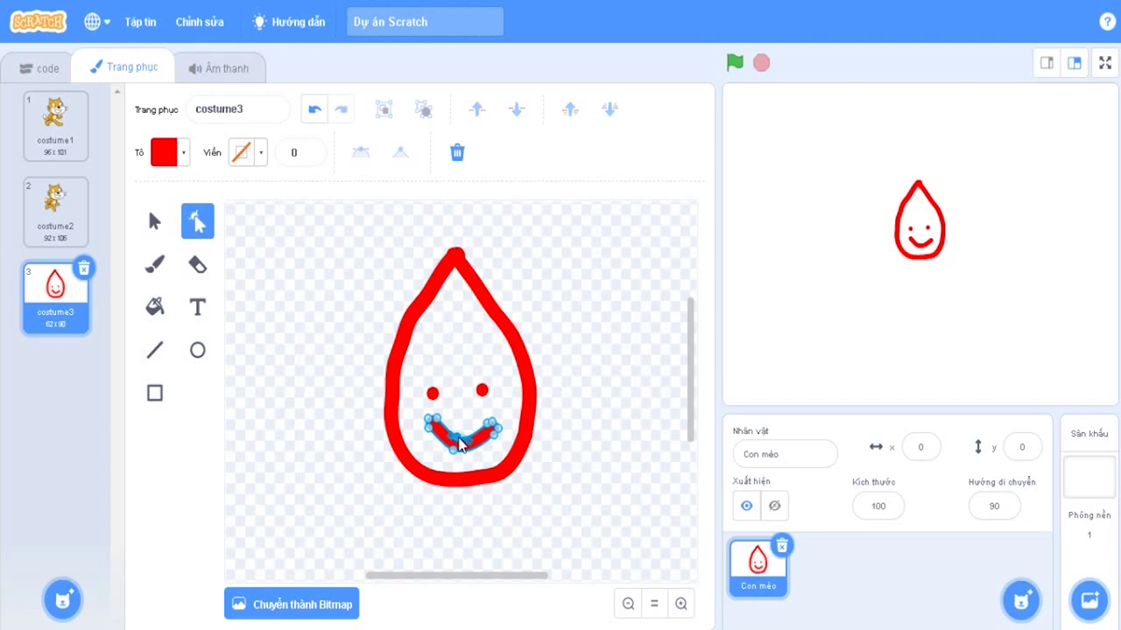
{"action": "left_click_drag", "start_coordinate": [460, 444], "coordinate": [464, 405]}
{"action": "left_click_drag", "start_coordinate": [464, 379], "coordinate": [467, 420]}
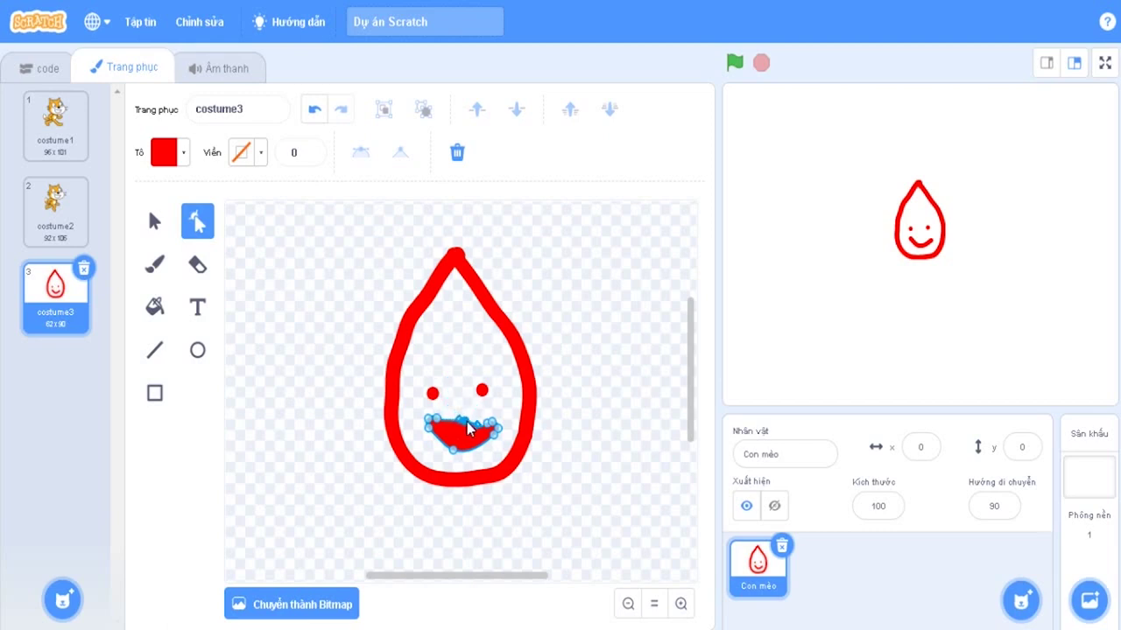
{"action": "left_click", "coordinate": [157, 391]}
Refine the mouth's upper edge by adding and adjusting edit points along its middle with the Reshape tool
{"action": "left_click", "coordinate": [195, 226]}
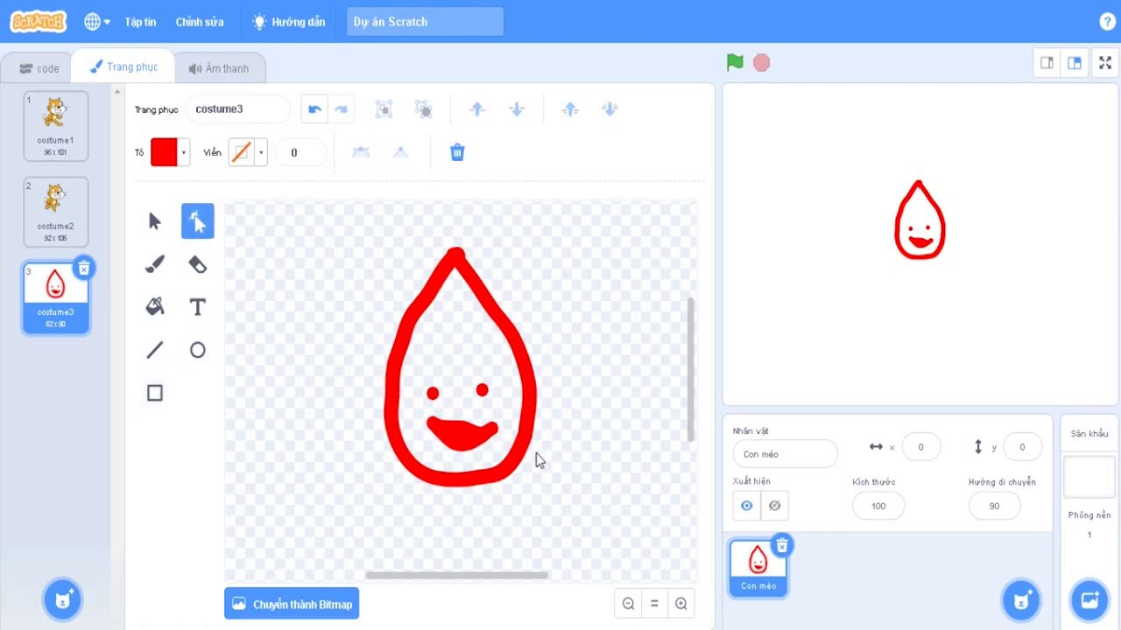
{"action": "left_click", "coordinate": [464, 438]}
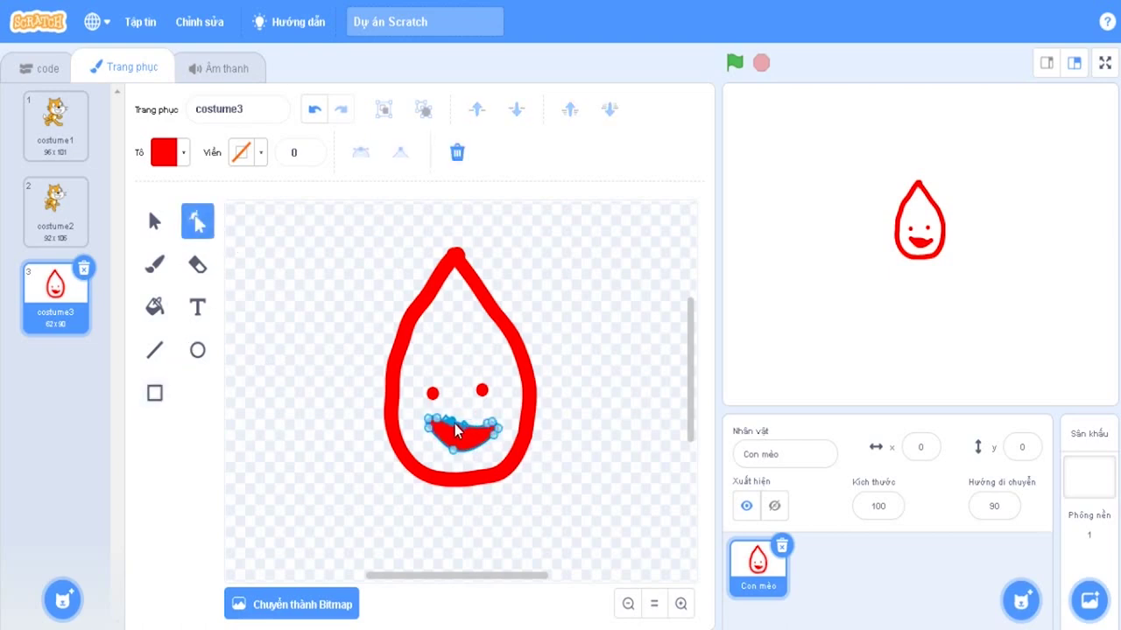
{"action": "left_click", "coordinate": [469, 436]}
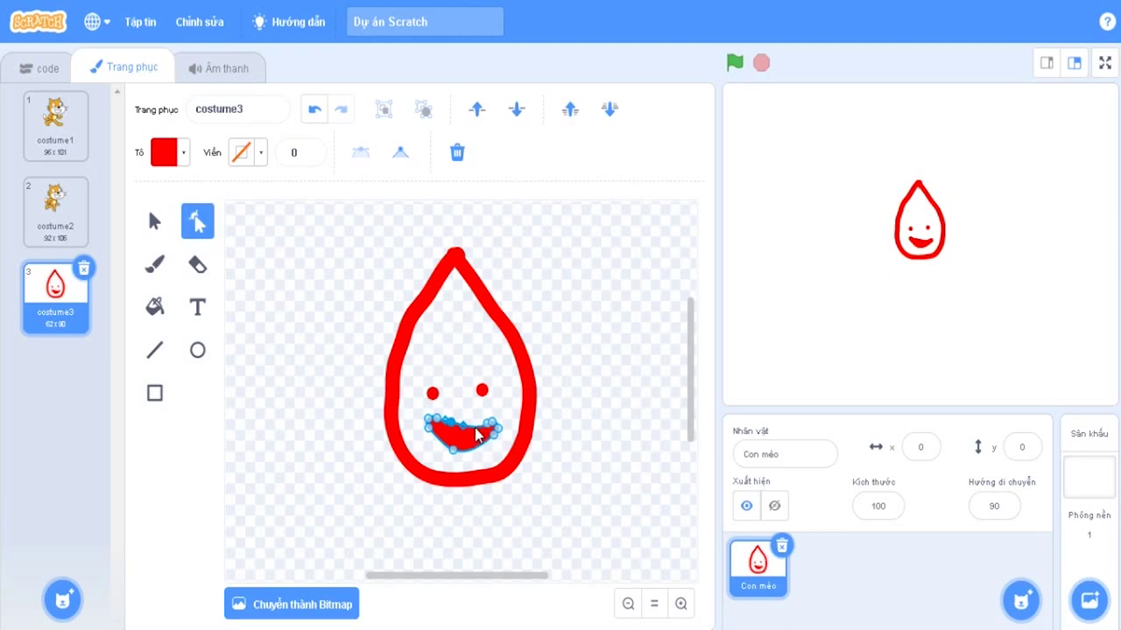
{"action": "left_click", "coordinate": [477, 434]}
{"action": "left_click_drag", "start_coordinate": [471, 431], "coordinate": [473, 429]}
{"action": "left_click", "coordinate": [155, 352]}
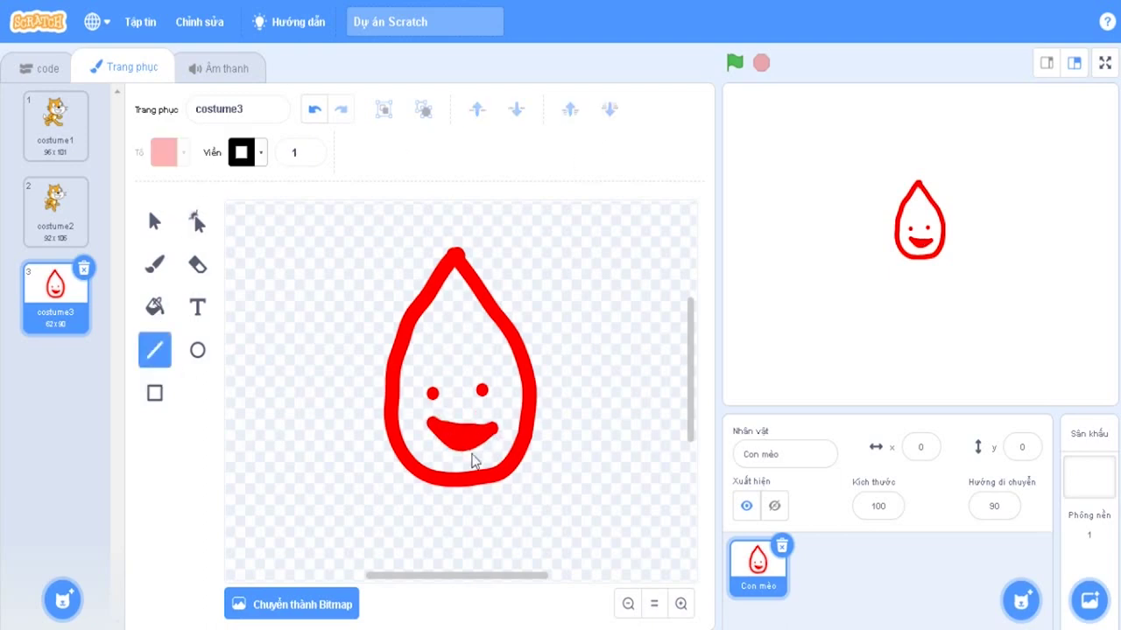
Delete the whole red teardrop face and undo the deletion
{"action": "left_click", "coordinate": [155, 221]}
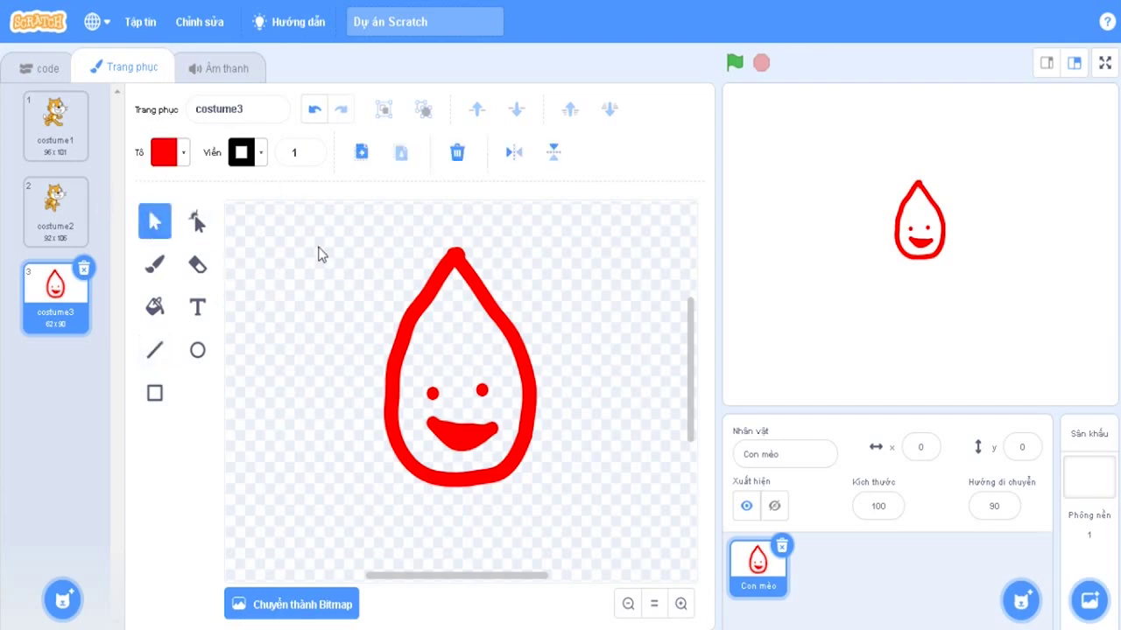
{"action": "left_click", "coordinate": [527, 402]}
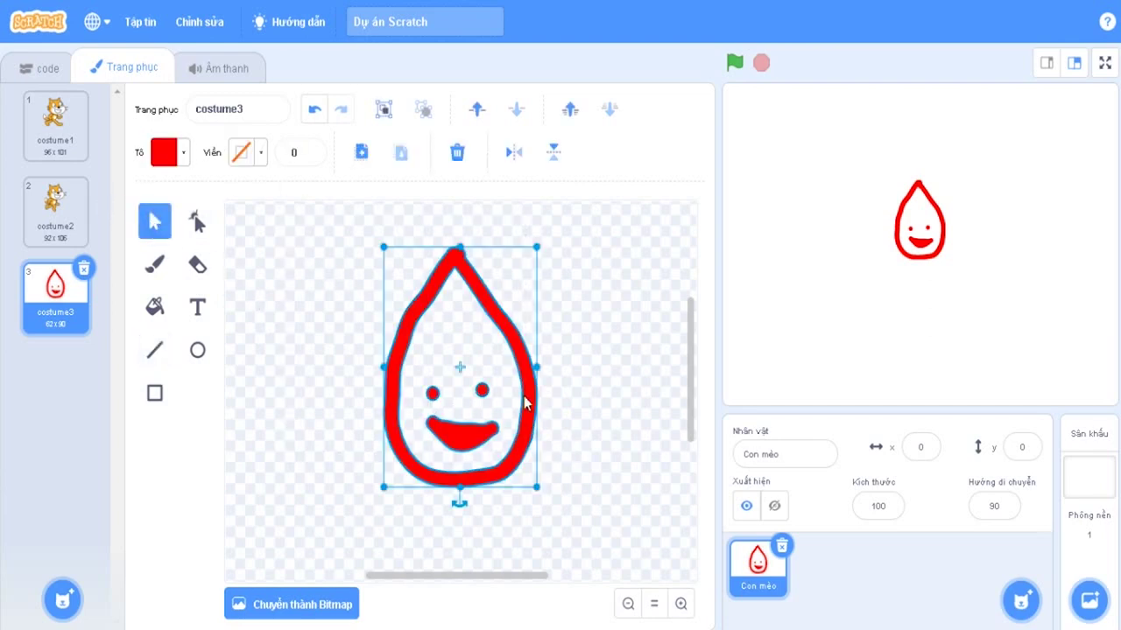
{"action": "key", "text": "Delete"}
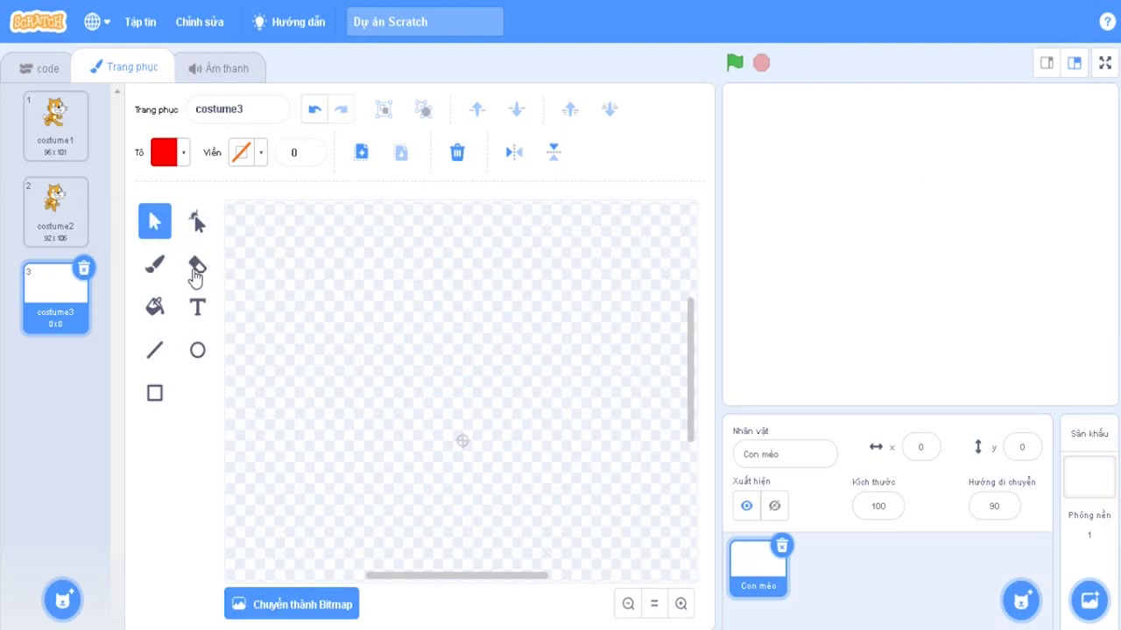
{"action": "key", "text": "ctrl+z"}
Flip the entire teardrop face horizontally and back, and flip it vertically and back
{"action": "left_click_drag", "start_coordinate": [305, 231], "coordinate": [579, 550]}
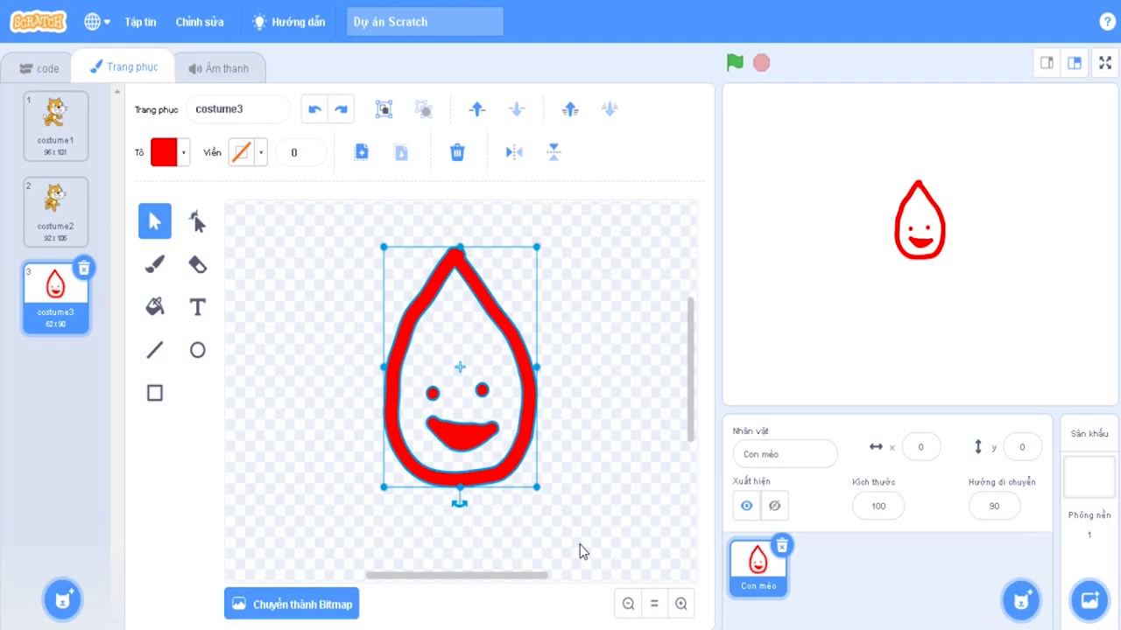
{"action": "left_click", "coordinate": [517, 160]}
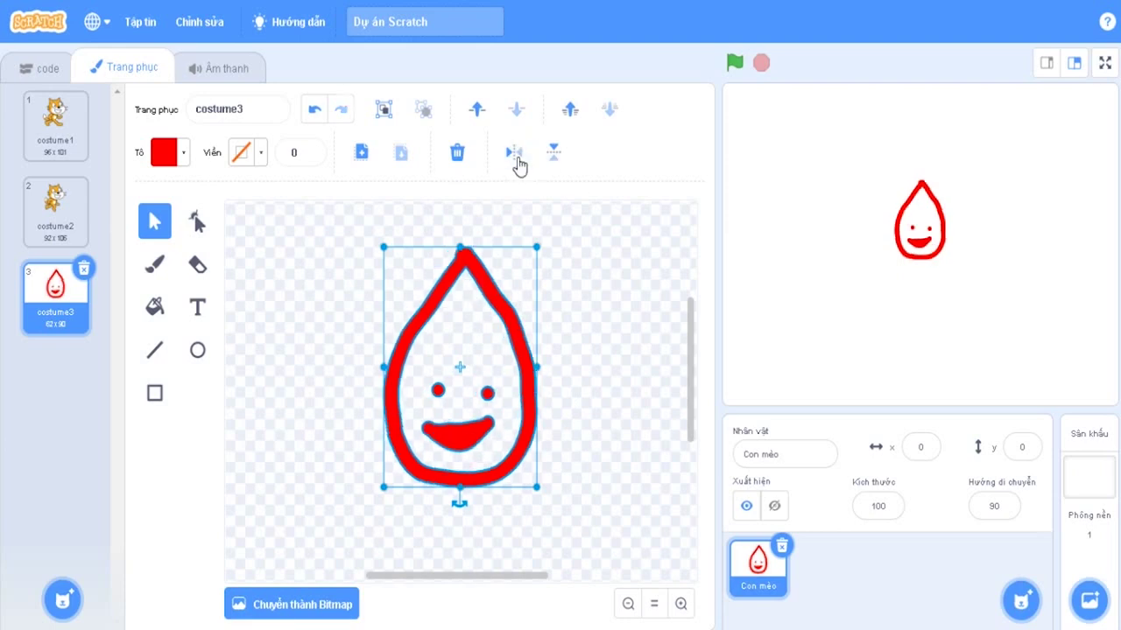
{"action": "left_click", "coordinate": [517, 161]}
{"action": "double_click", "coordinate": [517, 160]}
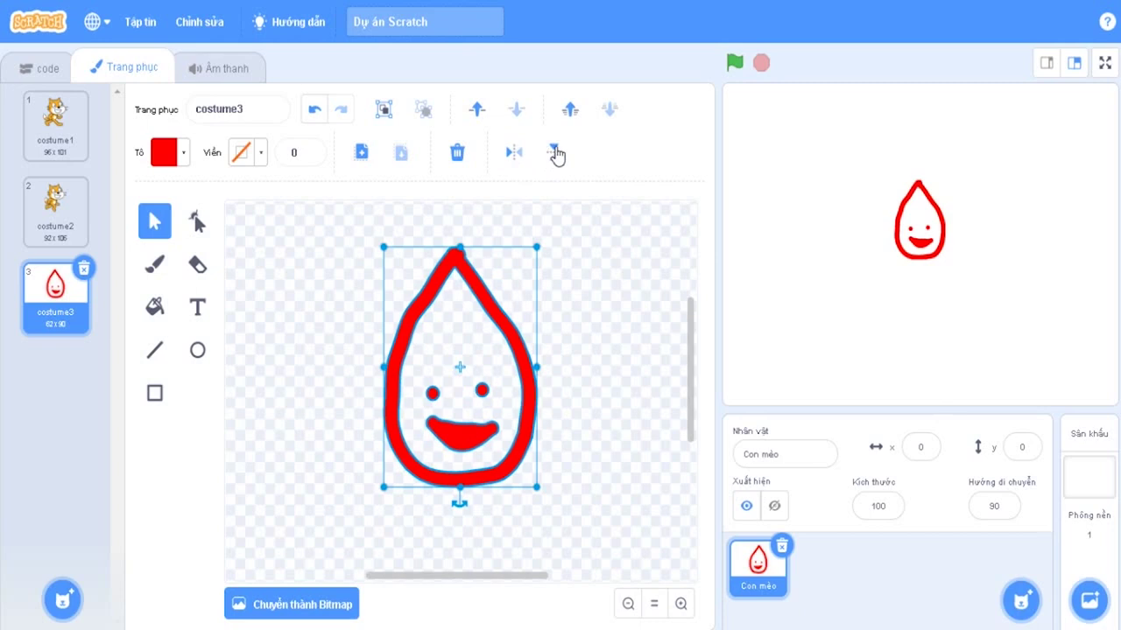
{"action": "left_click", "coordinate": [556, 154]}
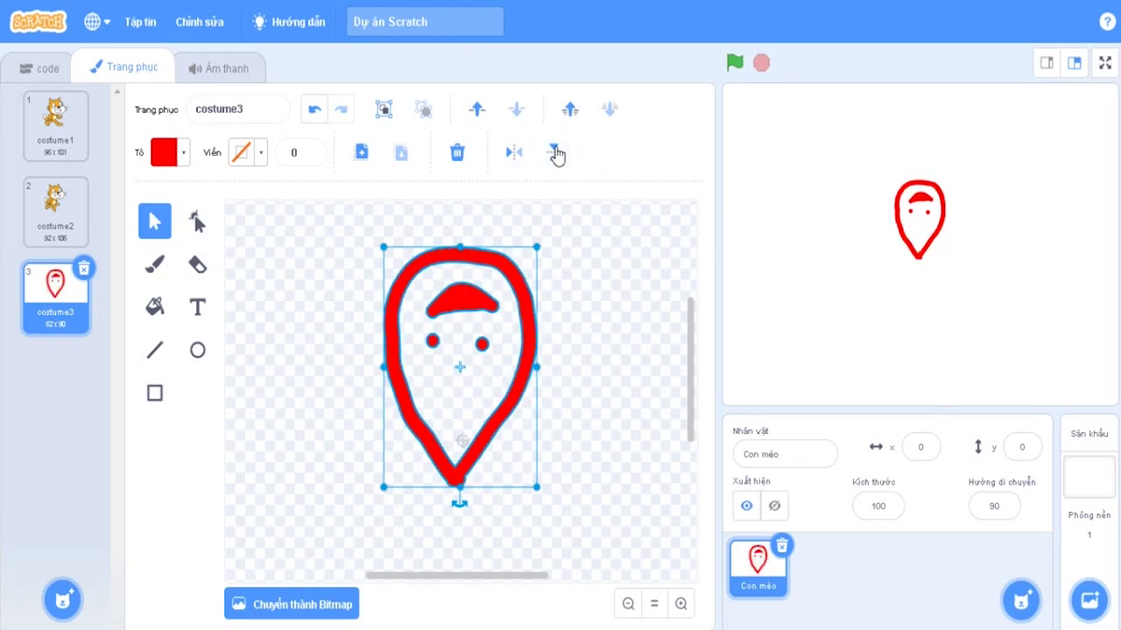
{"action": "left_click", "coordinate": [556, 154]}
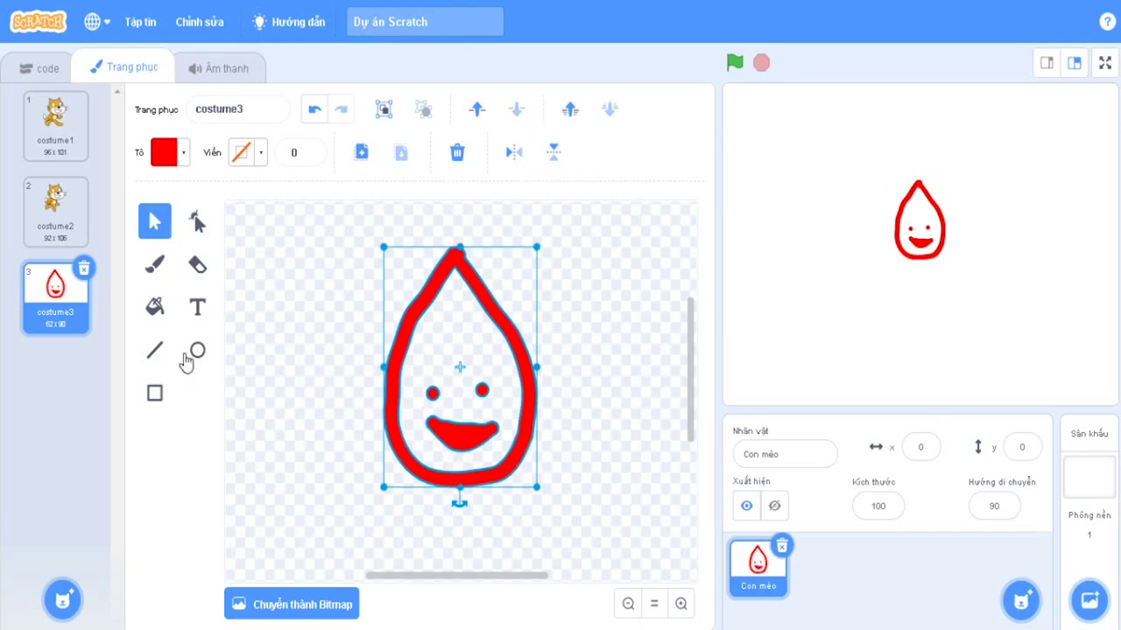
{"action": "left_click", "coordinate": [158, 355]}
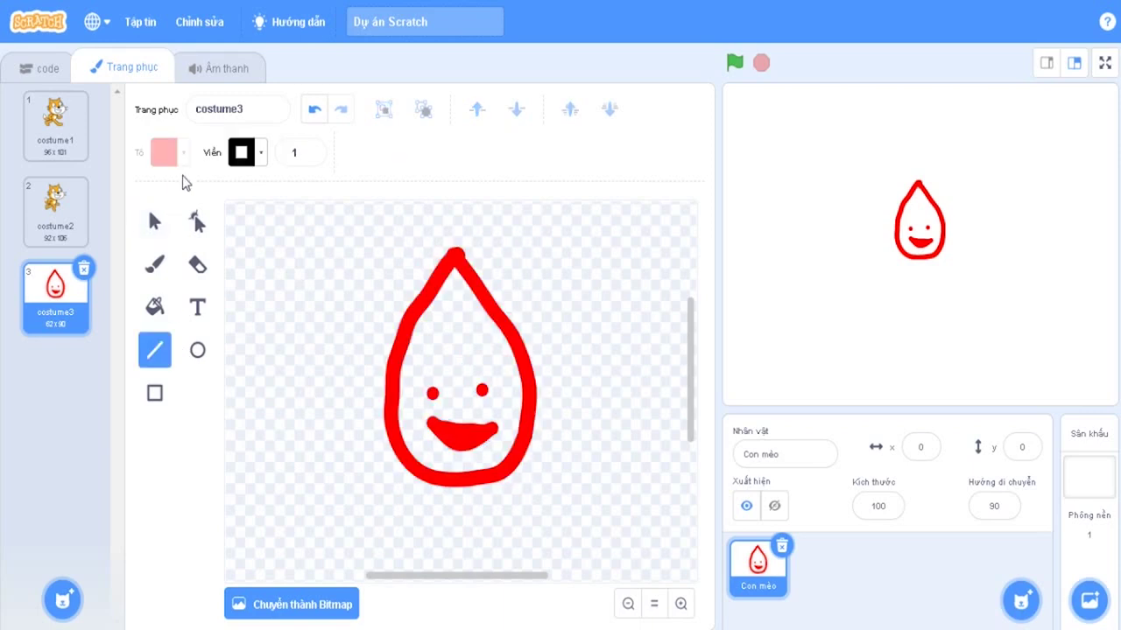
{"action": "left_click", "coordinate": [241, 154]}
{"action": "left_click", "coordinate": [341, 321]}
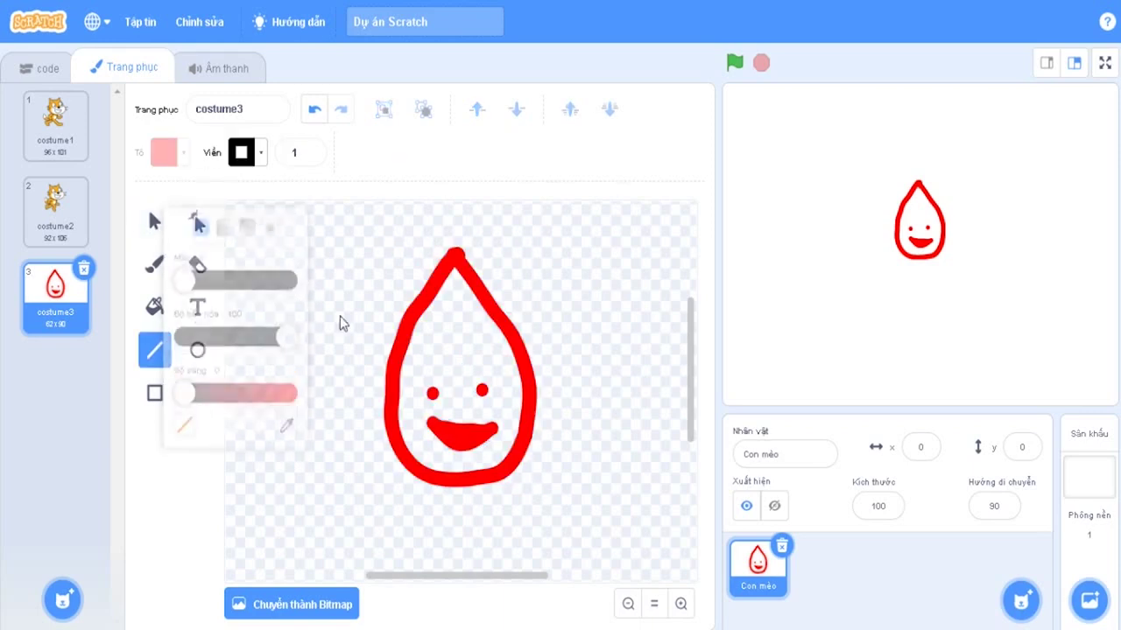
Paint a blue brush stroke of size 10 across the upper part of the red teardrop
{"action": "left_click", "coordinate": [154, 265]}
{"action": "left_click", "coordinate": [180, 158]}
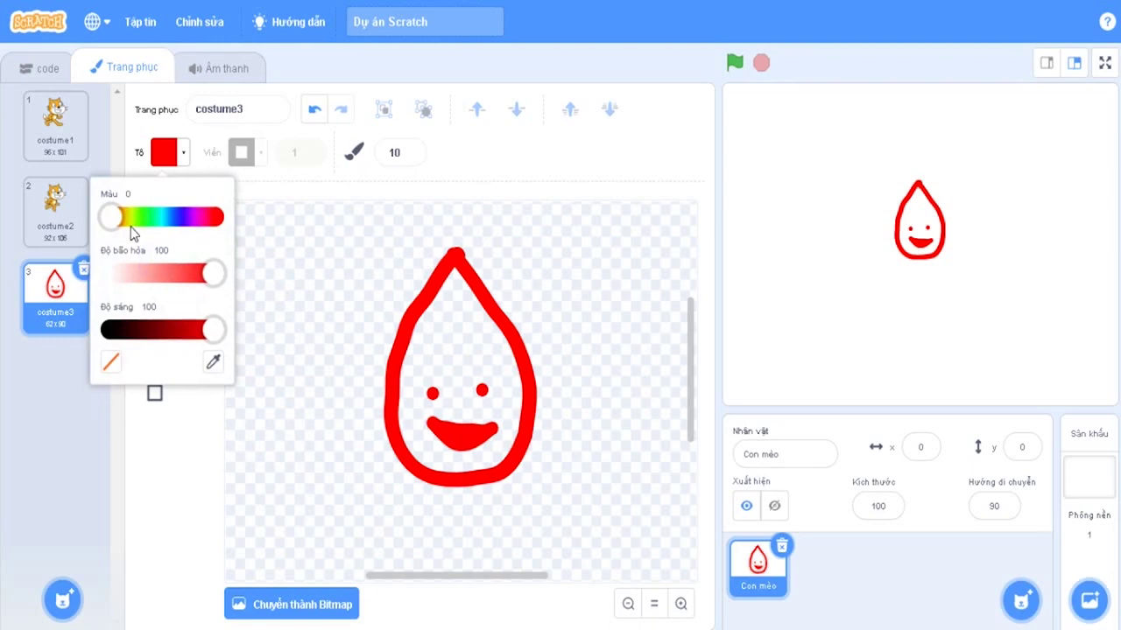
{"action": "left_click", "coordinate": [180, 218]}
{"action": "left_click_drag", "start_coordinate": [383, 313], "coordinate": [550, 360]}
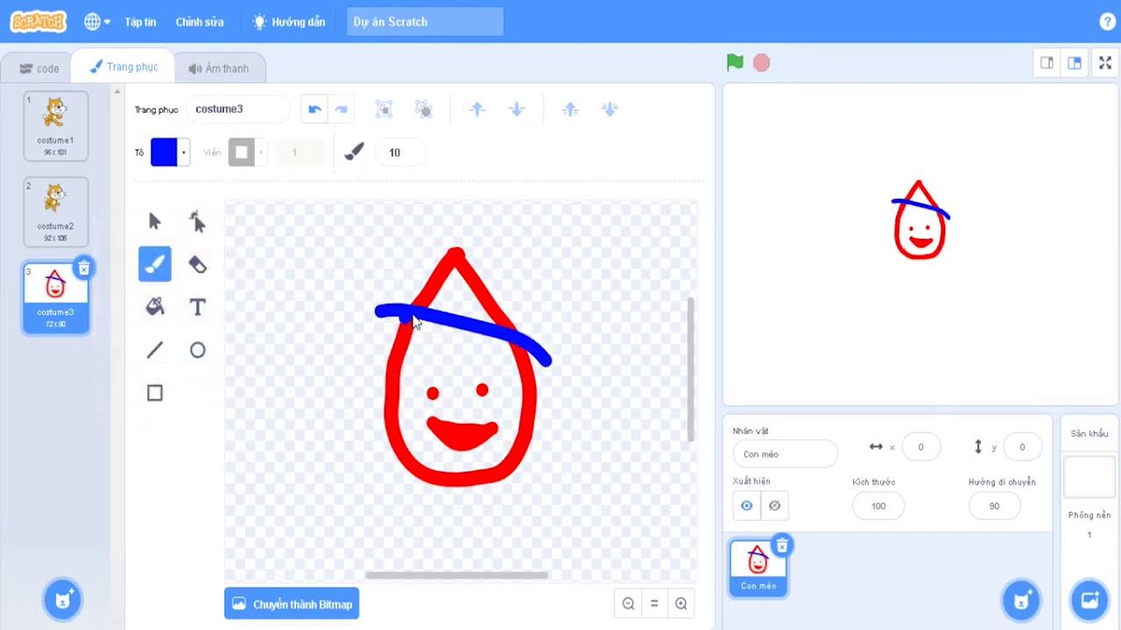
Bring the red face in front of the blue stroke and try moving it one layer backward and forward
{"action": "left_click", "coordinate": [154, 220]}
{"action": "left_click_drag", "start_coordinate": [399, 423], "coordinate": [537, 519]}
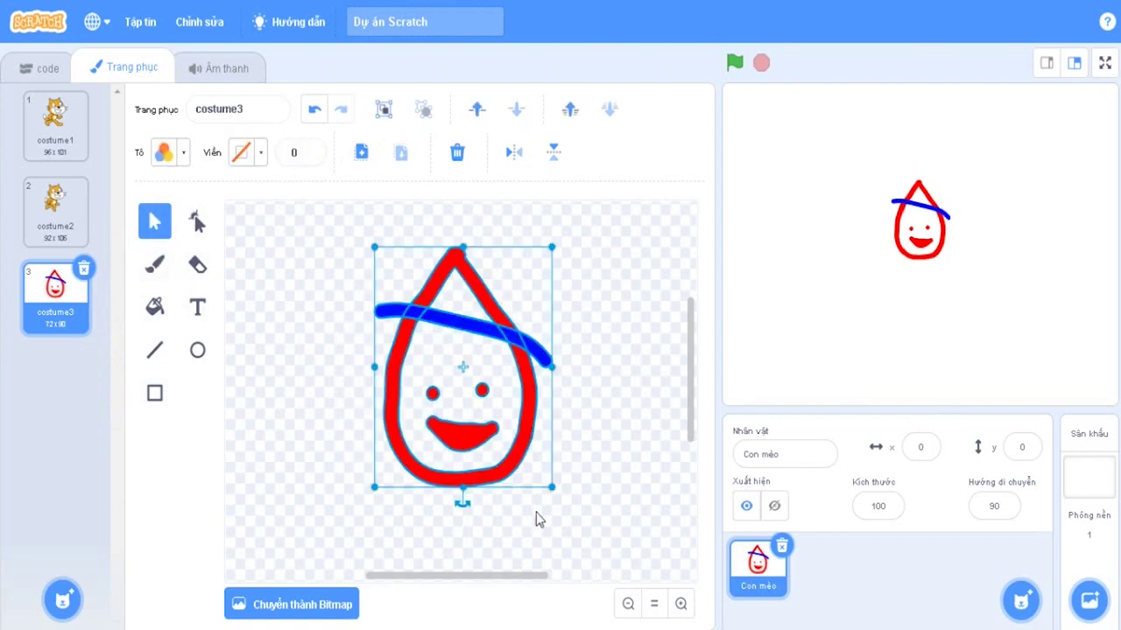
{"action": "left_click", "coordinate": [618, 401]}
{"action": "left_click_drag", "start_coordinate": [368, 383], "coordinate": [368, 382]}
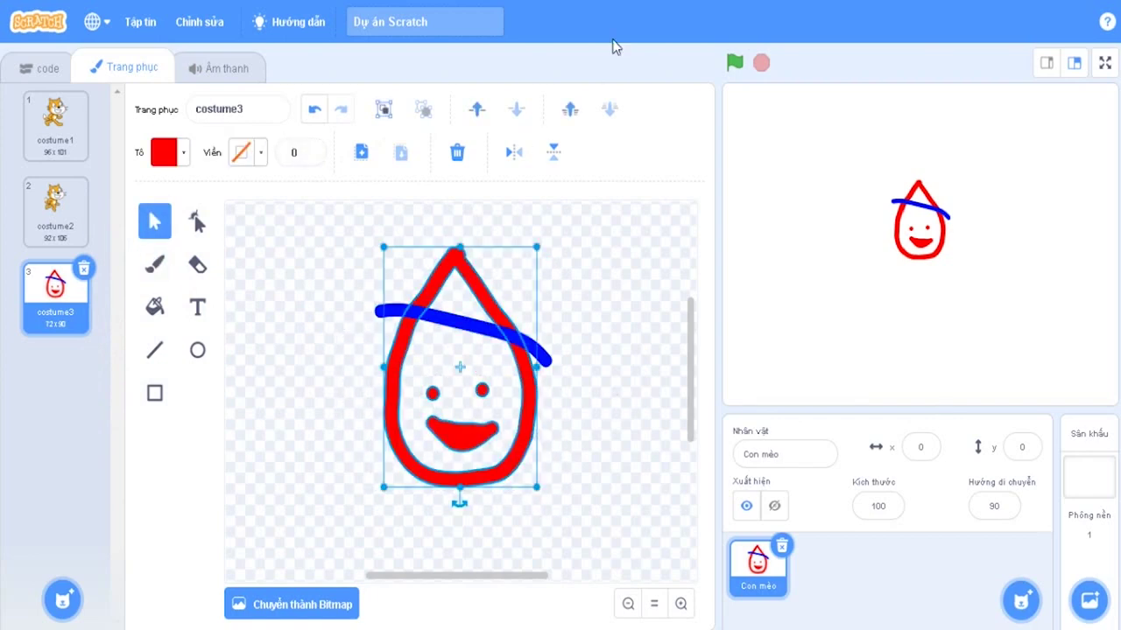
{"action": "left_click", "coordinate": [570, 114]}
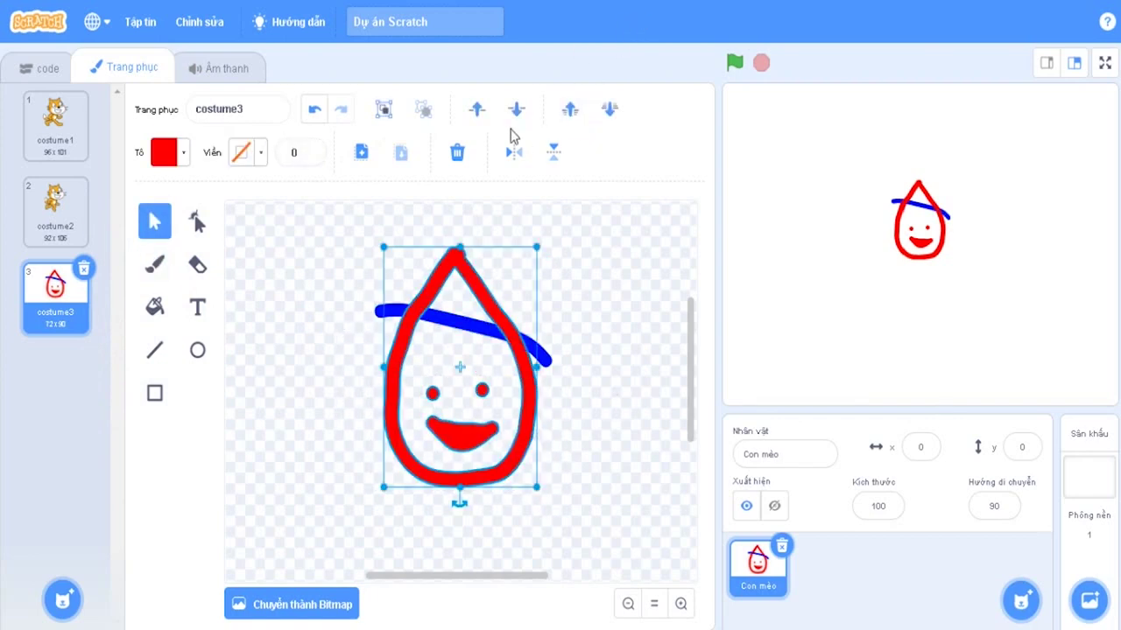
{"action": "left_click", "coordinate": [516, 112]}
{"action": "left_click", "coordinate": [478, 114]}
{"action": "left_click", "coordinate": [598, 329]}
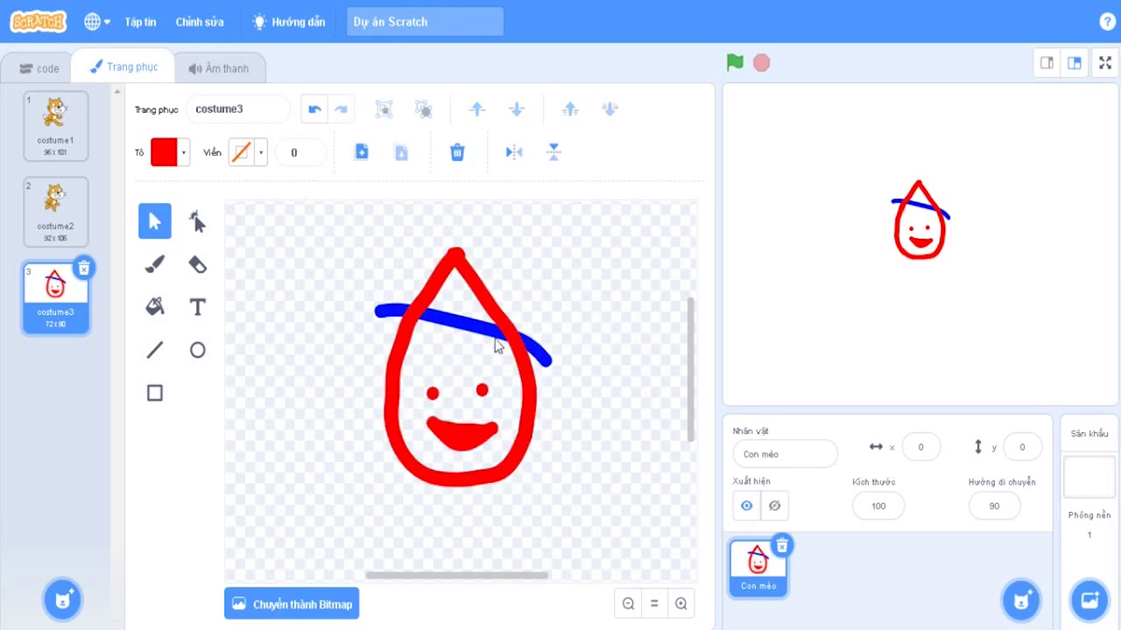
Delete the blue stroke and erase the entire red face with the size 40 eraser
{"action": "left_click_drag", "start_coordinate": [384, 311], "coordinate": [378, 304]}
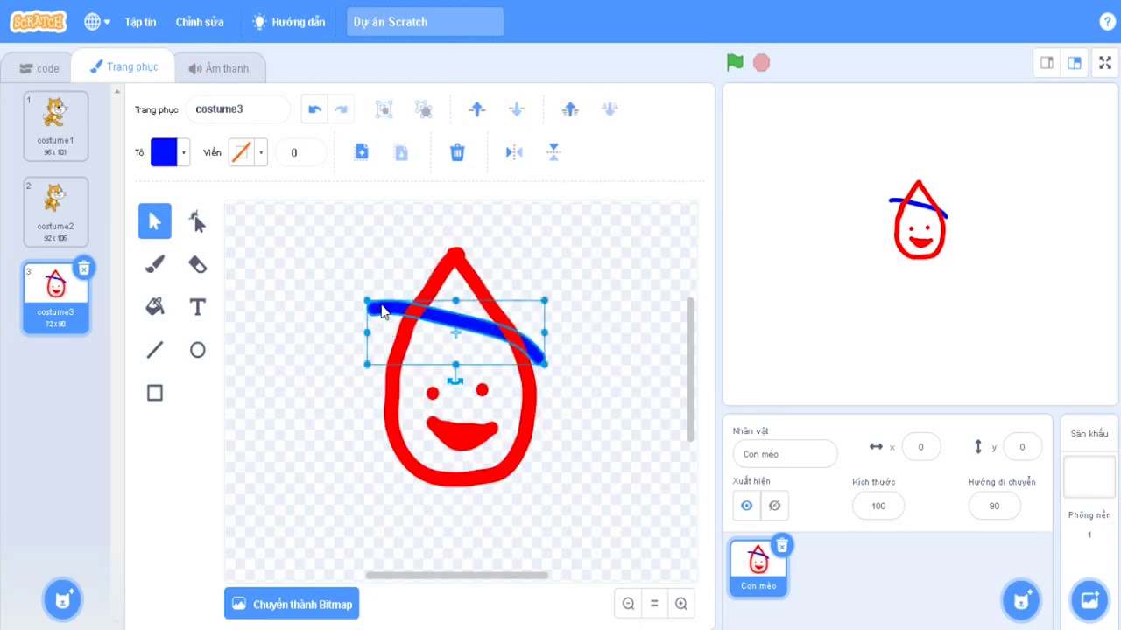
{"action": "key", "text": "Delete"}
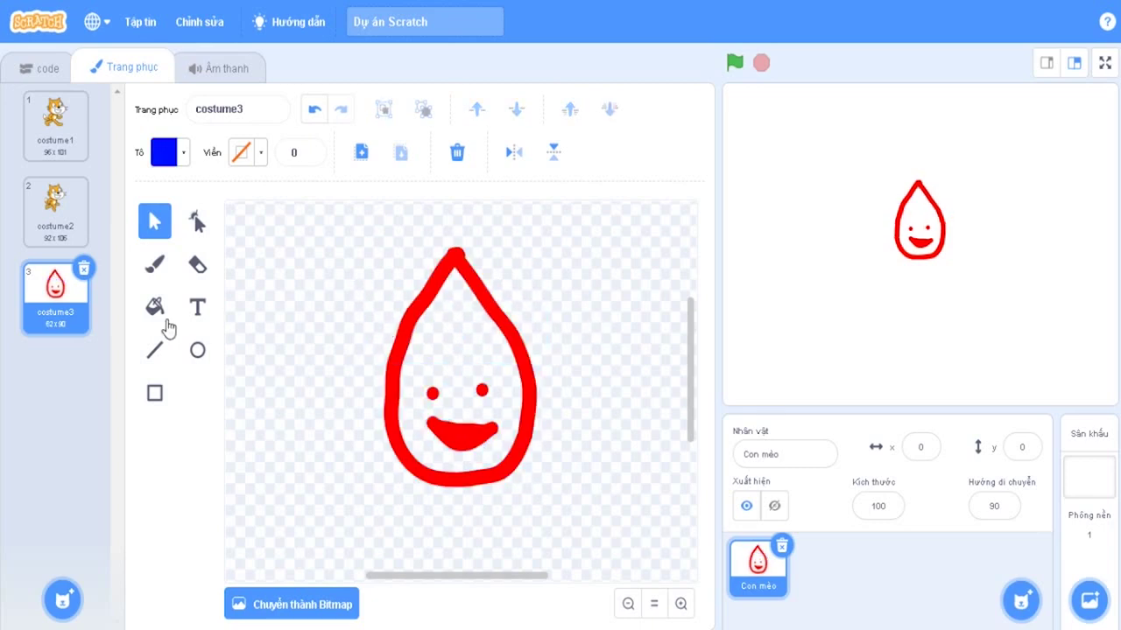
{"action": "left_click", "coordinate": [198, 264]}
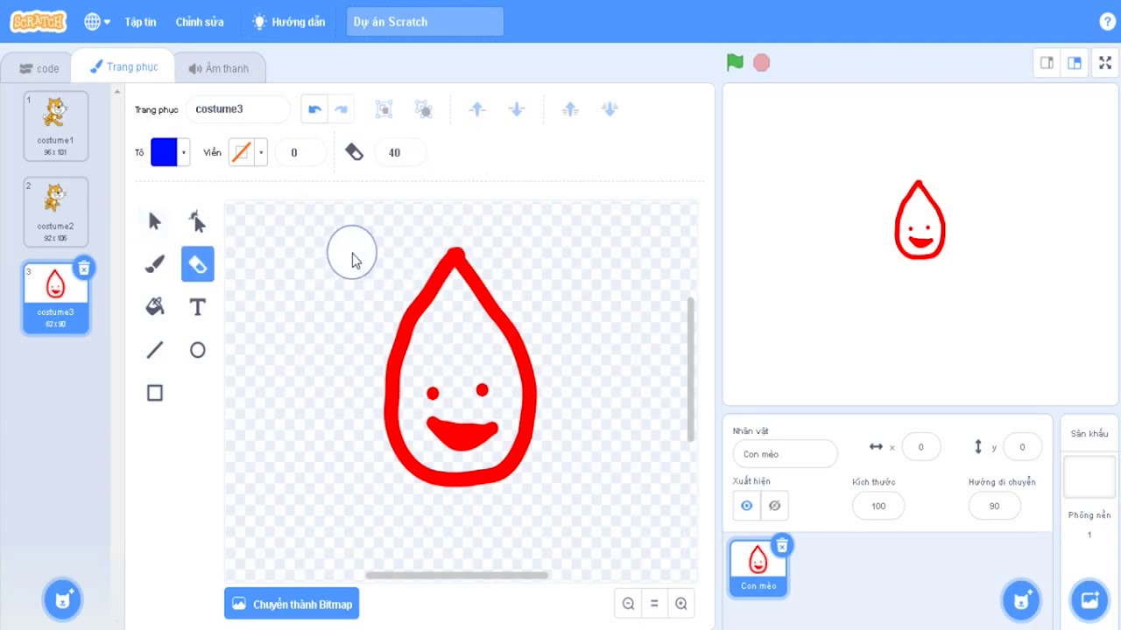
{"action": "mouse_move", "coordinate": [353, 257]}
{"action": "left_mouse_down"}
{"action": "mouse_move", "coordinate": [342, 255]}
{"action": "mouse_move", "coordinate": [499, 422]}
{"action": "mouse_move", "coordinate": [529, 368]}
{"action": "mouse_move", "coordinate": [522, 518]}
{"action": "mouse_move", "coordinate": [430, 551]}
{"action": "mouse_move", "coordinate": [448, 436]}
{"action": "mouse_move", "coordinate": [519, 530]}
{"action": "mouse_move", "coordinate": [471, 310]}
{"action": "mouse_move", "coordinate": [525, 163]}
{"action": "left_mouse_up"}
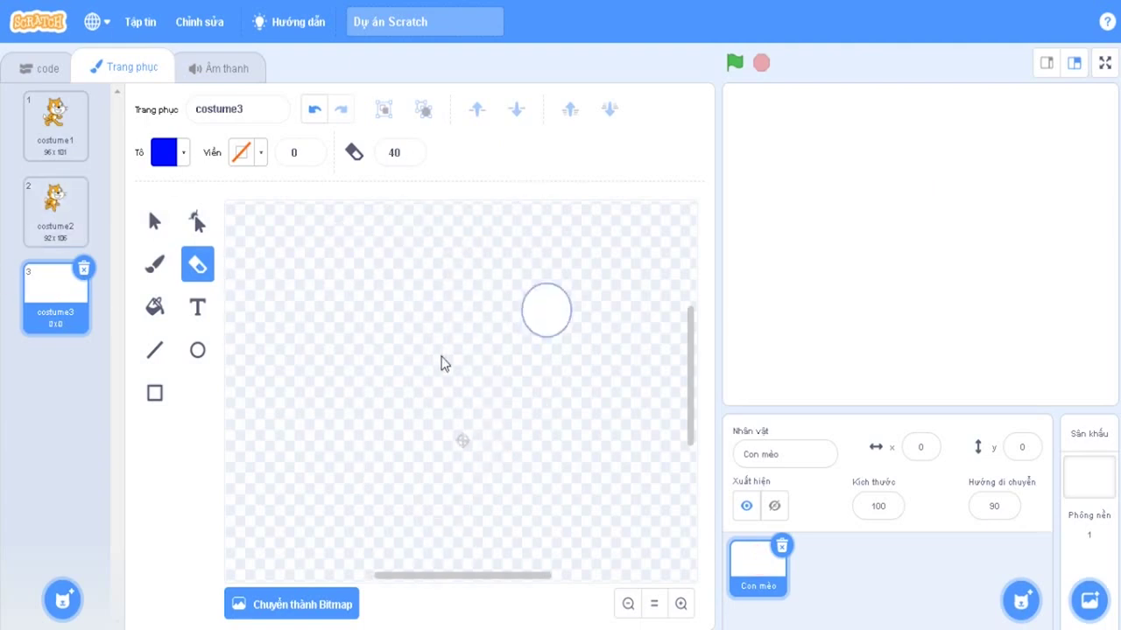
Add the blue text "I love Scratch" to the empty costume in the Sans Serif font
{"action": "left_click", "coordinate": [167, 315]}
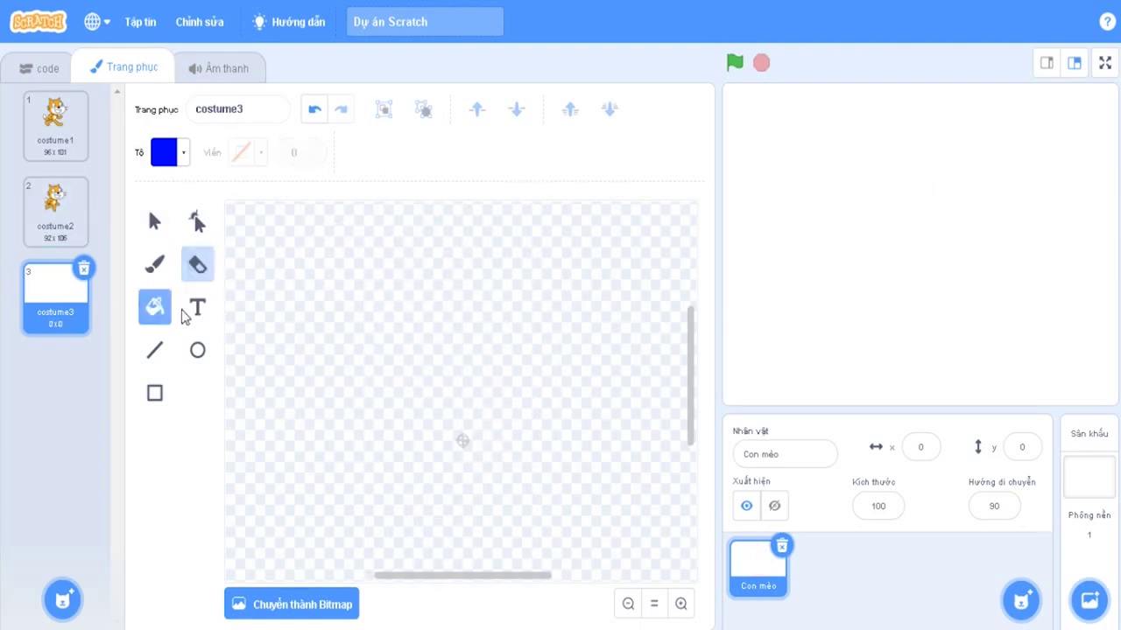
{"action": "left_click", "coordinate": [194, 311]}
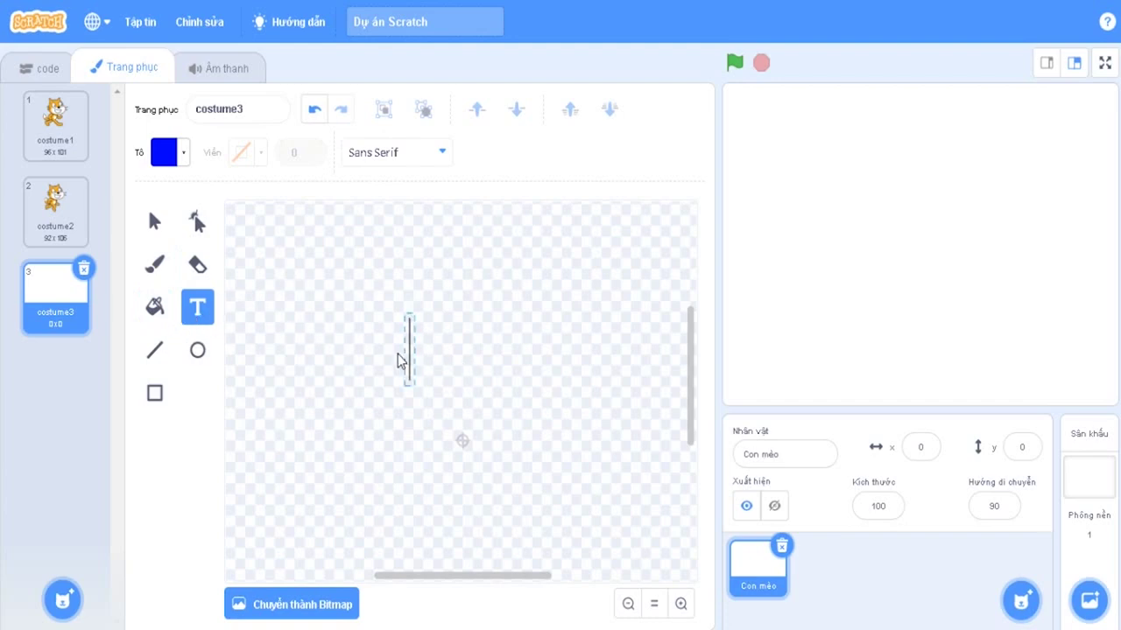
{"action": "type", "text": "I love Scratch"}
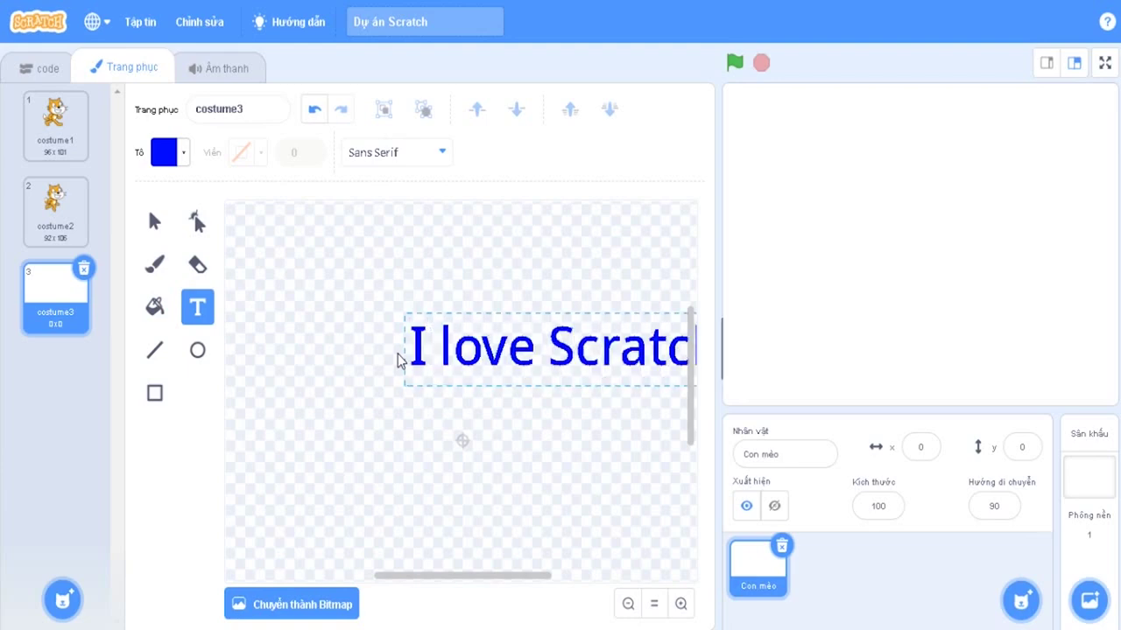
{"action": "left_click", "coordinate": [488, 290]}
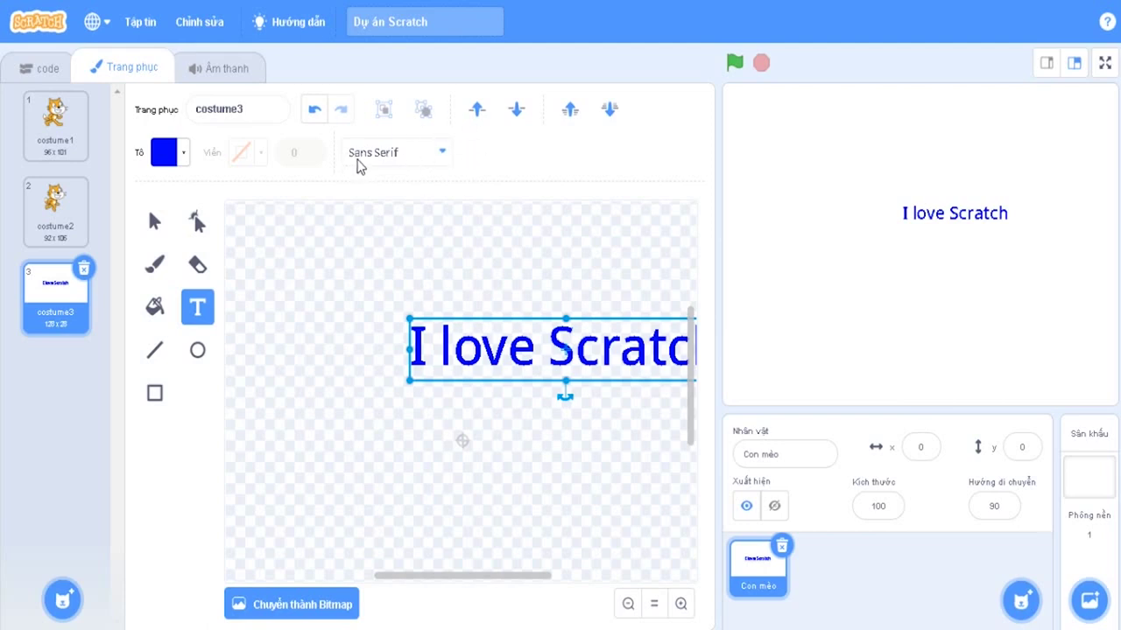
Change the text's font to Marker and move the text over the canvas centre
{"action": "left_click", "coordinate": [421, 149]}
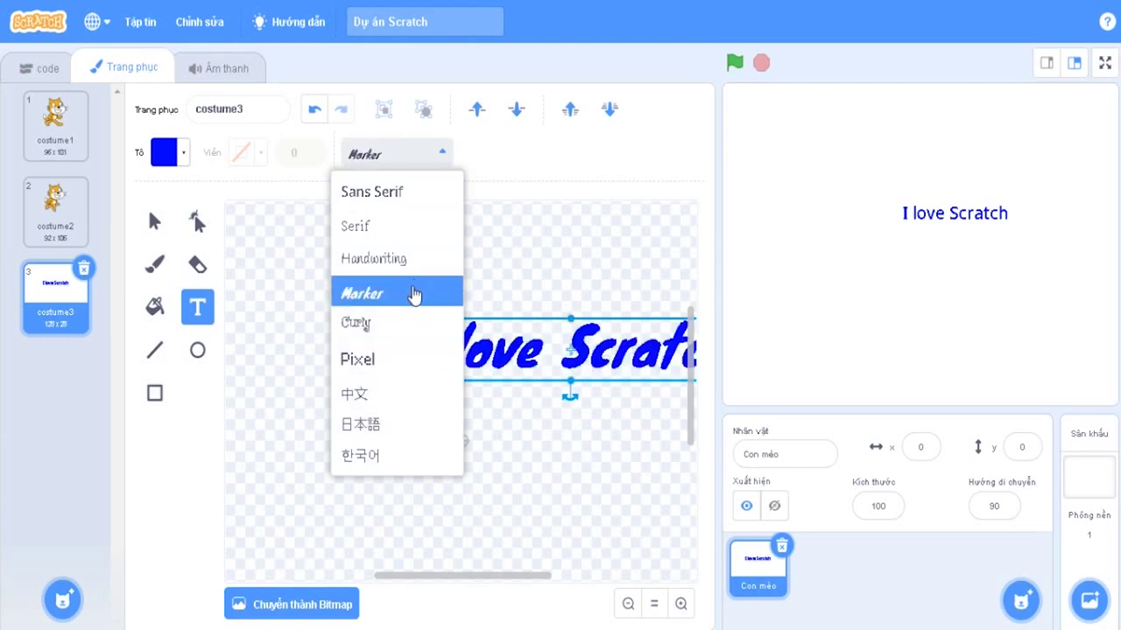
{"action": "left_click", "coordinate": [413, 298]}
{"action": "left_click_drag", "start_coordinate": [403, 351], "coordinate": [324, 434]}
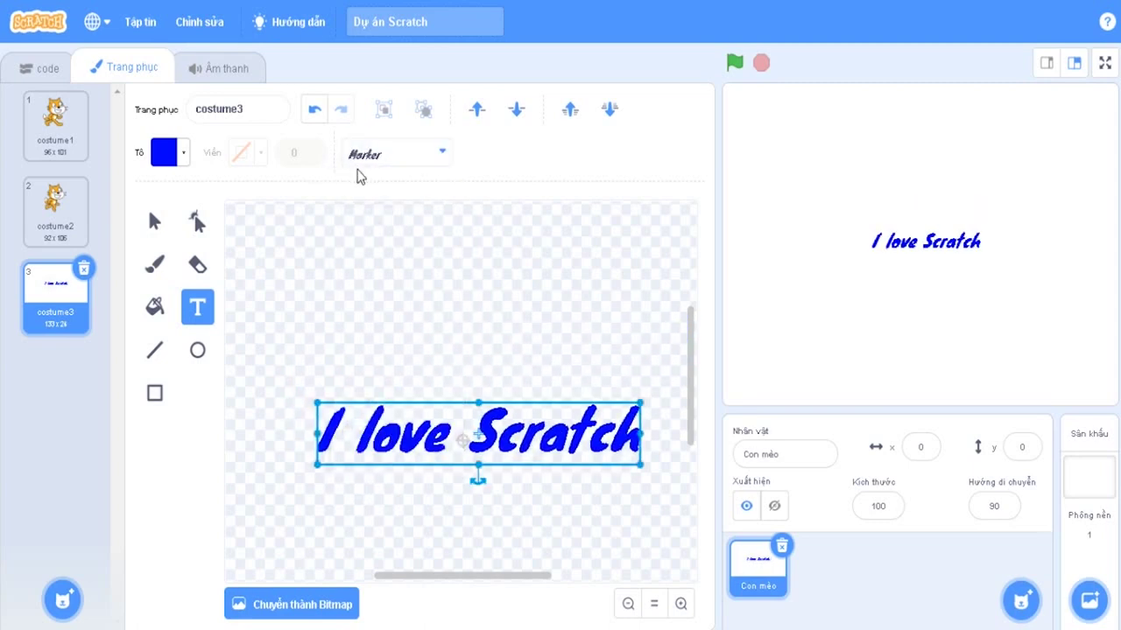
Try the Handwriting font on the text and set its font to Pixel
{"action": "left_click", "coordinate": [379, 163]}
{"action": "left_click", "coordinate": [393, 257]}
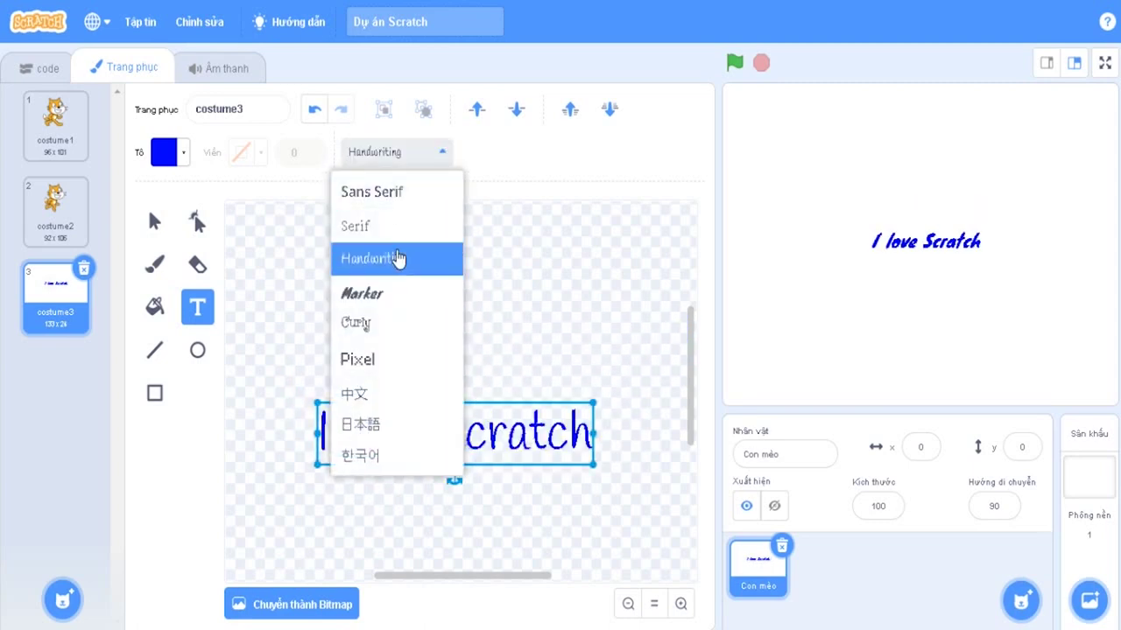
{"action": "left_click", "coordinate": [393, 150]}
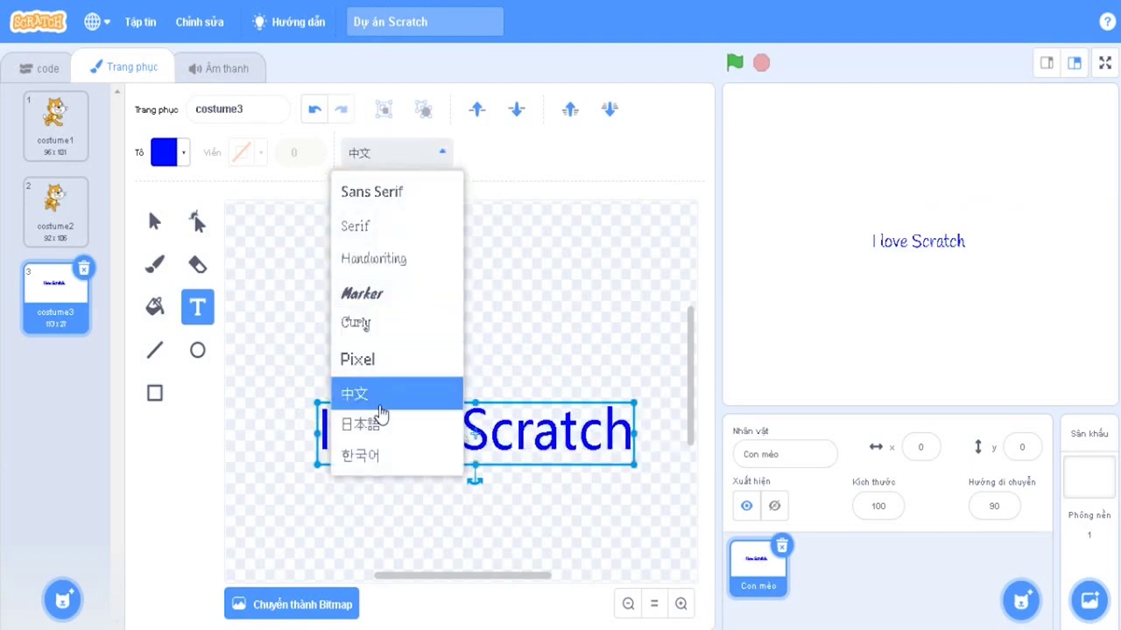
{"action": "left_click", "coordinate": [375, 361]}
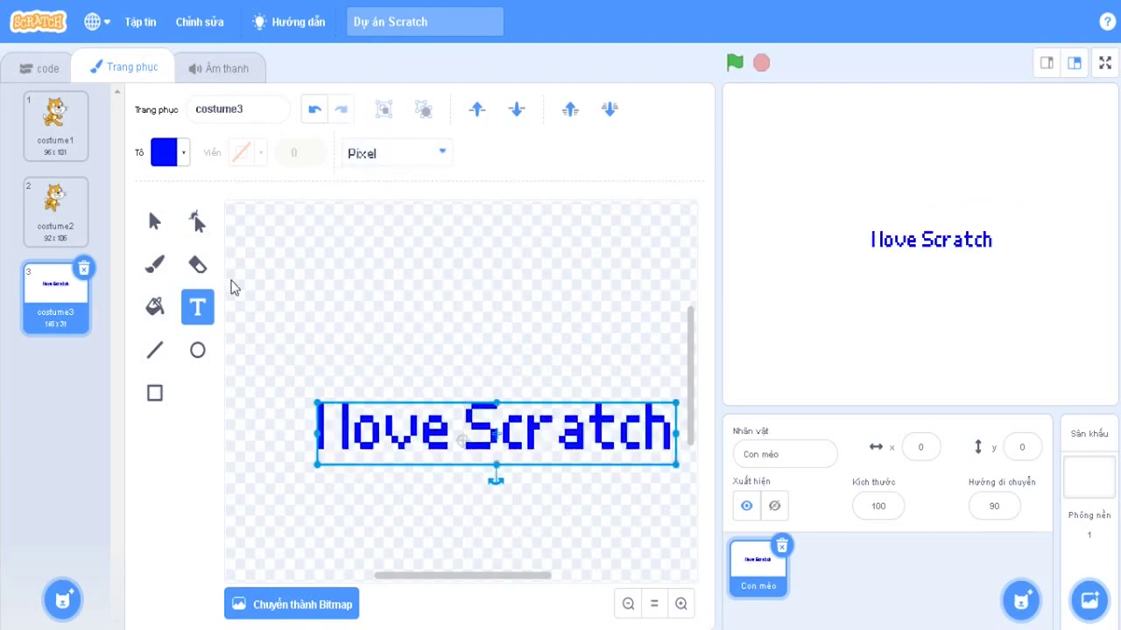
Edit the text and remove the letters "ove" from the word "love"
{"action": "left_click", "coordinate": [405, 489]}
{"action": "left_click", "coordinate": [421, 441]}
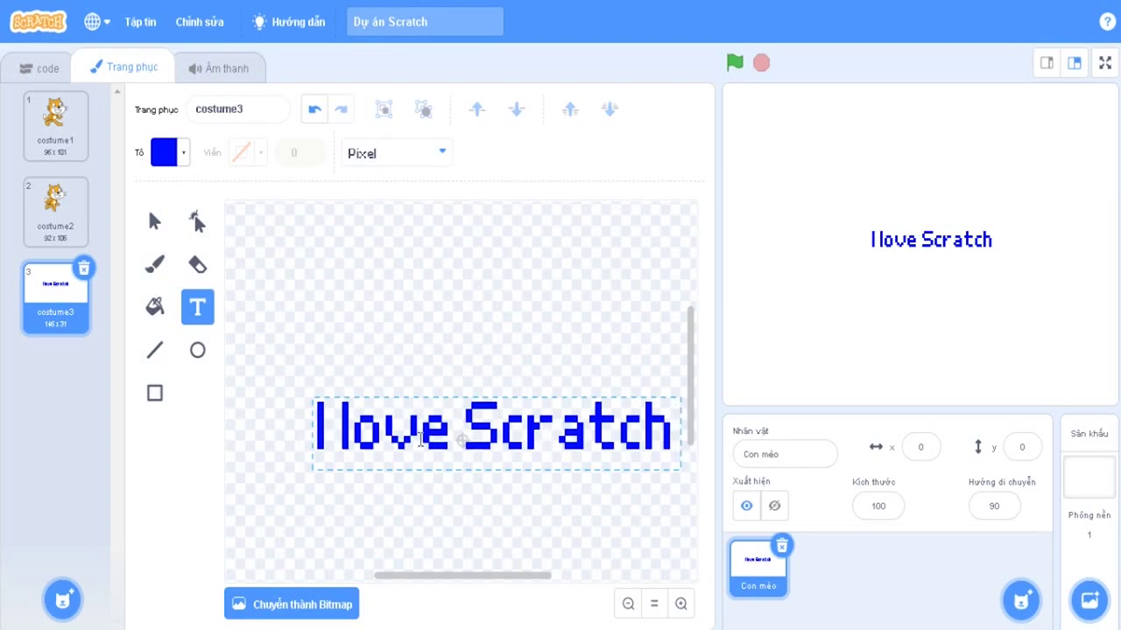
{"action": "left_click", "coordinate": [366, 317]}
{"action": "key", "text": "Left"}
{"action": "key", "text": "Left"}
{"action": "key", "text": "Left"}
{"action": "key", "text": "Left"}
{"action": "key", "text": "Left"}
{"action": "key", "text": "Left"}
{"action": "key", "text": "Left"}
{"action": "key", "text": "Left"}
{"action": "key", "text": "Left"}
{"action": "key", "text": "Left"}
{"action": "key", "text": "Left"}
{"action": "key", "text": "Right"}
{"action": "key", "text": "Right"}
{"action": "key", "text": "Right"}
{"action": "key", "text": "BackSpace"}
{"action": "key", "text": "BackSpace"}
{"action": "key", "text": "BackSpace"}
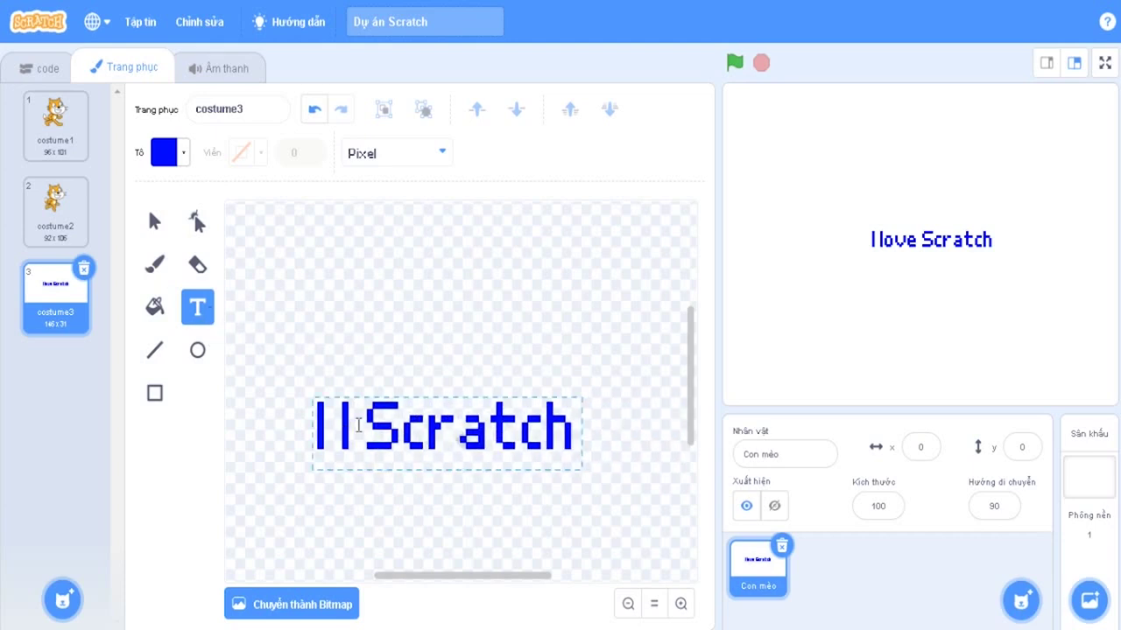
Try the accented letters "ò", "ô" and "ố" after the "l", ending with the text "I lố Scratch"
{"action": "type", "text": "ò"}
{"action": "key", "text": "BackSpace"}
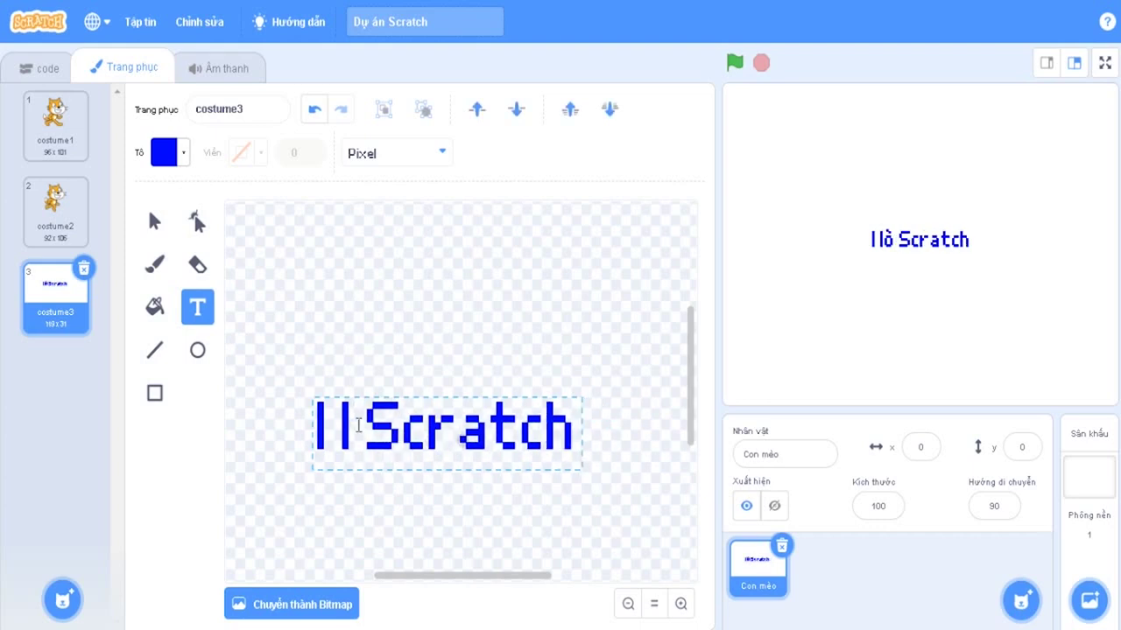
{"action": "type", "text": "ố"}
{"action": "key", "text": "BackSpace"}
{"action": "type", "text": "o"}
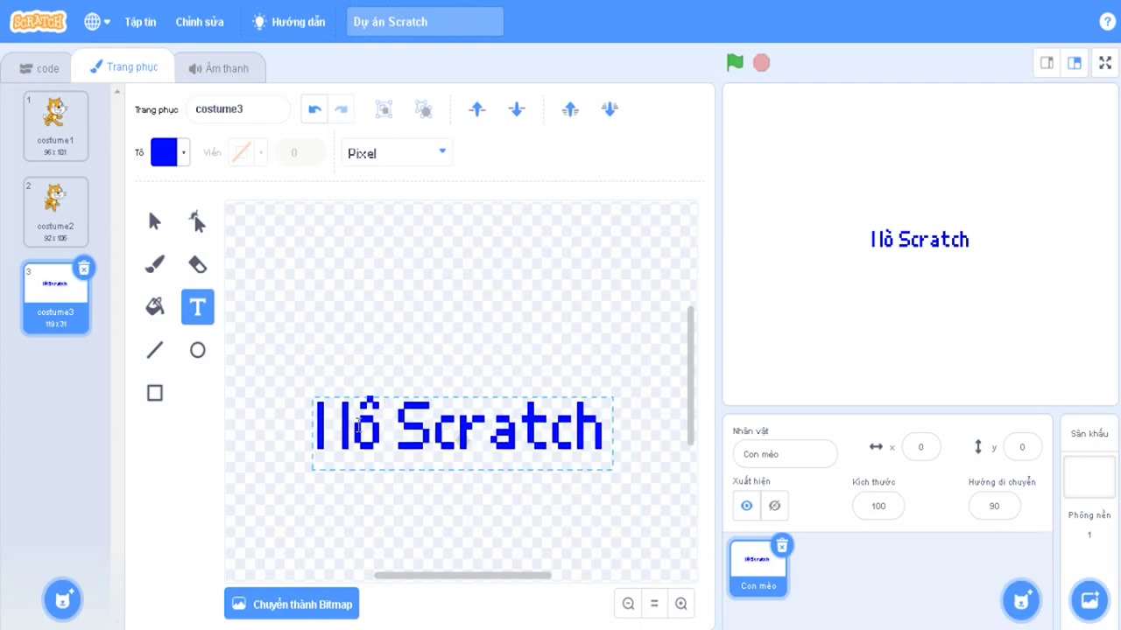
{"action": "key", "text": "BackSpace"}
{"action": "type", "text": "ố"}
{"action": "key", "text": "Delete"}
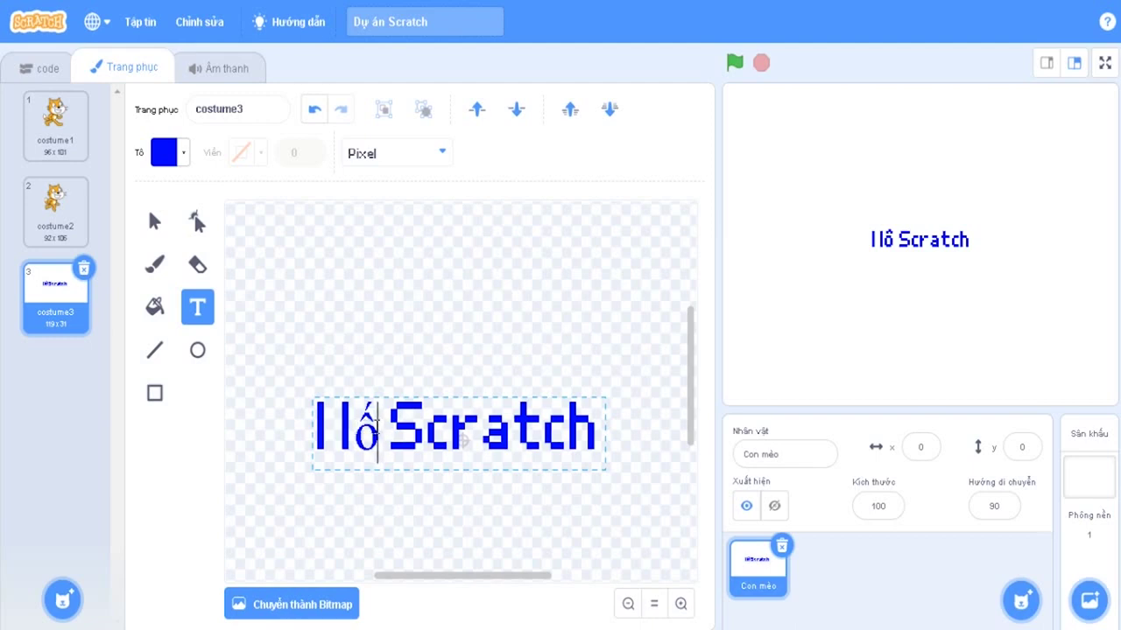
Delete all of the text from the costume
{"action": "left_click_drag", "start_coordinate": [376, 426], "coordinate": [353, 429]}
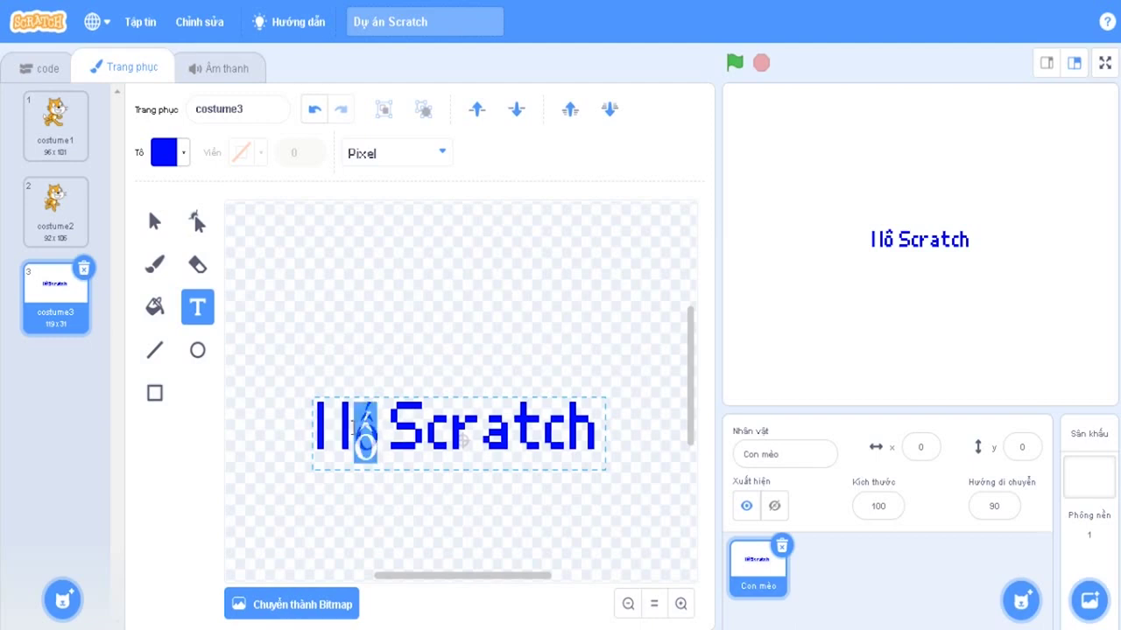
{"action": "key", "text": "ctrl+a"}
{"action": "key", "text": "BackSpace"}
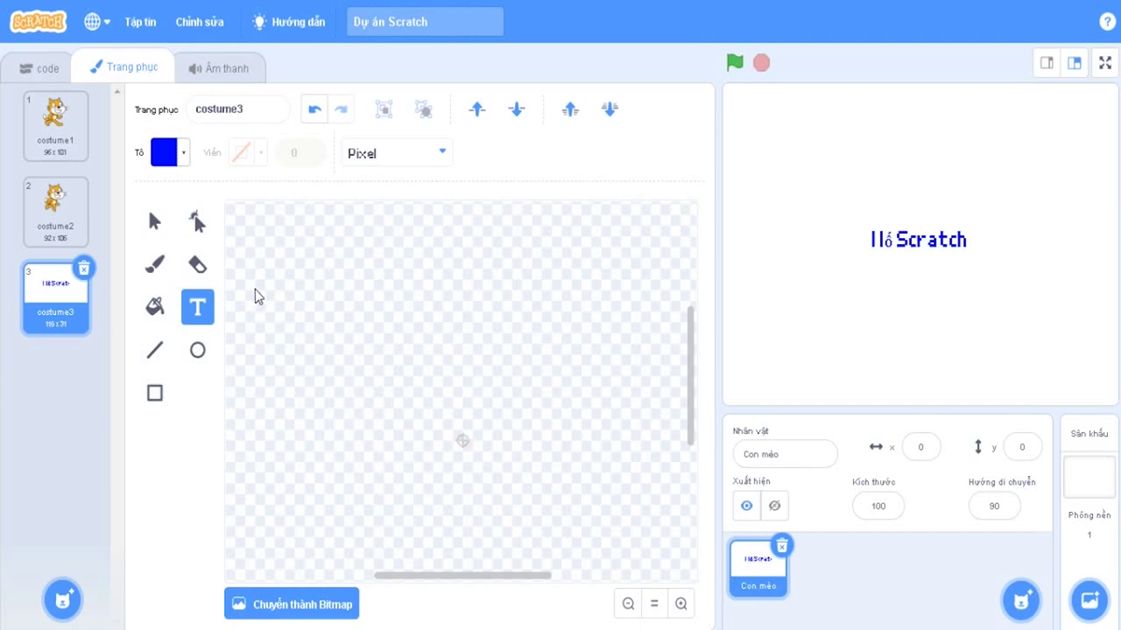
Choose the Line tool and set its outline colour to blue with hue 68, saturation 100 and brightness 100
{"action": "left_click", "coordinate": [157, 355]}
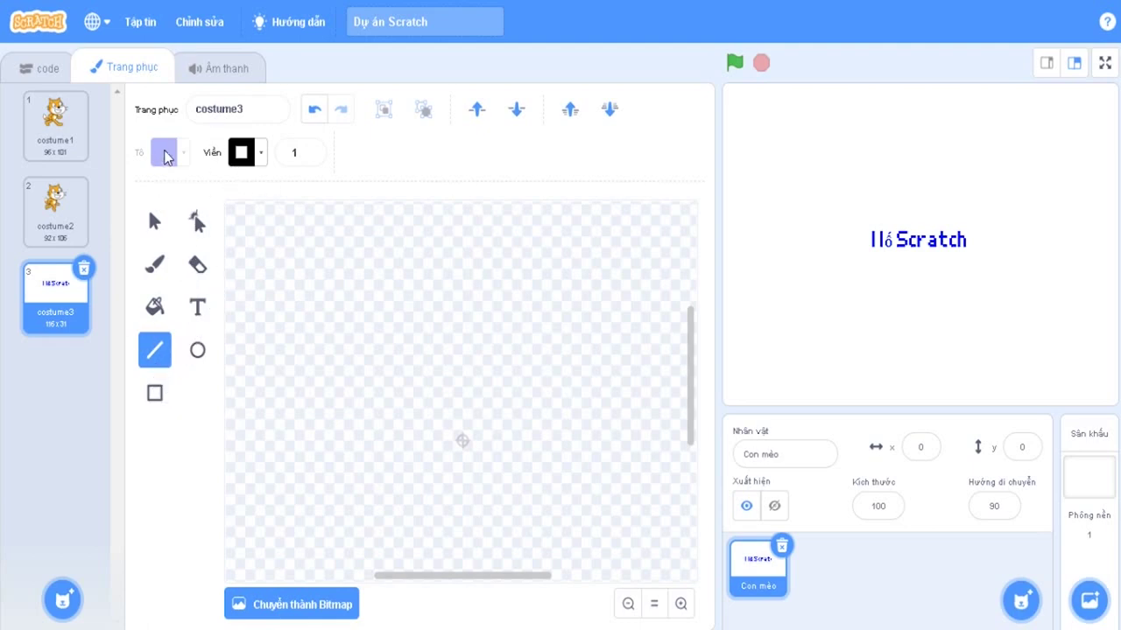
{"action": "left_click", "coordinate": [244, 158]}
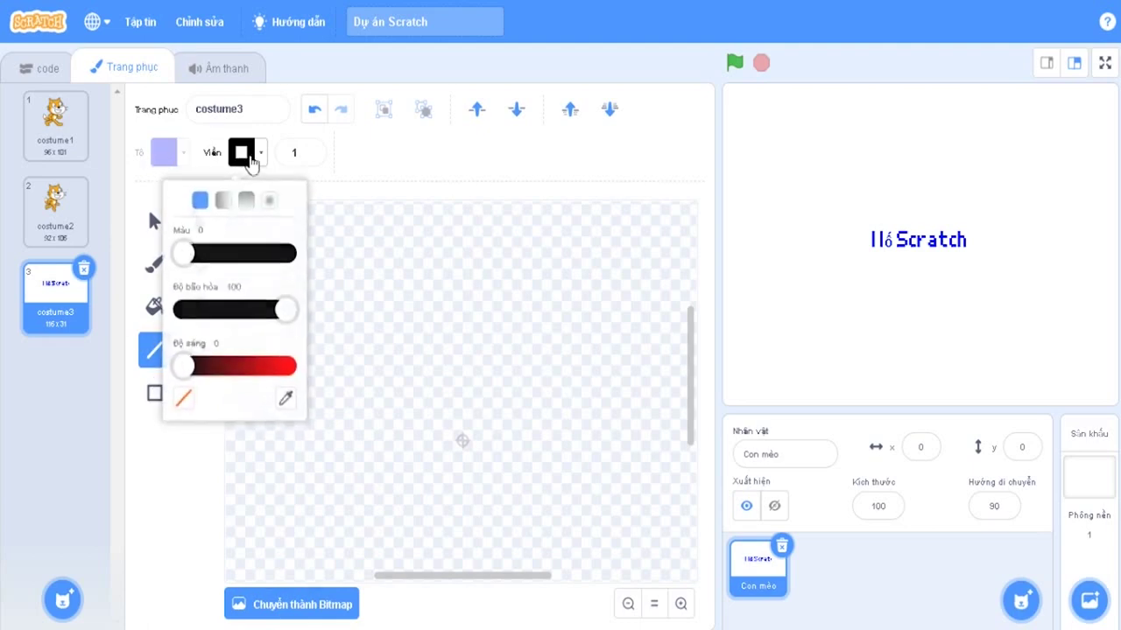
{"action": "left_click_drag", "start_coordinate": [193, 372], "coordinate": [300, 380]}
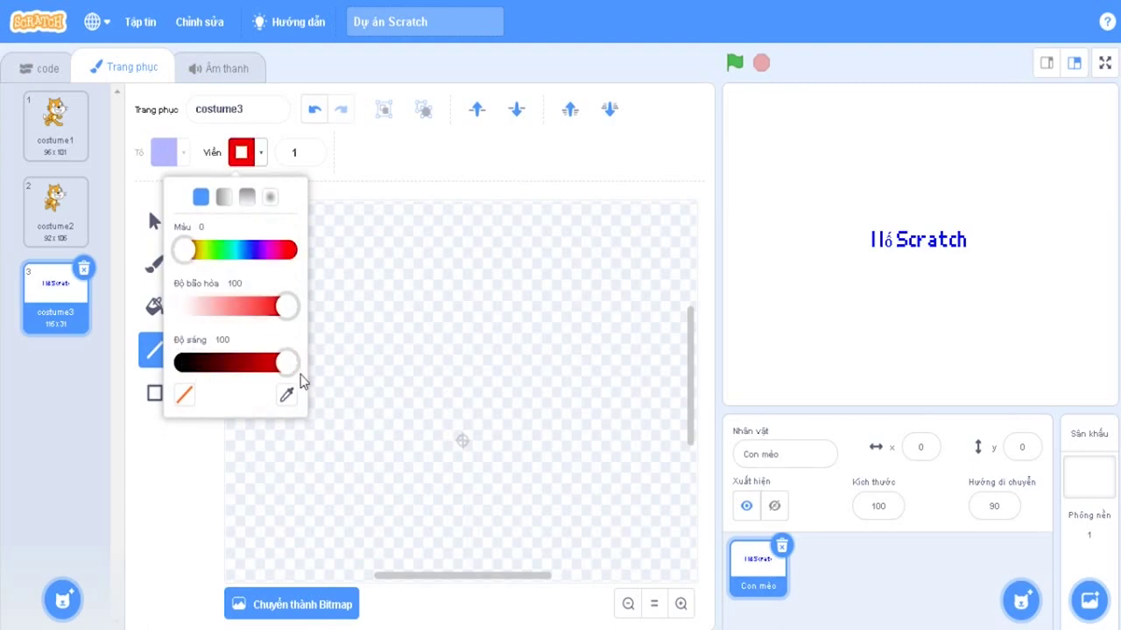
{"action": "left_click_drag", "start_coordinate": [193, 254], "coordinate": [253, 252]}
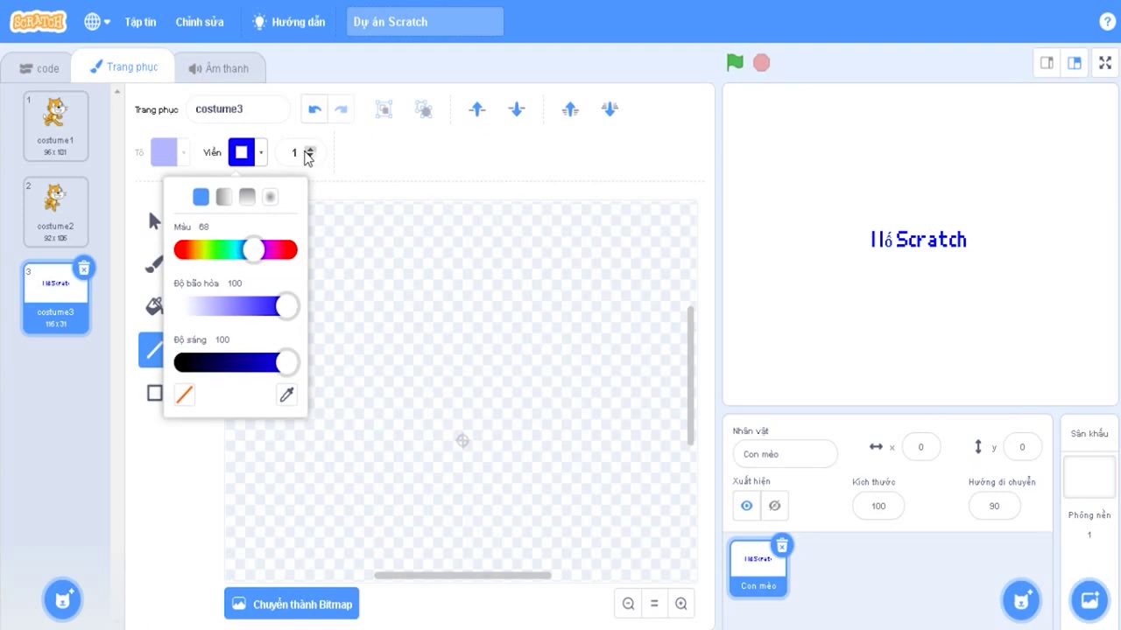
Set the outline width to 10 and draw a diagonal line above the canvas centre, then undo and redo it
{"action": "left_click", "coordinate": [294, 152]}
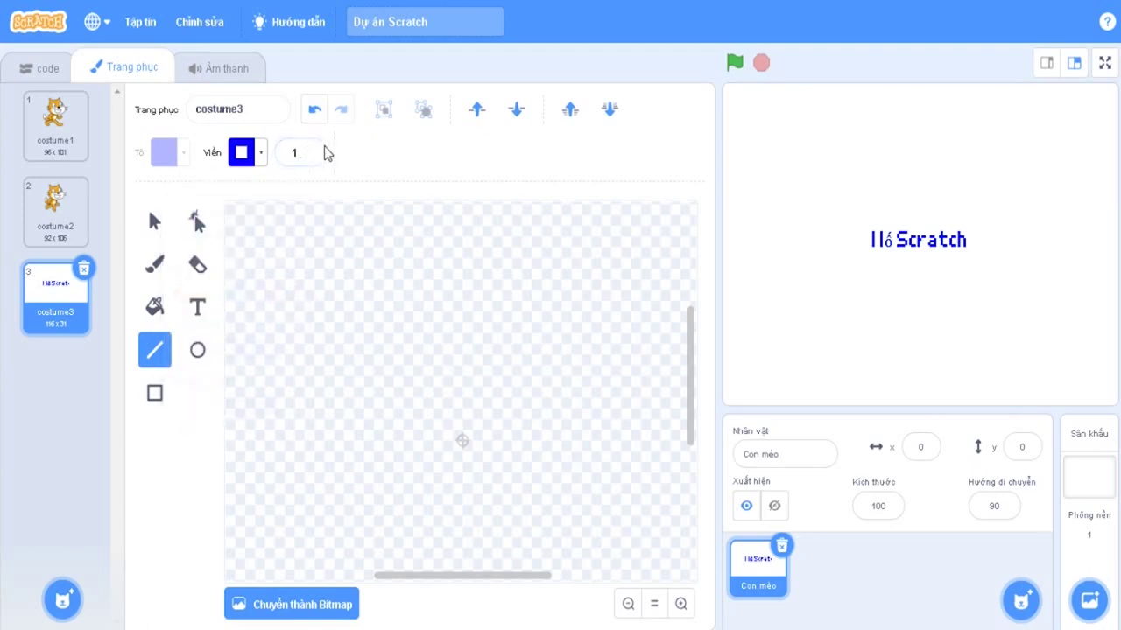
{"action": "left_click", "coordinate": [296, 152]}
{"action": "key", "text": "BackSpace"}
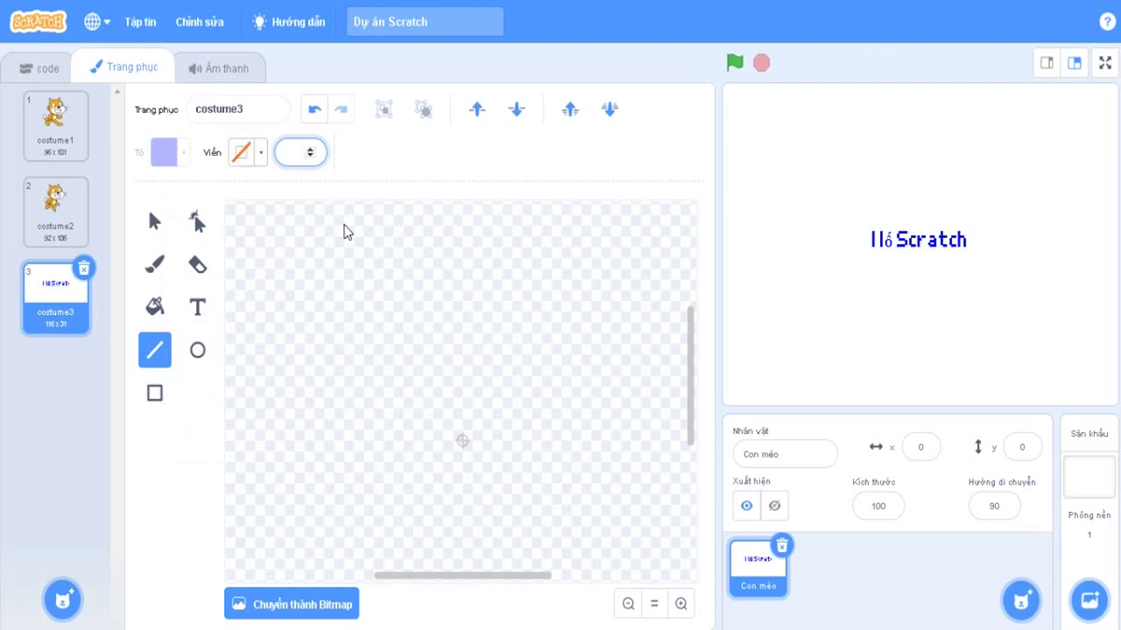
{"action": "type", "text": "10"}
{"action": "left_click_drag", "start_coordinate": [356, 315], "coordinate": [557, 431]}
{"action": "left_click", "coordinate": [315, 106]}
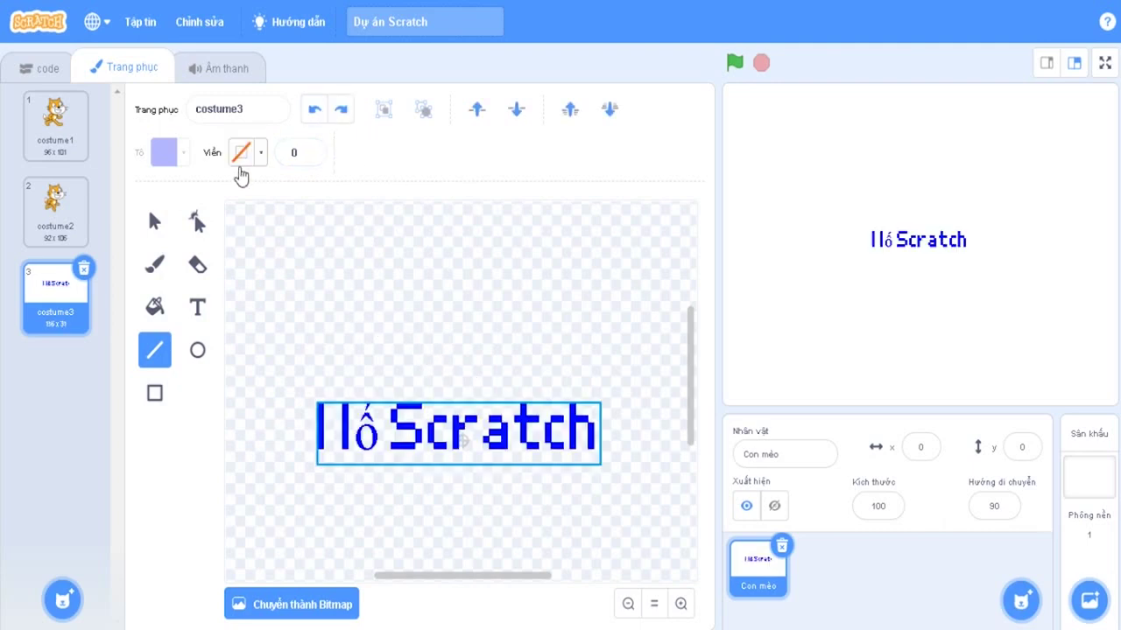
{"action": "left_click", "coordinate": [340, 111]}
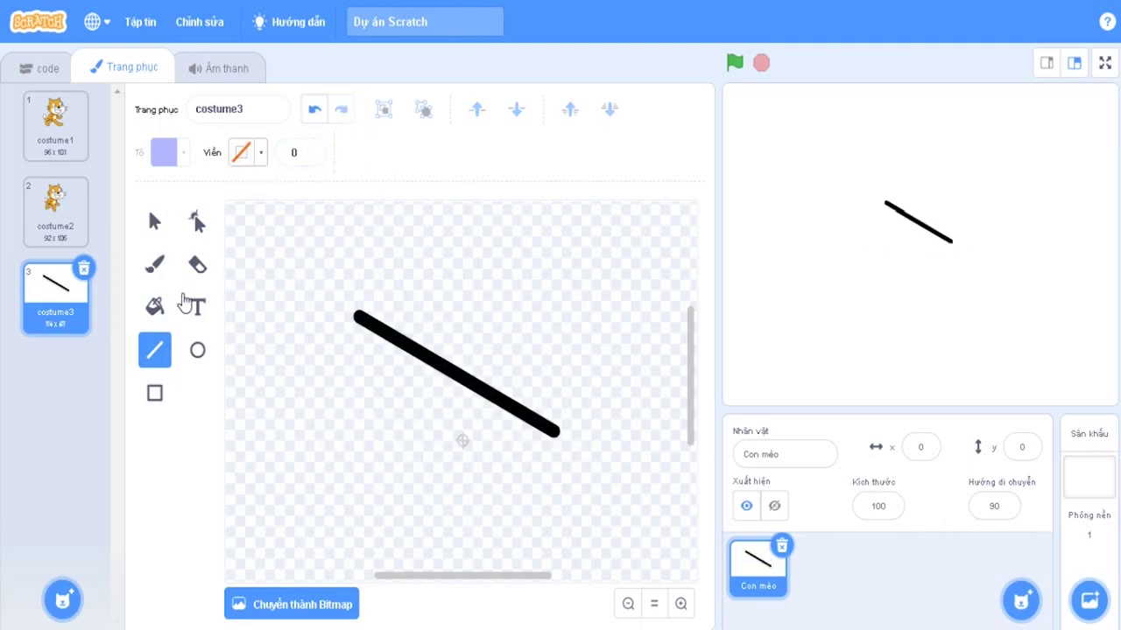
Try to fill the diagonal line with blue, and erase the whole line with the size 40 eraser
{"action": "left_click", "coordinate": [154, 307]}
{"action": "left_click", "coordinate": [424, 356]}
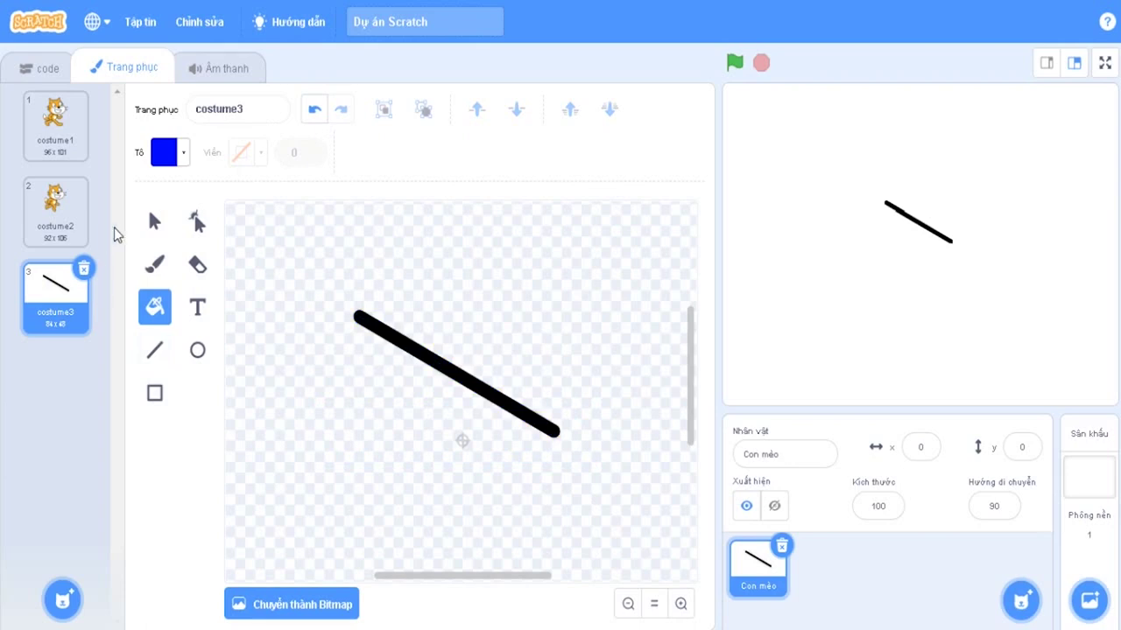
{"action": "left_click", "coordinate": [197, 265]}
{"action": "mouse_move", "coordinate": [289, 256]}
{"action": "left_mouse_down"}
{"action": "mouse_move", "coordinate": [510, 498]}
{"action": "mouse_move", "coordinate": [352, 434]}
{"action": "left_mouse_up"}
{"action": "left_click_drag", "start_coordinate": [399, 280], "coordinate": [548, 408]}
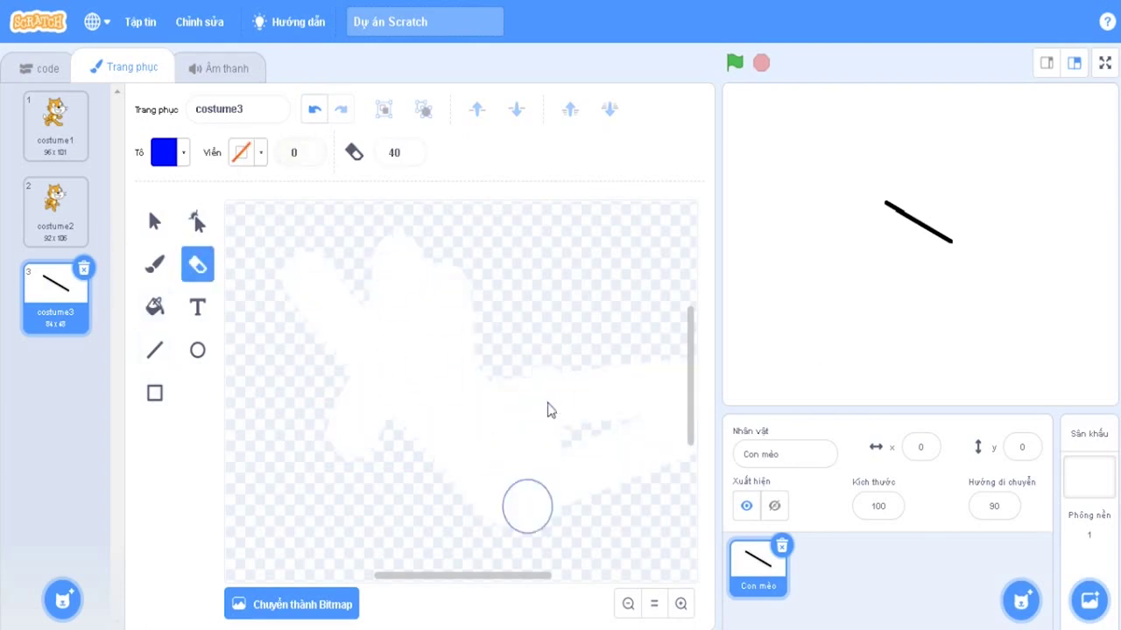
Choose the Line tool and set its outline width to 5
{"action": "left_click", "coordinate": [155, 350]}
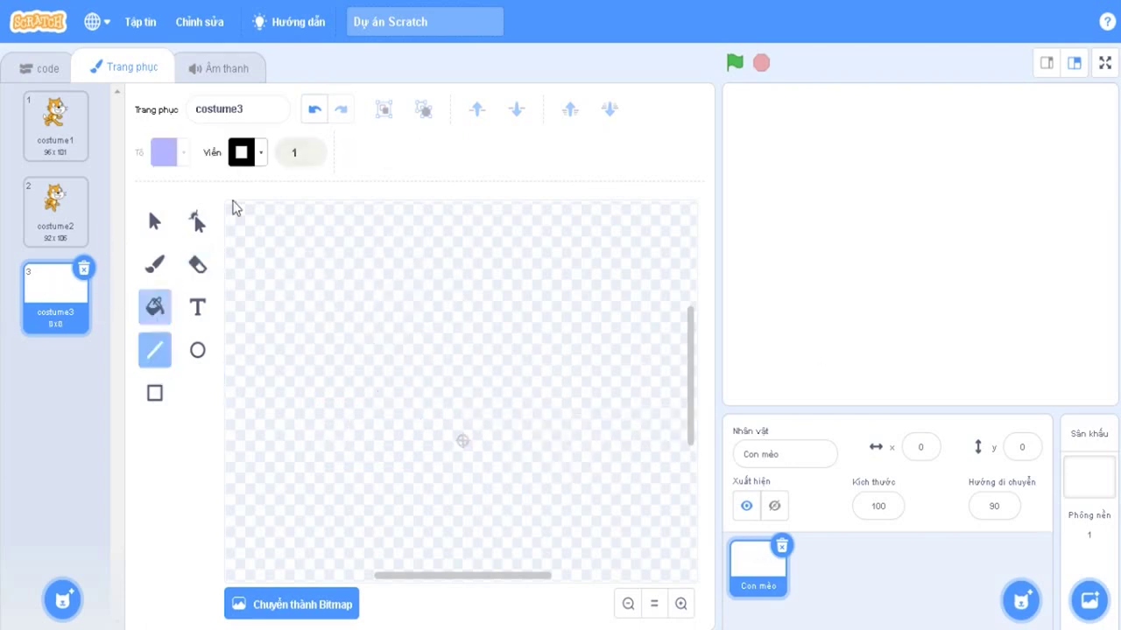
{"action": "left_click", "coordinate": [290, 160]}
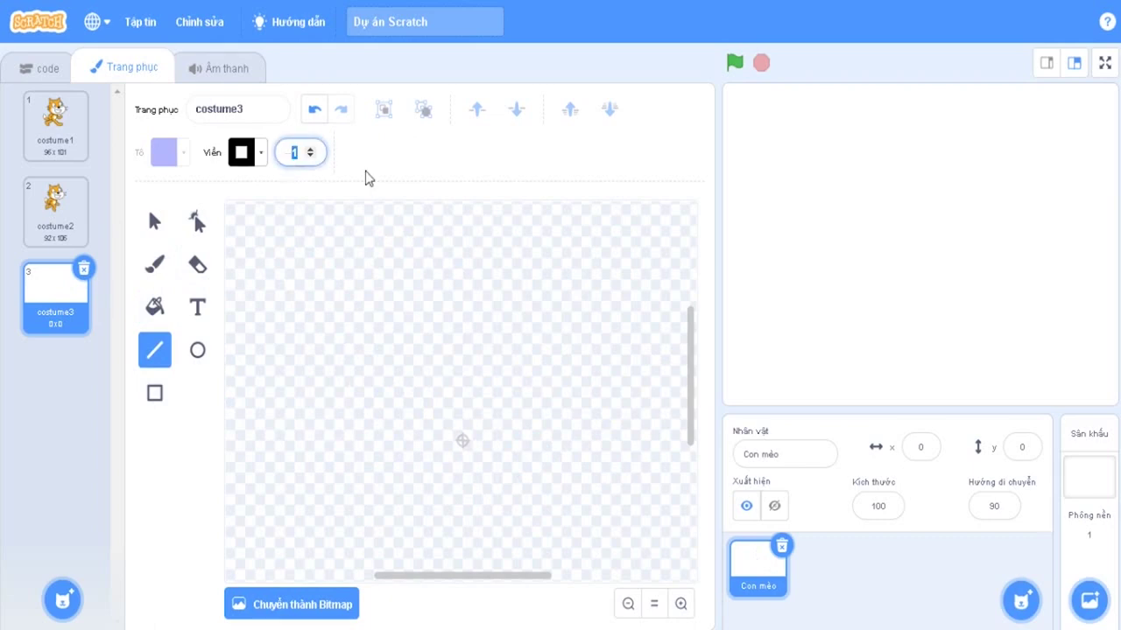
{"action": "type", "text": "5"}
Try drawing a slanted line above the canvas centre and undo it
{"action": "mouse_move", "coordinate": [377, 334]}
{"action": "left_mouse_down"}
{"action": "mouse_move", "coordinate": [499, 408]}
{"action": "mouse_move", "coordinate": [595, 331]}
{"action": "mouse_move", "coordinate": [547, 340]}
{"action": "left_mouse_up"}
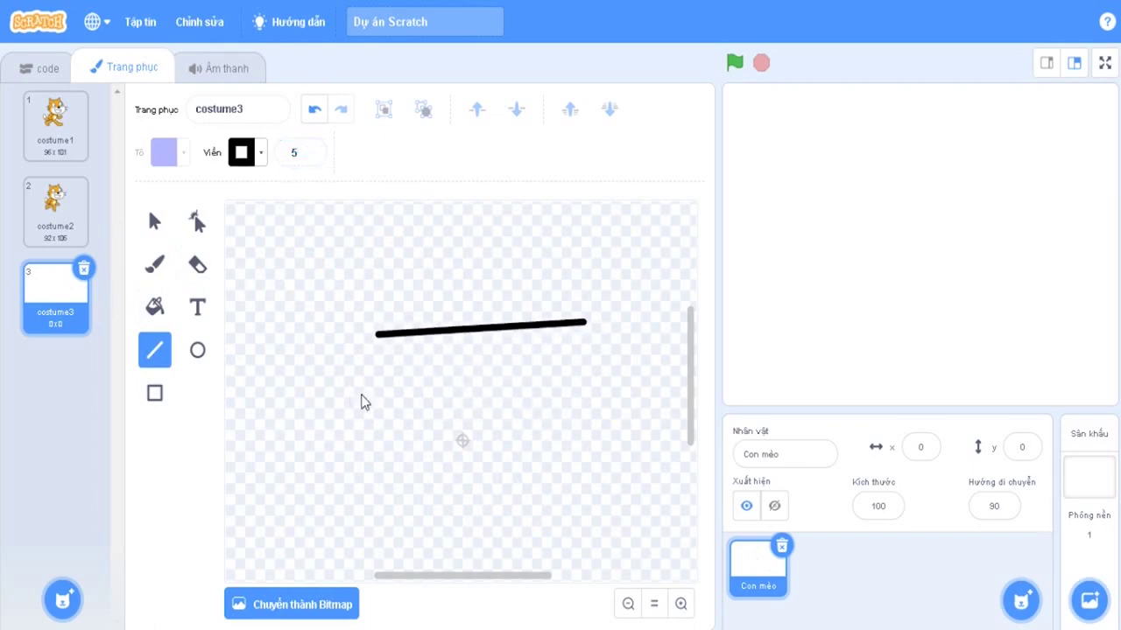
{"action": "left_click_drag", "start_coordinate": [365, 403], "coordinate": [540, 299]}
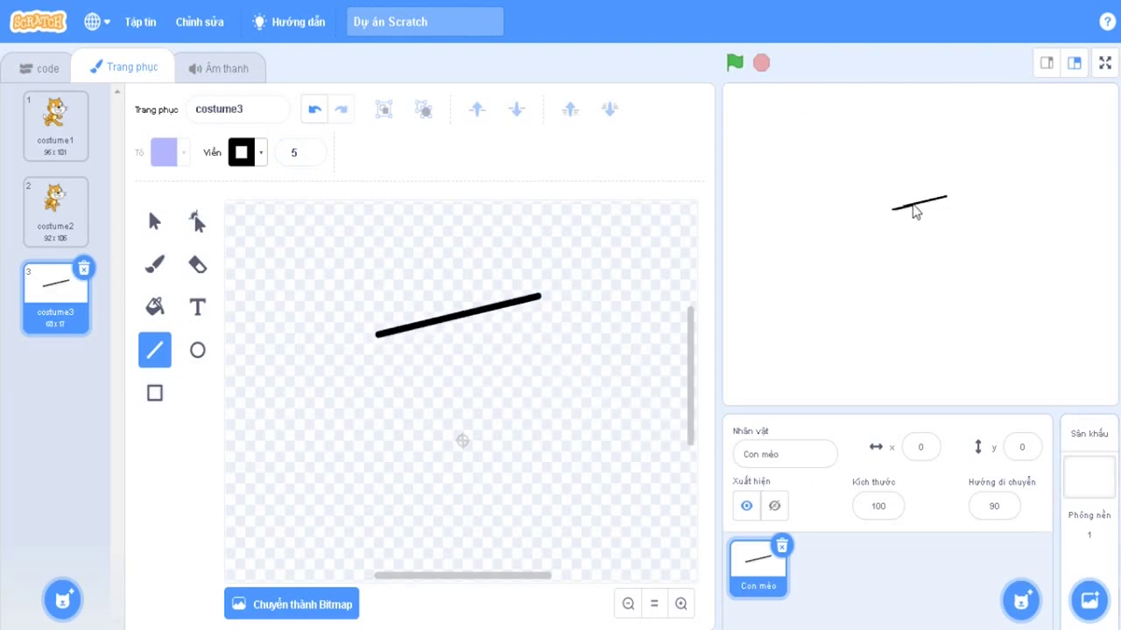
{"action": "left_click", "coordinate": [316, 112]}
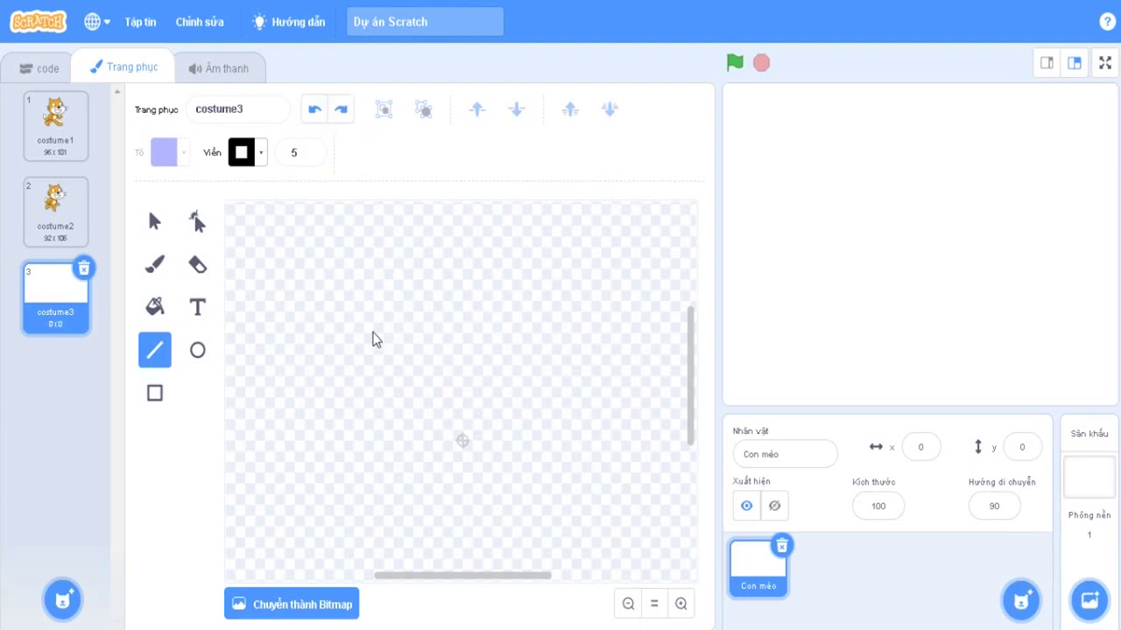
Draw a perfectly horizontal black line about 76 units long above the canvas centre
{"action": "mouse_move", "coordinate": [390, 331]}
{"action": "left_mouse_down"}
{"action": "mouse_move", "coordinate": [468, 330]}
{"action": "mouse_move", "coordinate": [429, 324]}
{"action": "mouse_move", "coordinate": [440, 331]}
{"action": "left_mouse_up"}
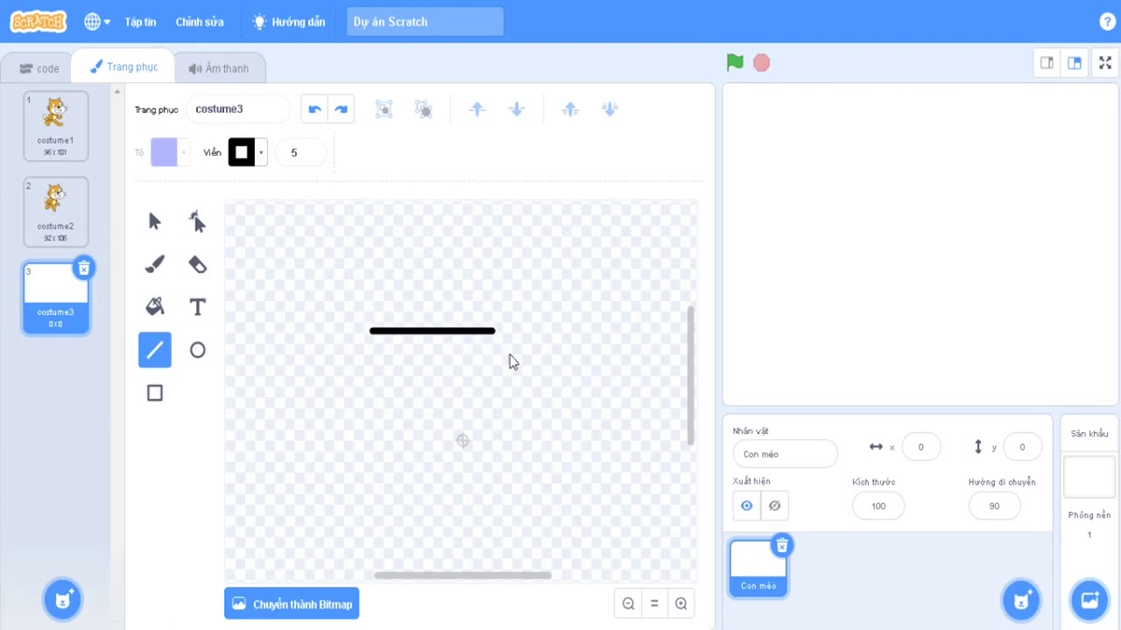
{"action": "mouse_move", "coordinate": [509, 356]}
{"action": "left_mouse_down"}
{"action": "mouse_move", "coordinate": [526, 481]}
{"action": "mouse_move", "coordinate": [386, 517]}
{"action": "mouse_move", "coordinate": [279, 337]}
{"action": "mouse_move", "coordinate": [460, 309]}
{"action": "mouse_move", "coordinate": [352, 484]}
{"action": "mouse_move", "coordinate": [383, 273]}
{"action": "mouse_move", "coordinate": [579, 355]}
{"action": "mouse_move", "coordinate": [555, 370]}
{"action": "left_mouse_up"}
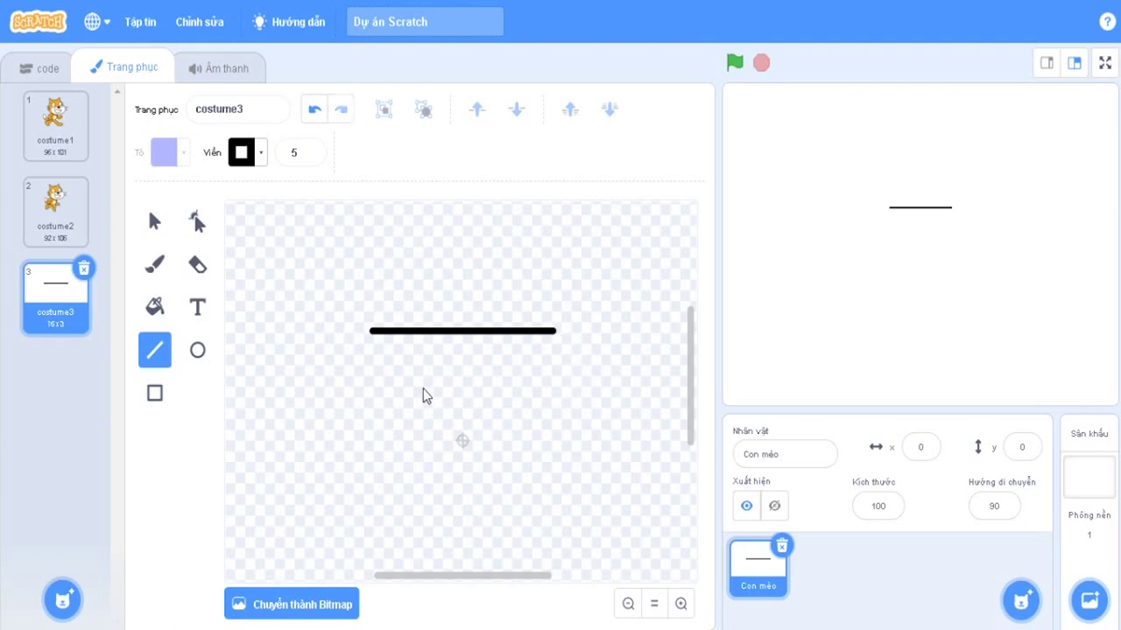
Try drawing three separate slanted lines around the horizontal line and undo all three
{"action": "left_click_drag", "start_coordinate": [426, 380], "coordinate": [516, 285]}
{"action": "left_click_drag", "start_coordinate": [572, 360], "coordinate": [481, 468]}
{"action": "left_click_drag", "start_coordinate": [396, 289], "coordinate": [568, 331]}
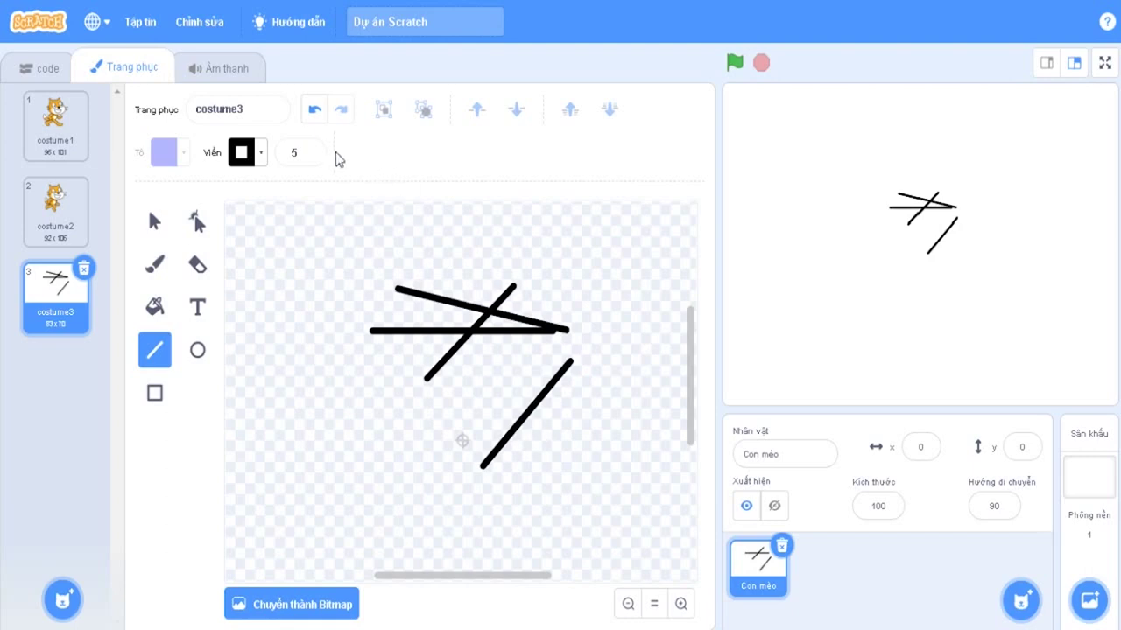
{"action": "left_click", "coordinate": [315, 112]}
{"action": "left_click", "coordinate": [315, 112]}
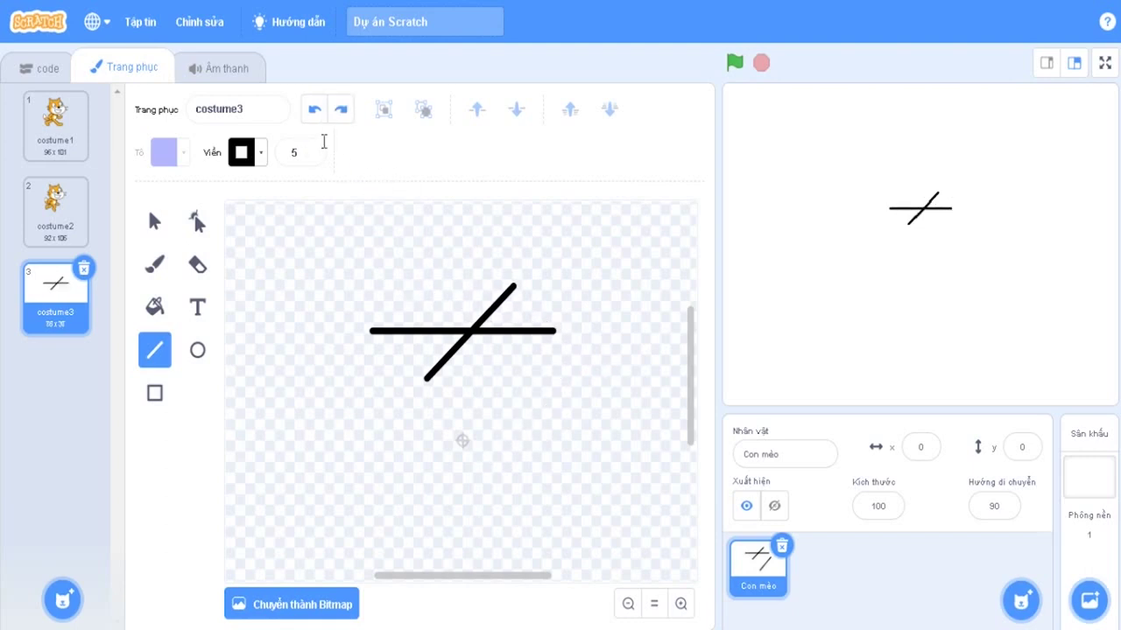
{"action": "left_click", "coordinate": [315, 112]}
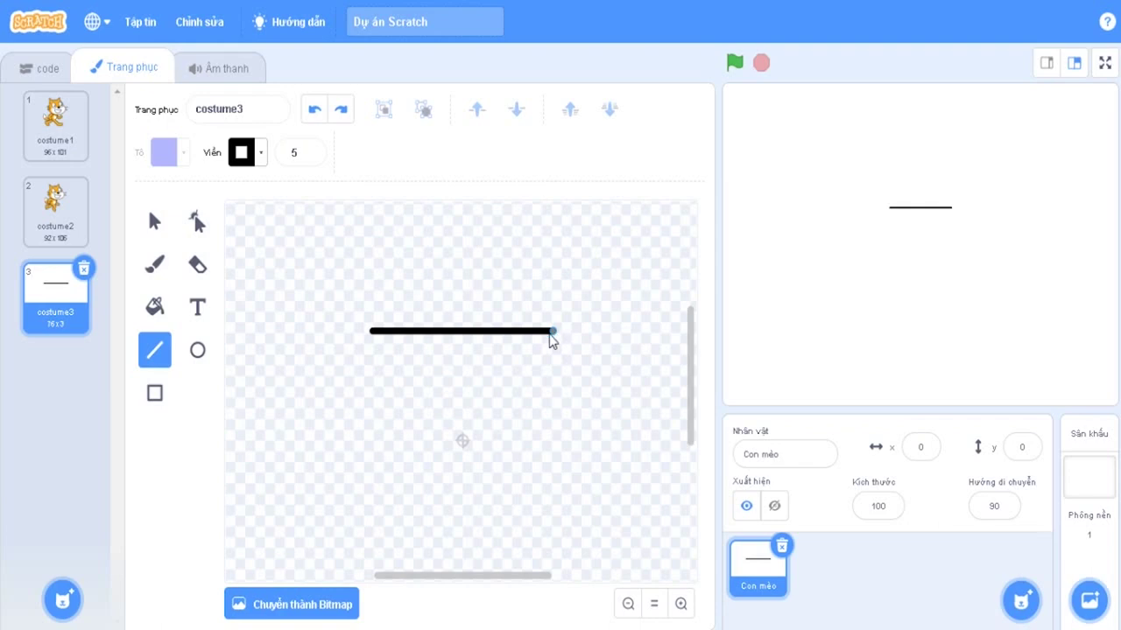
Extend the horizontal line from its right end down to the canvas centre and back to its start, closing a downward-pointing triangle
{"action": "left_click_drag", "start_coordinate": [549, 337], "coordinate": [574, 492]}
{"action": "left_click_drag", "start_coordinate": [480, 499], "coordinate": [463, 458]}
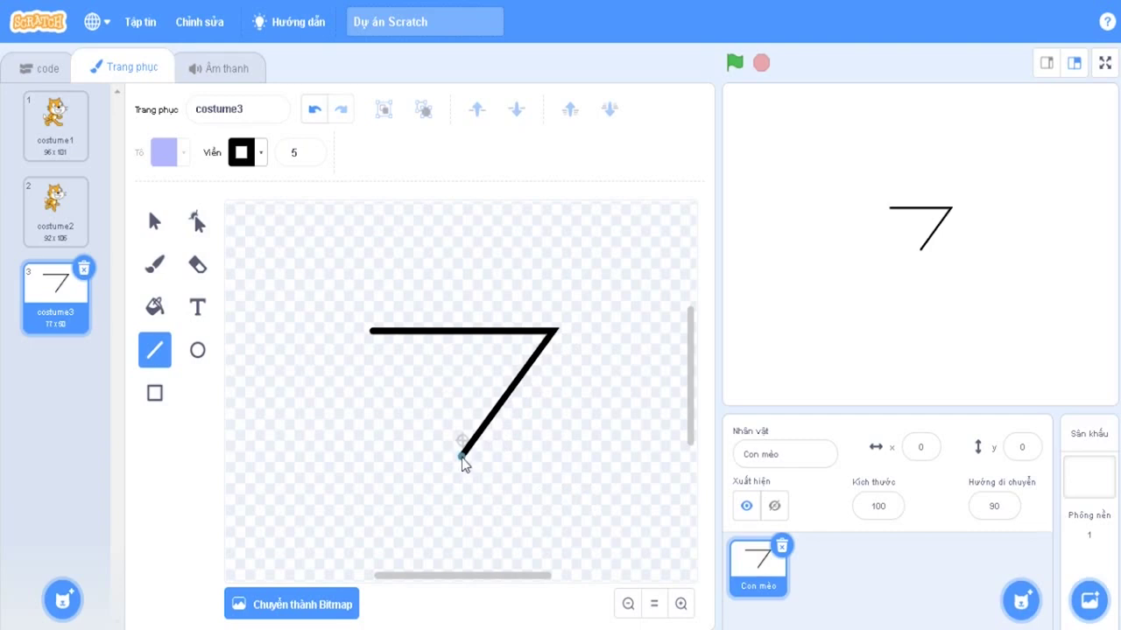
{"action": "mouse_move", "coordinate": [461, 457]}
{"action": "left_mouse_down"}
{"action": "mouse_move", "coordinate": [353, 348]}
{"action": "mouse_move", "coordinate": [370, 332]}
{"action": "left_mouse_up"}
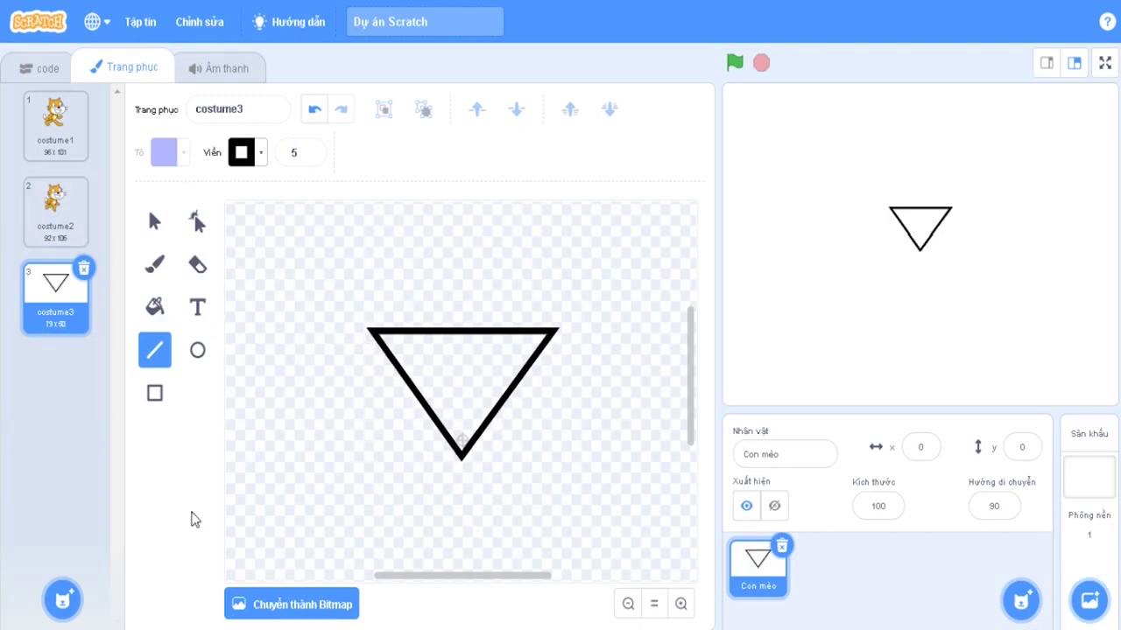
Select the triangle and fill it with red, using hue 0, saturation 100 and brightness 100
{"action": "left_click", "coordinate": [151, 220]}
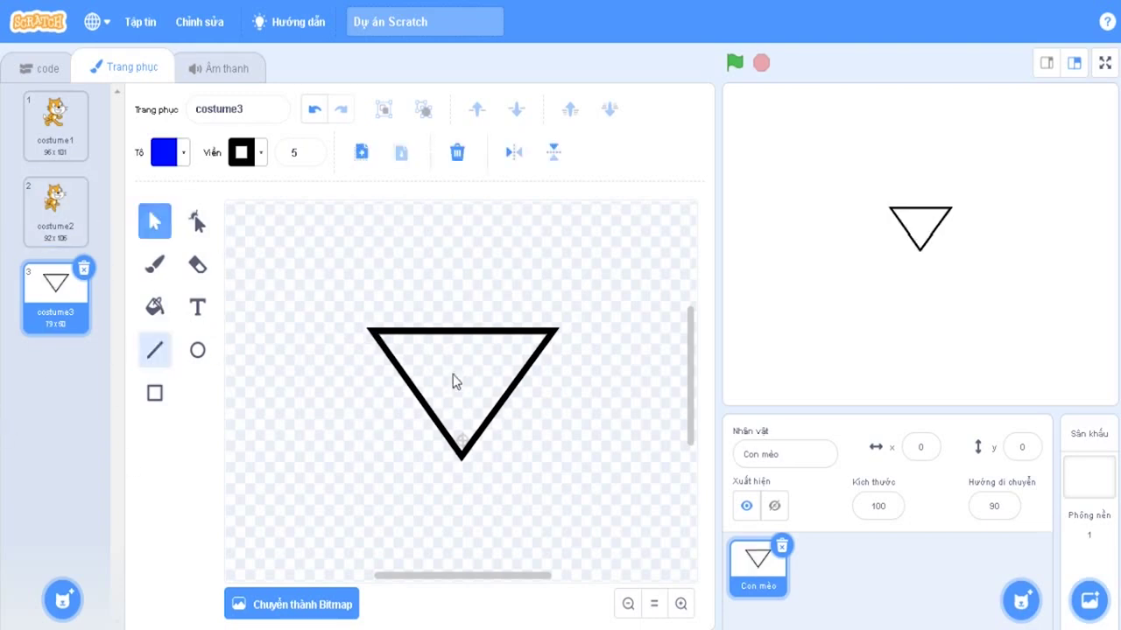
{"action": "left_click", "coordinate": [392, 372]}
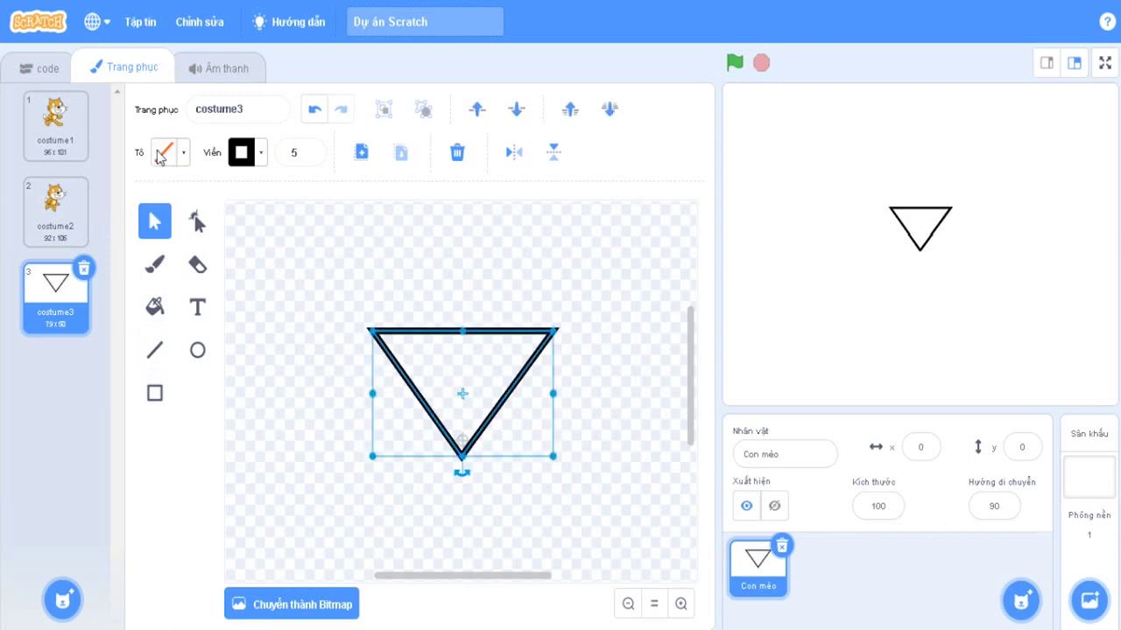
{"action": "left_click", "coordinate": [163, 152]}
{"action": "left_click", "coordinate": [197, 251]}
{"action": "left_click_drag", "start_coordinate": [196, 251], "coordinate": [103, 251]}
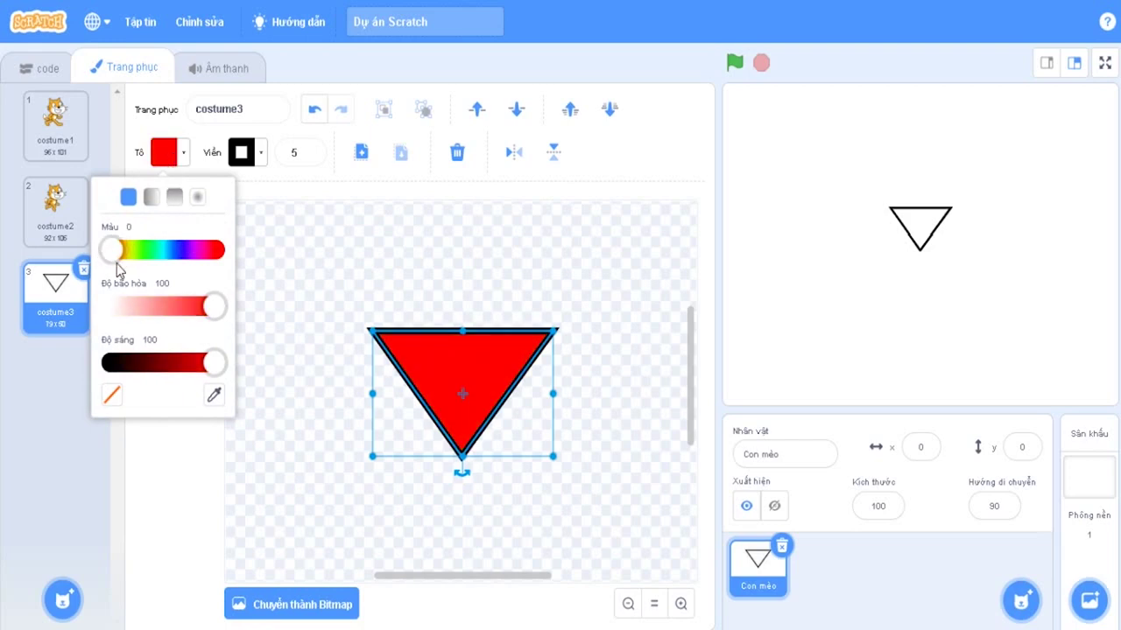
Change the red triangle's outline colour to bright yellow, with the outline brightness at 100
{"action": "mouse_move", "coordinate": [112, 250]}
{"action": "left_mouse_down"}
{"action": "mouse_move", "coordinate": [208, 251]}
{"action": "mouse_move", "coordinate": [112, 250]}
{"action": "left_mouse_up"}
{"action": "left_click", "coordinate": [241, 153]}
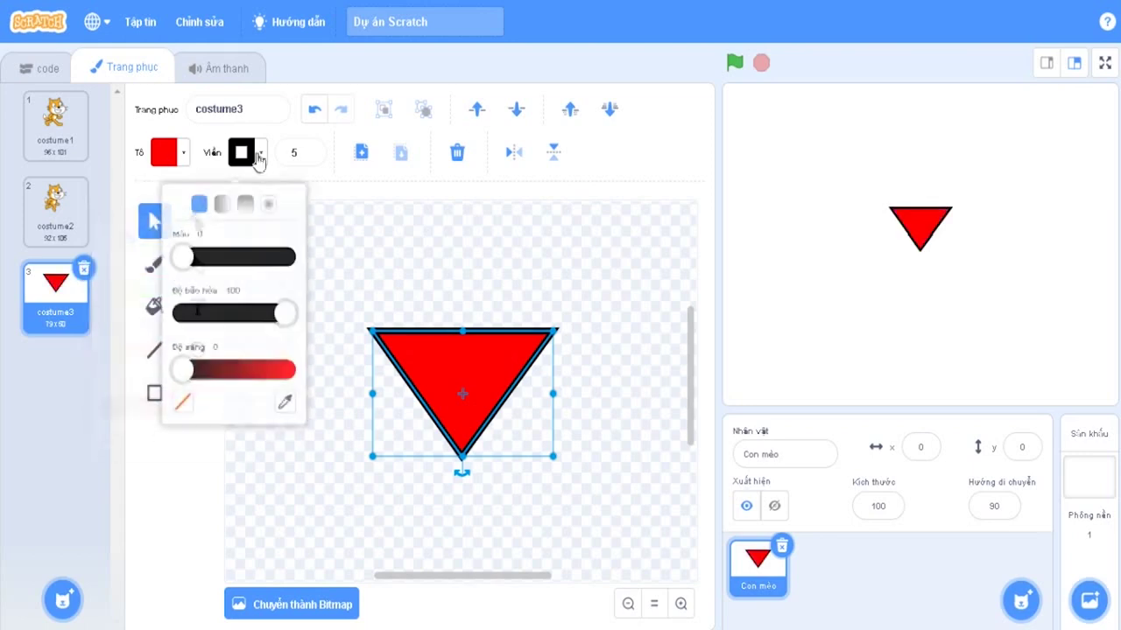
{"action": "left_click_drag", "start_coordinate": [187, 370], "coordinate": [285, 360]}
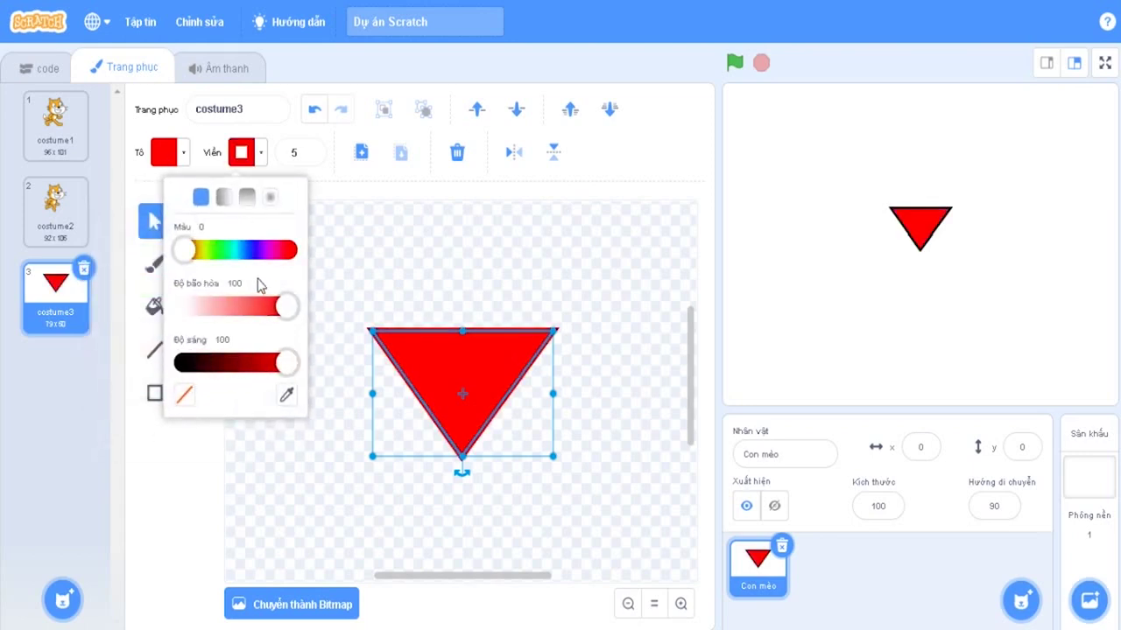
{"action": "left_click_drag", "start_coordinate": [232, 252], "coordinate": [203, 254]}
{"action": "left_click", "coordinate": [594, 313]}
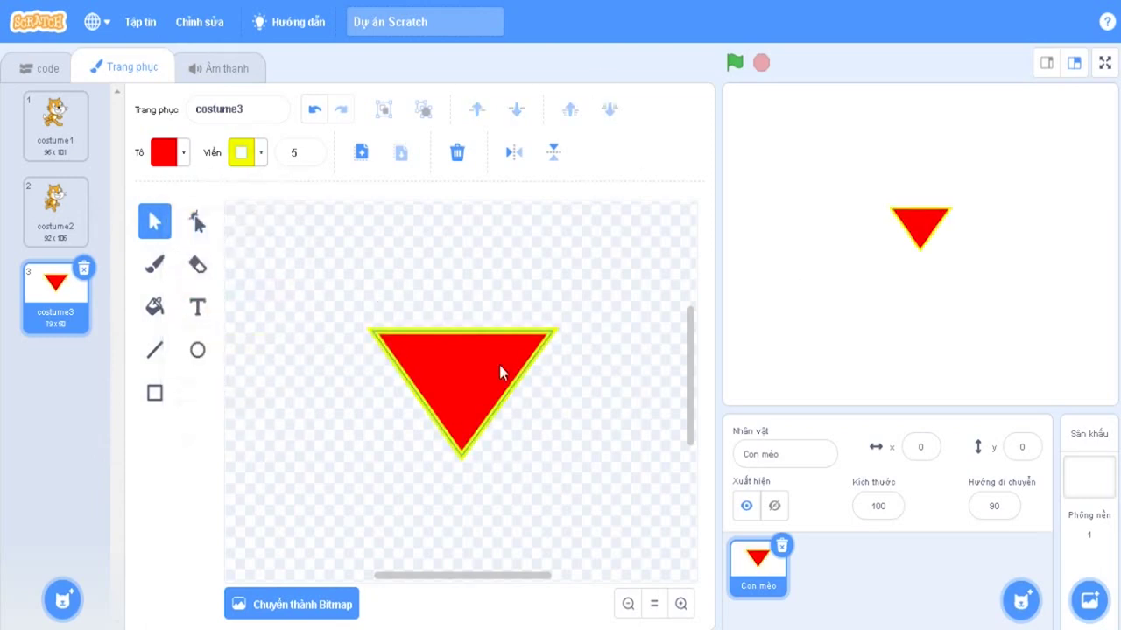
Draw a small horizontal ellipse as an eye in the triangle's upper-left part and fill it black with brightness 0
{"action": "left_click", "coordinate": [203, 353]}
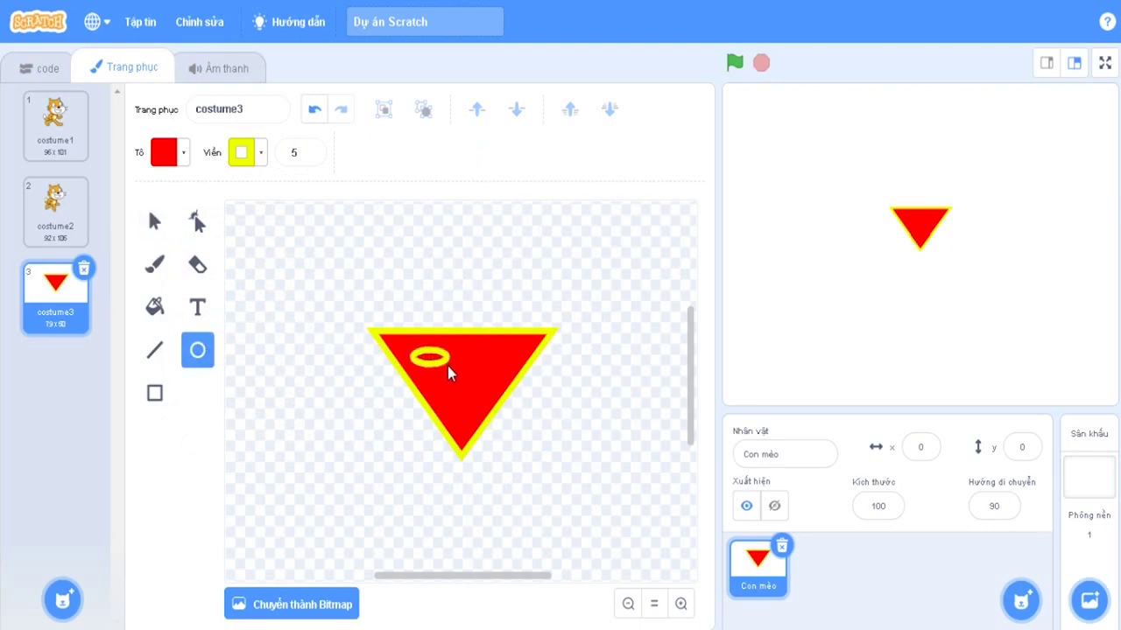
{"action": "left_click_drag", "start_coordinate": [448, 366], "coordinate": [450, 367]}
{"action": "left_click", "coordinate": [171, 154]}
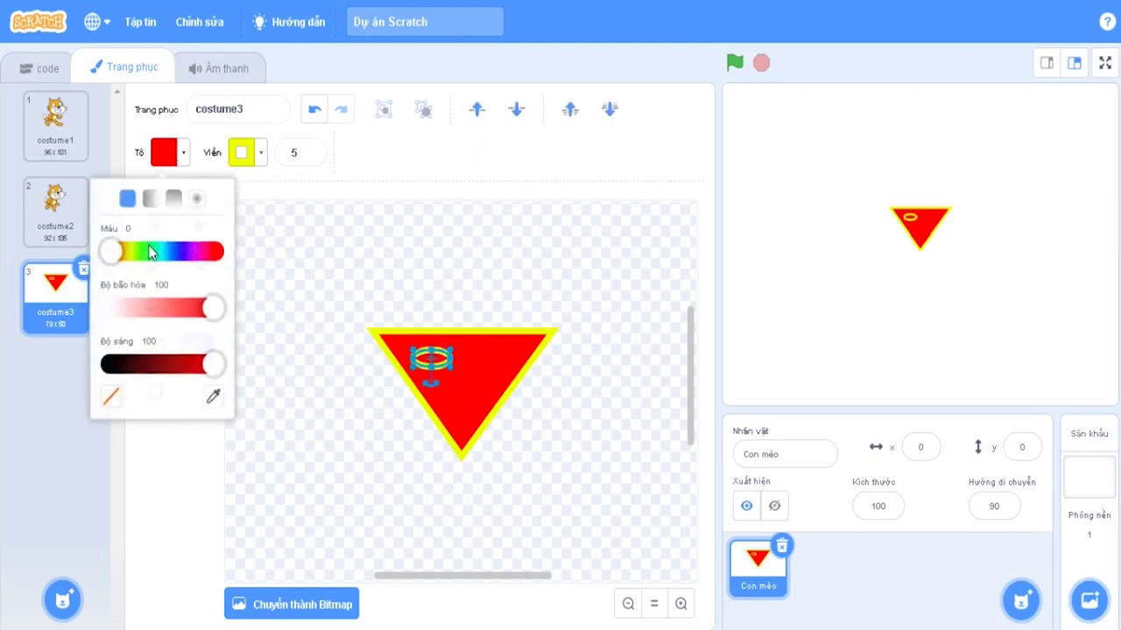
{"action": "left_click_drag", "start_coordinate": [213, 364], "coordinate": [90, 379]}
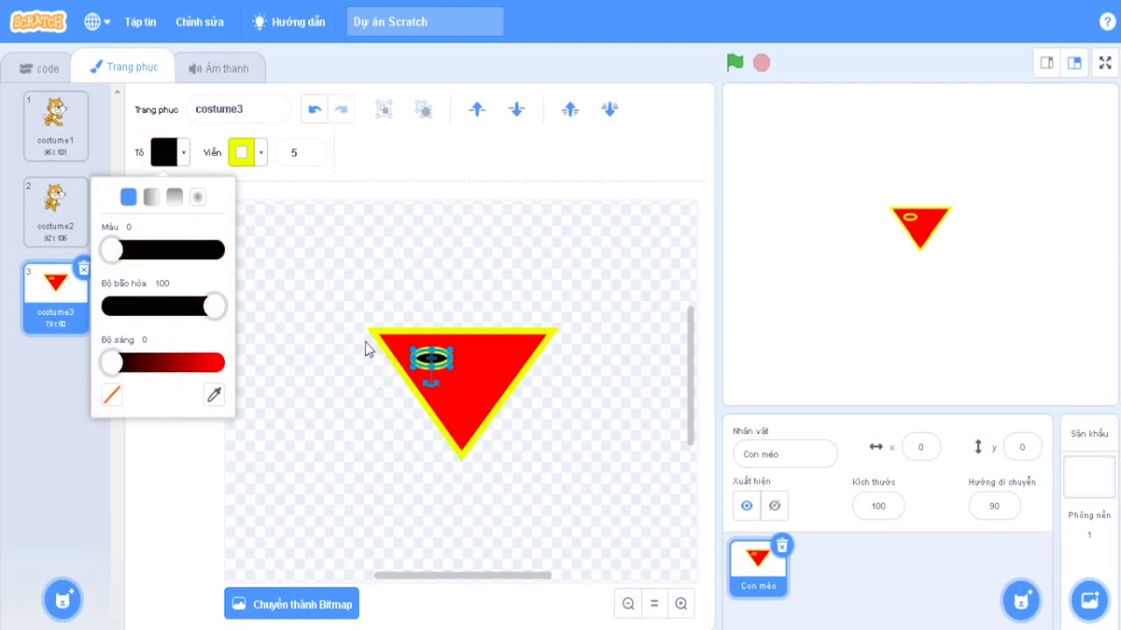
Try drawing a second black ellipse freehand beside the first eye and undo it
{"action": "left_click", "coordinate": [467, 352]}
{"action": "left_click_drag", "start_coordinate": [465, 348], "coordinate": [506, 374]}
{"action": "left_click", "coordinate": [545, 354]}
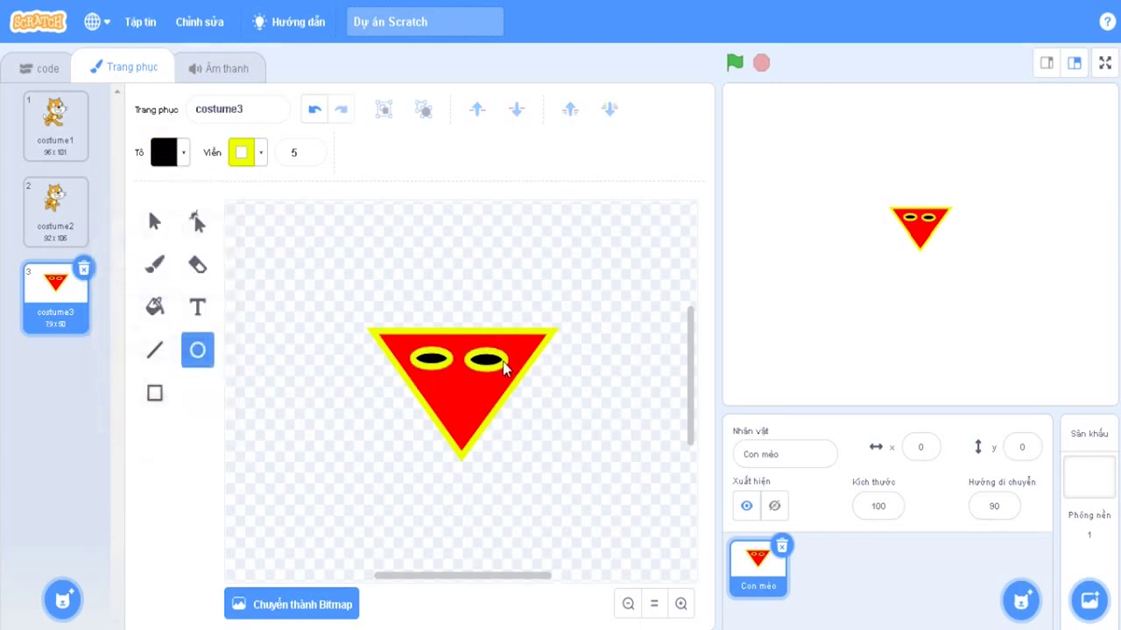
{"action": "left_click", "coordinate": [316, 112]}
Duplicate the black eye ellipse by copy and paste, and place the copy level with the original on the triangle's right side
{"action": "left_click", "coordinate": [155, 224]}
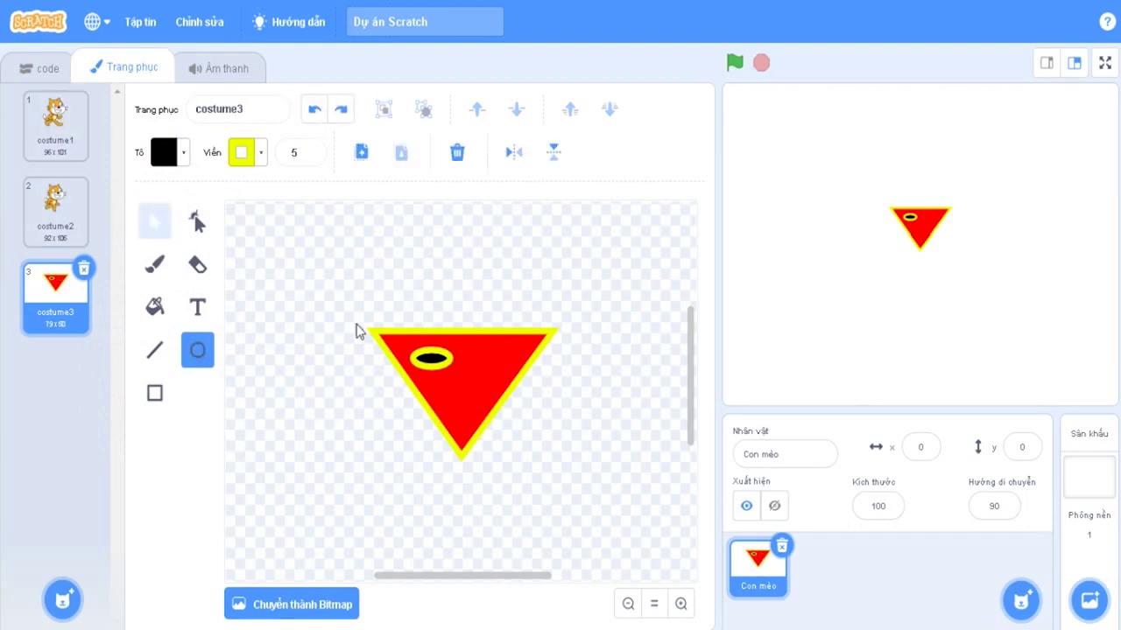
{"action": "left_click", "coordinate": [431, 364]}
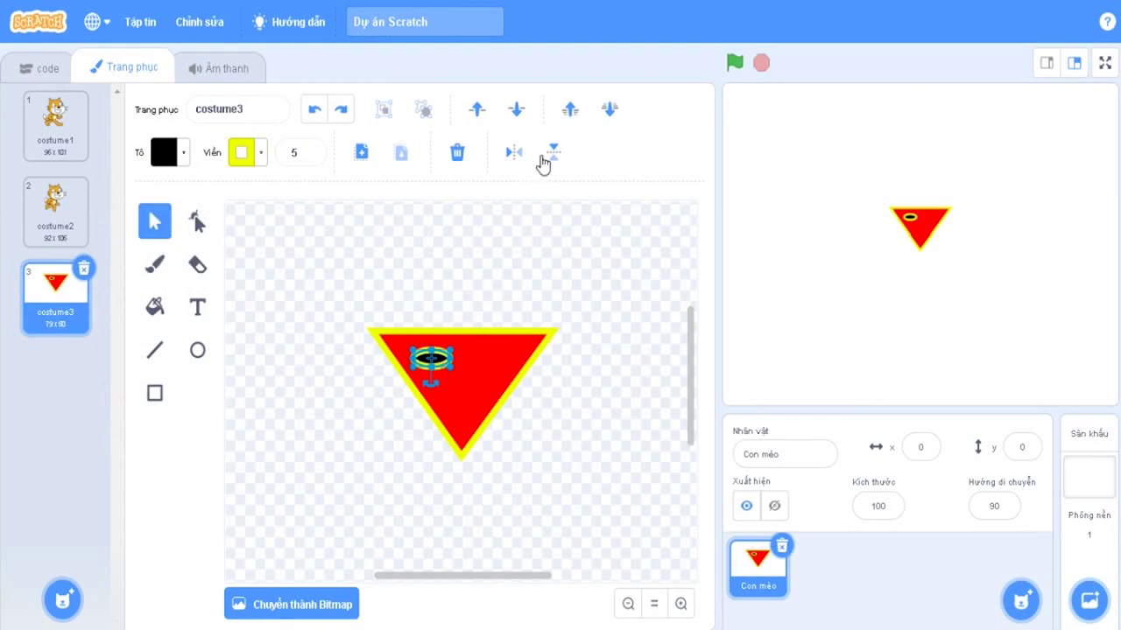
{"action": "left_click", "coordinate": [362, 165]}
{"action": "left_click", "coordinate": [404, 160]}
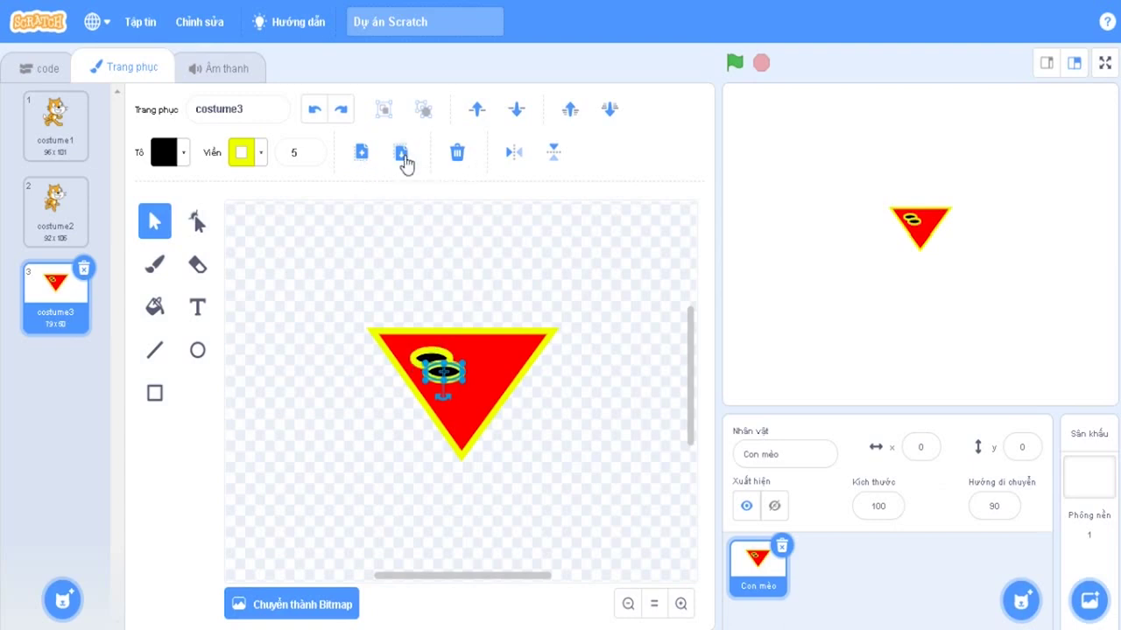
{"action": "left_click_drag", "start_coordinate": [456, 376], "coordinate": [493, 358]}
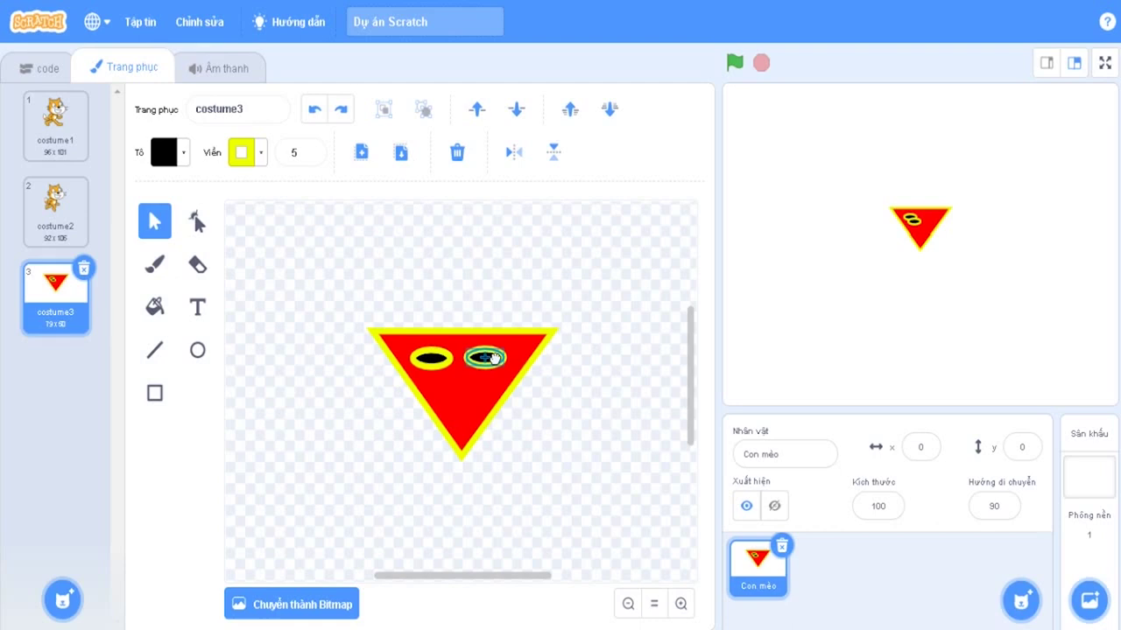
{"action": "left_click", "coordinate": [564, 369]}
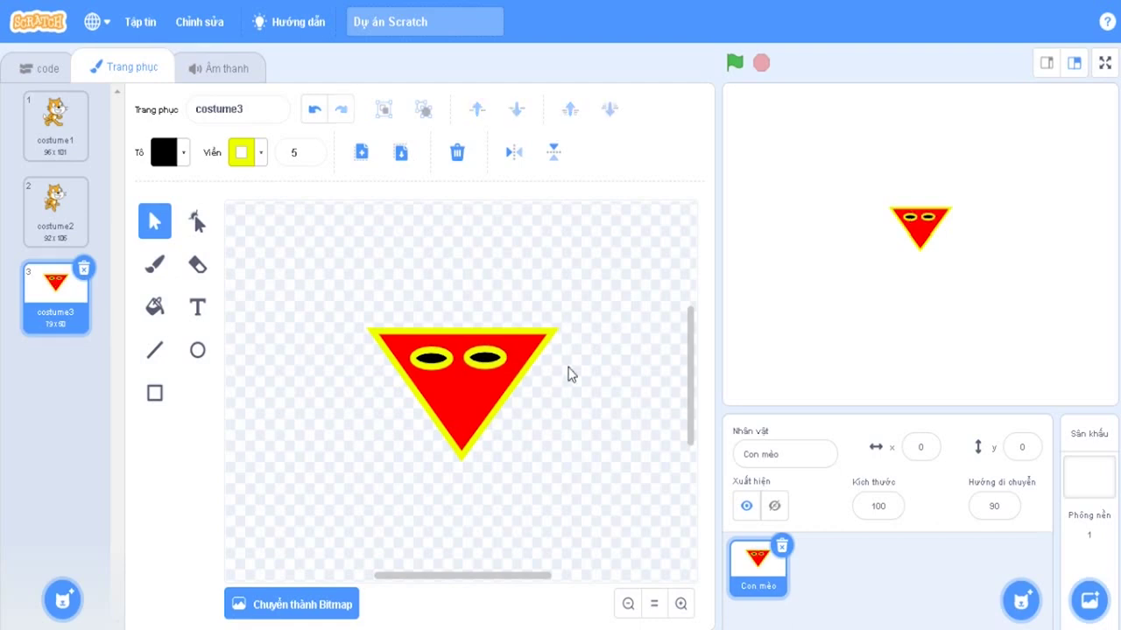
Draw a small white ellipse without outline near the inner side of each eye, using saturation 0 and brightness 100
{"action": "left_click", "coordinate": [197, 350]}
{"action": "left_click", "coordinate": [164, 152]}
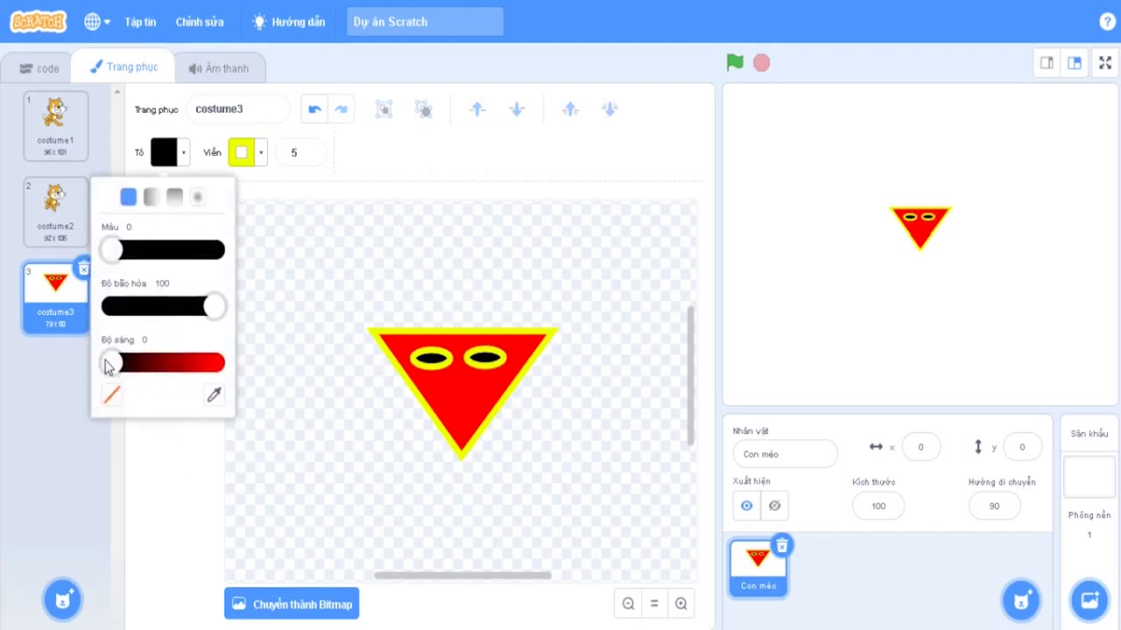
{"action": "left_click_drag", "start_coordinate": [108, 362], "coordinate": [219, 363]}
{"action": "left_click", "coordinate": [107, 305]}
{"action": "left_click", "coordinate": [240, 153]}
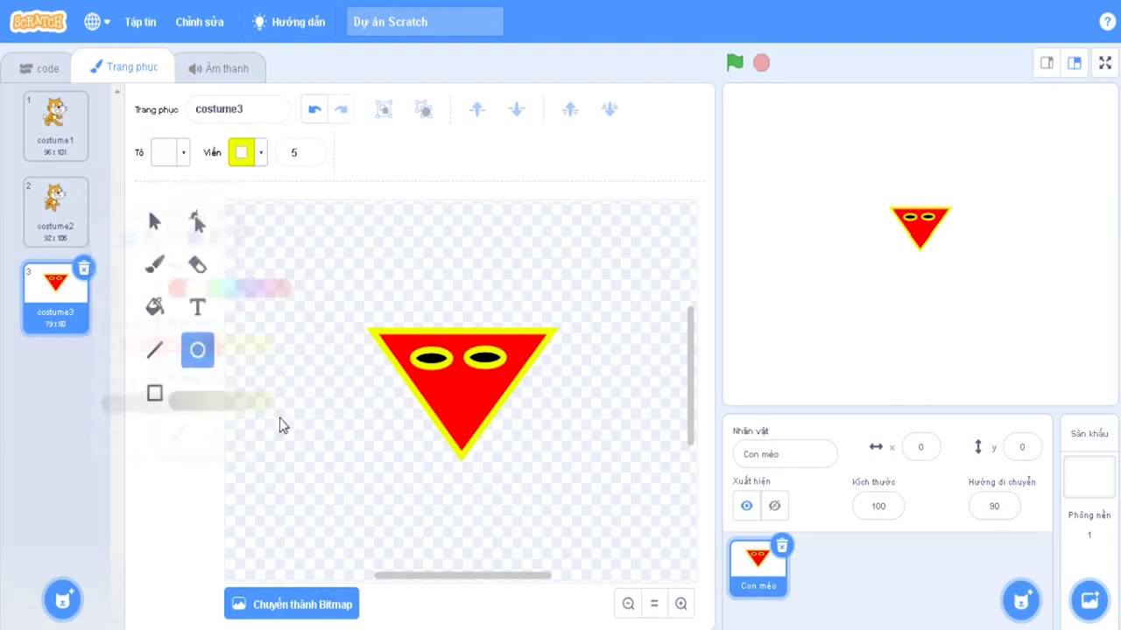
{"action": "left_click", "coordinate": [241, 153]}
{"action": "left_click", "coordinate": [184, 395]}
{"action": "left_click", "coordinate": [442, 361]}
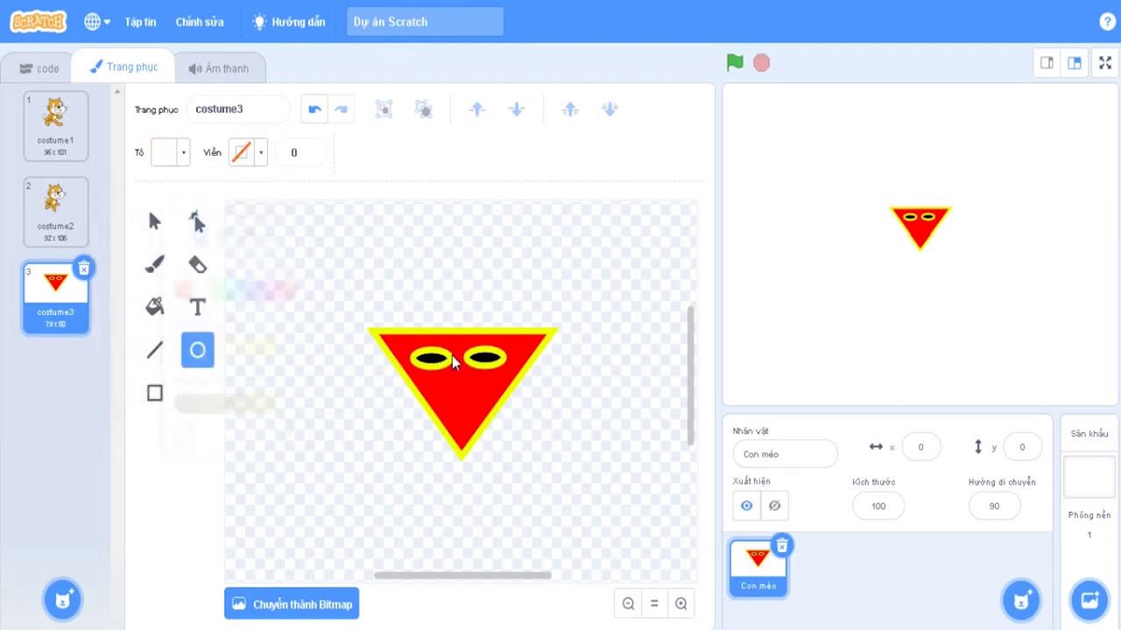
{"action": "left_click_drag", "start_coordinate": [432, 367], "coordinate": [434, 367]}
{"action": "left_click", "coordinate": [480, 364]}
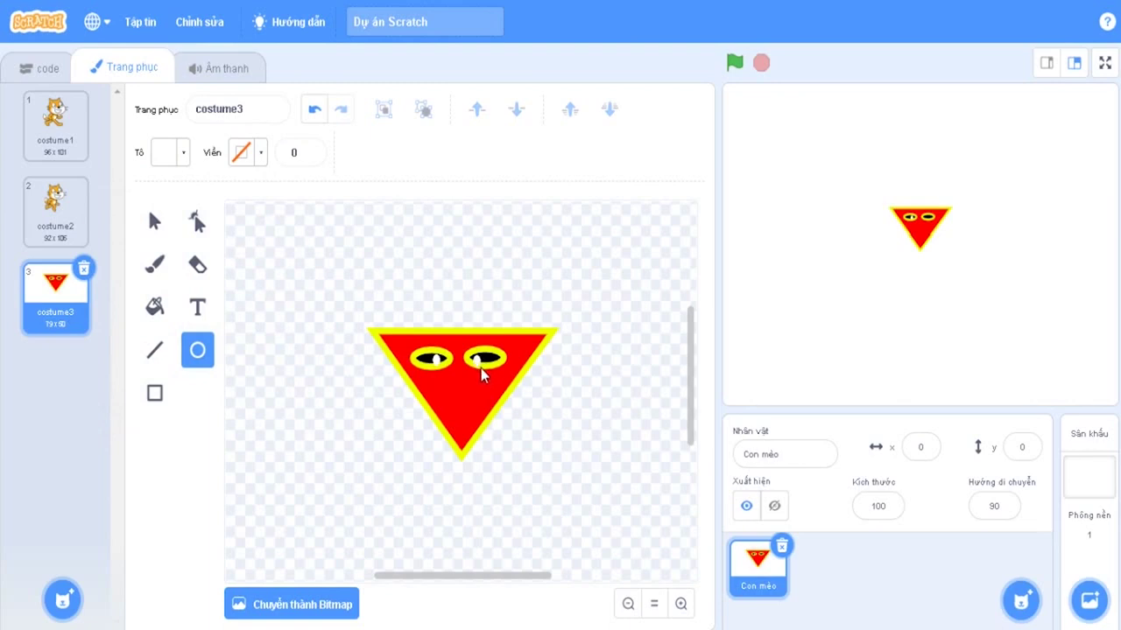
{"action": "left_click_drag", "start_coordinate": [480, 368], "coordinate": [481, 367]}
{"action": "left_click", "coordinate": [564, 387]}
Draw a thin white rectangle with a black outline of width 1 below the eyes as a mouth
{"action": "left_click", "coordinate": [155, 351]}
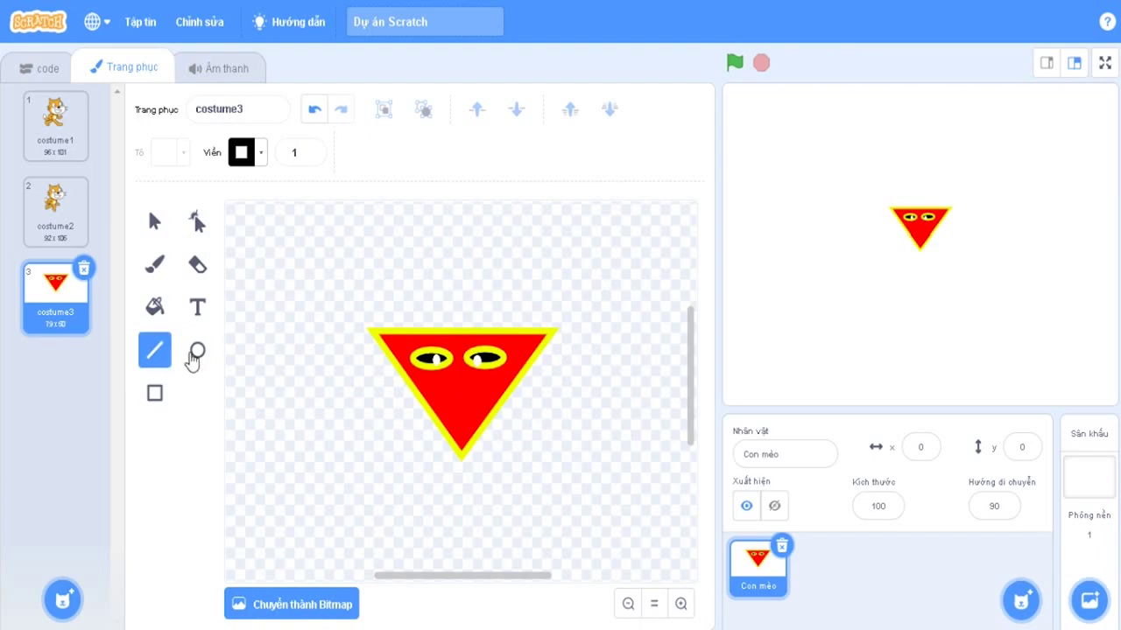
{"action": "left_click", "coordinate": [197, 350]}
{"action": "left_click", "coordinate": [154, 395]}
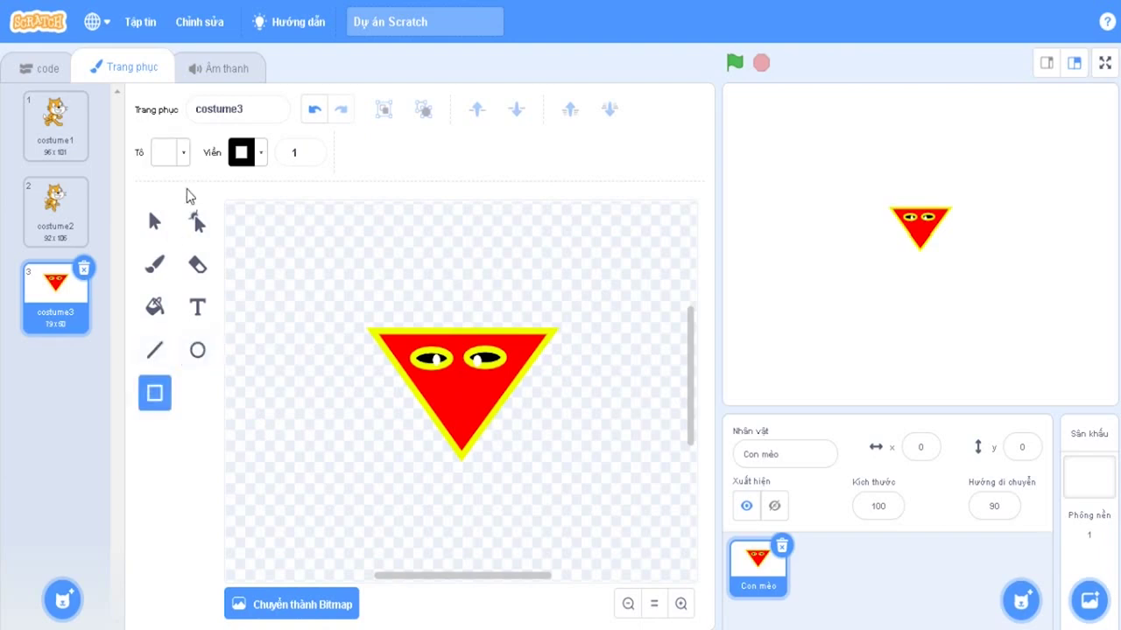
{"action": "left_click", "coordinate": [242, 153]}
{"action": "left_click", "coordinate": [449, 157]}
{"action": "left_click", "coordinate": [248, 154]}
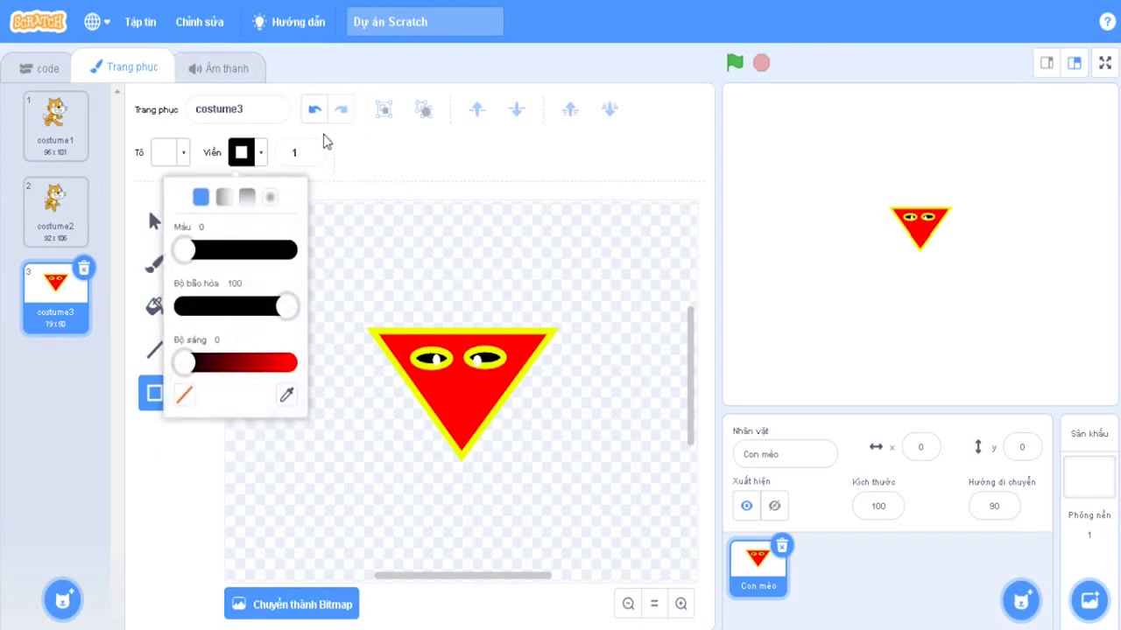
{"action": "left_click_drag", "start_coordinate": [437, 399], "coordinate": [490, 408]}
{"action": "left_click", "coordinate": [559, 352]}
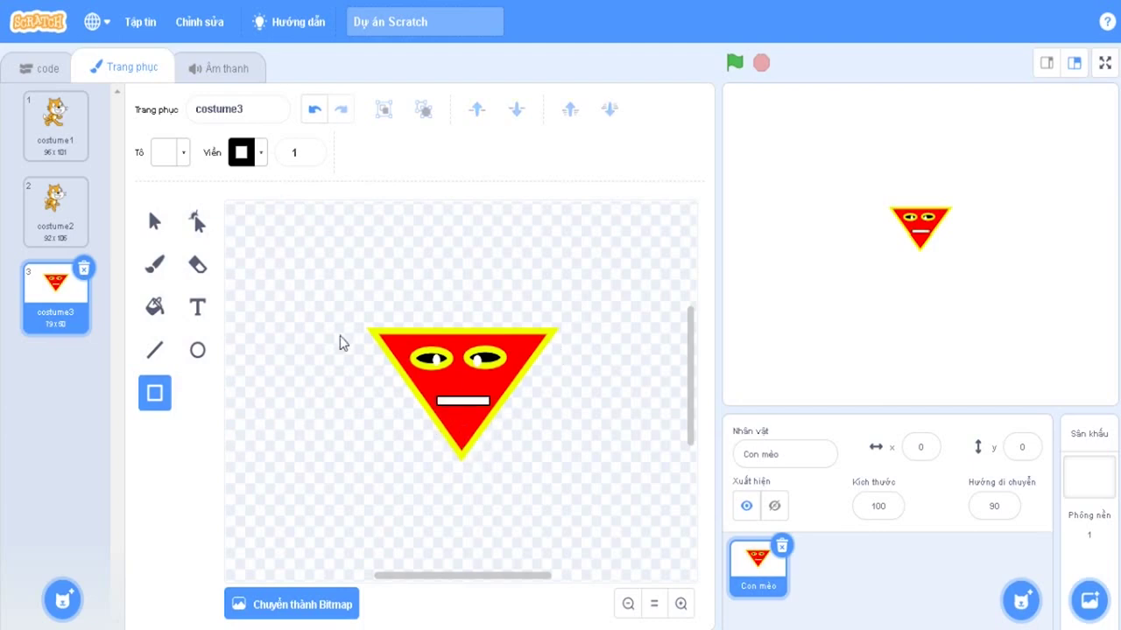
Stretch the white mouth rectangle slightly upward to make it taller
{"action": "left_click", "coordinate": [155, 221]}
{"action": "left_click", "coordinate": [463, 401]}
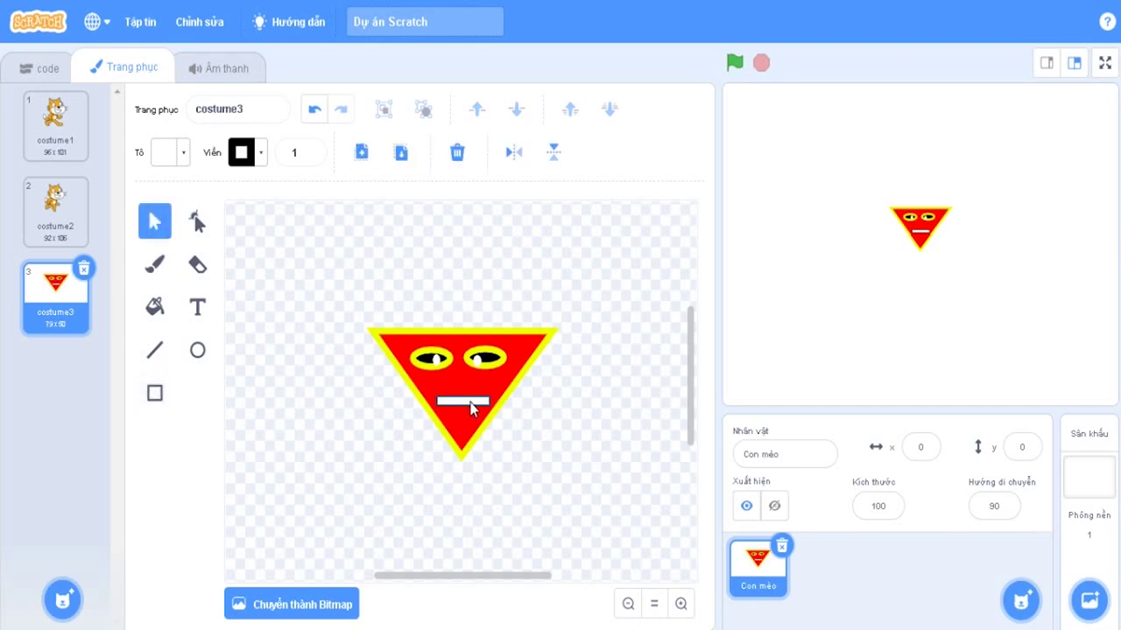
{"action": "left_click_drag", "start_coordinate": [463, 396], "coordinate": [463, 392]}
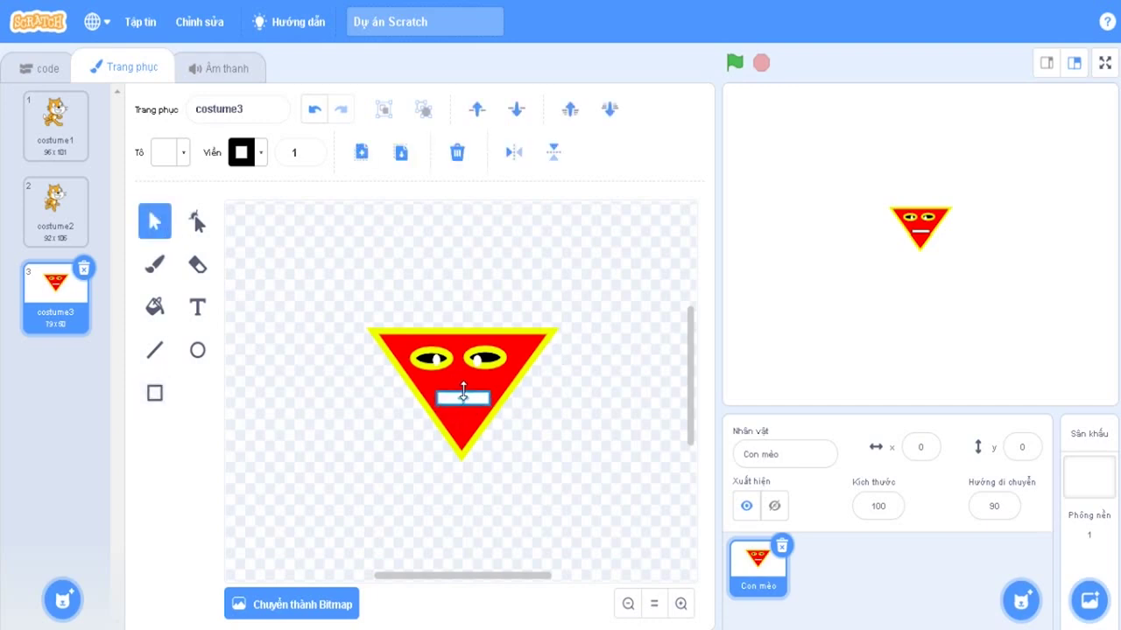
Set the mouth rectangle's outline width to 3
{"action": "left_click", "coordinate": [310, 149]}
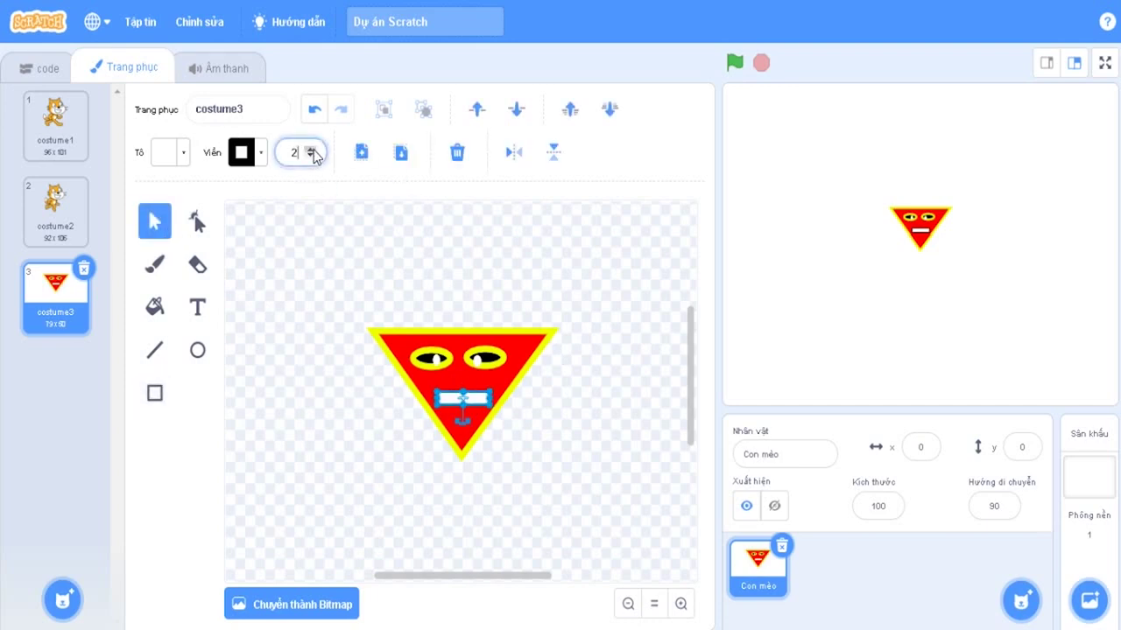
{"action": "left_click", "coordinate": [310, 149]}
{"action": "left_click", "coordinate": [310, 149]}
{"action": "left_click", "coordinate": [310, 149]}
{"action": "left_click", "coordinate": [310, 156]}
{"action": "left_click", "coordinate": [310, 156]}
{"action": "left_click", "coordinate": [601, 395]}
{"action": "left_click", "coordinate": [462, 399]}
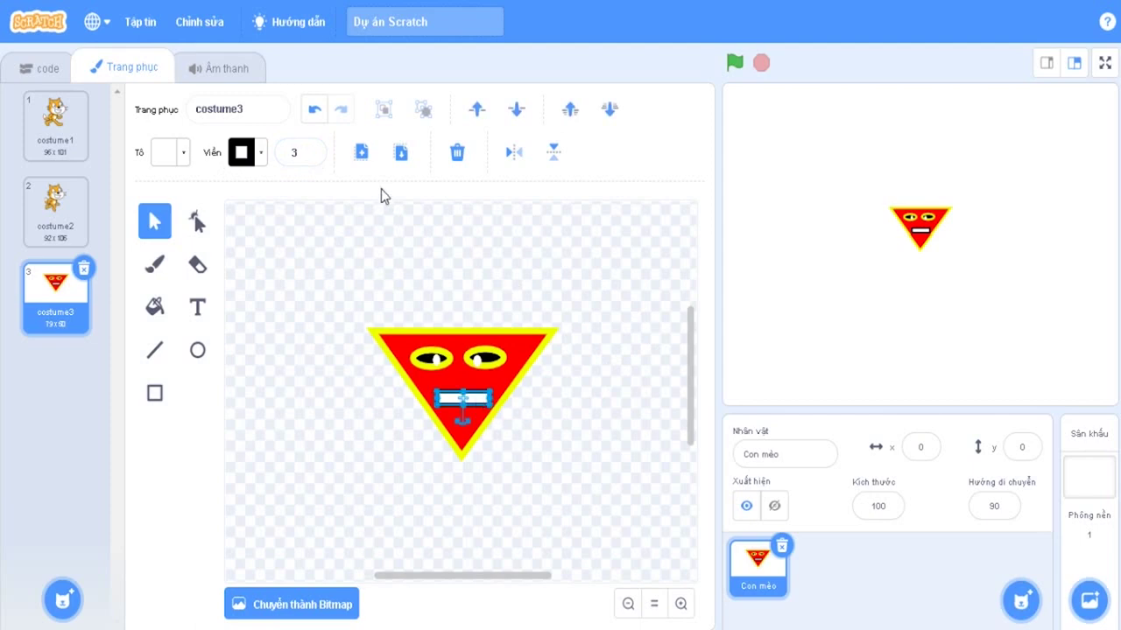
{"action": "left_click", "coordinate": [658, 410]}
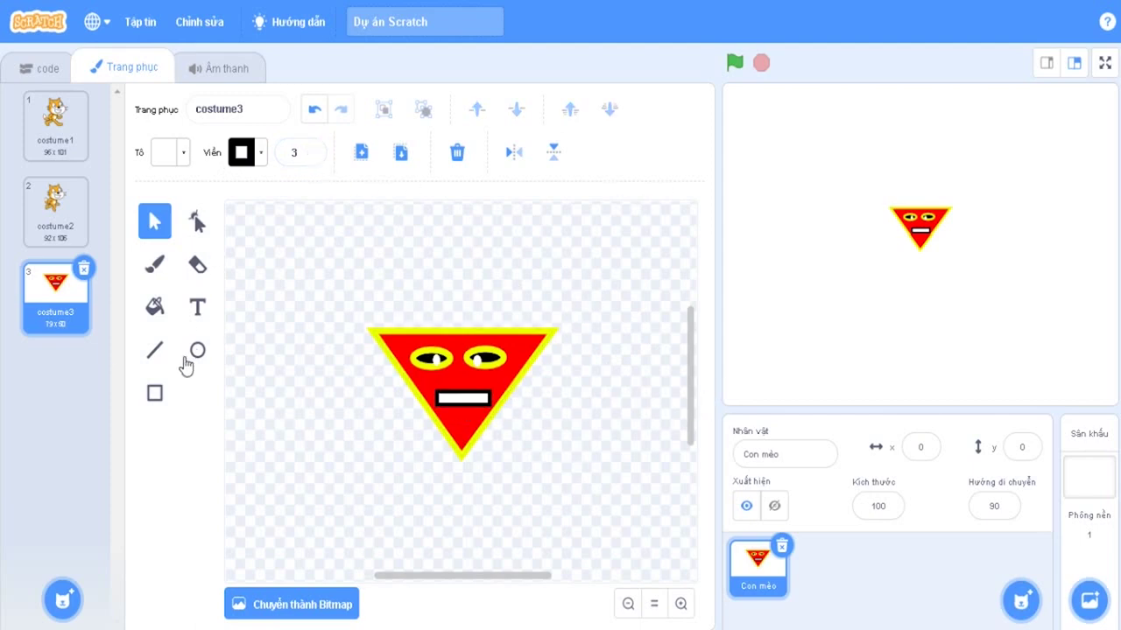
Draw a red, black-outlined rectangle inside the lower right part of the mouth, using fill saturation 100
{"action": "left_click", "coordinate": [155, 396]}
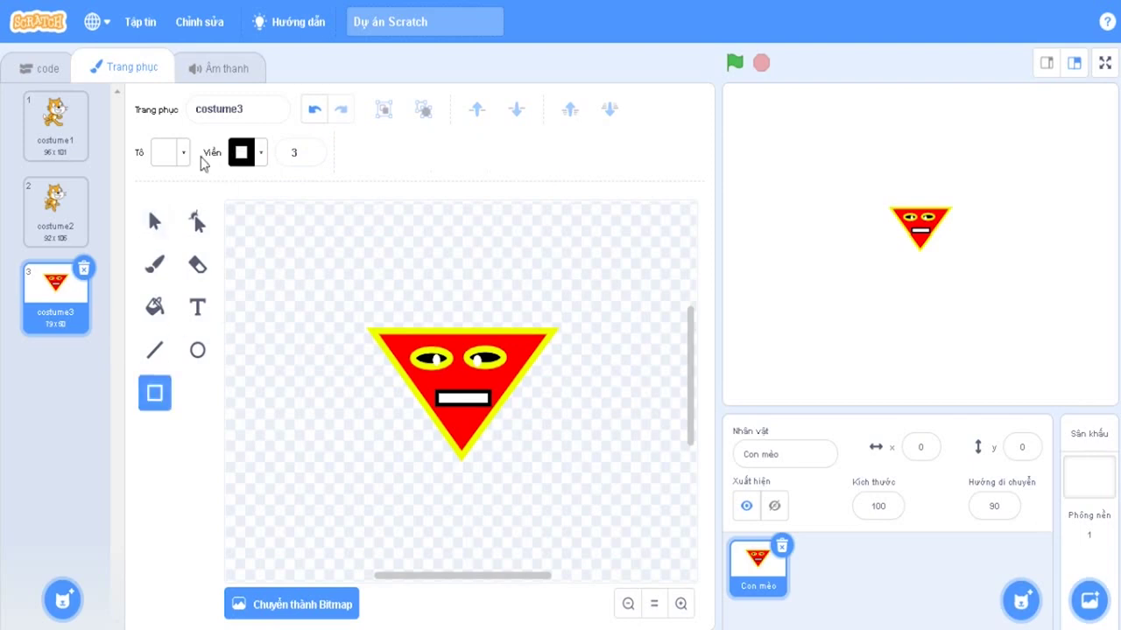
{"action": "left_click", "coordinate": [171, 155]}
{"action": "left_click_drag", "start_coordinate": [117, 315], "coordinate": [221, 306]}
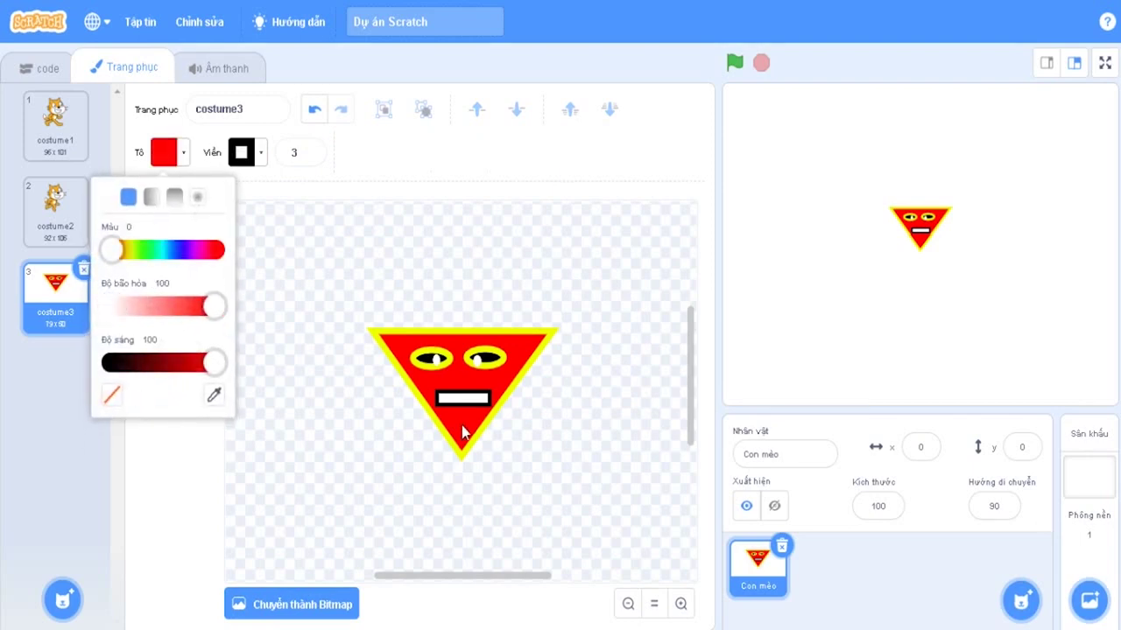
{"action": "left_click", "coordinate": [460, 411]}
{"action": "left_click_drag", "start_coordinate": [448, 398], "coordinate": [487, 408]}
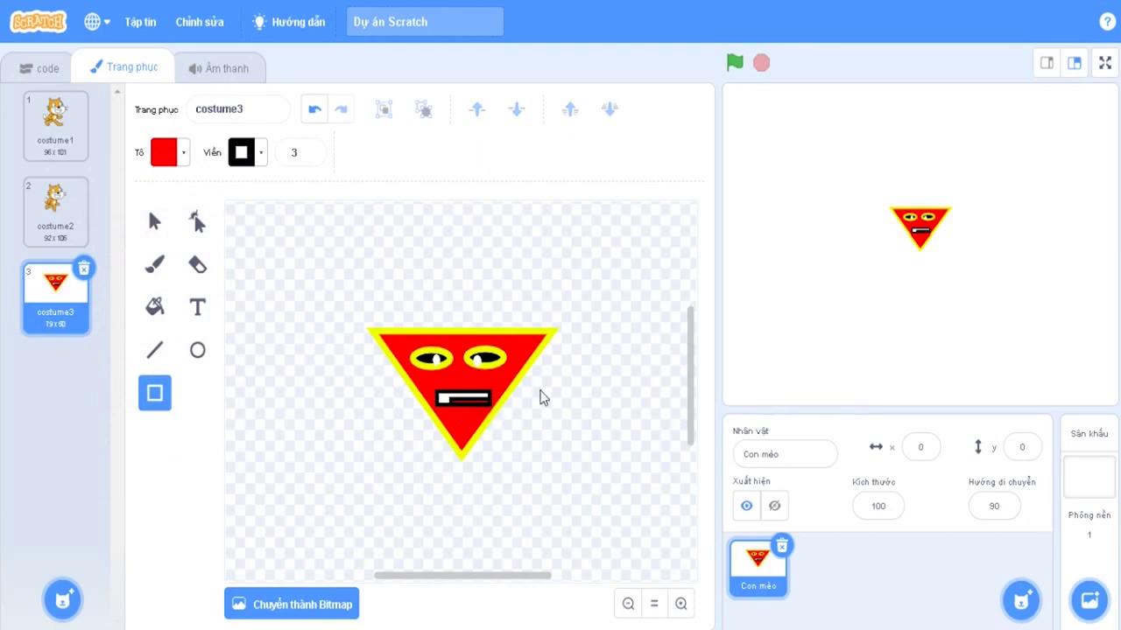
Select all the shapes of the face together and clear the selection
{"action": "left_click", "coordinate": [154, 223]}
{"action": "left_click_drag", "start_coordinate": [293, 243], "coordinate": [577, 486]}
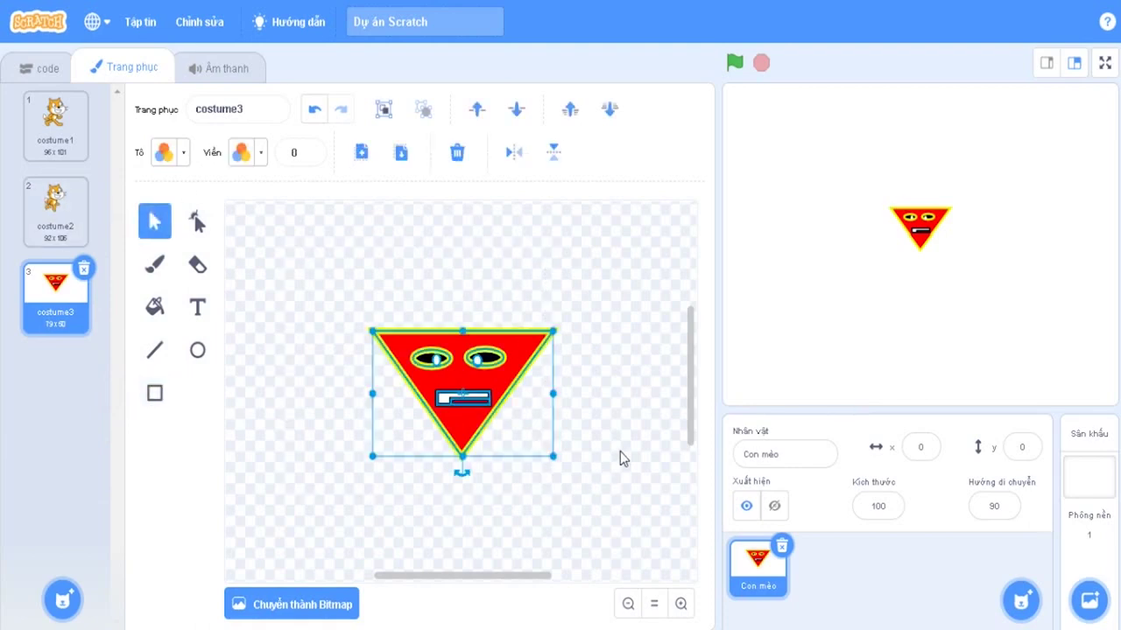
{"action": "left_click", "coordinate": [363, 324]}
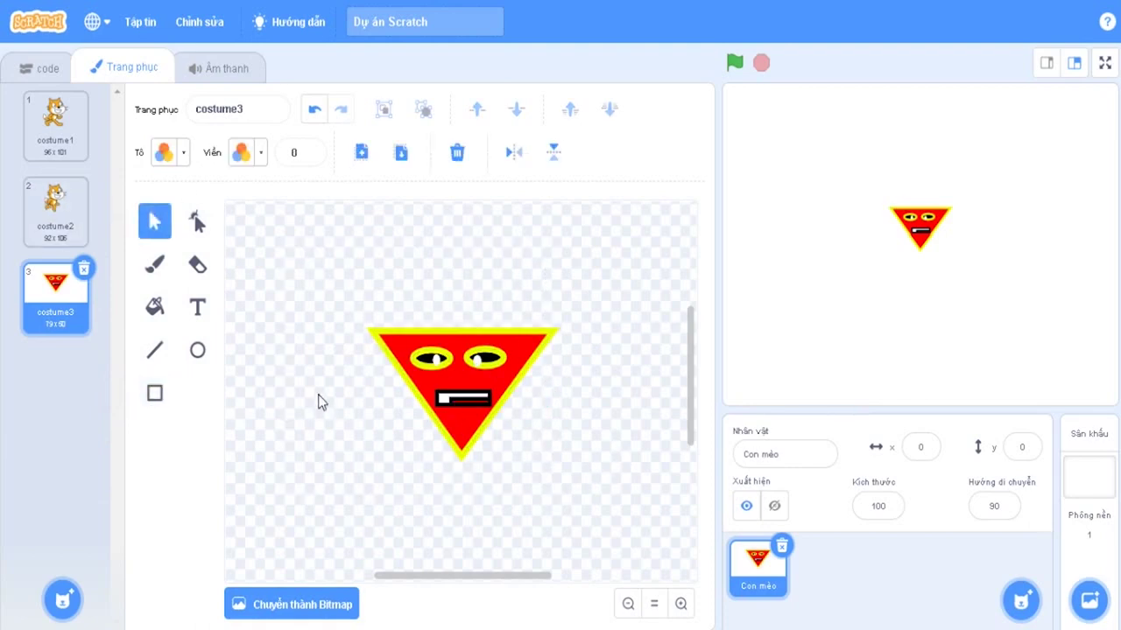
Fill the black area of both eyes with purple, using hue 72, saturation 60 and brightness 100
{"action": "left_click", "coordinate": [167, 306]}
{"action": "left_click", "coordinate": [191, 307]}
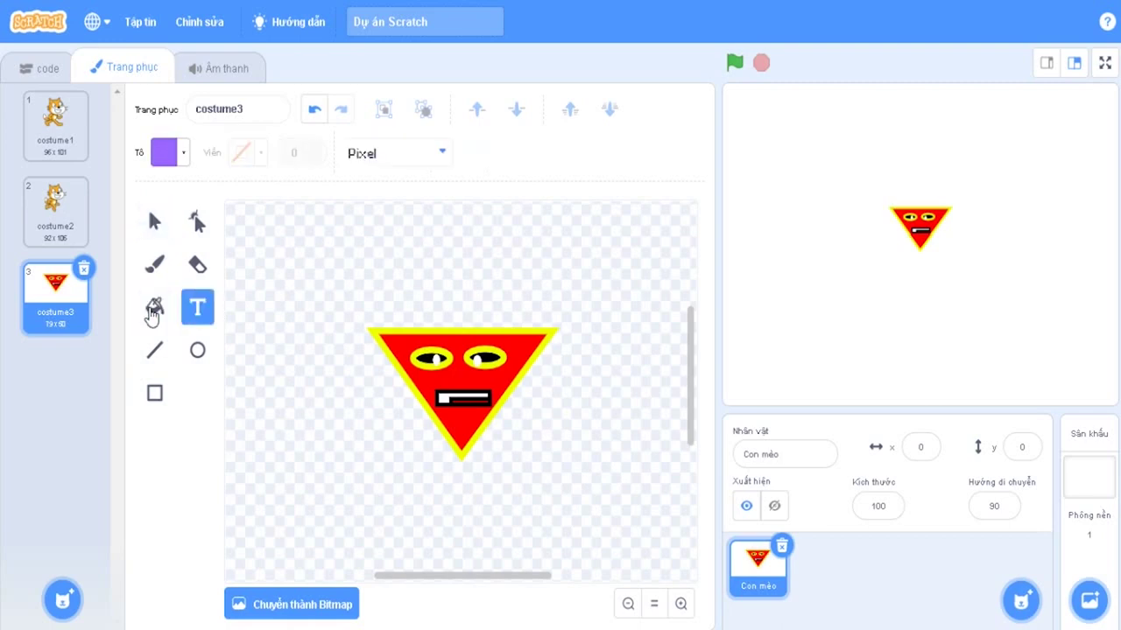
{"action": "left_click", "coordinate": [153, 311]}
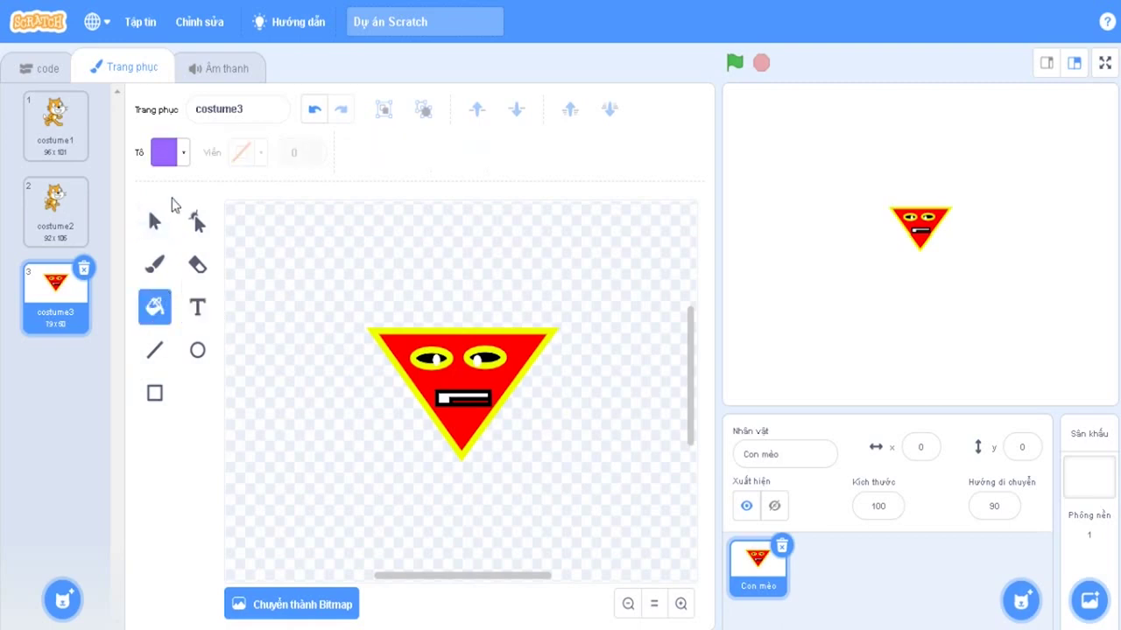
{"action": "left_click", "coordinate": [174, 155]}
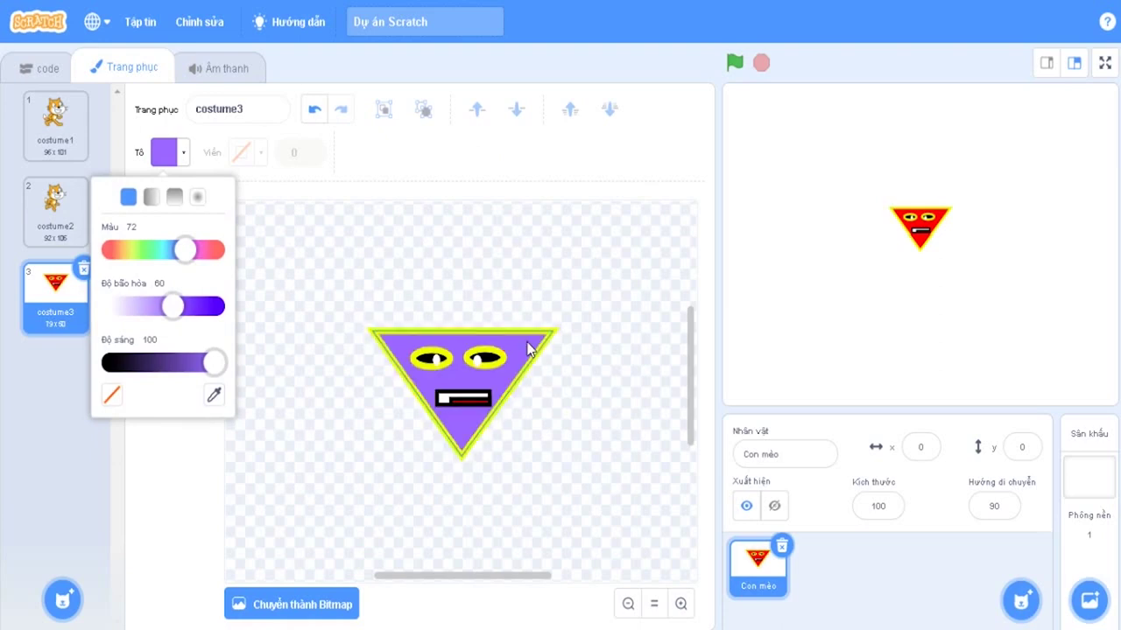
{"action": "left_click", "coordinate": [484, 361]}
{"action": "left_click", "coordinate": [433, 361]}
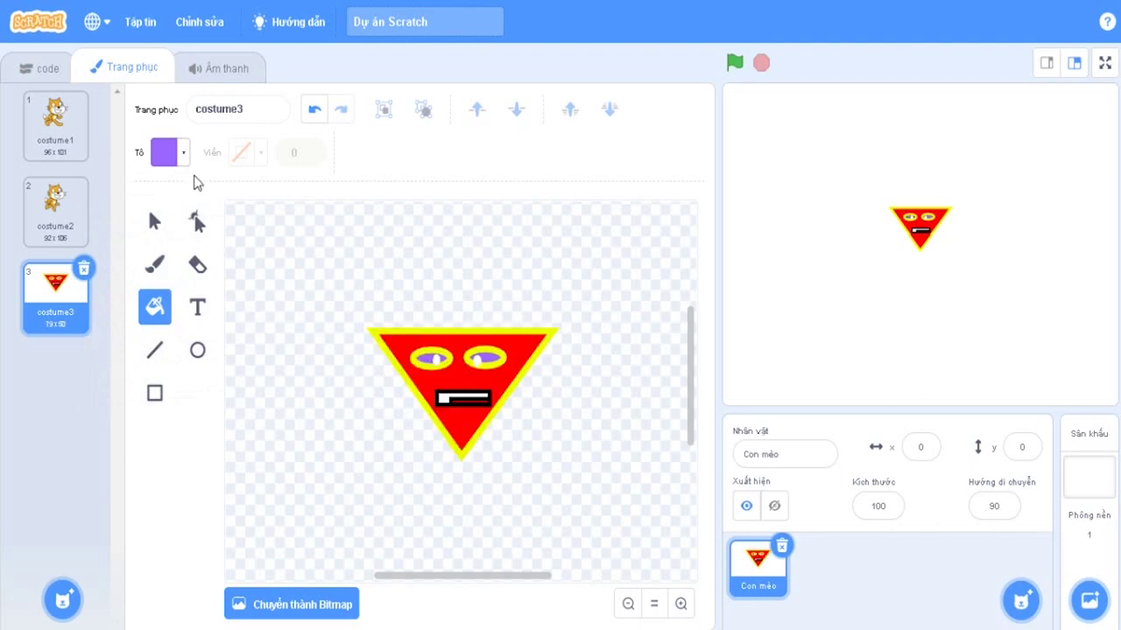
Fill the white area of the mouth with light red, using hue 0, saturation 68 and brightness 100
{"action": "left_click", "coordinate": [159, 159]}
{"action": "left_click_drag", "start_coordinate": [175, 307], "coordinate": [215, 308]}
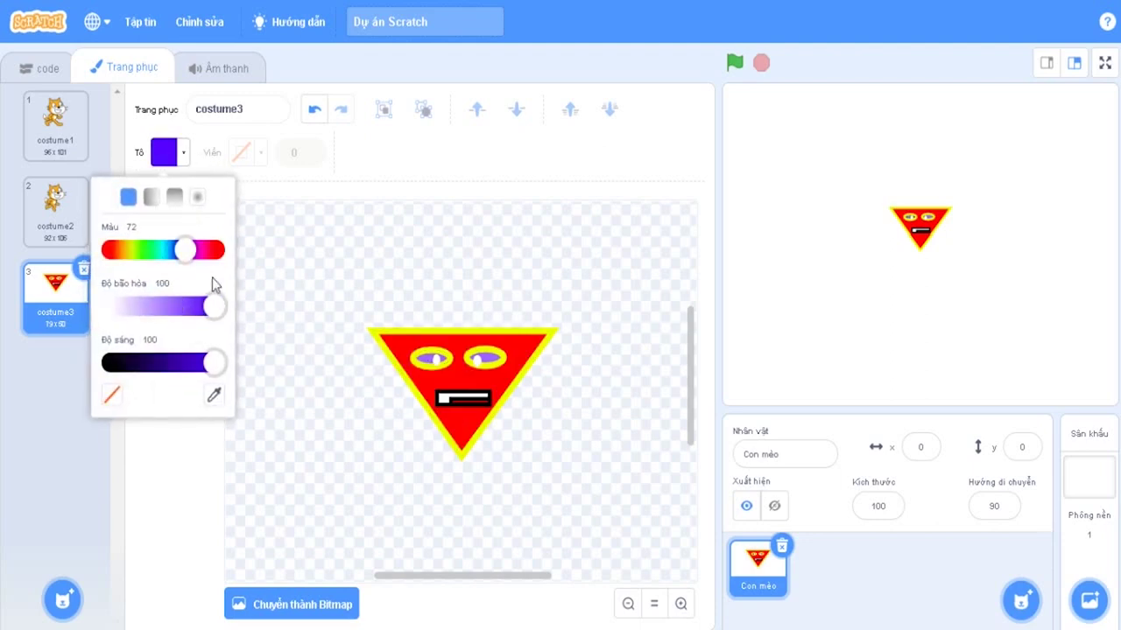
{"action": "left_click_drag", "start_coordinate": [183, 251], "coordinate": [110, 259]}
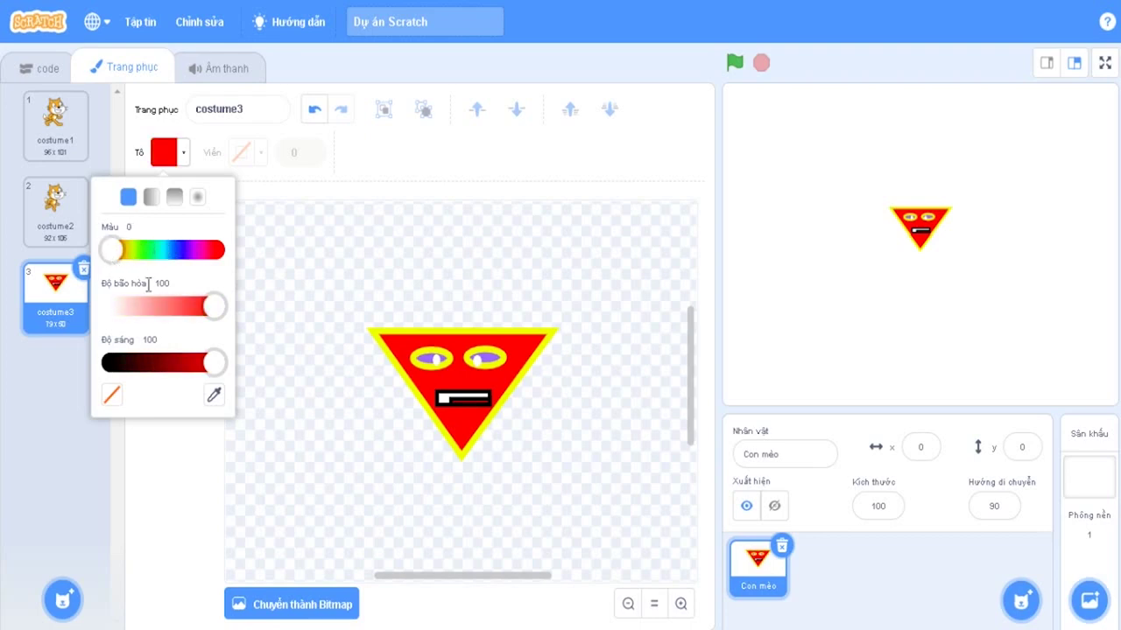
{"action": "left_click", "coordinate": [182, 306]}
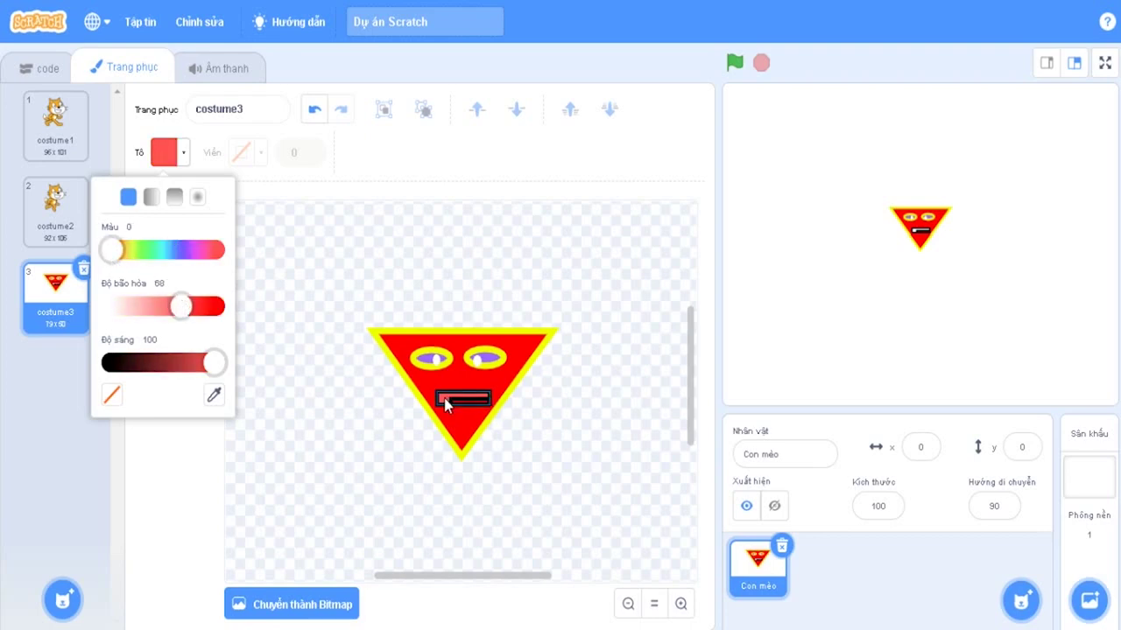
{"action": "left_click", "coordinate": [445, 403]}
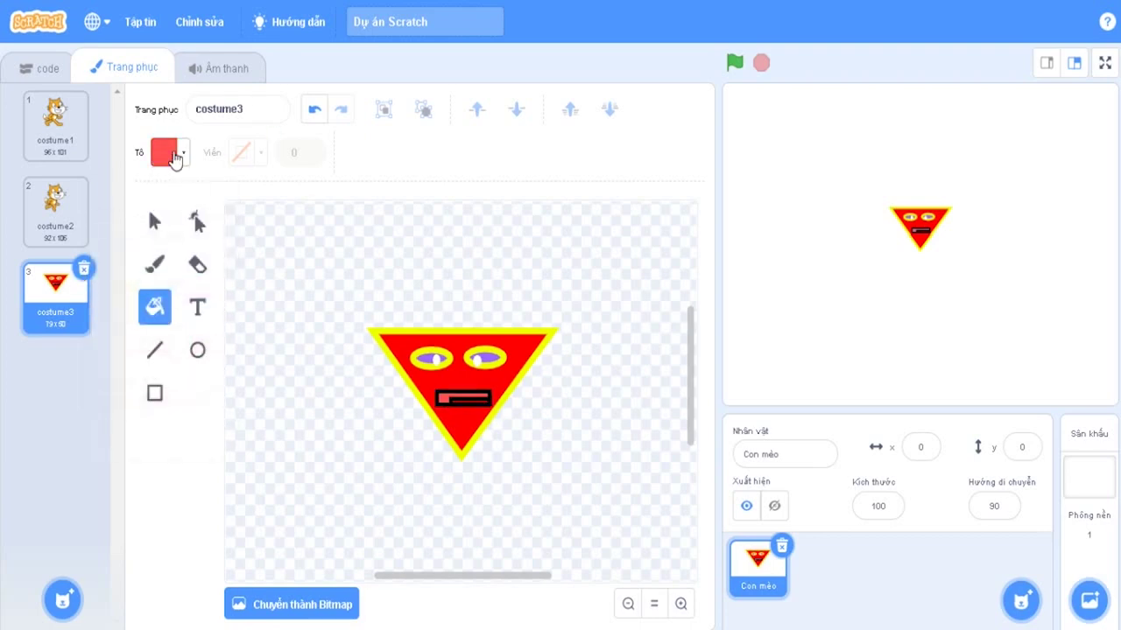
Fill the face's triangle with blue, using hue 62, saturation 68 and brightness 100
{"action": "left_click", "coordinate": [175, 154]}
{"action": "left_click_drag", "start_coordinate": [111, 251], "coordinate": [173, 246]}
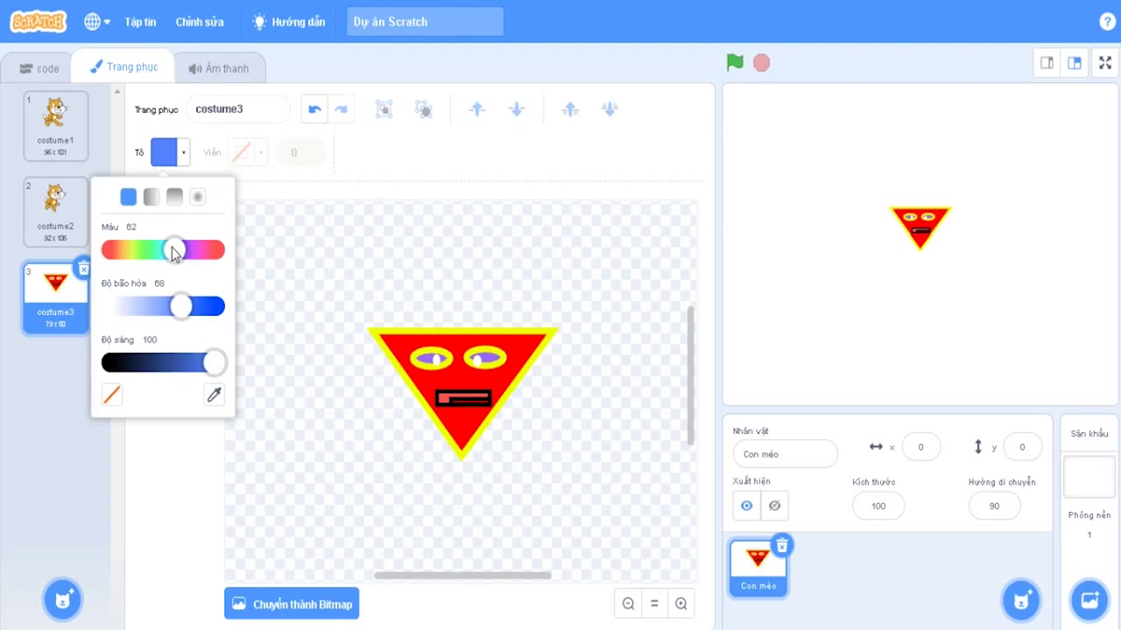
{"action": "left_click", "coordinate": [393, 350]}
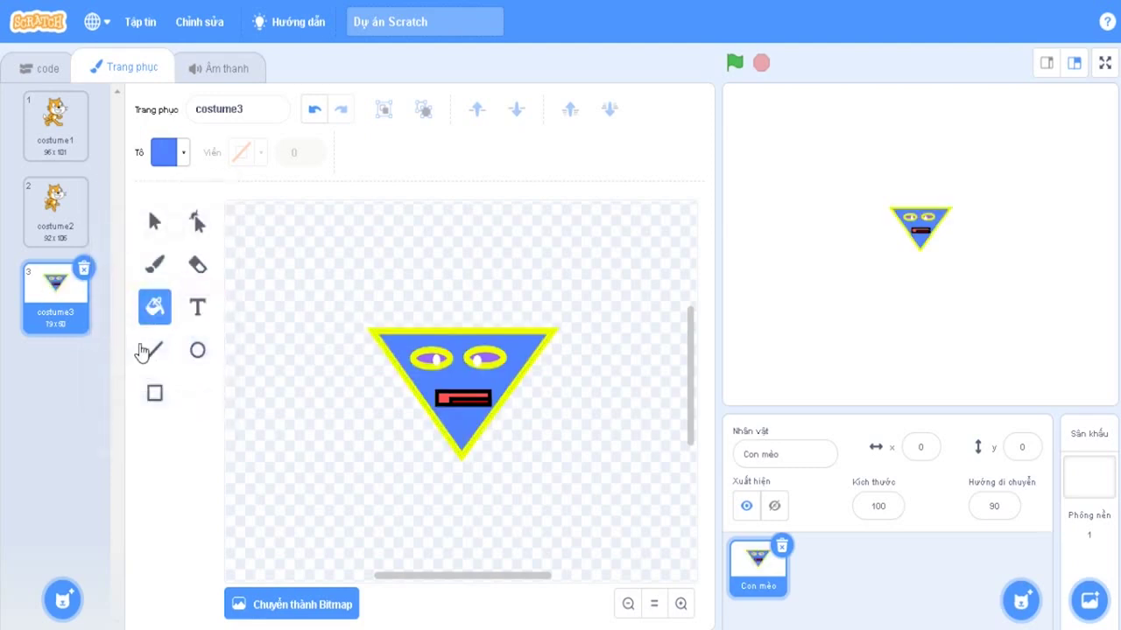
Try moving the blue triangle alone and all the face's shapes together, undoing each move
{"action": "left_click", "coordinate": [155, 350]}
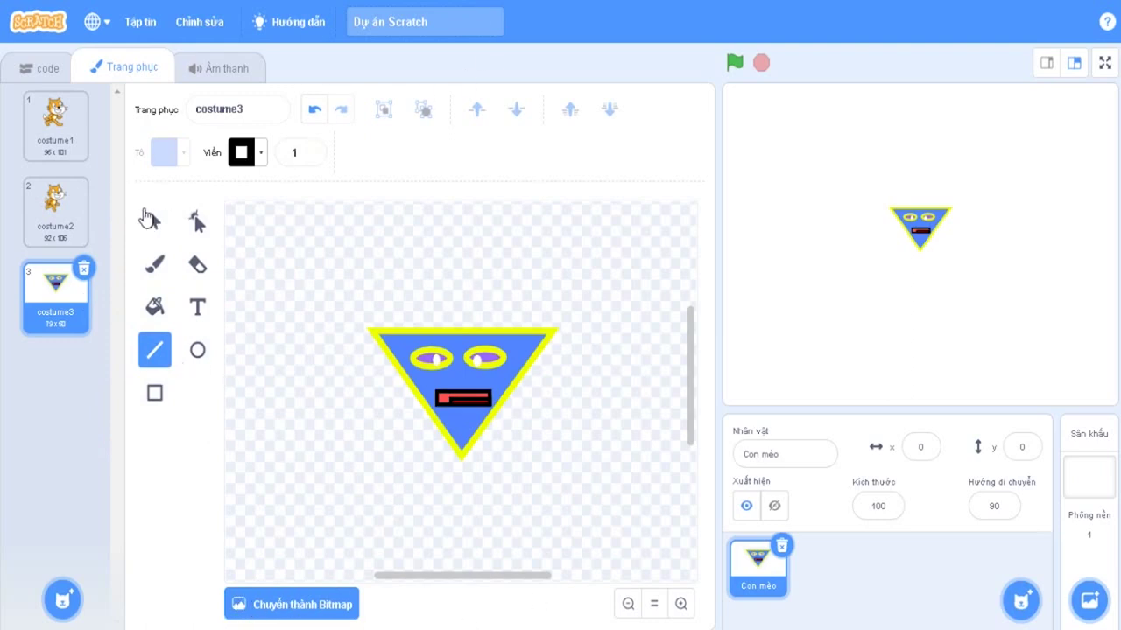
{"action": "left_click", "coordinate": [154, 222]}
{"action": "left_click", "coordinate": [410, 340]}
{"action": "left_click", "coordinate": [410, 340]}
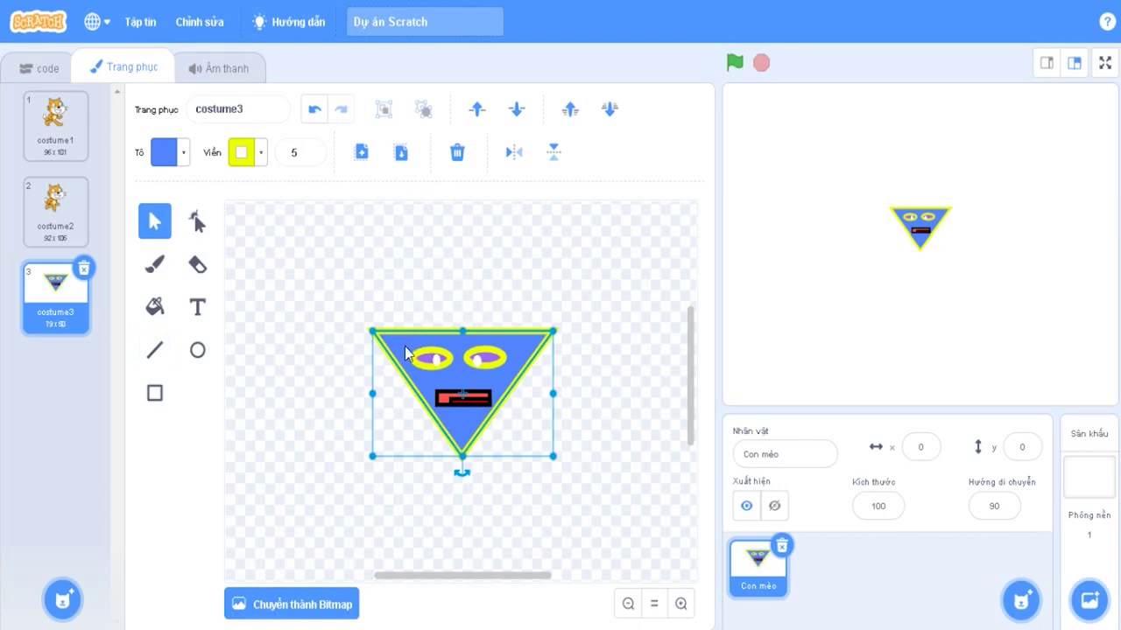
{"action": "left_click", "coordinate": [393, 285]}
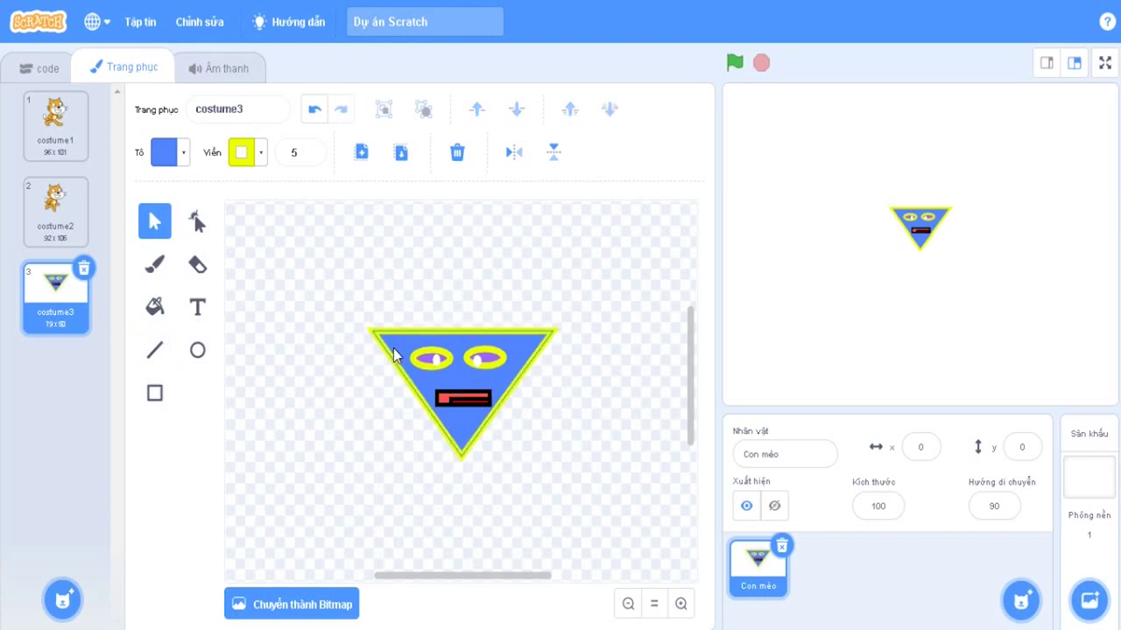
{"action": "left_click_drag", "start_coordinate": [394, 355], "coordinate": [267, 252]}
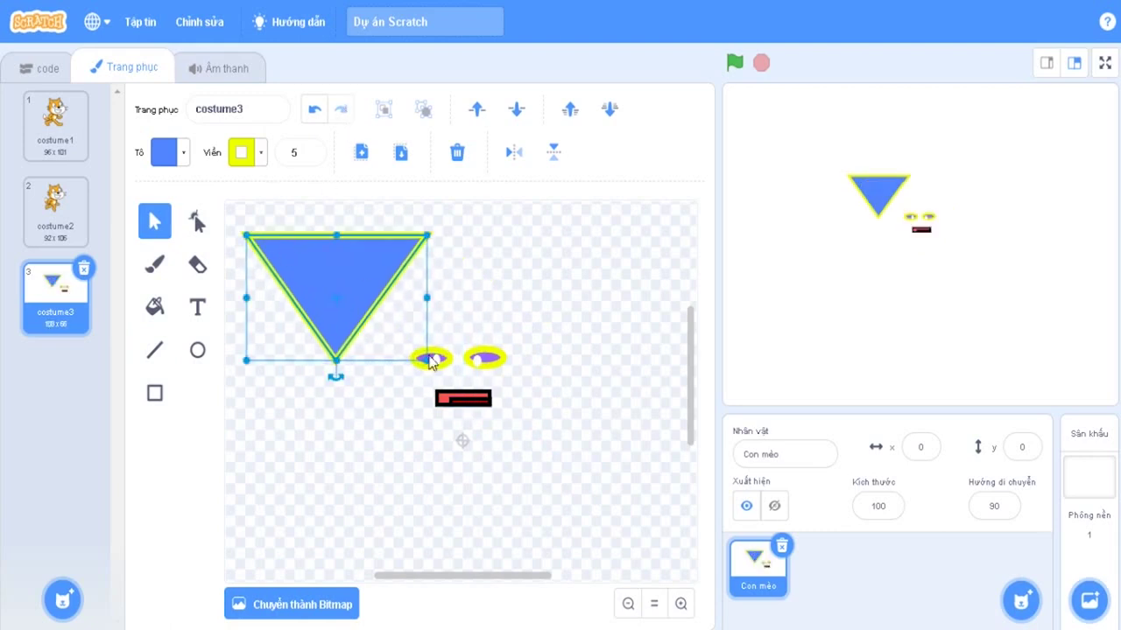
{"action": "left_click", "coordinate": [314, 109]}
{"action": "left_click_drag", "start_coordinate": [461, 394], "coordinate": [429, 360]}
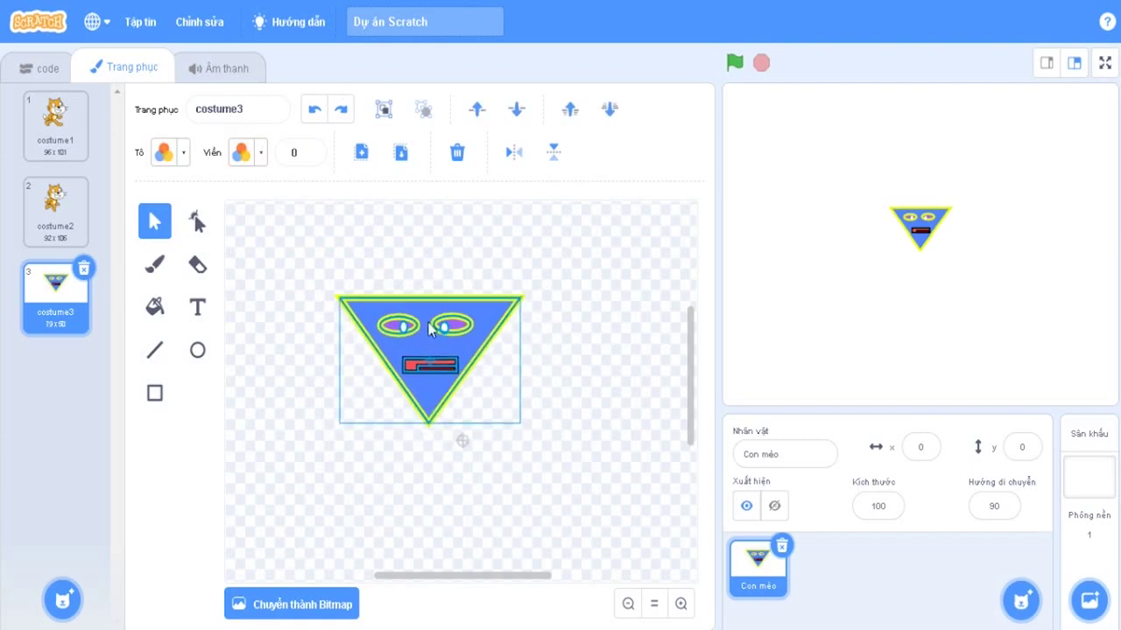
{"action": "left_click", "coordinate": [313, 109]}
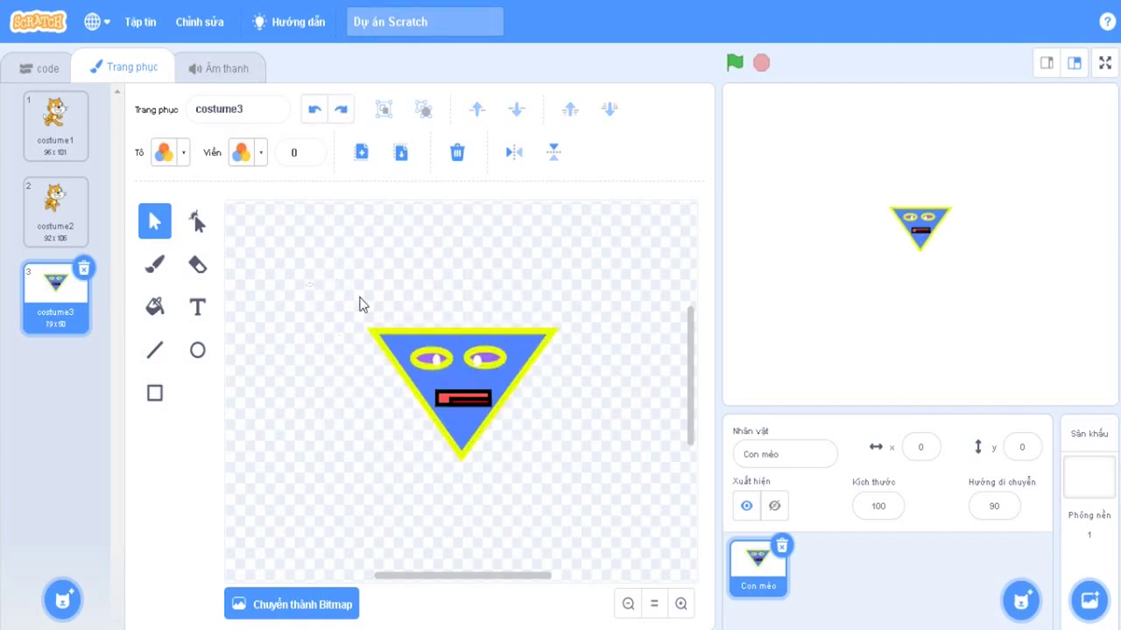
Select all the shapes of the face and group them
{"action": "left_click_drag", "start_coordinate": [546, 467], "coordinate": [391, 252]}
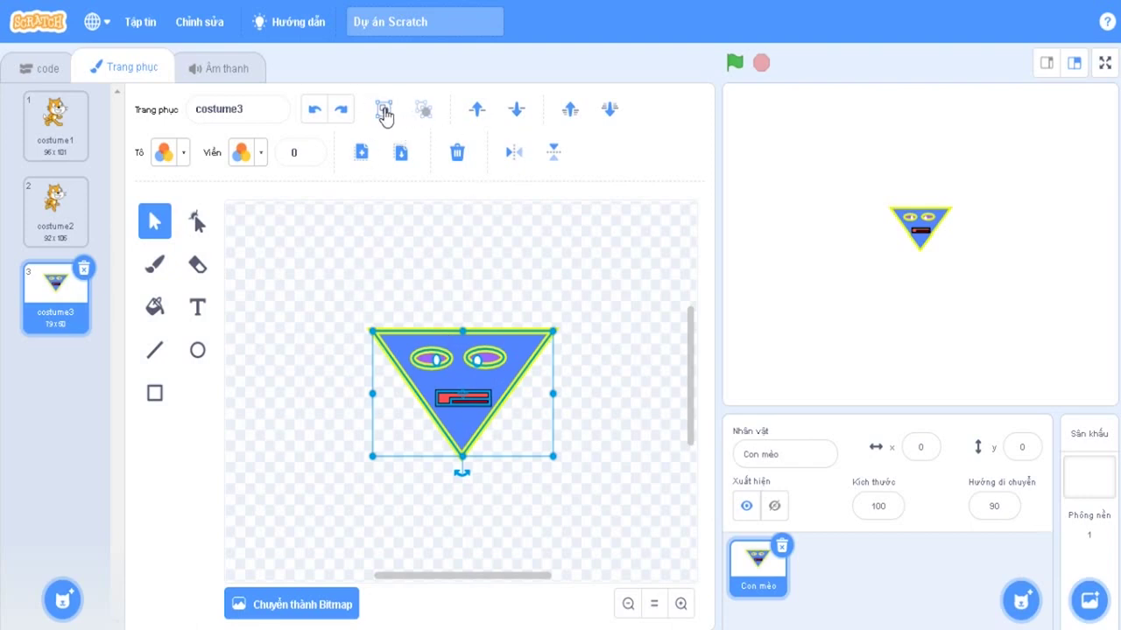
{"action": "left_click", "coordinate": [377, 118]}
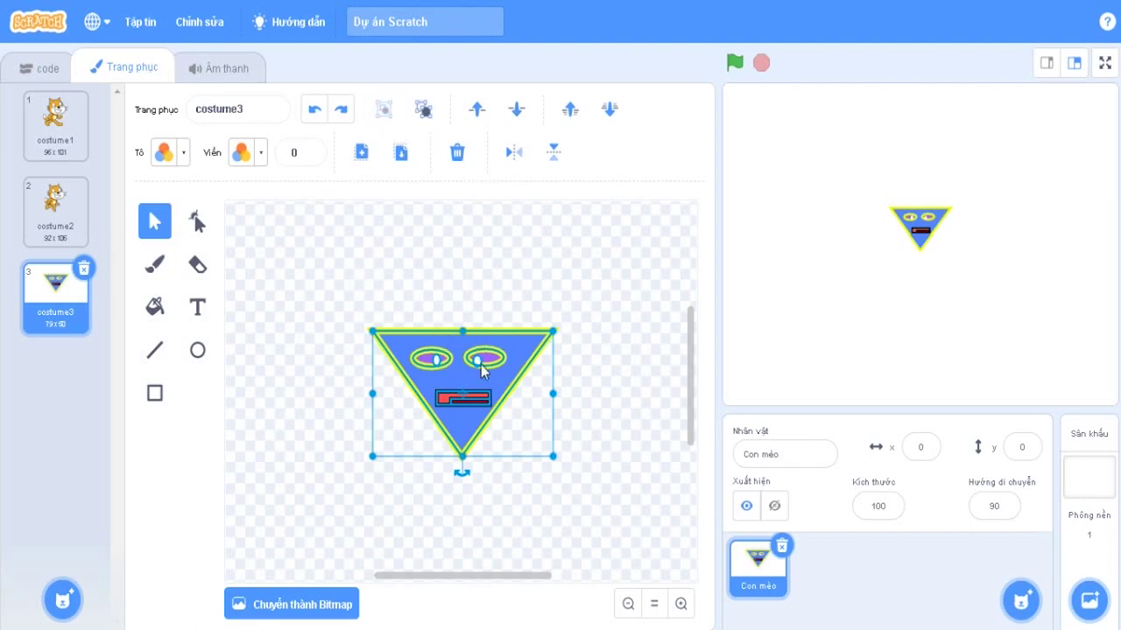
{"action": "left_click", "coordinate": [447, 285]}
Move the grouped face up and to the left, undo the move and clear the selection
{"action": "left_click", "coordinate": [494, 359]}
{"action": "left_click_drag", "start_coordinate": [511, 372], "coordinate": [388, 242]}
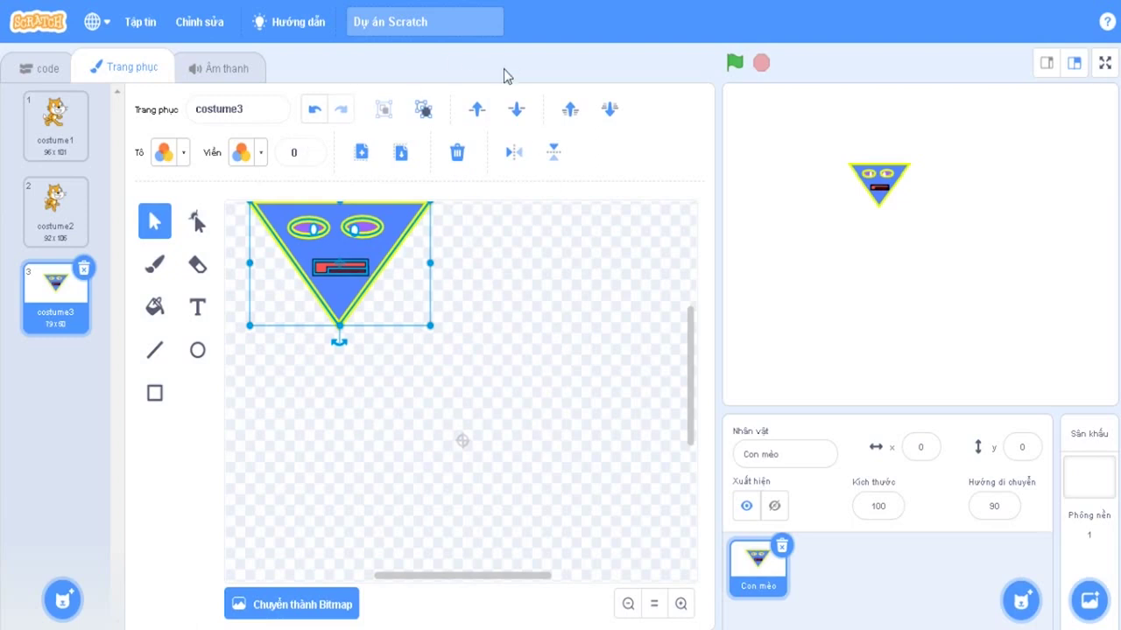
{"action": "left_click", "coordinate": [314, 109]}
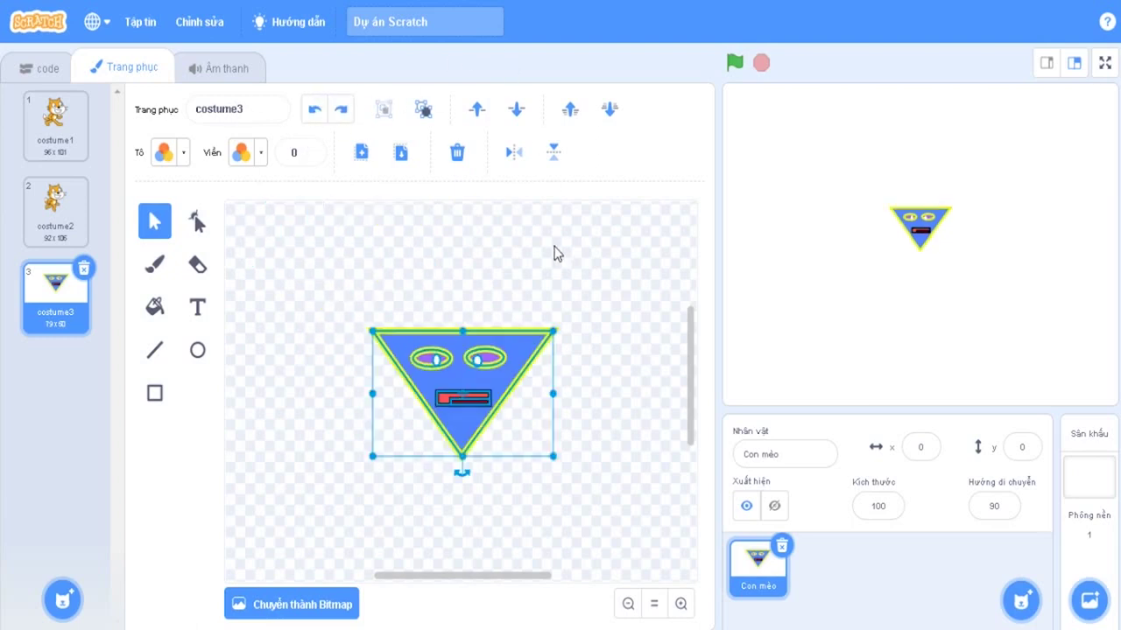
{"action": "left_click", "coordinate": [653, 368]}
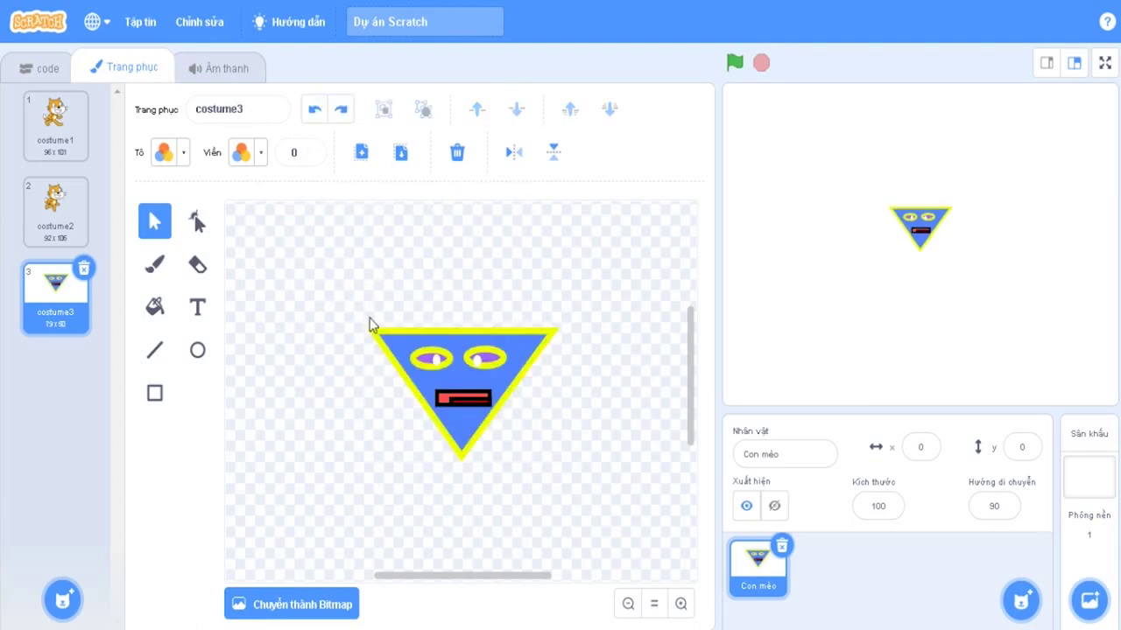
Ungroup the face into its separate shapes and clear the selection
{"action": "left_click_drag", "start_coordinate": [370, 324], "coordinate": [455, 363]}
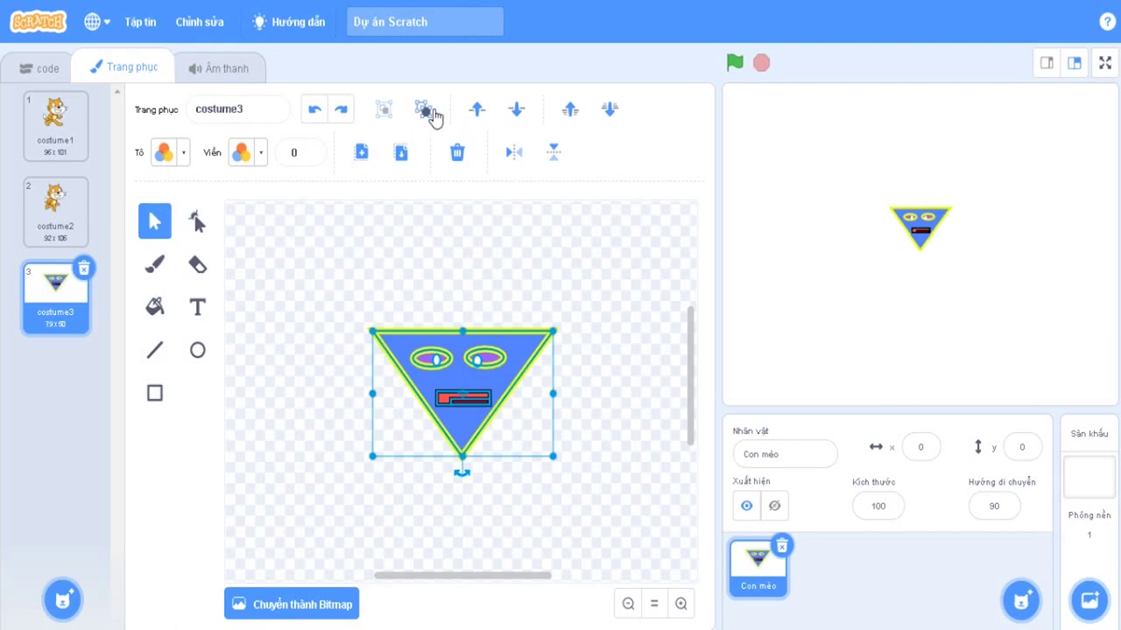
{"action": "left_click", "coordinate": [517, 234]}
{"action": "left_click", "coordinate": [476, 407]}
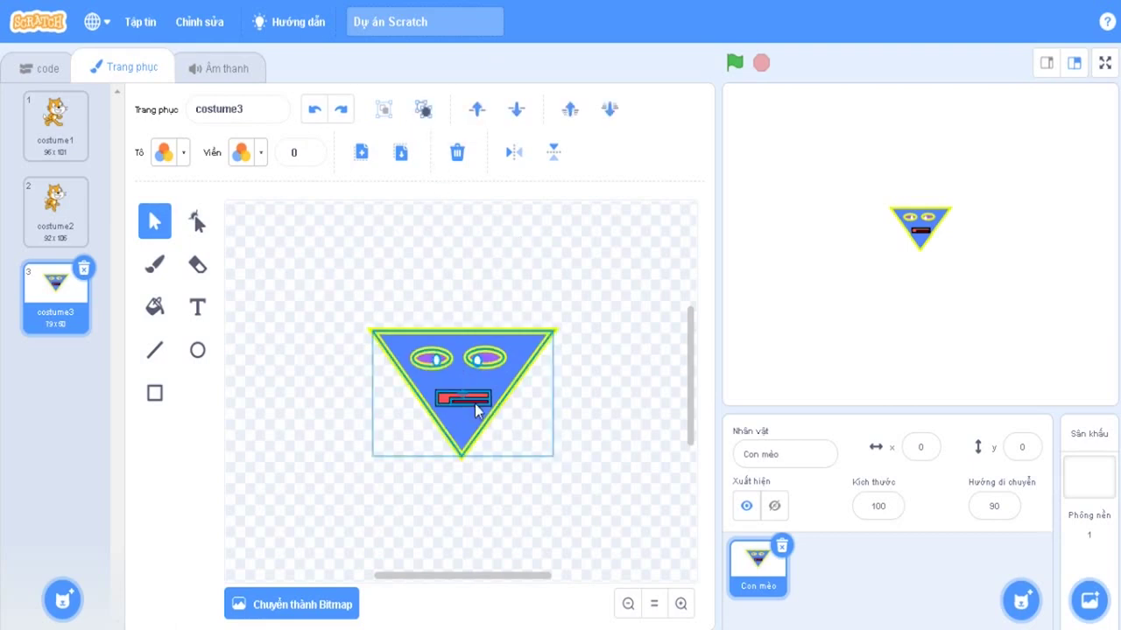
{"action": "left_click", "coordinate": [423, 109]}
{"action": "left_click", "coordinate": [478, 233]}
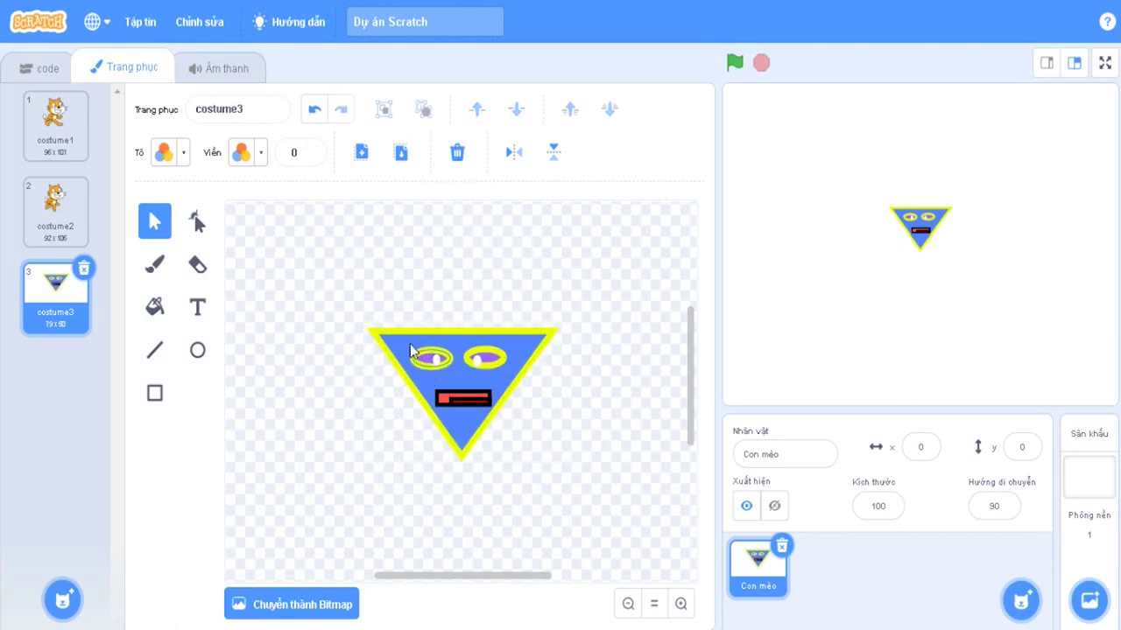
Move the ungrouped triangle up and to the left, away from the eyes and mouth, and undo the move
{"action": "left_click_drag", "start_coordinate": [470, 326], "coordinate": [381, 279]}
{"action": "left_click", "coordinate": [401, 268]}
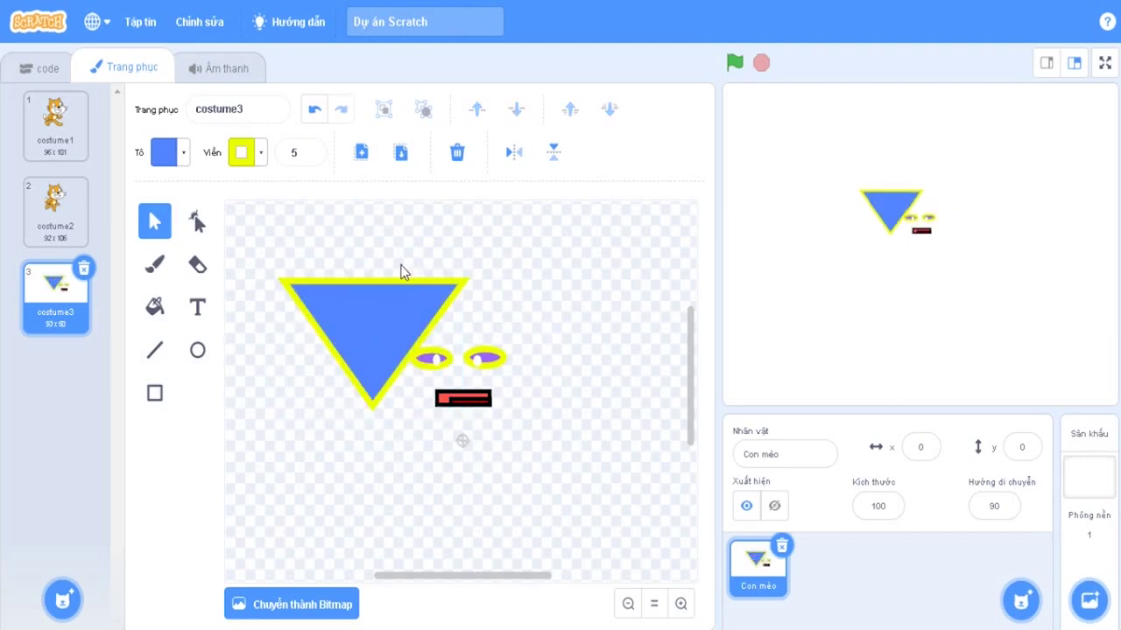
{"action": "left_click", "coordinate": [383, 312]}
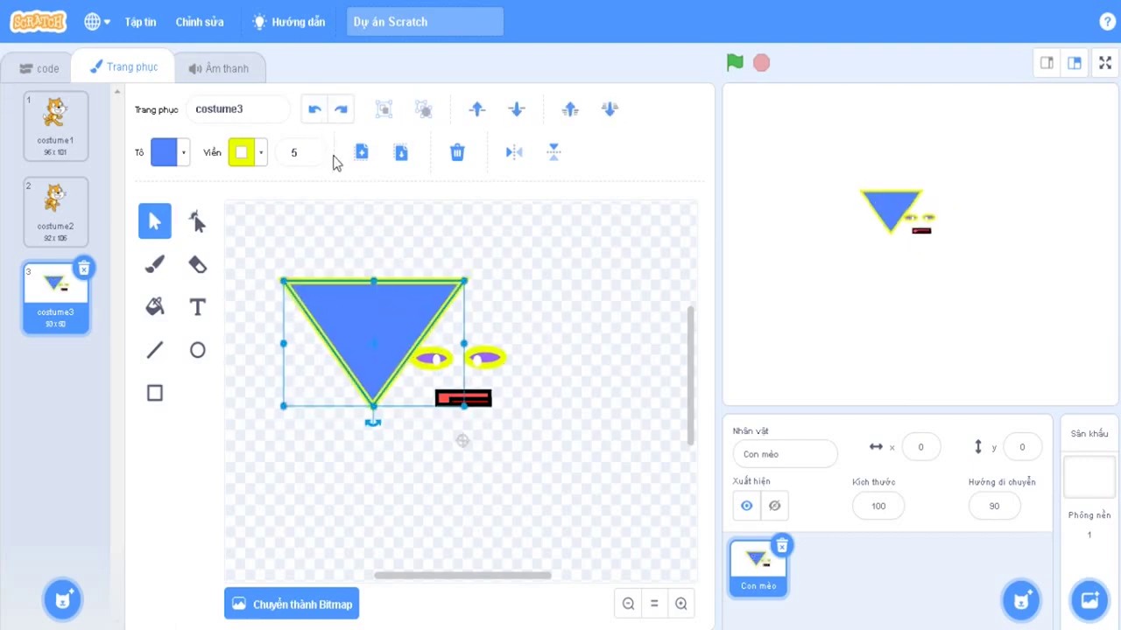
{"action": "left_click", "coordinate": [317, 121]}
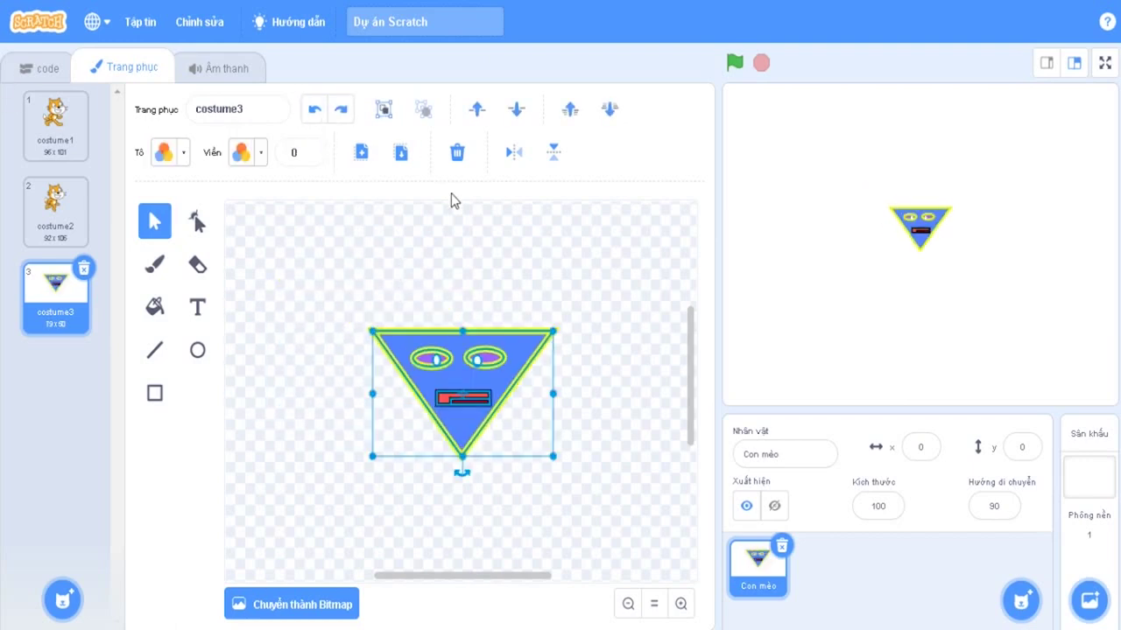
Deselect the face's shapes and convert the costume to bitmap
{"action": "left_click", "coordinate": [200, 352]}
{"action": "left_click", "coordinate": [343, 114]}
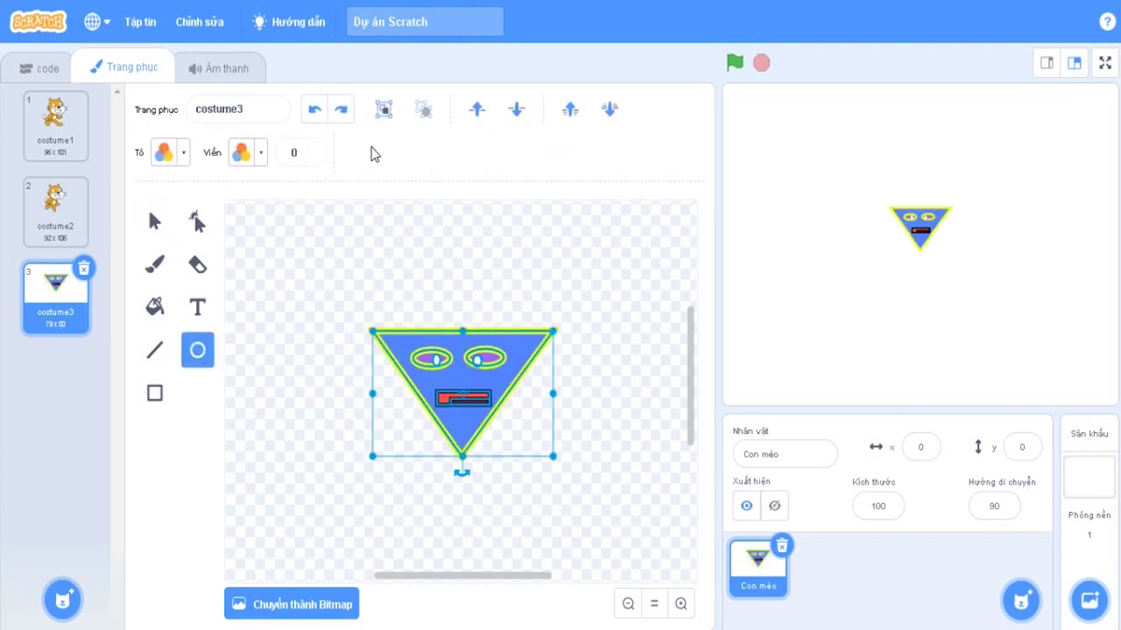
{"action": "left_click", "coordinate": [412, 299]}
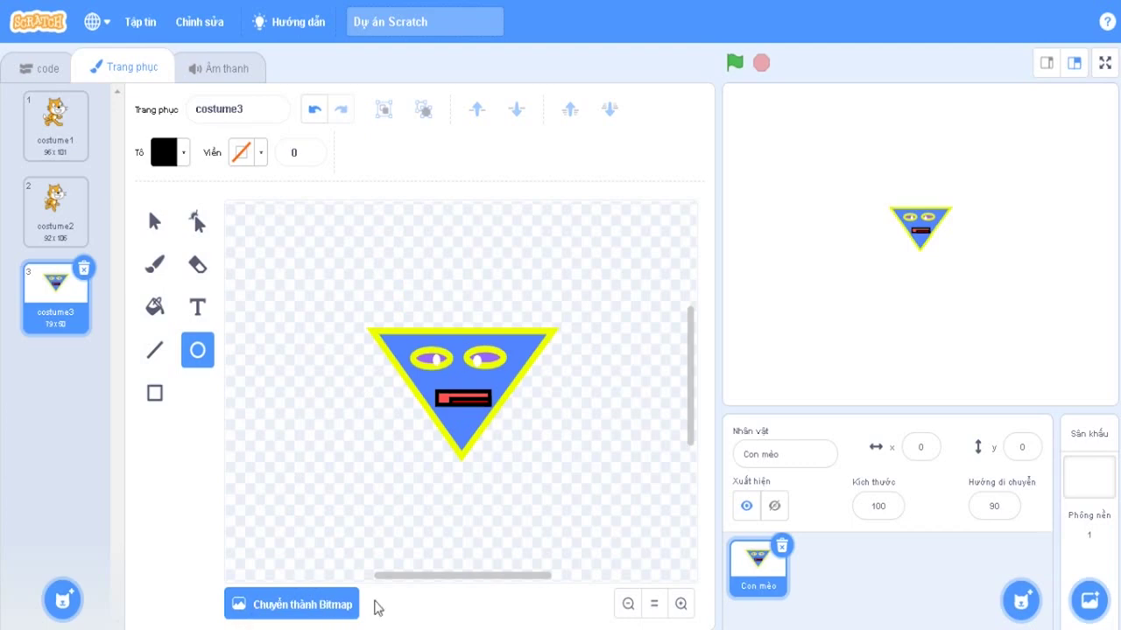
{"action": "left_click", "coordinate": [337, 605]}
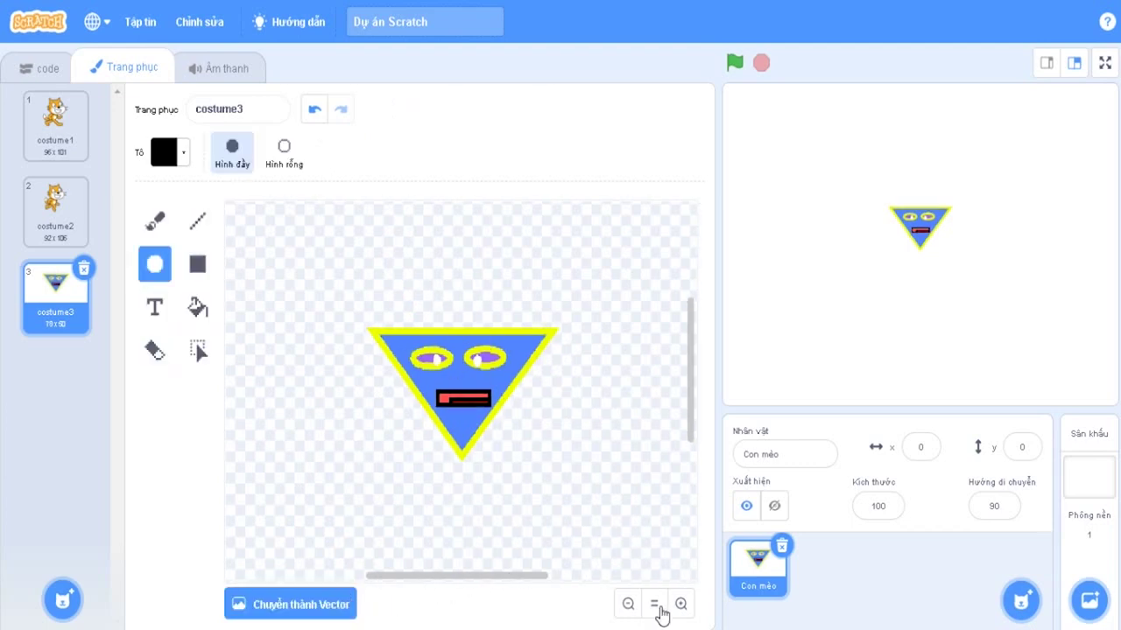
Examine the pixel edges of the bitmap face at several zoom levels
{"action": "left_click", "coordinate": [681, 603]}
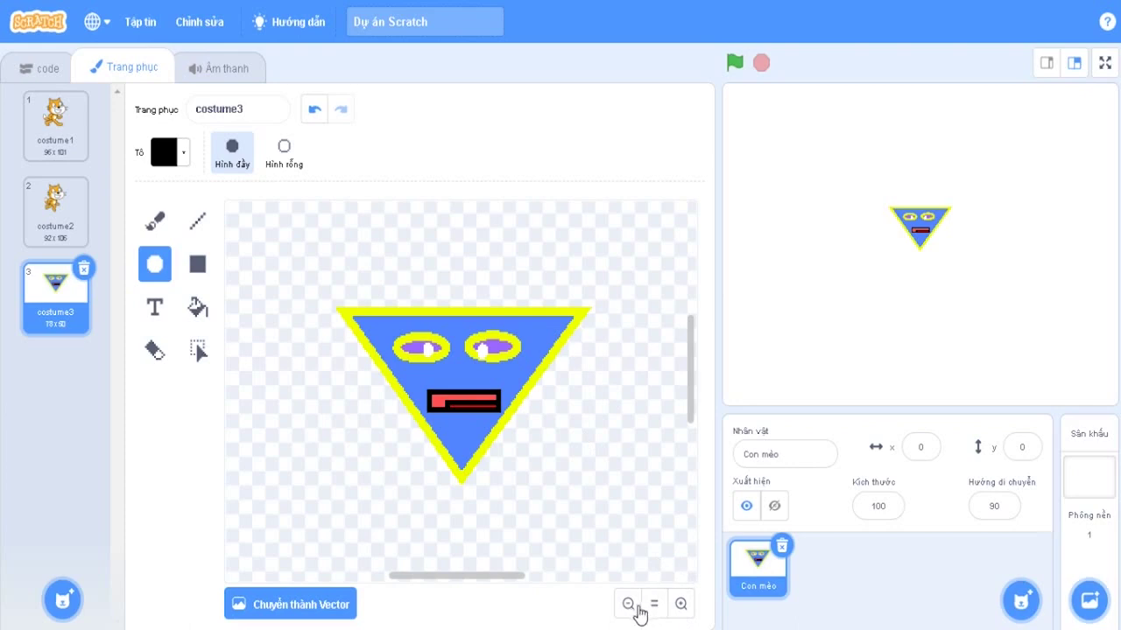
{"action": "left_click", "coordinate": [629, 604]}
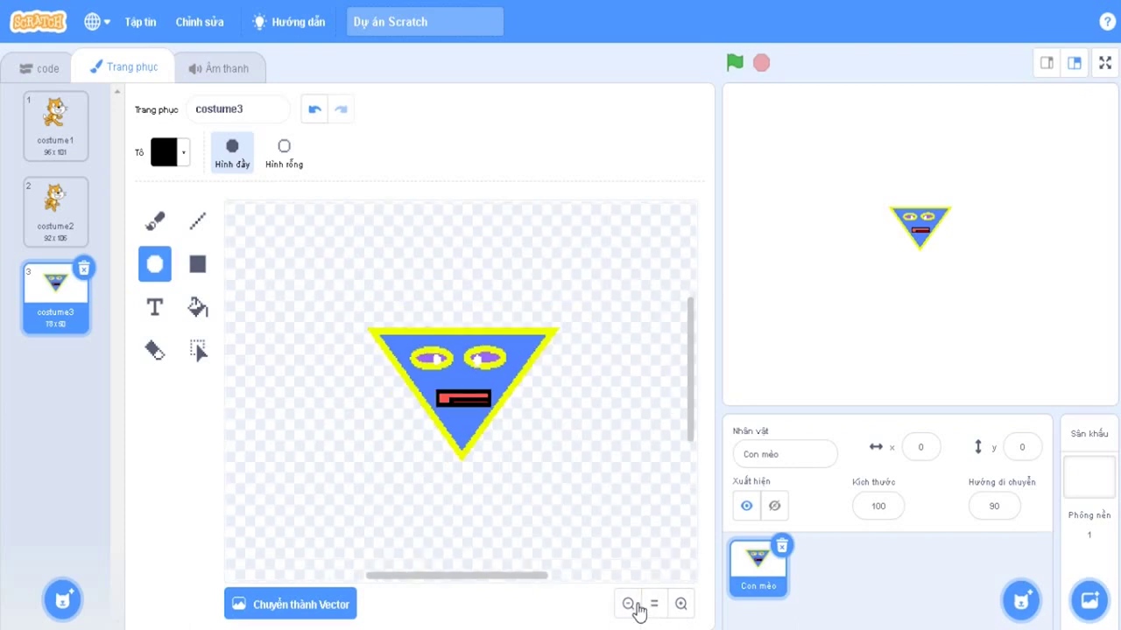
{"action": "left_click", "coordinate": [680, 604]}
{"action": "left_click", "coordinate": [654, 604]}
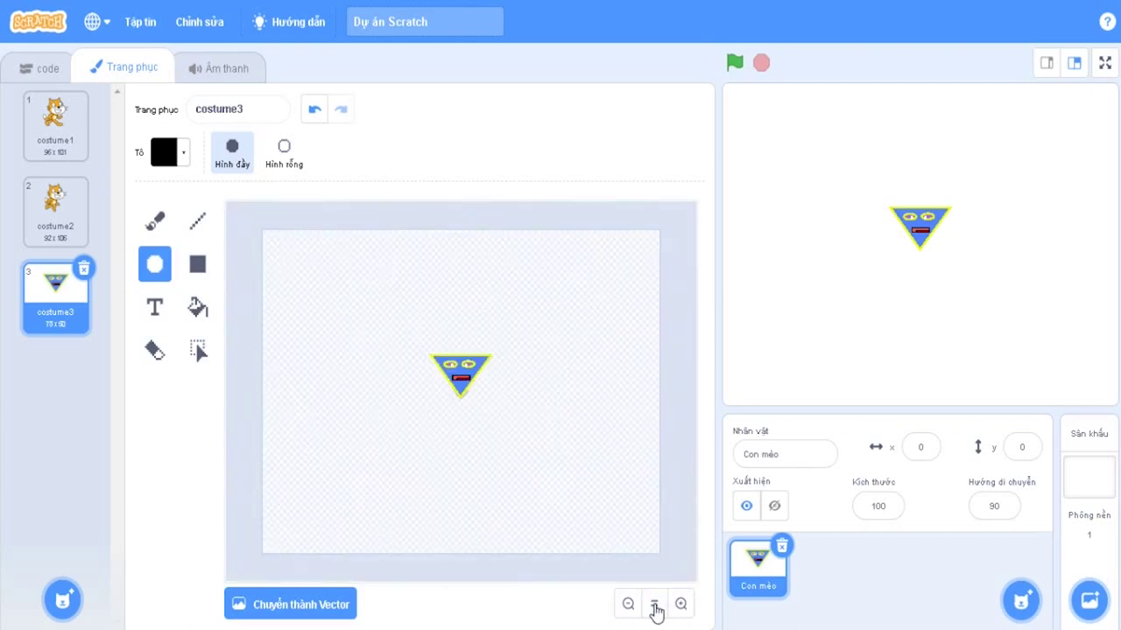
{"action": "left_click", "coordinate": [680, 604]}
{"action": "left_click", "coordinate": [680, 604]}
{"action": "left_click", "coordinate": [681, 604]}
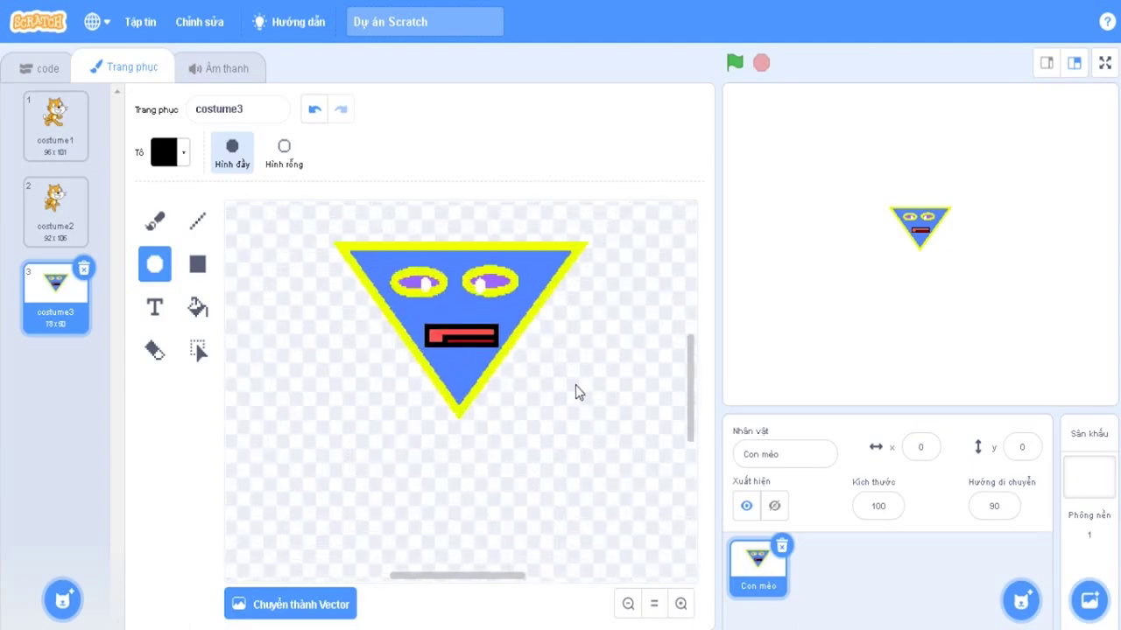
{"action": "scroll", "coordinate": [576, 393], "scroll_direction": "up", "scroll_amount": 2}
{"action": "scroll", "coordinate": [575, 393], "scroll_direction": "down", "scroll_amount": 2}
{"action": "scroll", "coordinate": [575, 393], "scroll_direction": "up", "scroll_amount": 5}
{"action": "scroll", "coordinate": [575, 393], "scroll_direction": "down", "scroll_amount": 3}
Paint a short black brush stroke of size 10 near the mouth and undo it
{"action": "left_click", "coordinate": [154, 221]}
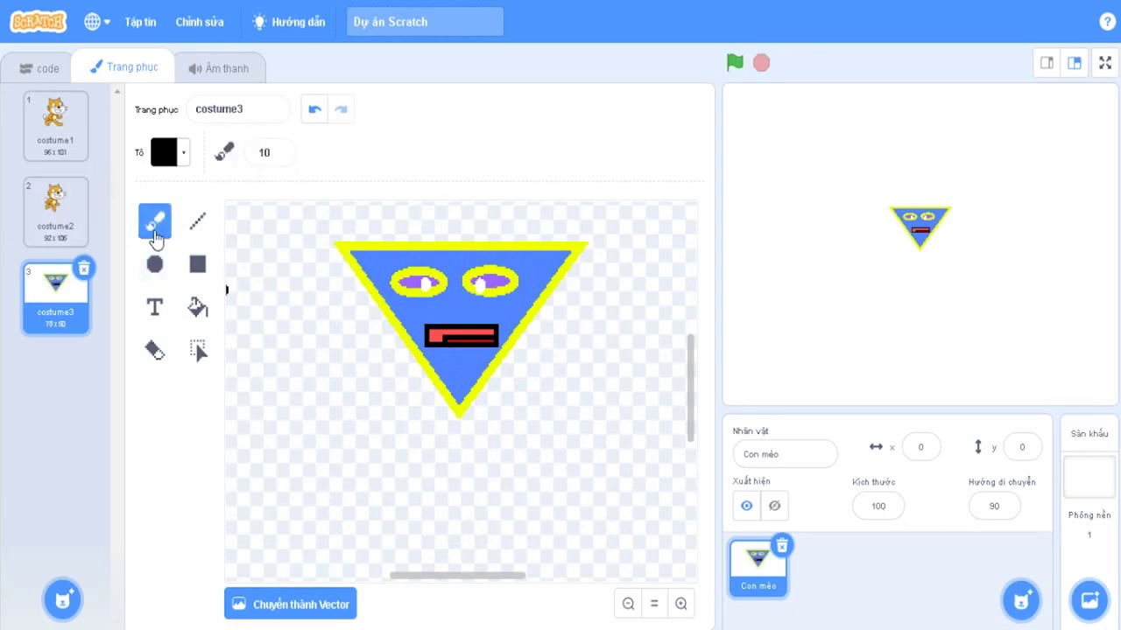
{"action": "left_click", "coordinate": [197, 348]}
{"action": "left_click", "coordinate": [155, 221]}
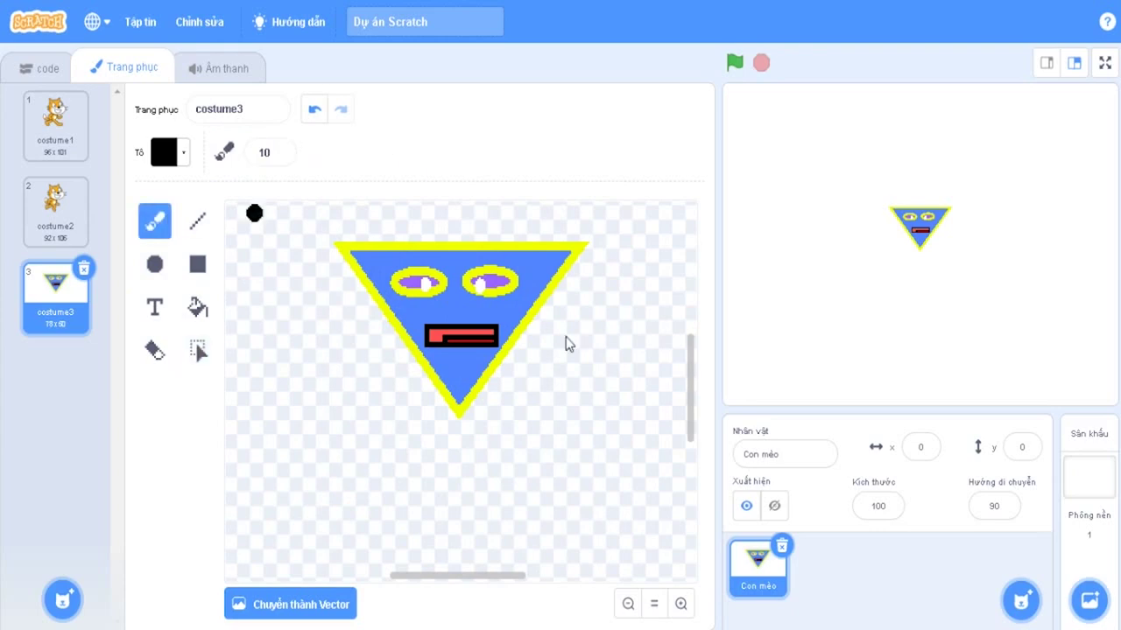
{"action": "mouse_move", "coordinate": [419, 357]}
{"action": "left_mouse_down"}
{"action": "mouse_move", "coordinate": [396, 373]}
{"action": "mouse_move", "coordinate": [500, 460]}
{"action": "mouse_move", "coordinate": [513, 383]}
{"action": "mouse_move", "coordinate": [460, 379]}
{"action": "left_mouse_up"}
{"action": "left_click", "coordinate": [317, 109]}
Draw a black line of thickness 10 from the triangle's left edge diagonally down to the left, and undo it
{"action": "left_click", "coordinate": [199, 222]}
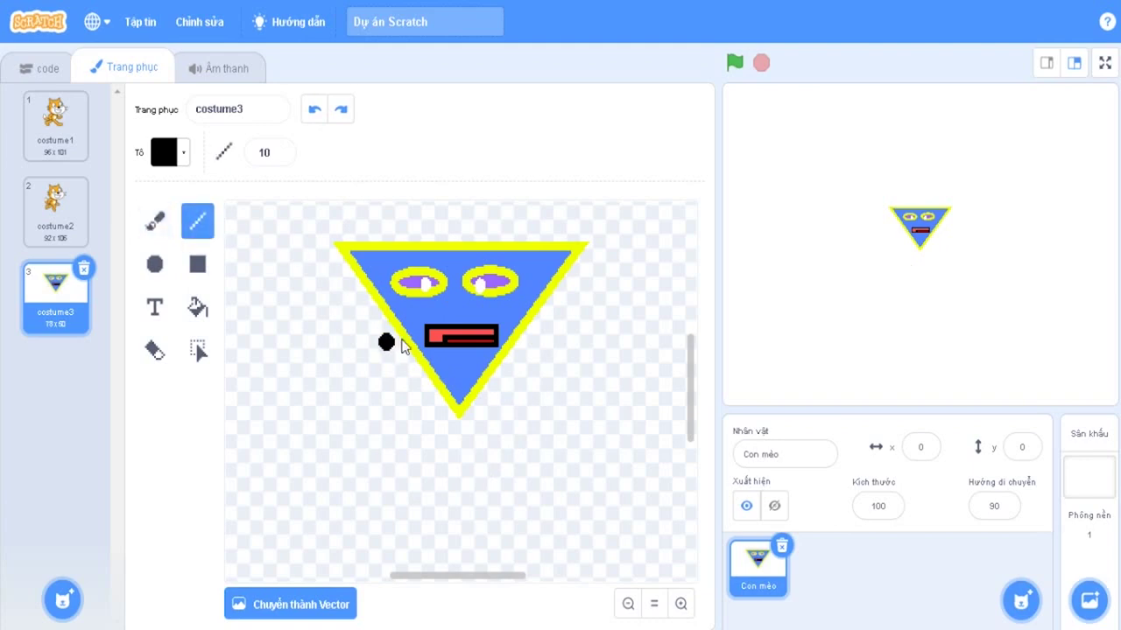
{"action": "left_click_drag", "start_coordinate": [398, 333], "coordinate": [328, 479]}
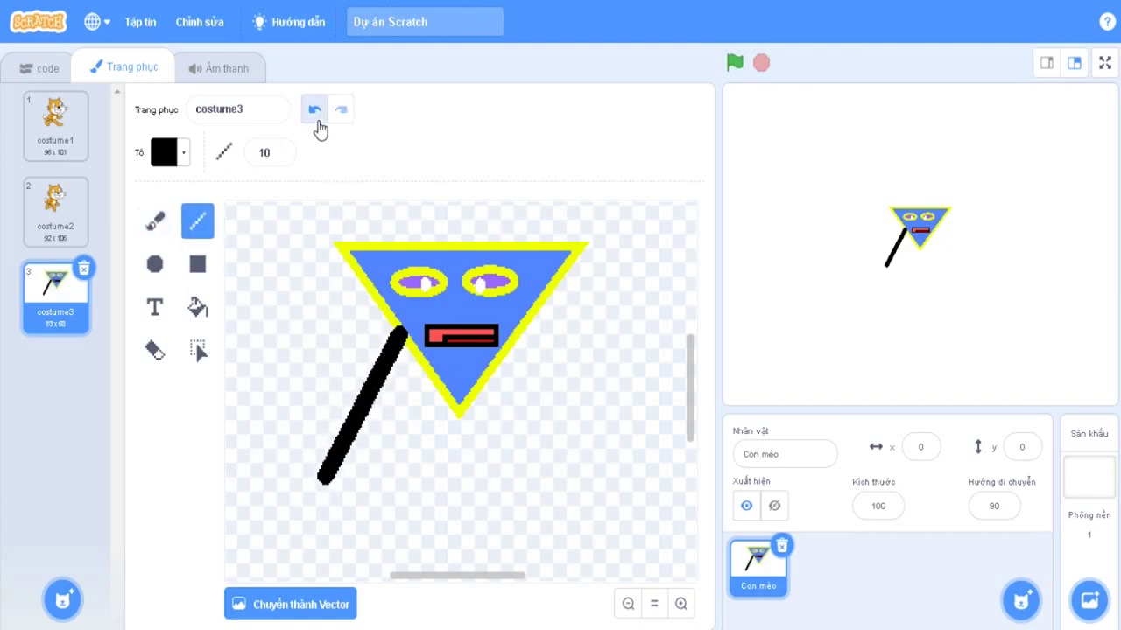
{"action": "left_click", "coordinate": [314, 111]}
Draw a filled black upright ellipse to the left of the triangular face
{"action": "left_click", "coordinate": [155, 265]}
{"action": "left_click_drag", "start_coordinate": [246, 296], "coordinate": [341, 425]}
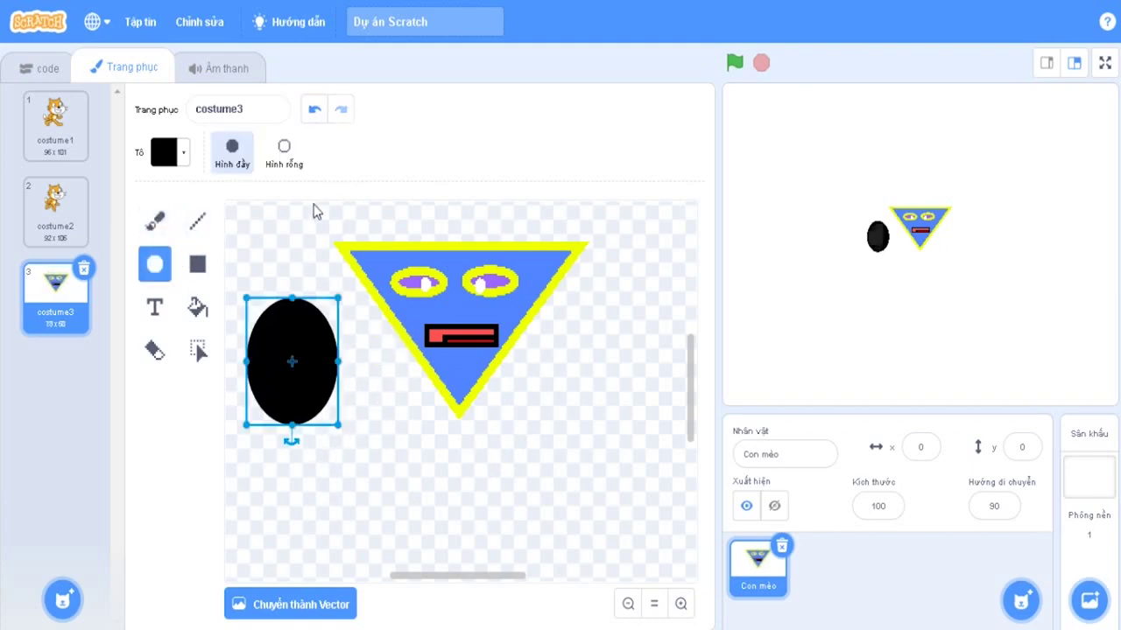
Undo the ellipse, draw a filled black rectangle over the triangle's left edge, and undo it as well
{"action": "left_click", "coordinate": [314, 112]}
{"action": "left_click", "coordinate": [197, 264]}
{"action": "left_click_drag", "start_coordinate": [316, 302], "coordinate": [400, 422]}
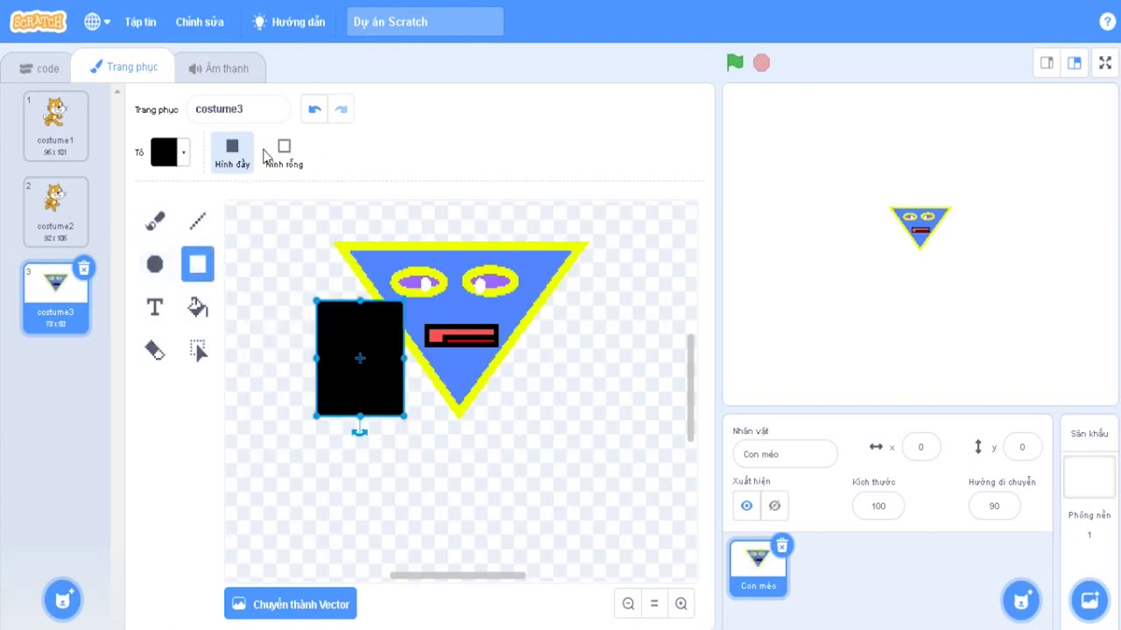
{"action": "left_click", "coordinate": [314, 109]}
Add the black text "d" in the Pixel font at the triangle's left edge and undo it
{"action": "left_click", "coordinate": [154, 307]}
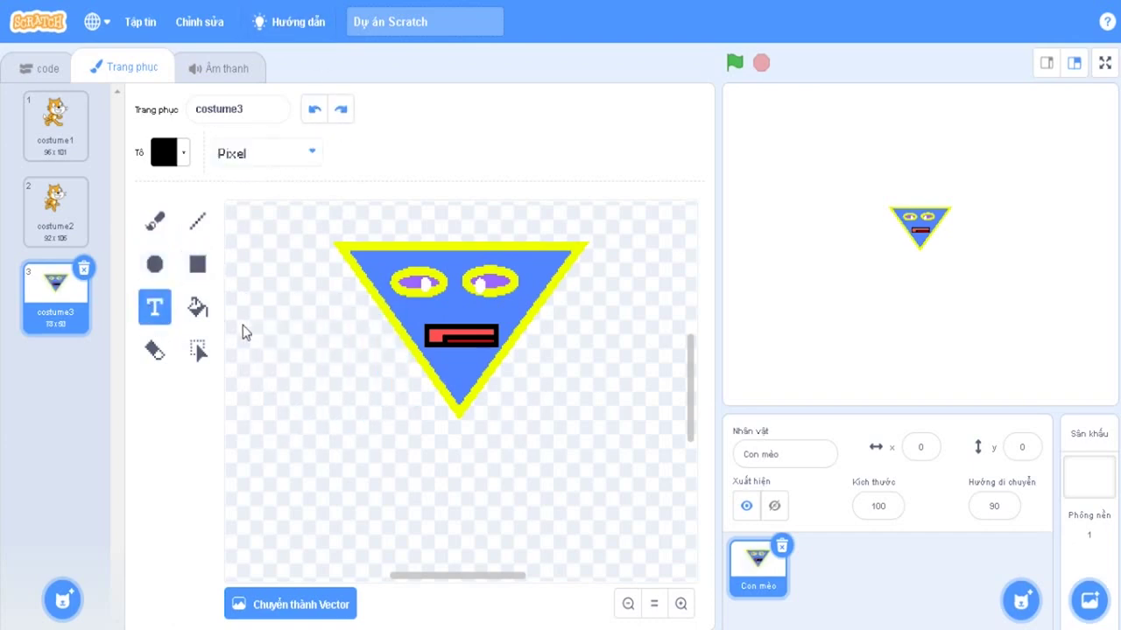
{"action": "left_click", "coordinate": [372, 367]}
{"action": "type", "text": "d"}
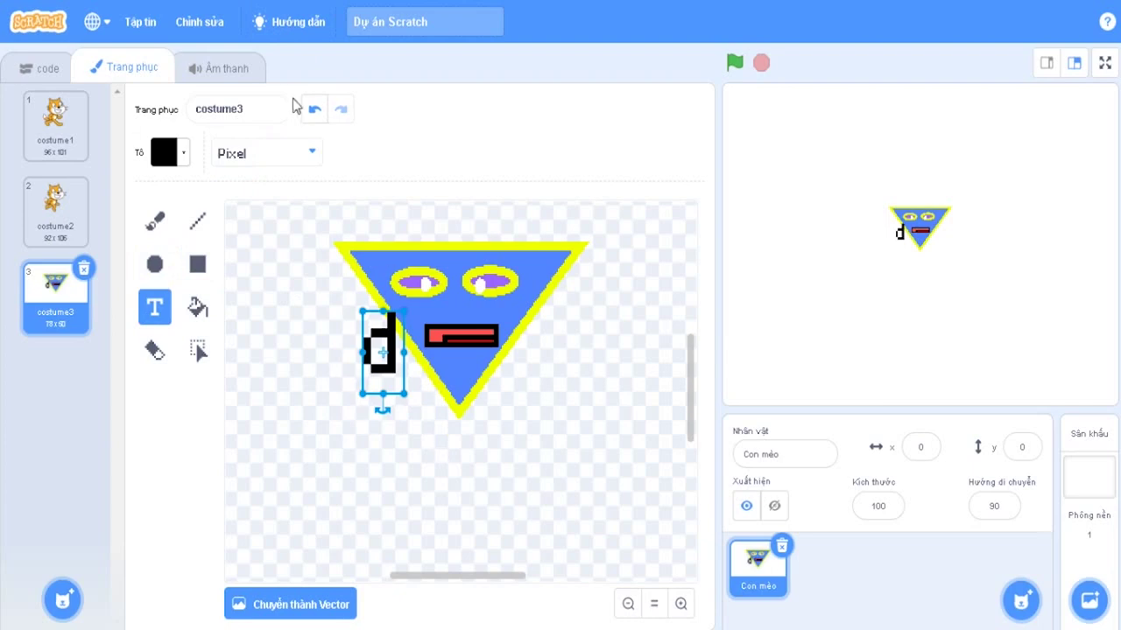
{"action": "left_click", "coordinate": [314, 109]}
Fill the blue area of the triangular face with black and undo the fill
{"action": "left_click", "coordinate": [198, 308]}
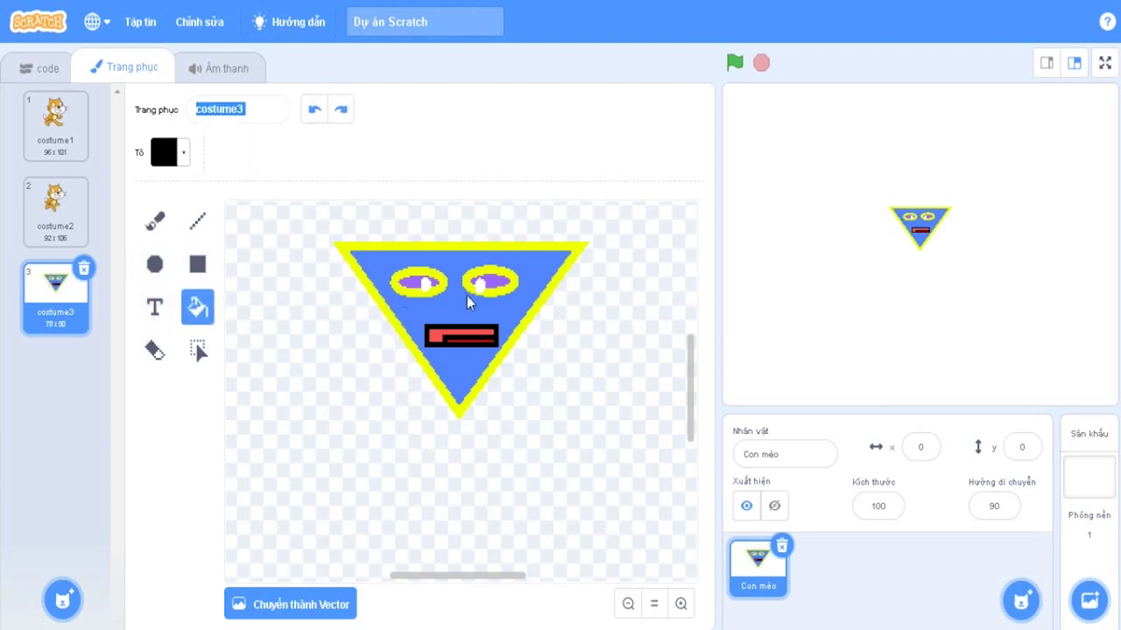
{"action": "left_click", "coordinate": [449, 313]}
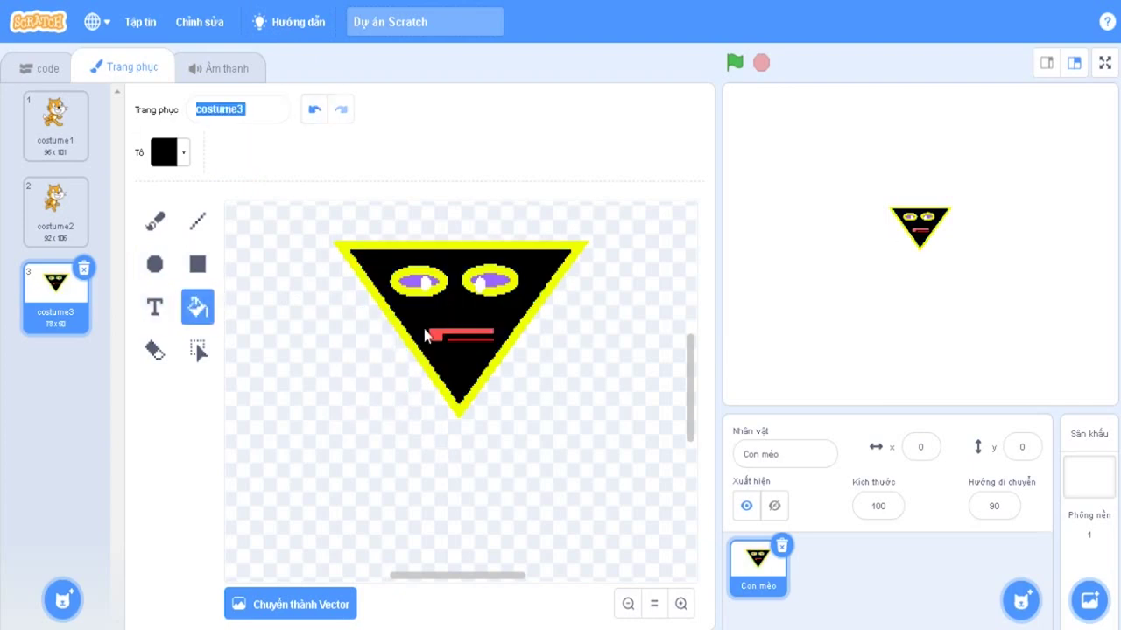
{"action": "key", "text": "ctrl+z"}
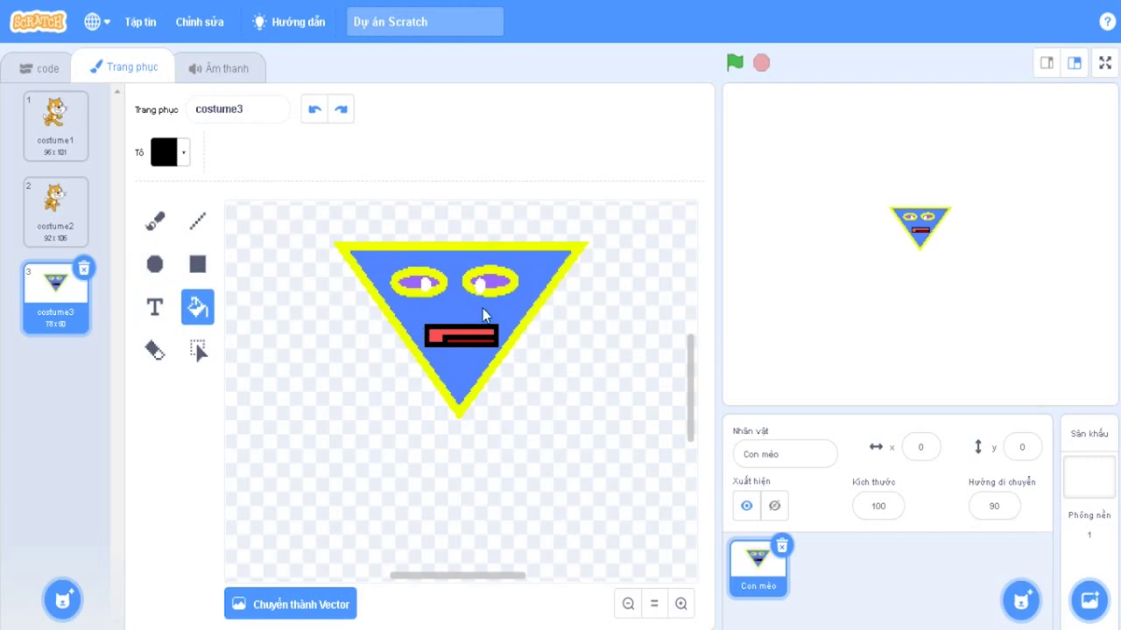
Fill the blue face area with black, refill it with bright red, and undo the fills until it is blue again
{"action": "left_click", "coordinate": [464, 309]}
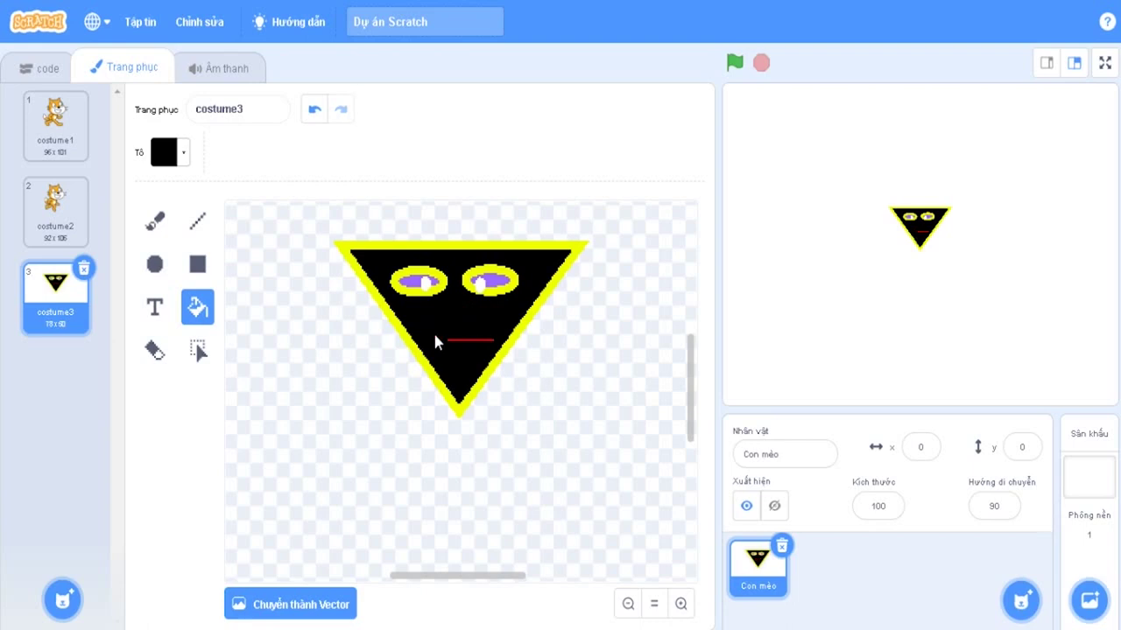
{"action": "left_click", "coordinate": [164, 153]}
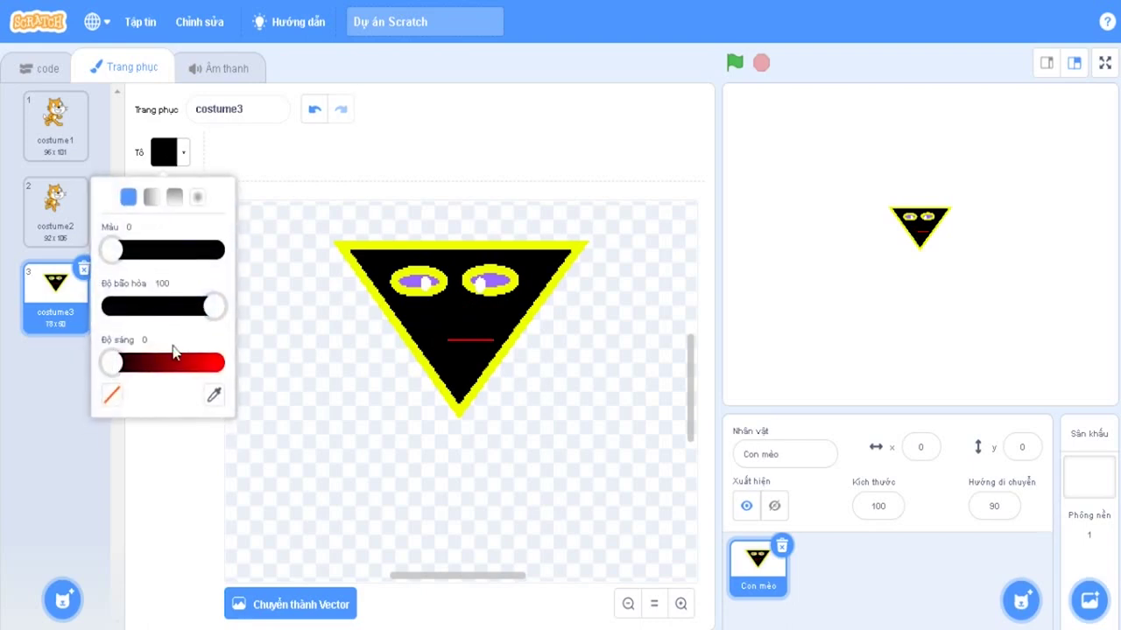
{"action": "left_click_drag", "start_coordinate": [173, 353], "coordinate": [219, 362]}
{"action": "left_click", "coordinate": [413, 301]}
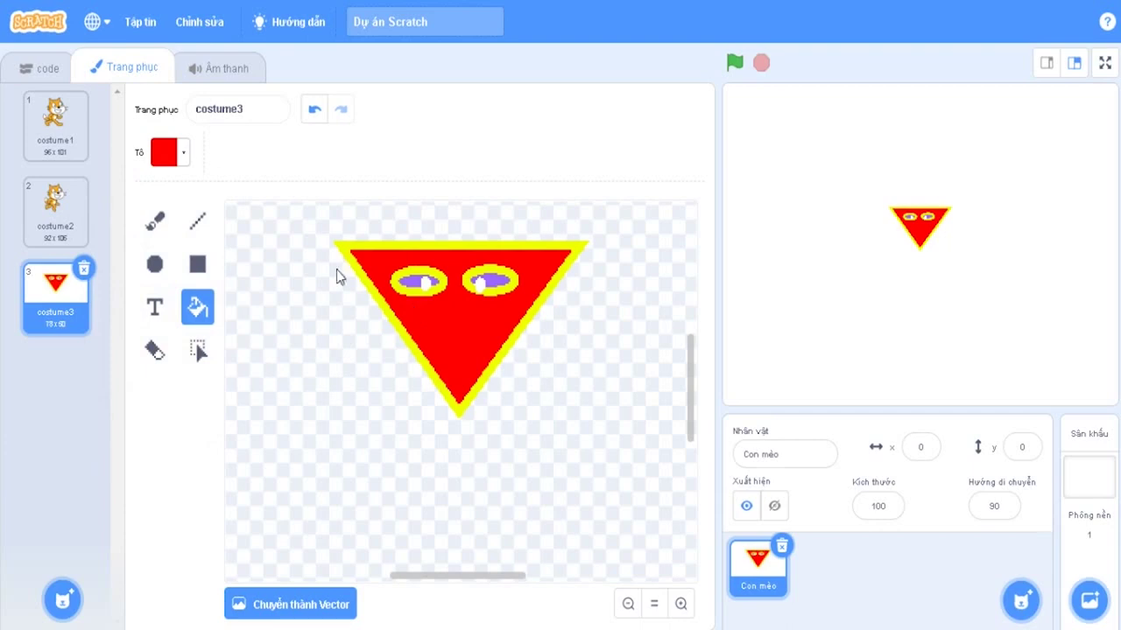
{"action": "left_click", "coordinate": [313, 109]}
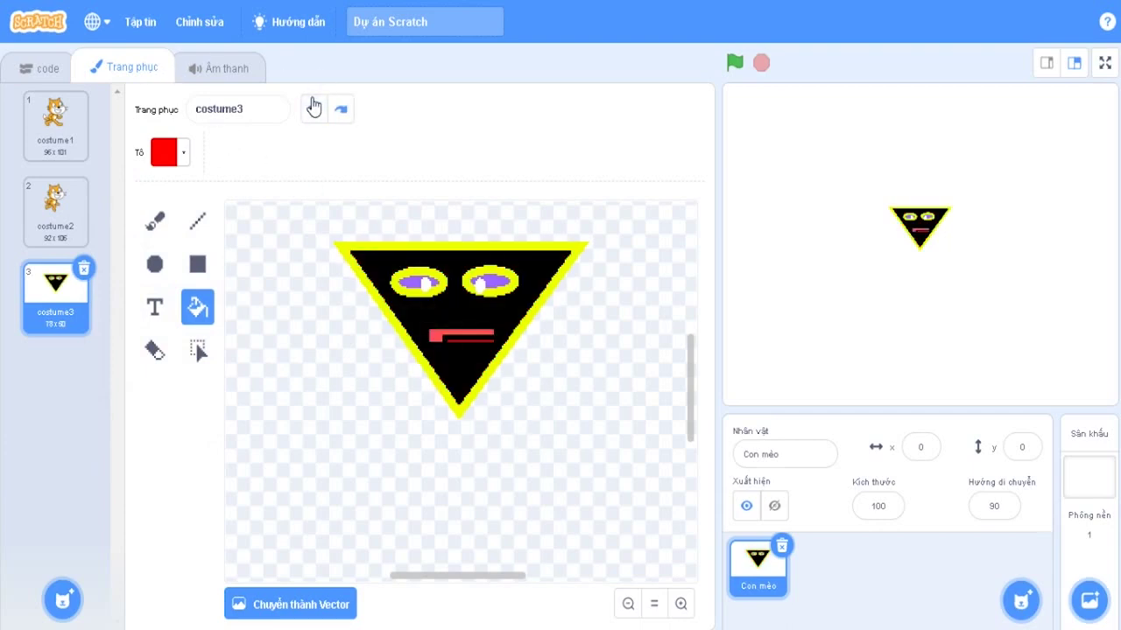
{"action": "left_click", "coordinate": [313, 109]}
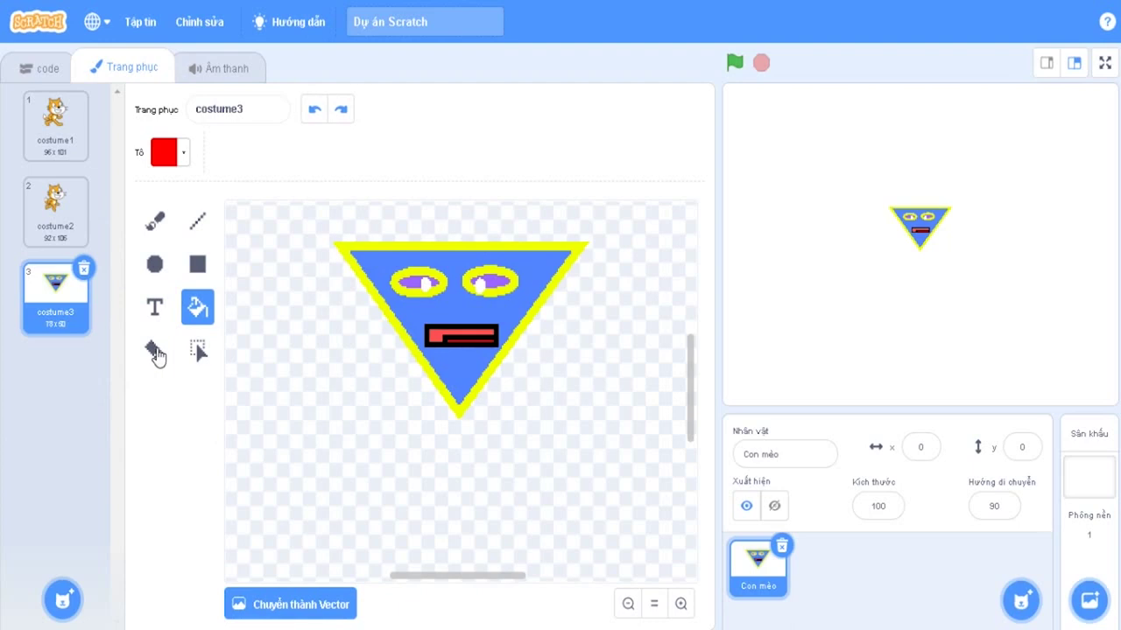
Erase parts of the triangle's lower sides with the size 40 eraser and undo the erasing
{"action": "left_click", "coordinate": [156, 352]}
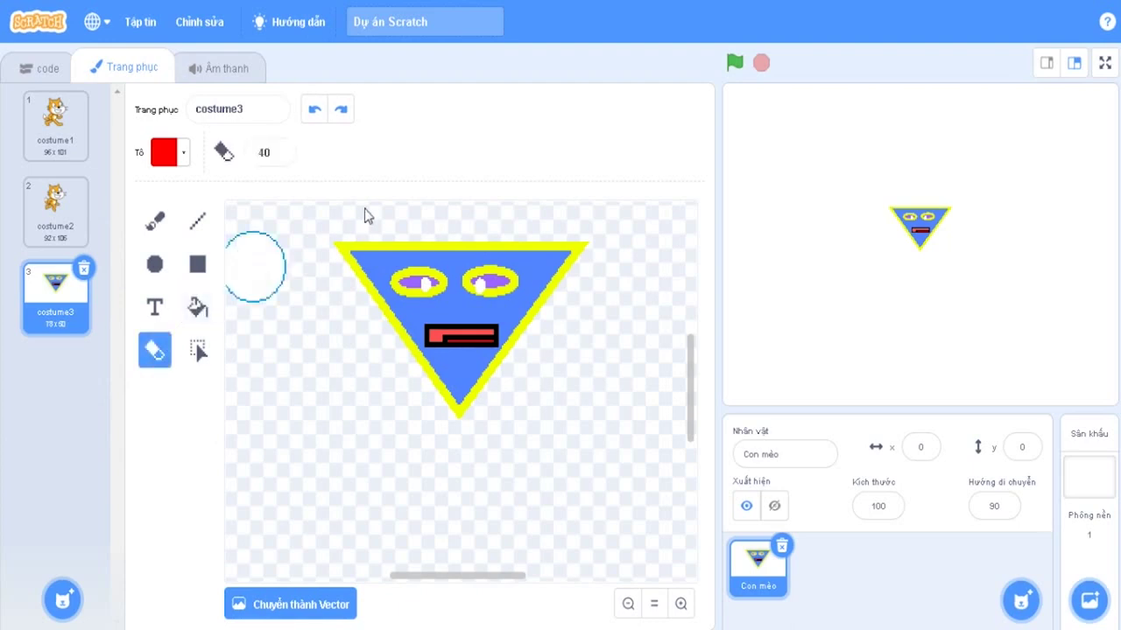
{"action": "mouse_move", "coordinate": [362, 330]}
{"action": "left_mouse_down"}
{"action": "mouse_move", "coordinate": [408, 354]}
{"action": "mouse_move", "coordinate": [429, 402]}
{"action": "mouse_move", "coordinate": [528, 367]}
{"action": "mouse_move", "coordinate": [588, 300]}
{"action": "left_mouse_up"}
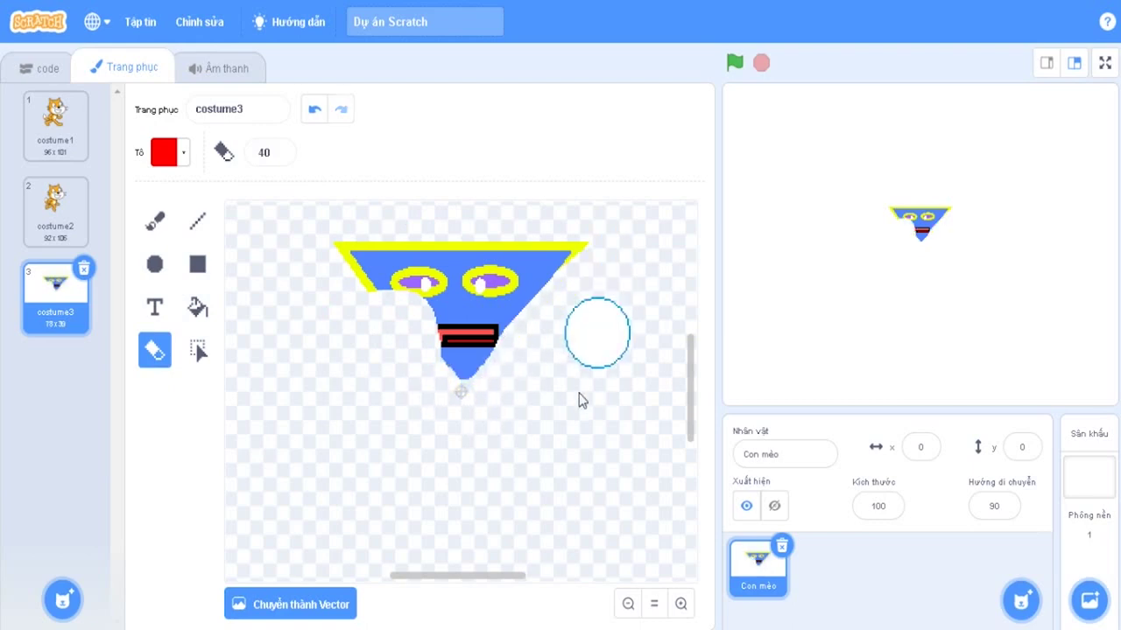
{"action": "left_click", "coordinate": [317, 111]}
Try rectangular selections around the triangle's left side and its bottom tip, and deselect them
{"action": "left_click", "coordinate": [197, 350]}
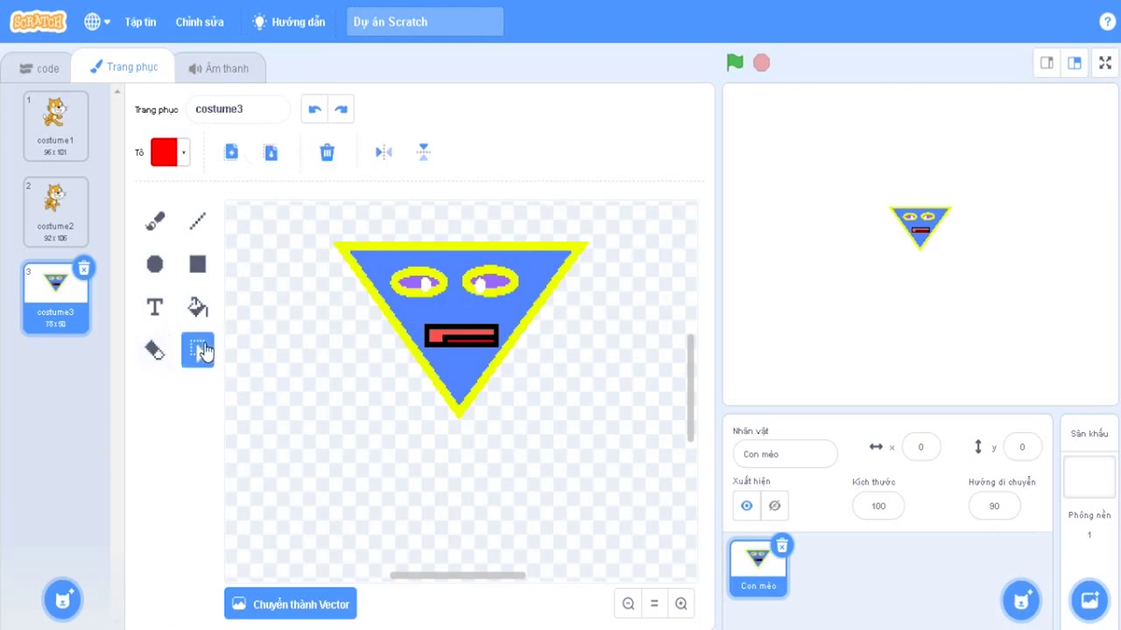
{"action": "left_click_drag", "start_coordinate": [294, 238], "coordinate": [395, 440]}
{"action": "left_click", "coordinate": [473, 429]}
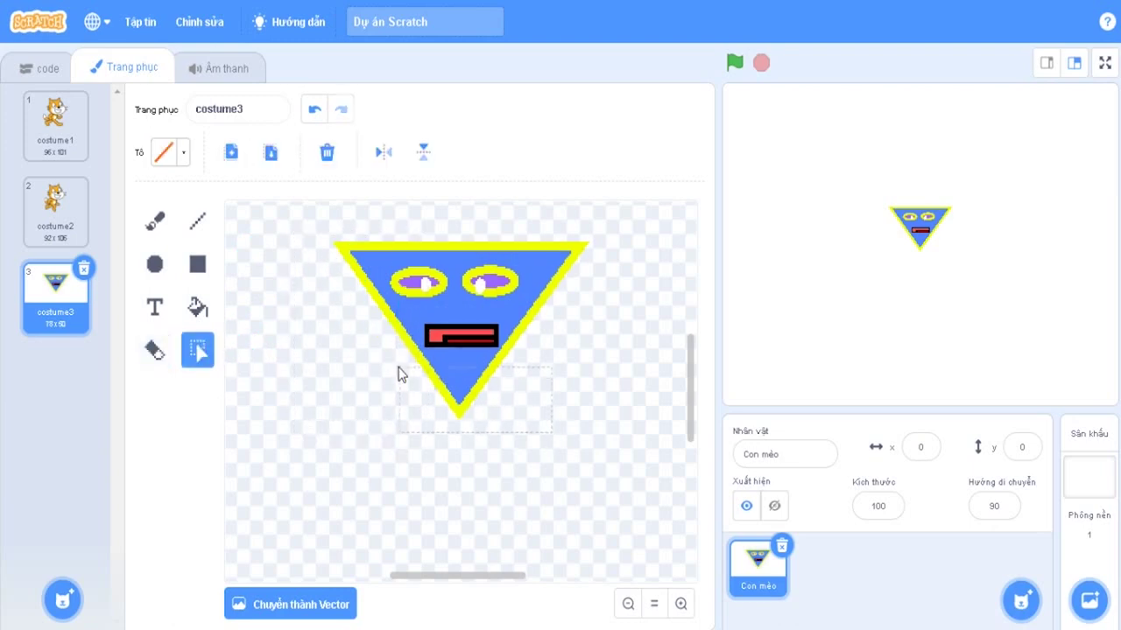
{"action": "left_click_drag", "start_coordinate": [376, 362], "coordinate": [376, 361]}
{"action": "left_click", "coordinate": [533, 404]}
Select the triangle's upper right corner, move it away from the face to the right, and delete it
{"action": "left_click_drag", "start_coordinate": [631, 208], "coordinate": [519, 406]}
{"action": "left_click_drag", "start_coordinate": [625, 226], "coordinate": [538, 388]}
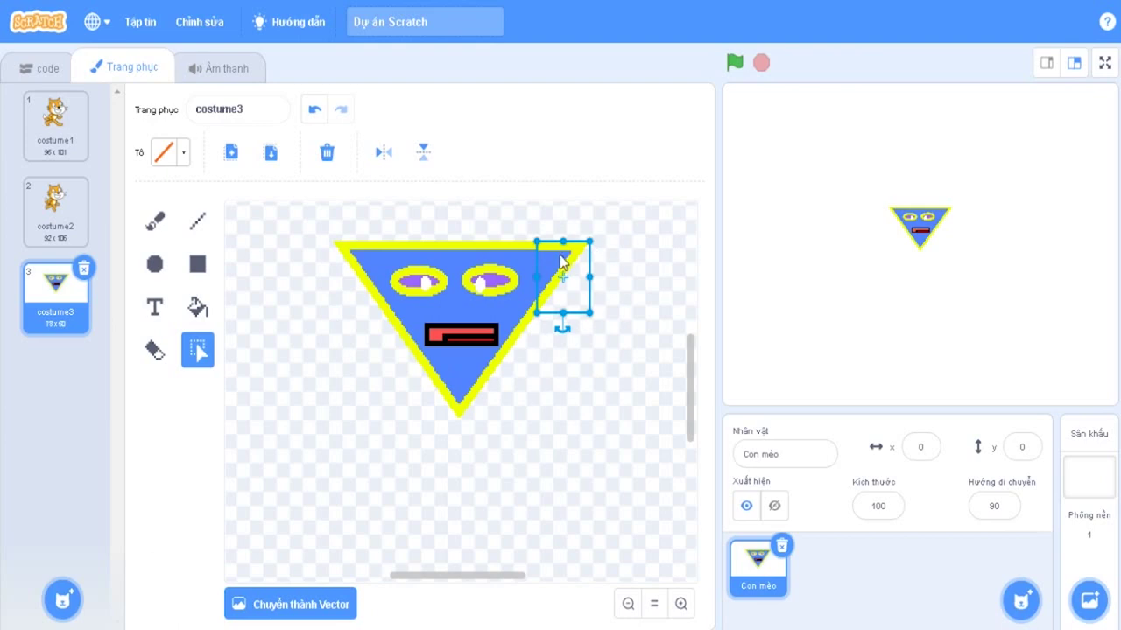
{"action": "left_click_drag", "start_coordinate": [556, 256], "coordinate": [612, 269]}
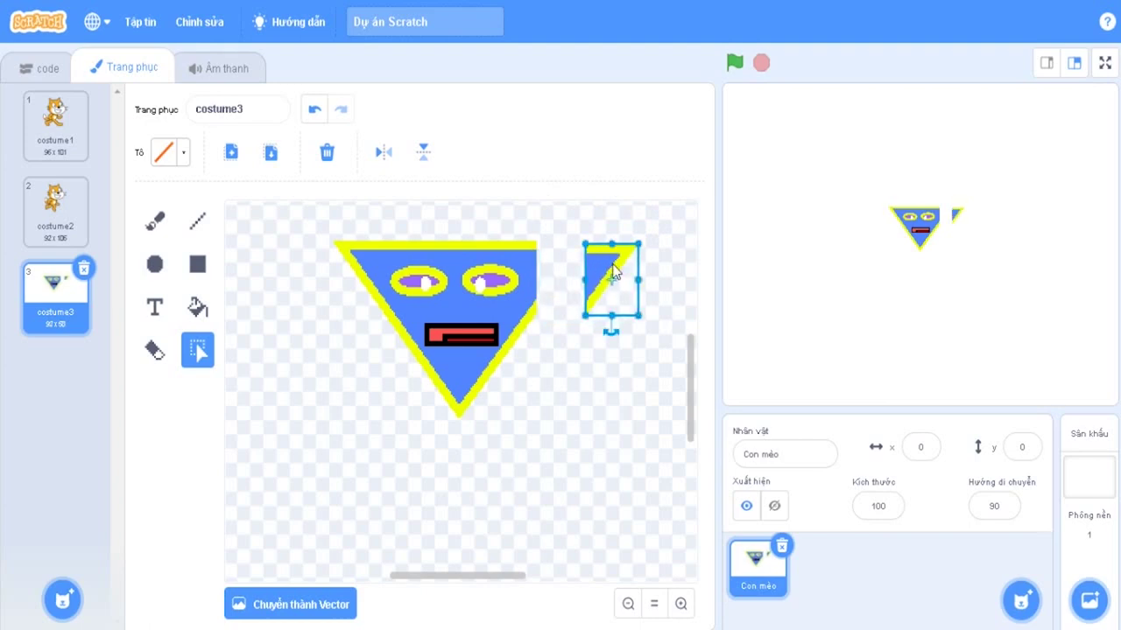
{"action": "key", "text": "Delete"}
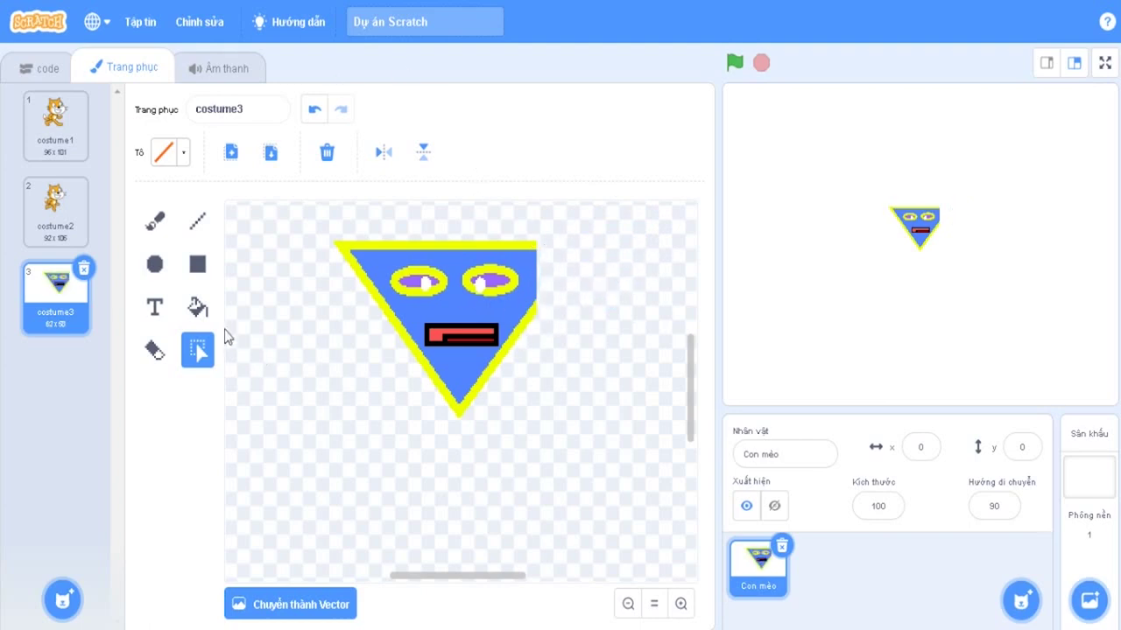
Pick the yellow of the triangle's outline and paint a size 10 brush stroke down the cut right edge
{"action": "left_click", "coordinate": [166, 226]}
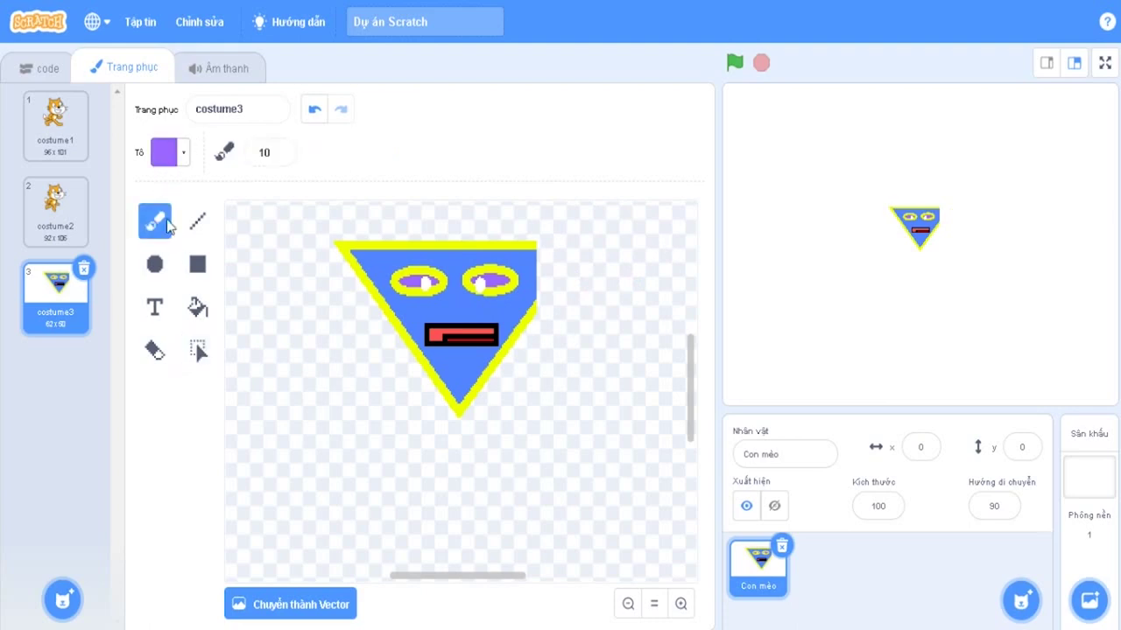
{"action": "left_click", "coordinate": [163, 152]}
{"action": "left_click", "coordinate": [214, 362]}
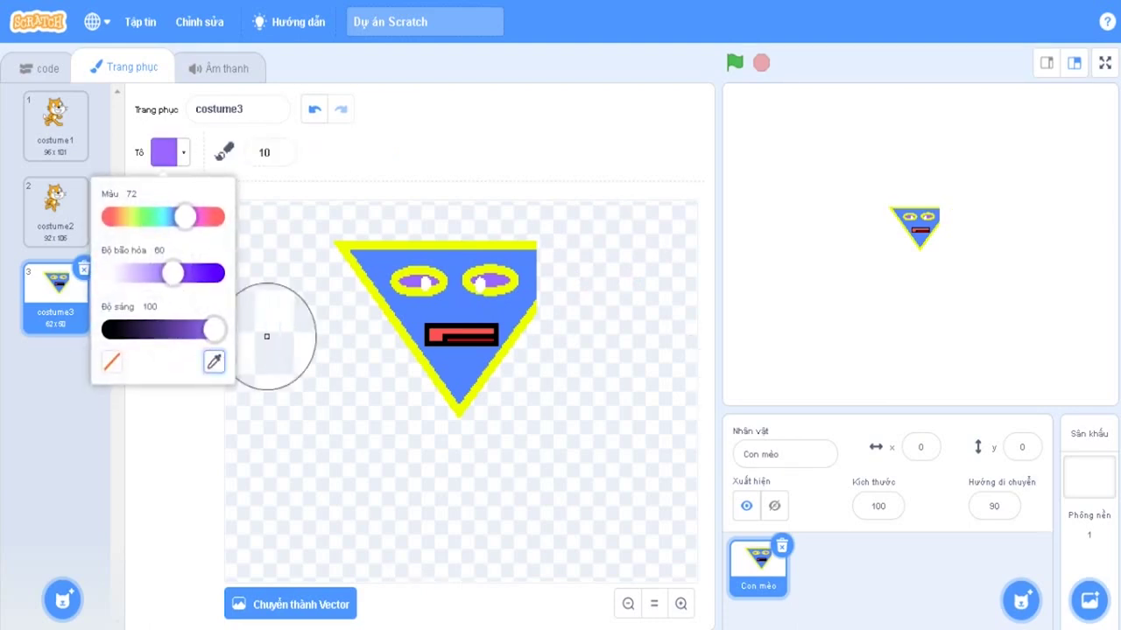
{"action": "left_click", "coordinate": [377, 300]}
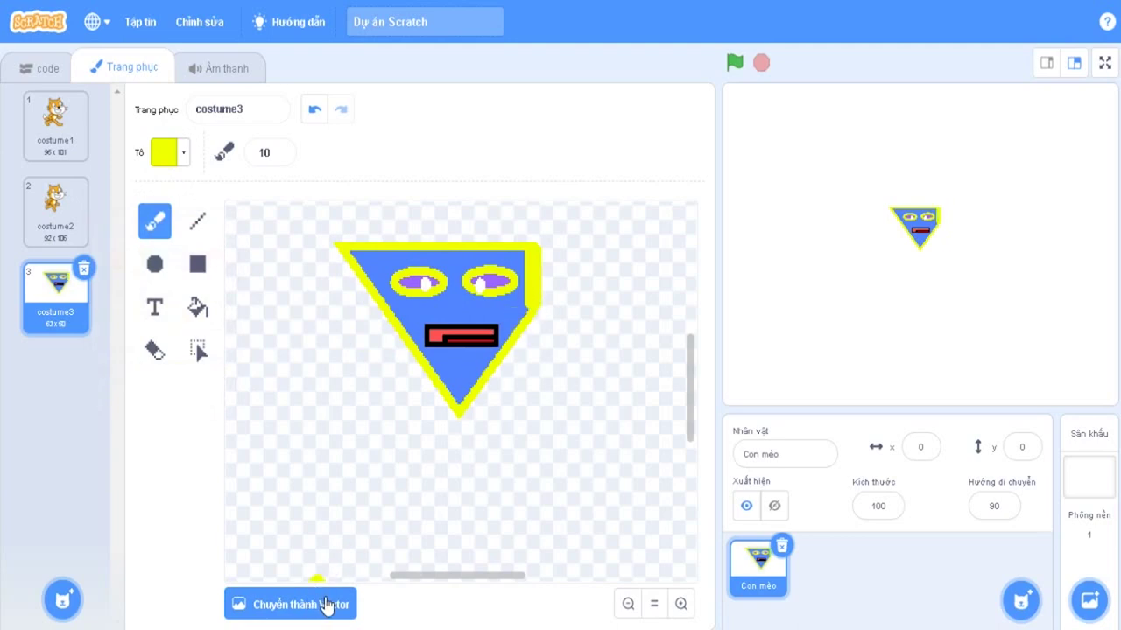
Convert the bitmap costume to vector and try selecting the repainted right edge of the face
{"action": "left_click", "coordinate": [326, 605]}
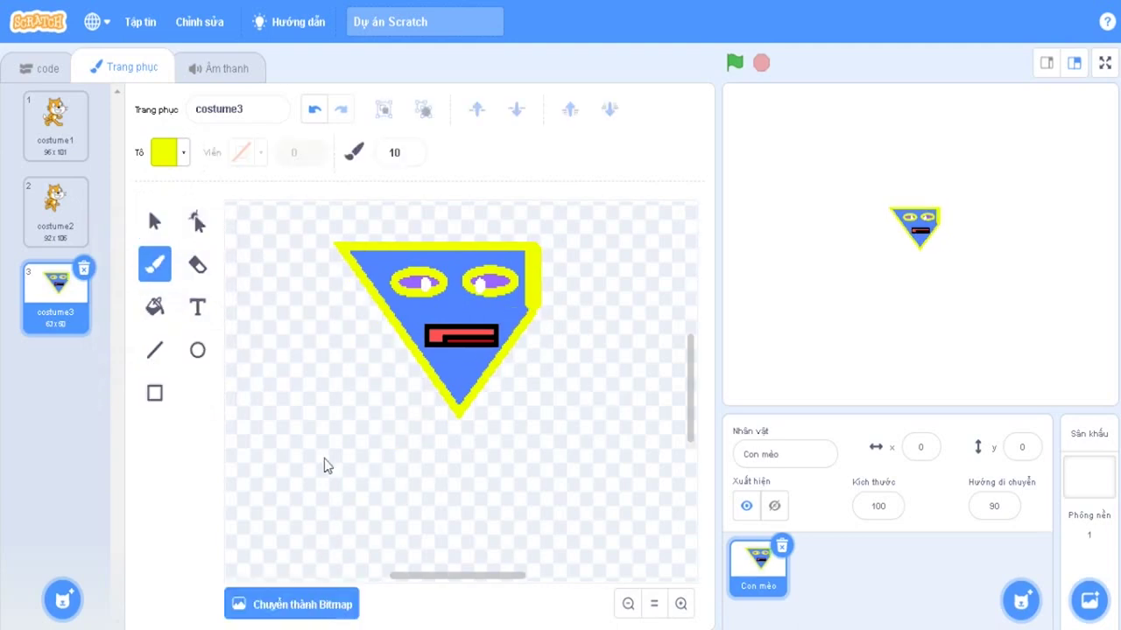
{"action": "left_click", "coordinate": [160, 234]}
{"action": "left_click", "coordinate": [531, 263]}
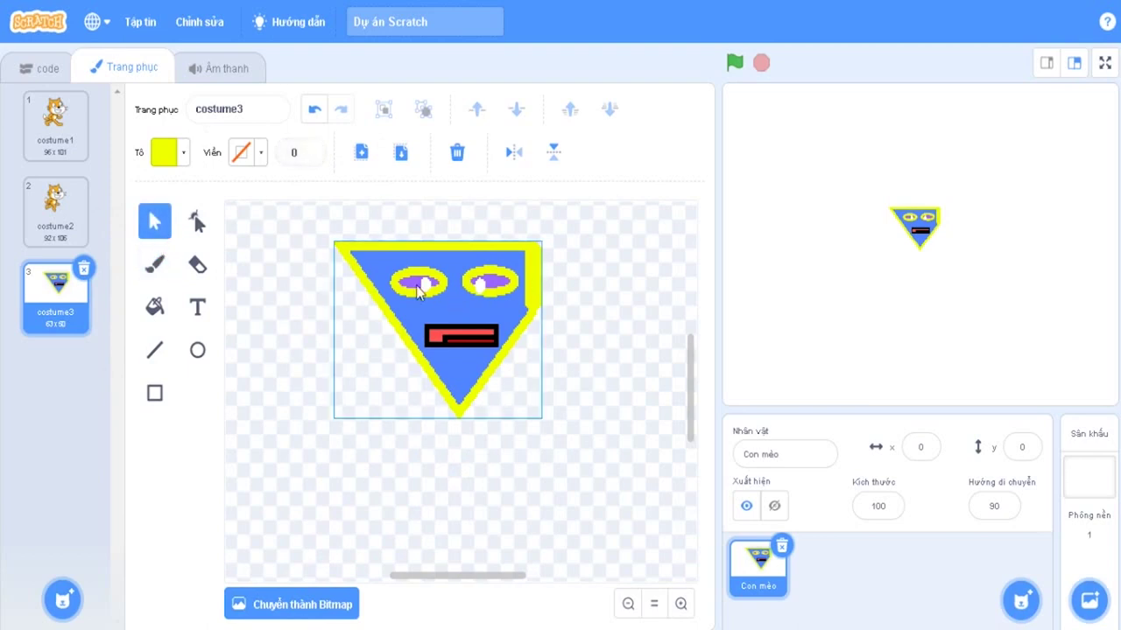
{"action": "left_click", "coordinate": [616, 519]}
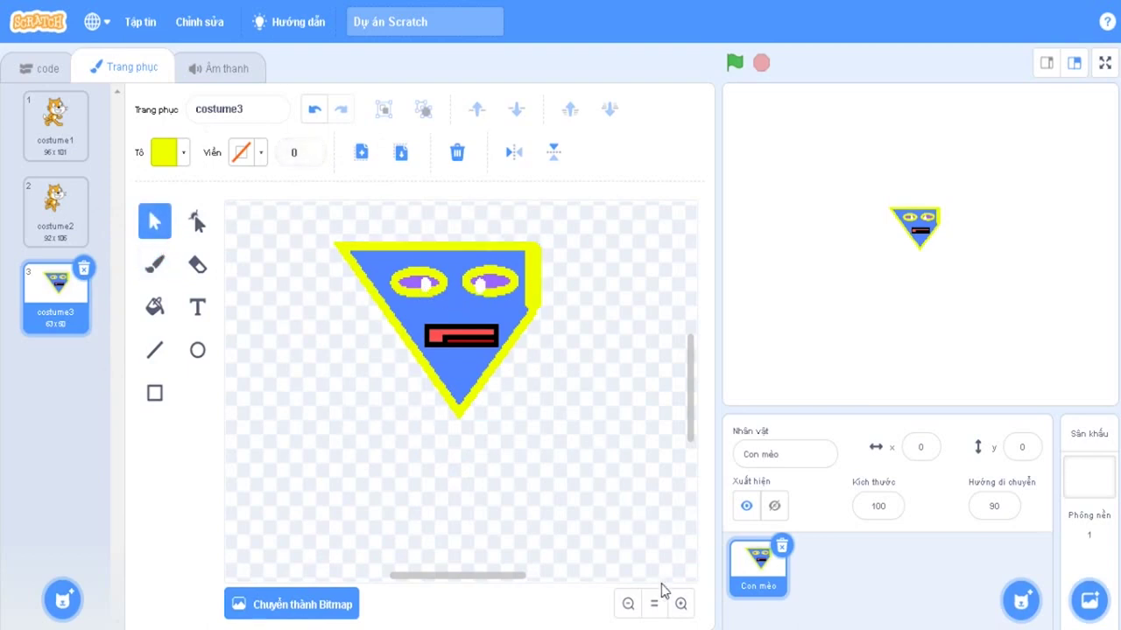
Move the whole face down and slightly to the right on the canvas
{"action": "left_click", "coordinate": [654, 603]}
{"action": "left_click", "coordinate": [680, 604]}
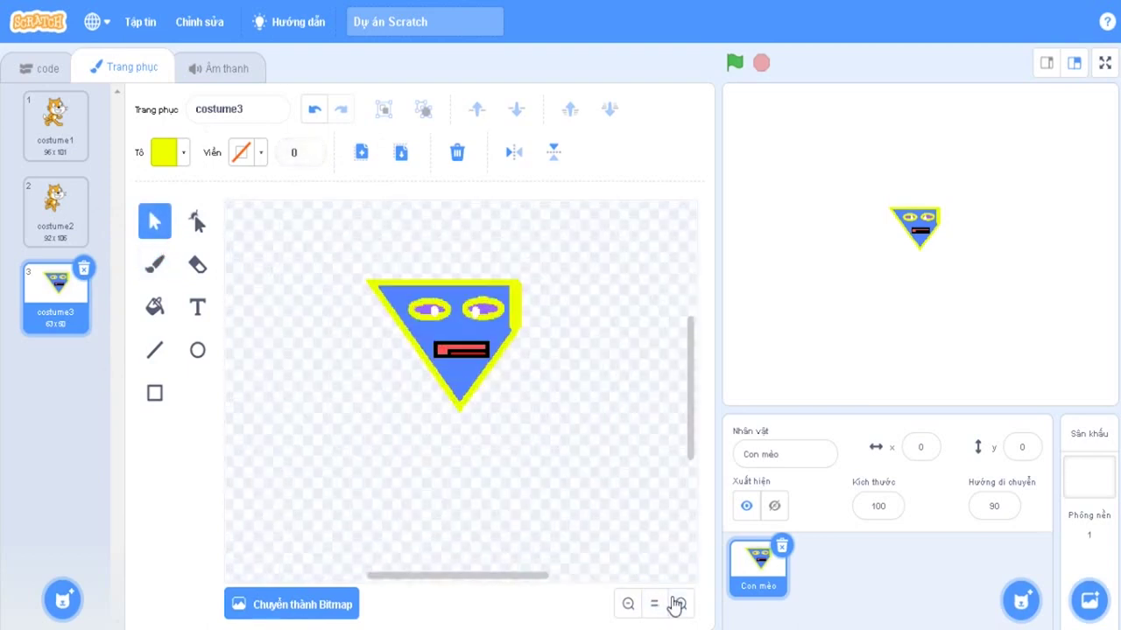
{"action": "left_click", "coordinate": [680, 603]}
{"action": "left_click", "coordinate": [680, 604]}
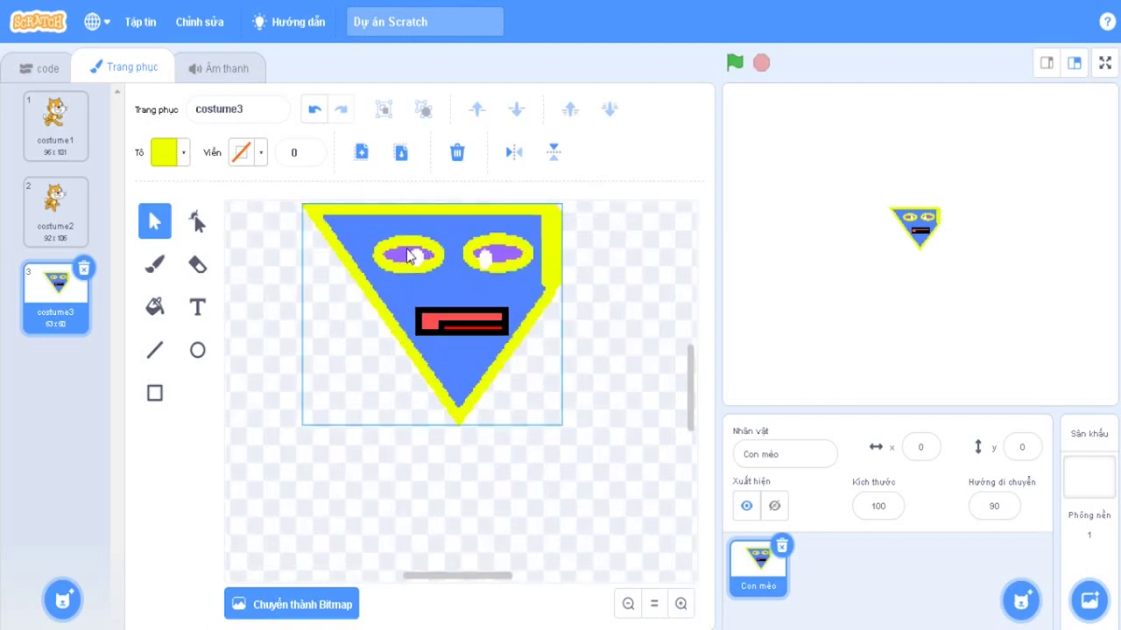
{"action": "left_click_drag", "start_coordinate": [452, 254], "coordinate": [479, 331]}
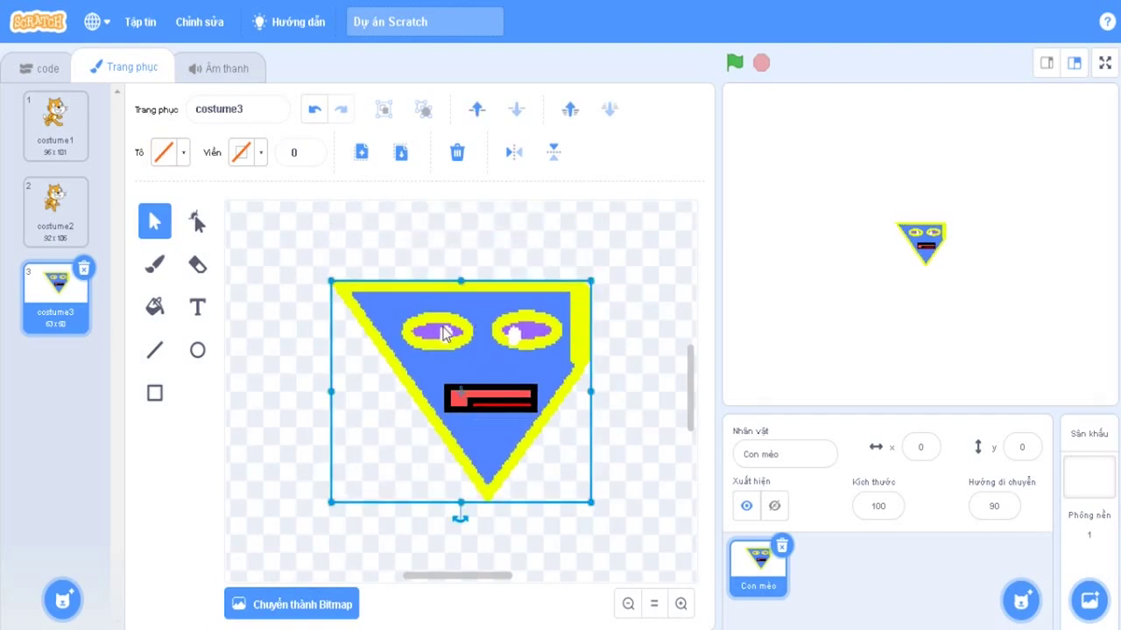
Choose a solid blue-violet colour for the Fill tool
{"action": "left_click", "coordinate": [155, 308]}
{"action": "left_click", "coordinate": [164, 154]}
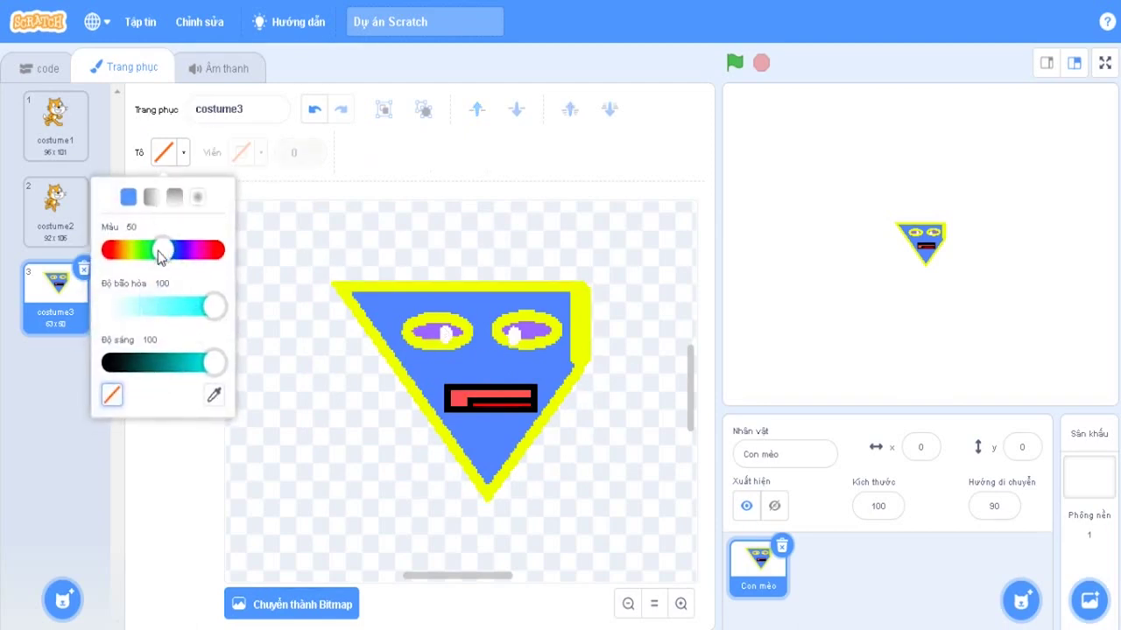
{"action": "left_click", "coordinate": [183, 250]}
{"action": "left_click", "coordinate": [289, 263]}
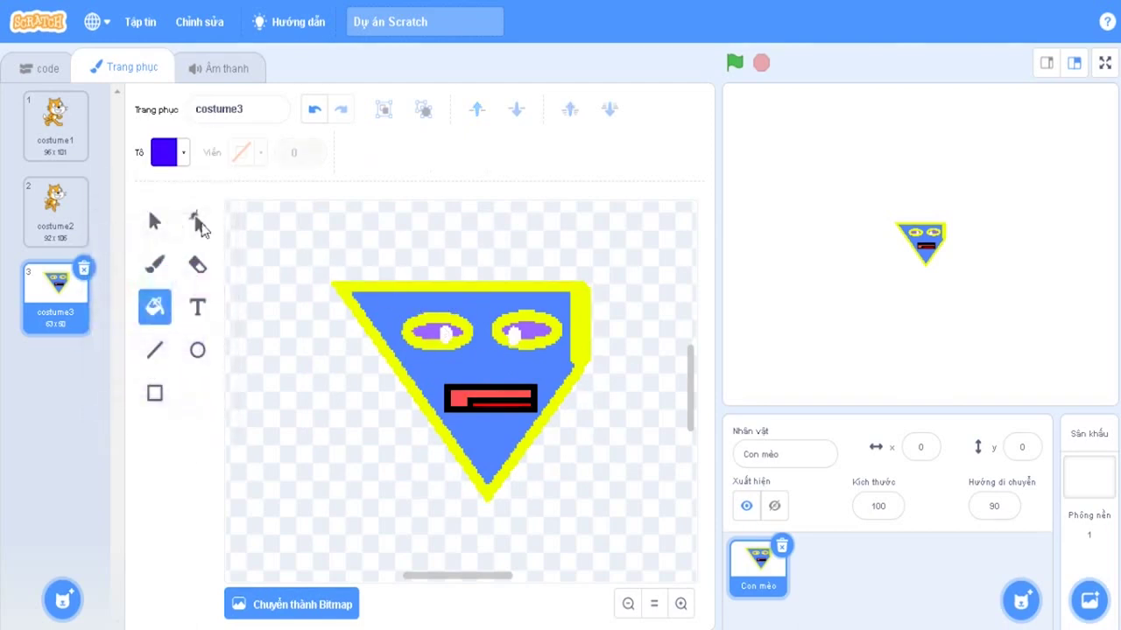
Select the whole converted face, delete it, and undo the deletion
{"action": "left_click", "coordinate": [155, 221]}
{"action": "left_click", "coordinate": [474, 305]}
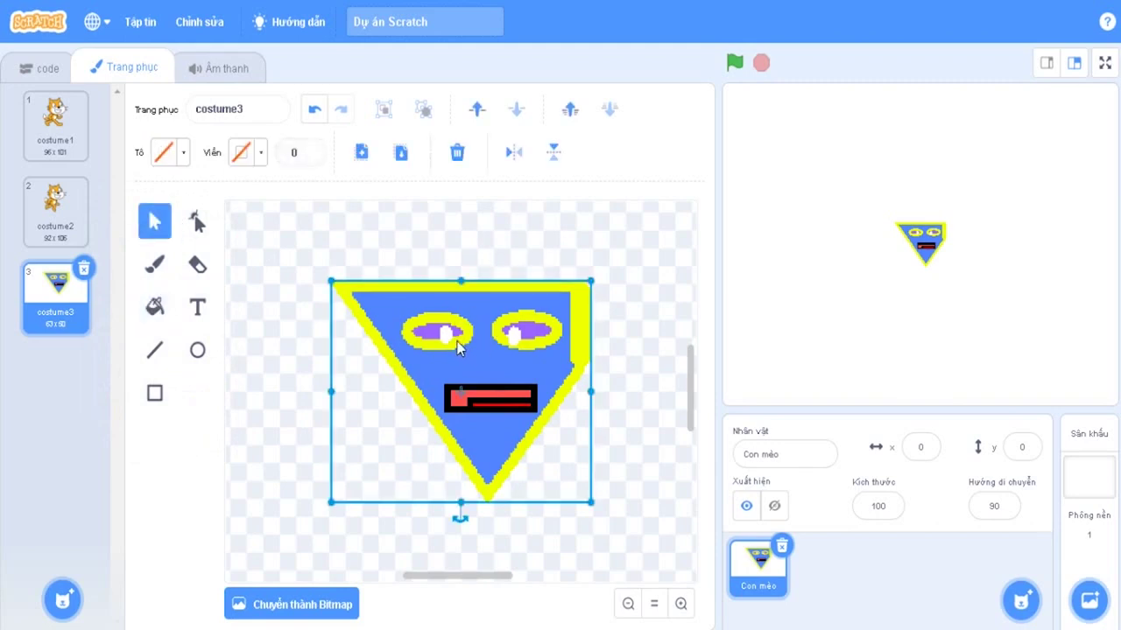
{"action": "key", "text": "Delete"}
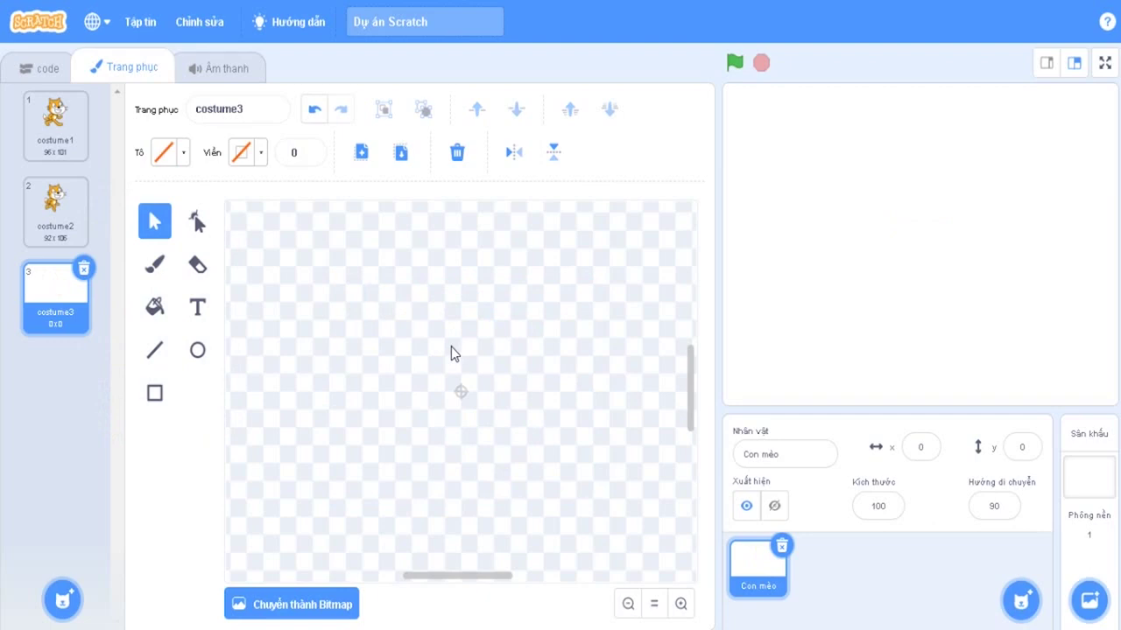
{"action": "key", "text": "ctrl+z"}
{"action": "left_click", "coordinate": [646, 460]}
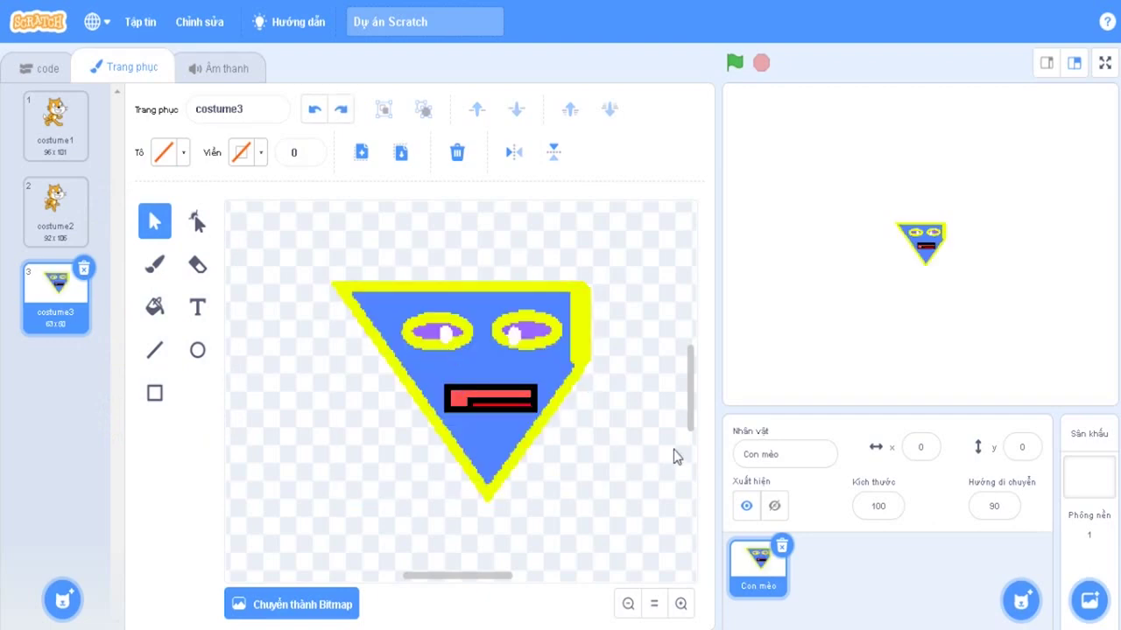
Add a new blank painted costume to the sprite after costume3
{"action": "left_click", "coordinate": [655, 606]}
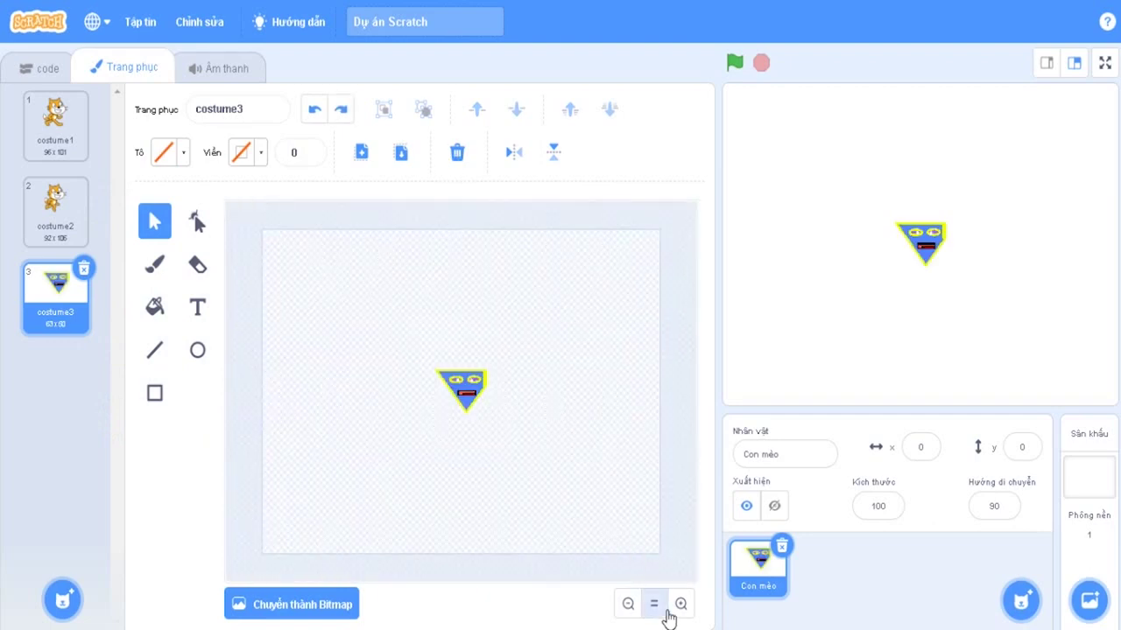
{"action": "left_click", "coordinate": [680, 603]}
{"action": "left_click_drag", "start_coordinate": [696, 413], "coordinate": [662, 464]}
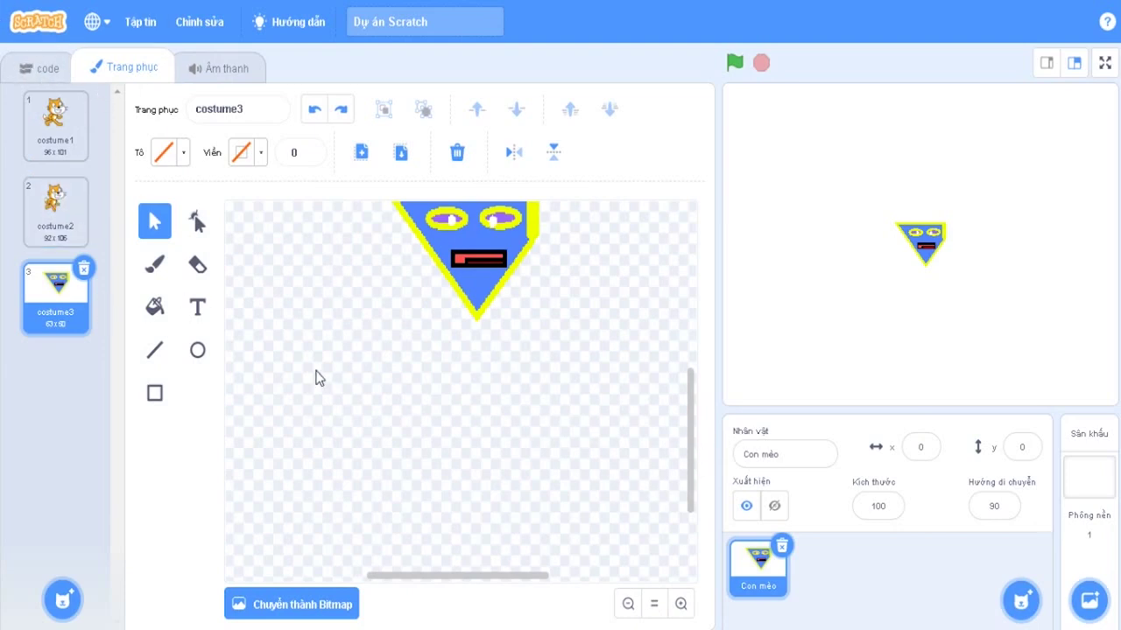
{"action": "mouse_move", "coordinate": [62, 574]}
{"action": "left_click", "coordinate": [63, 536]}
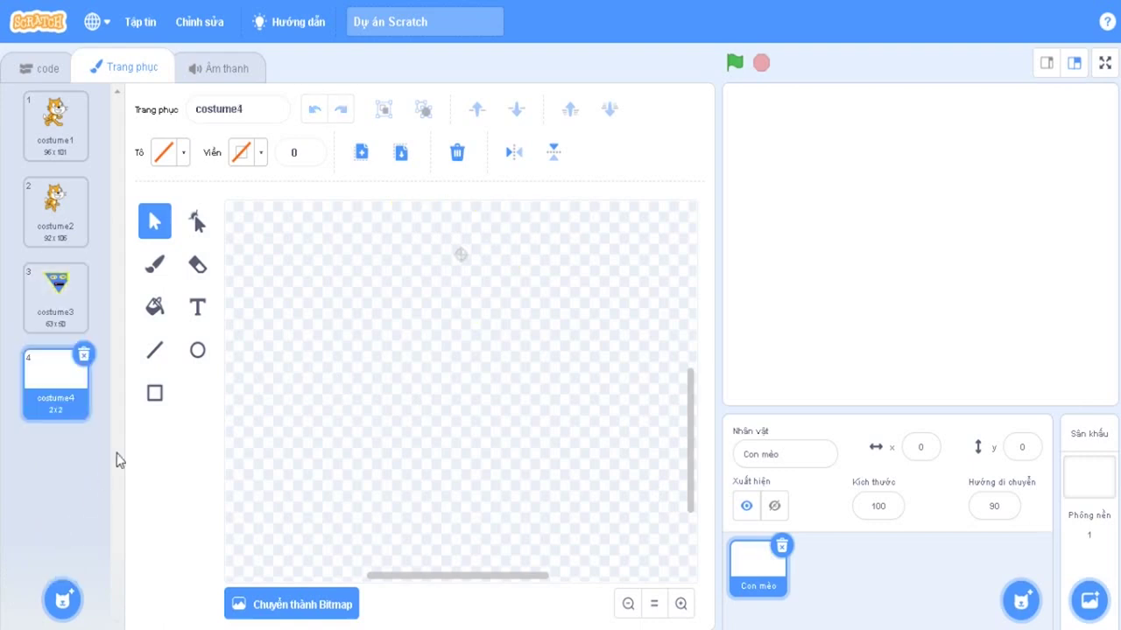
Draw a flat solid black ellipse without outline, about 58 by 14, below the centre of the blank costume
{"action": "left_click", "coordinate": [196, 357]}
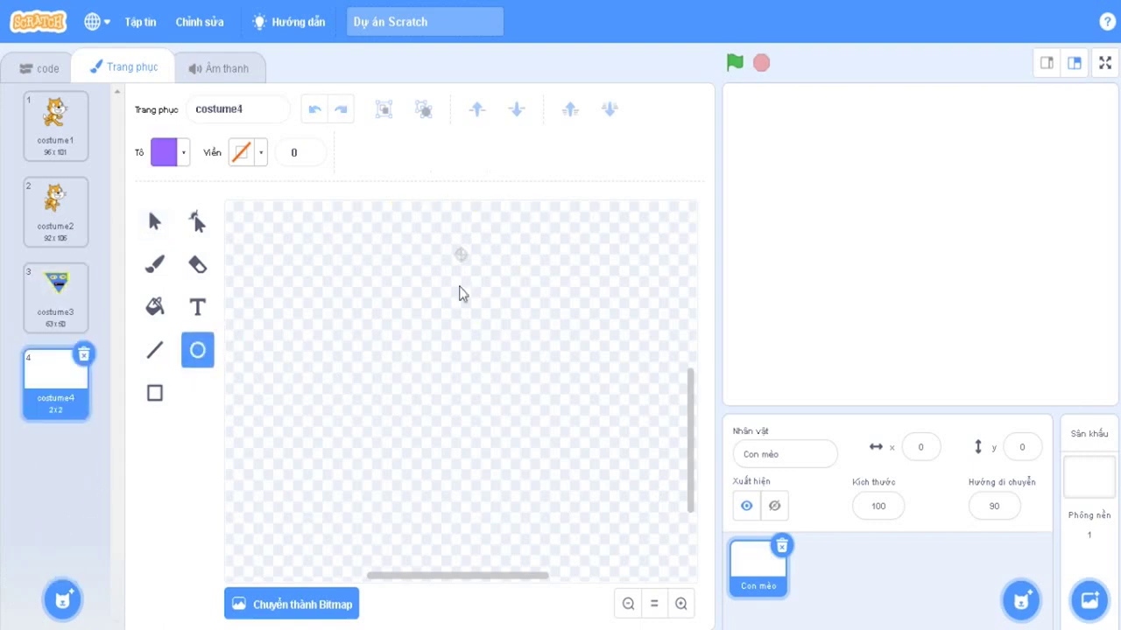
{"action": "left_click", "coordinate": [169, 158]}
{"action": "left_click_drag", "start_coordinate": [199, 366], "coordinate": [107, 365]}
{"action": "left_click_drag", "start_coordinate": [410, 354], "coordinate": [554, 394]}
Recolour the flat ellipse mid-grey, setting its fill saturation to 0 and a medium brightness
{"action": "left_click", "coordinate": [171, 156]}
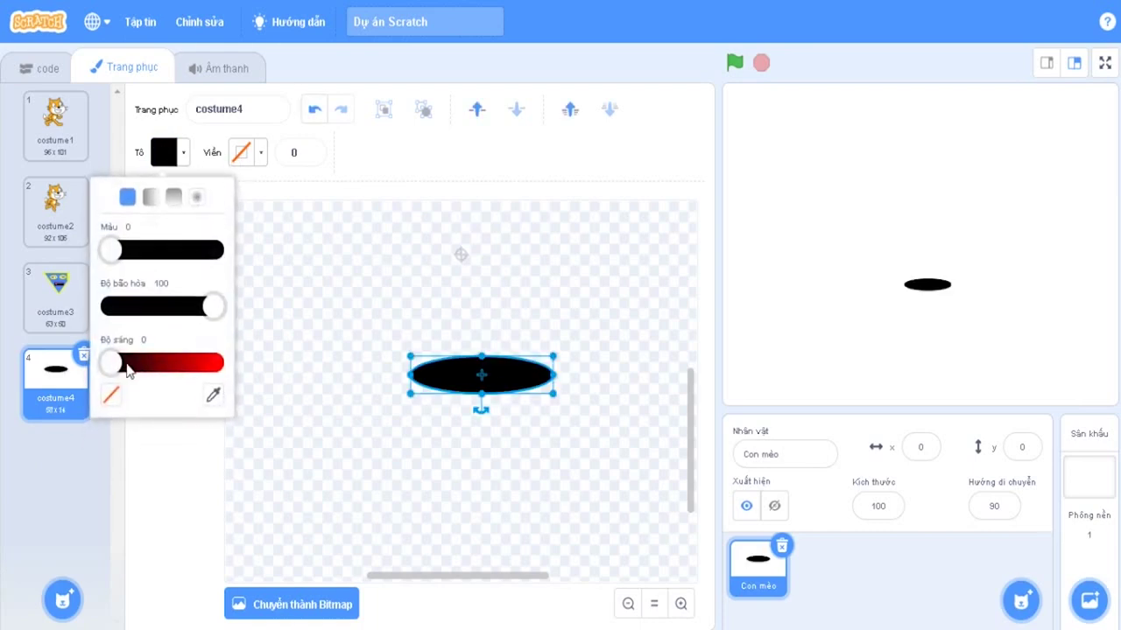
{"action": "left_click_drag", "start_coordinate": [213, 307], "coordinate": [129, 305]}
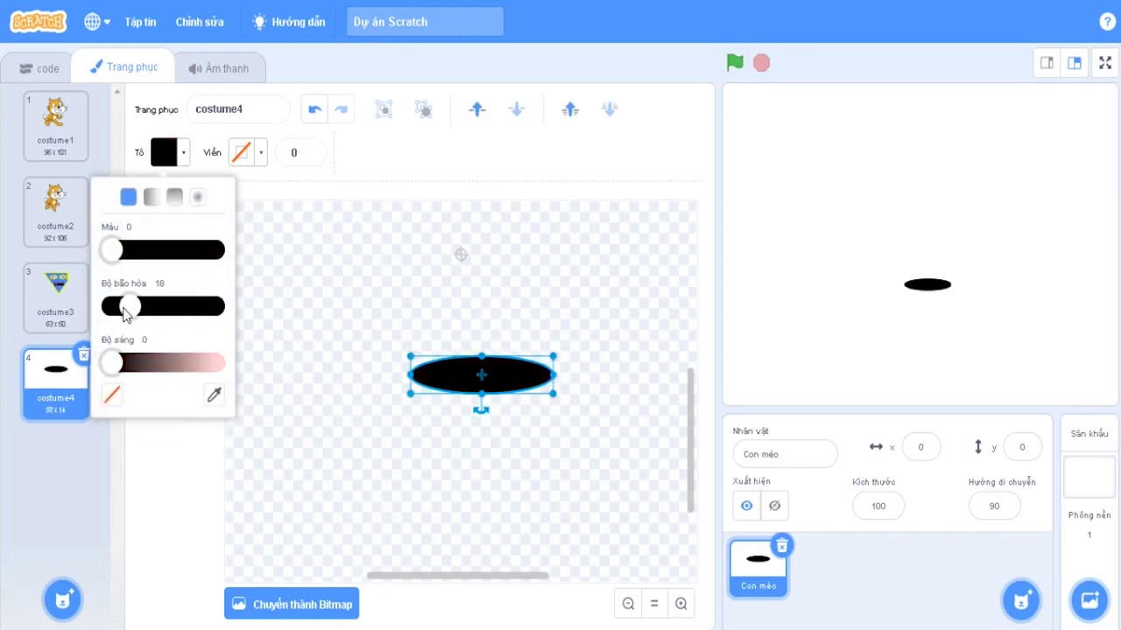
{"action": "left_click_drag", "start_coordinate": [111, 363], "coordinate": [221, 363]}
{"action": "left_click_drag", "start_coordinate": [130, 307], "coordinate": [110, 307]}
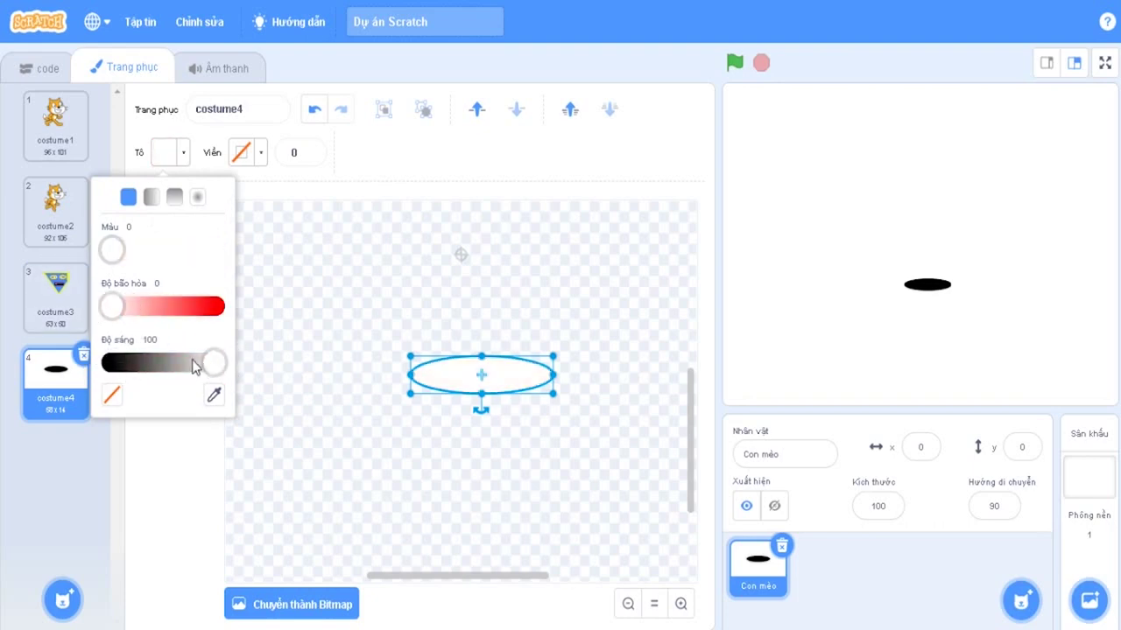
{"action": "left_click_drag", "start_coordinate": [213, 363], "coordinate": [167, 363]}
{"action": "left_click", "coordinate": [363, 230]}
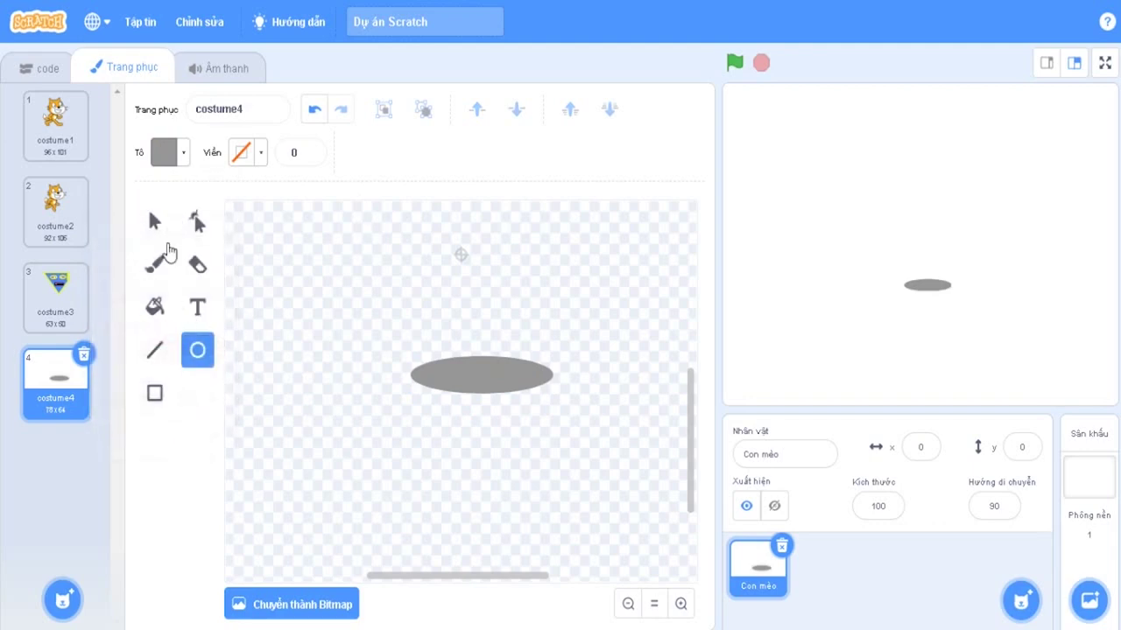
Draw a white ellipse with fill brightness 100 and position it centrally over the upper part of the grey ellipse
{"action": "left_click", "coordinate": [186, 154]}
{"action": "left_click_drag", "start_coordinate": [171, 363], "coordinate": [220, 363]}
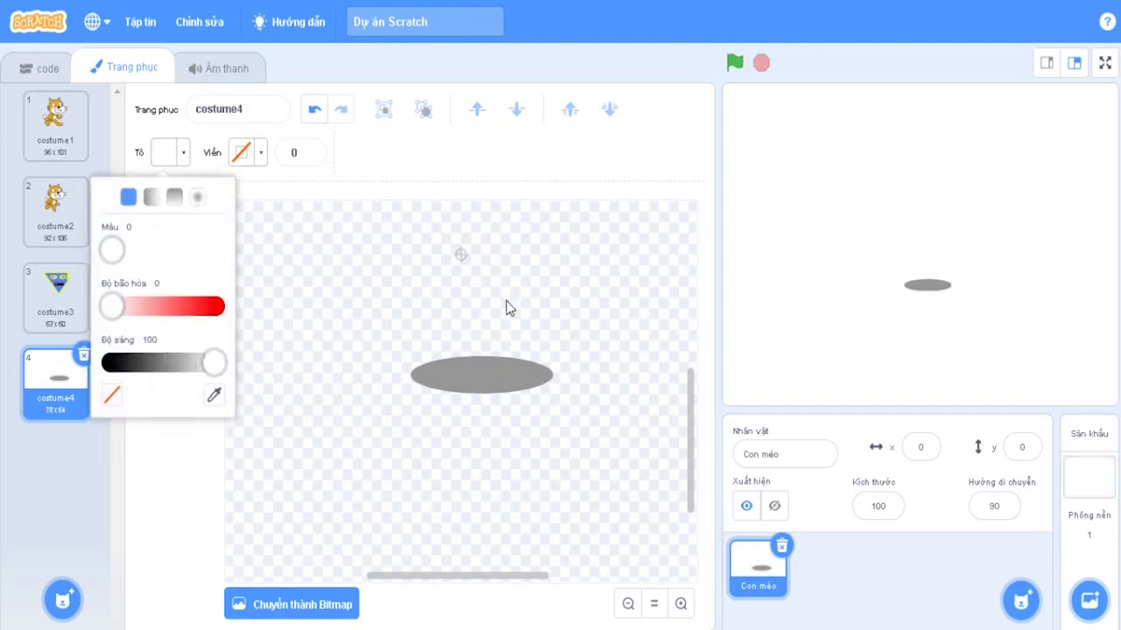
{"action": "mouse_move", "coordinate": [445, 310]}
{"action": "left_mouse_down"}
{"action": "mouse_move", "coordinate": [467, 350]}
{"action": "mouse_move", "coordinate": [532, 380]}
{"action": "left_mouse_up"}
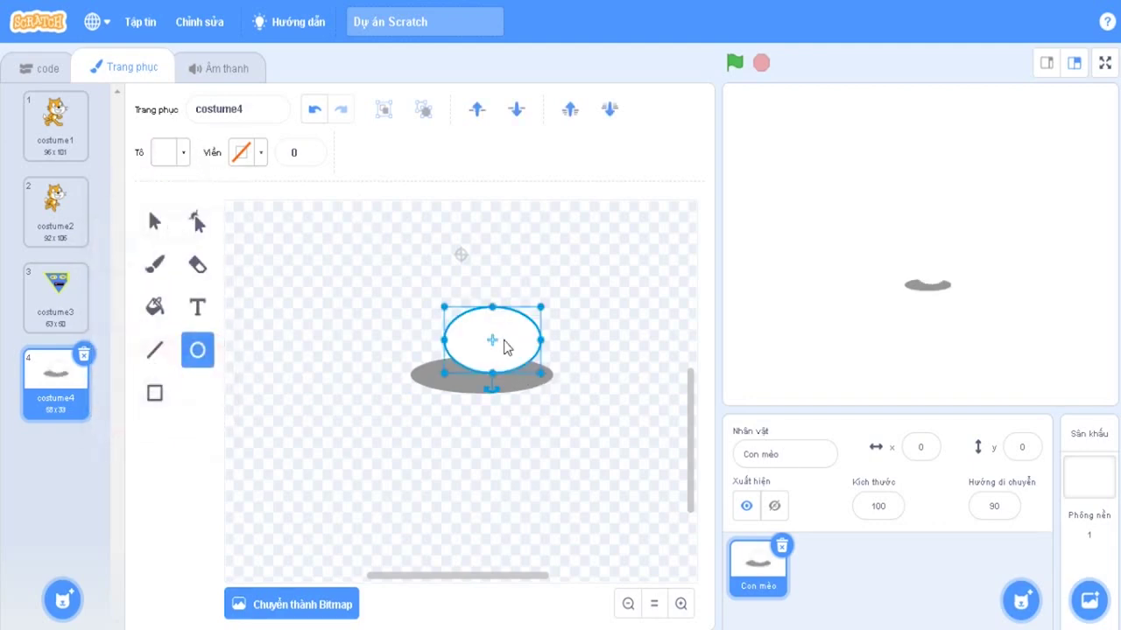
{"action": "mouse_move", "coordinate": [503, 345]}
{"action": "left_mouse_down"}
{"action": "mouse_move", "coordinate": [482, 345]}
{"action": "mouse_move", "coordinate": [488, 357]}
{"action": "left_mouse_up"}
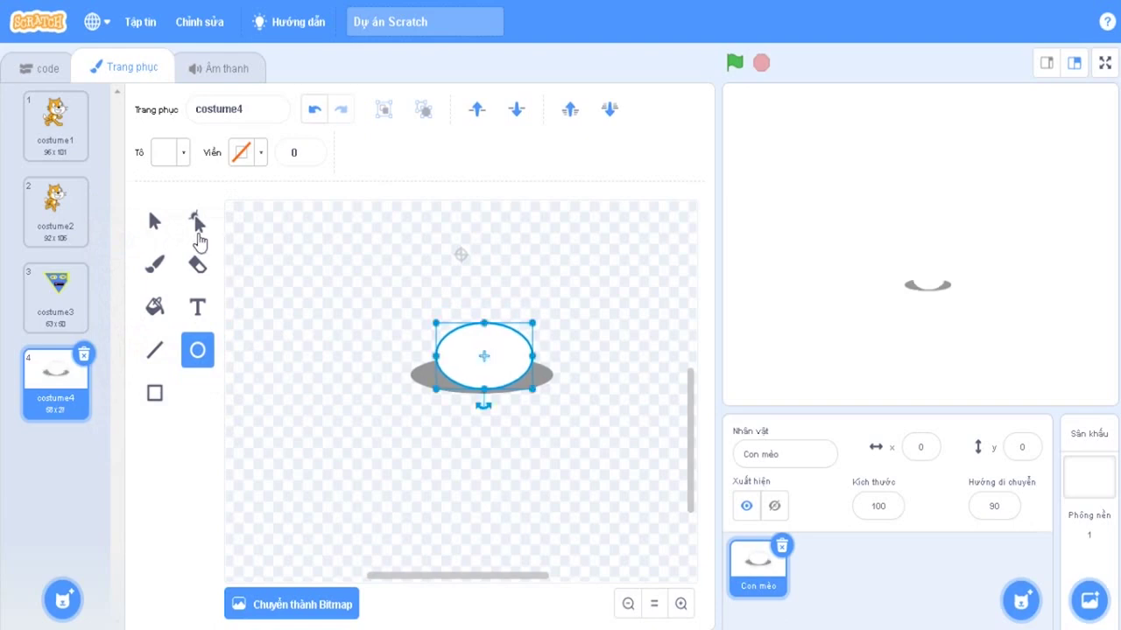
Reshape the white ellipse by raising its bottom point to flatten the lower edge over the grey shape
{"action": "left_click", "coordinate": [198, 226]}
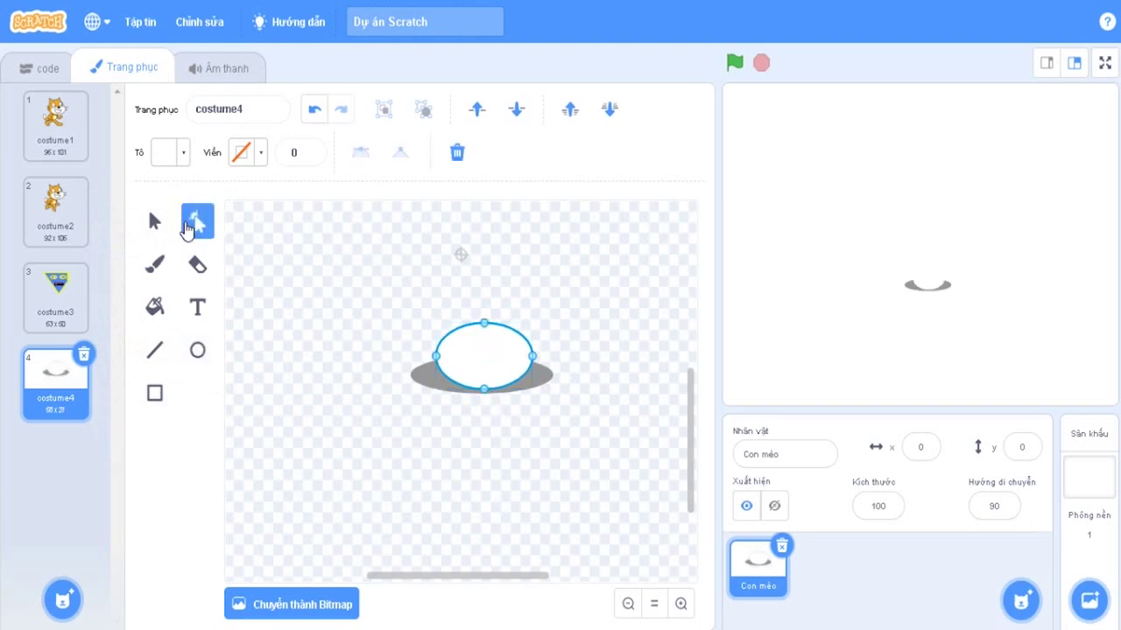
{"action": "left_click_drag", "start_coordinate": [485, 391], "coordinate": [486, 368]}
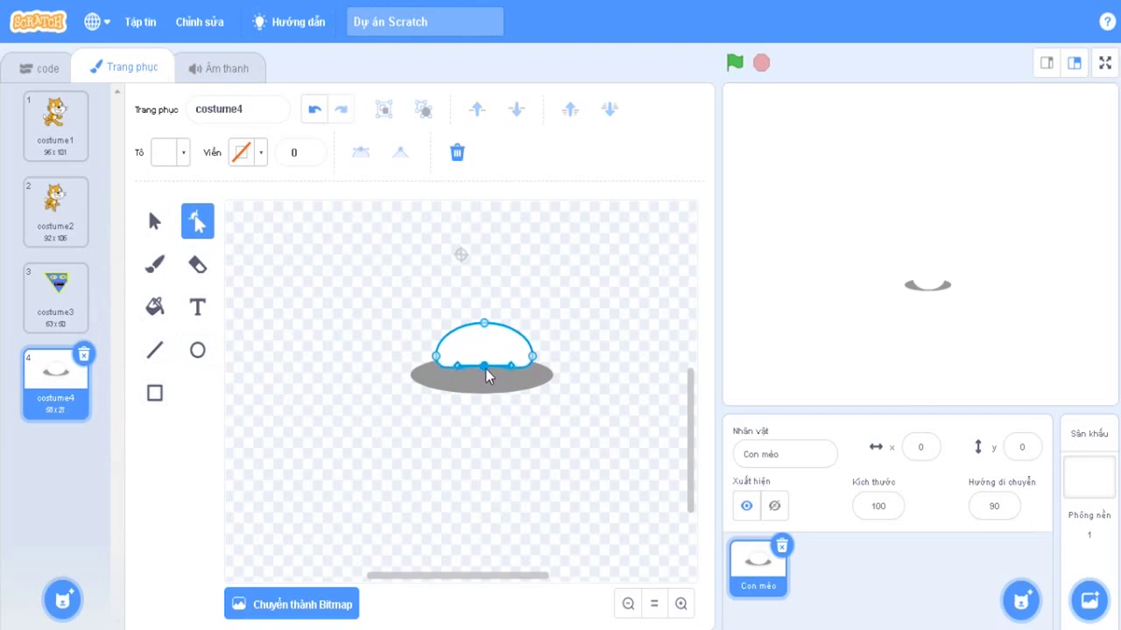
{"action": "left_click", "coordinate": [154, 352]}
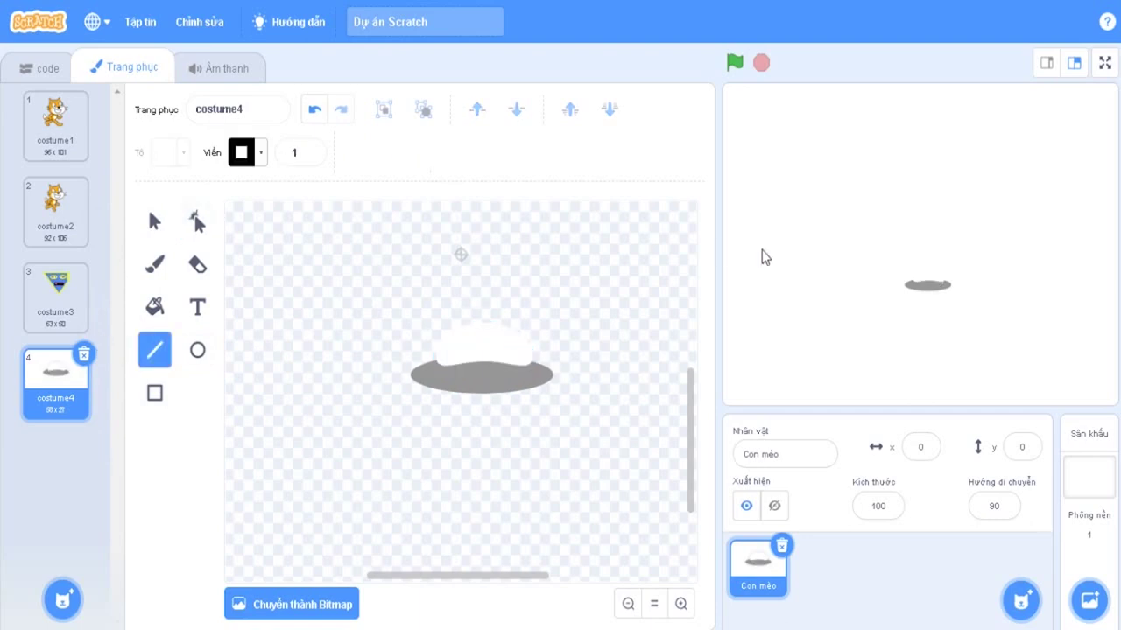
Delete costume4 with the grey and white shapes from the sprite
{"action": "left_click", "coordinate": [35, 67]}
{"action": "left_click", "coordinate": [125, 75]}
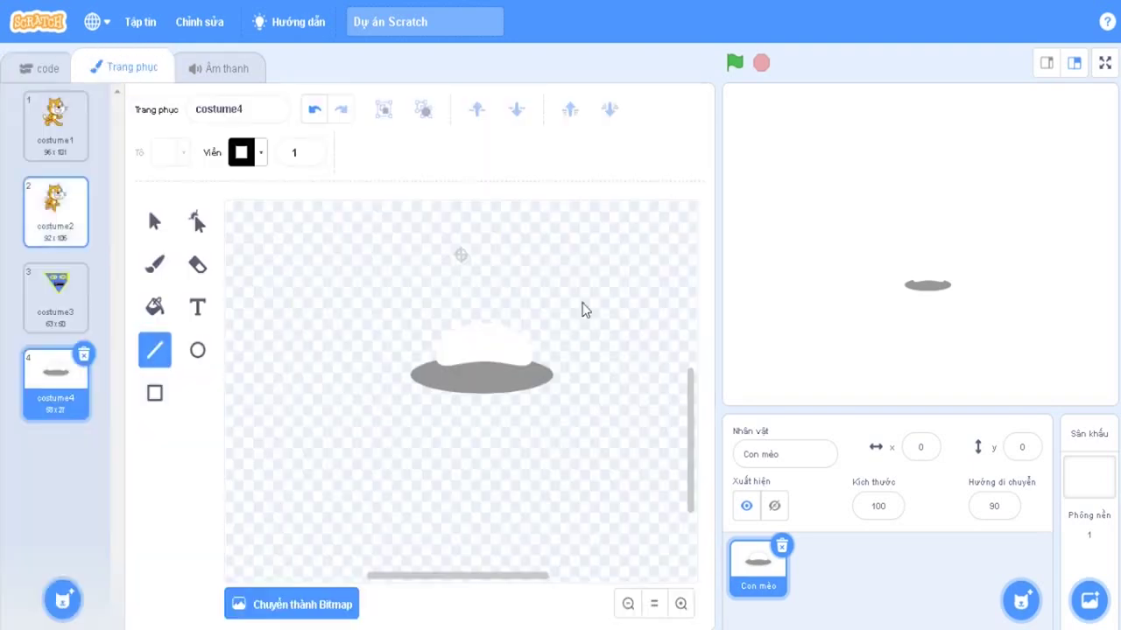
{"action": "left_click", "coordinate": [83, 357]}
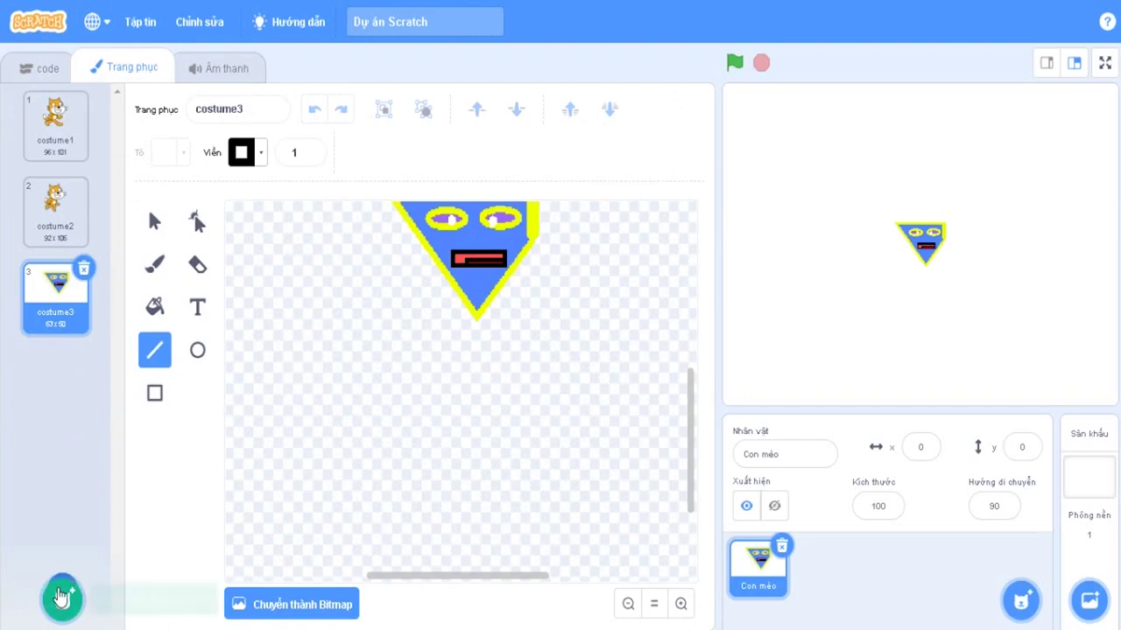
Upload the file Hình nền.svg as a new costume, and delete that uploaded costume again
{"action": "mouse_move", "coordinate": [61, 597]}
{"action": "left_click", "coordinate": [74, 473]}
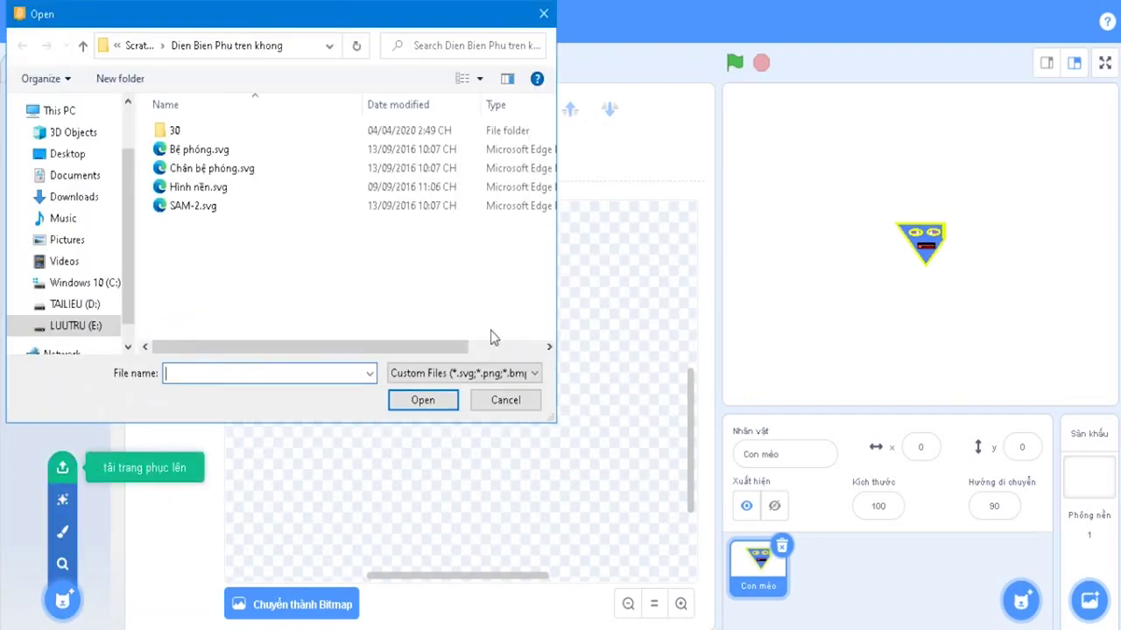
{"action": "double_click", "coordinate": [268, 193]}
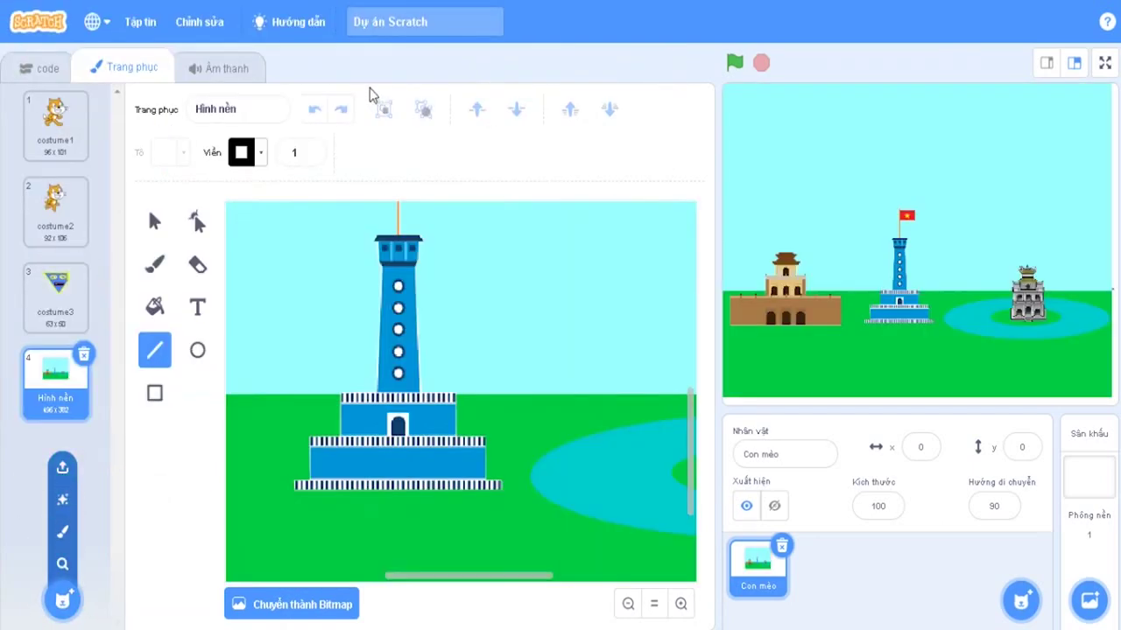
{"action": "left_click", "coordinate": [83, 356]}
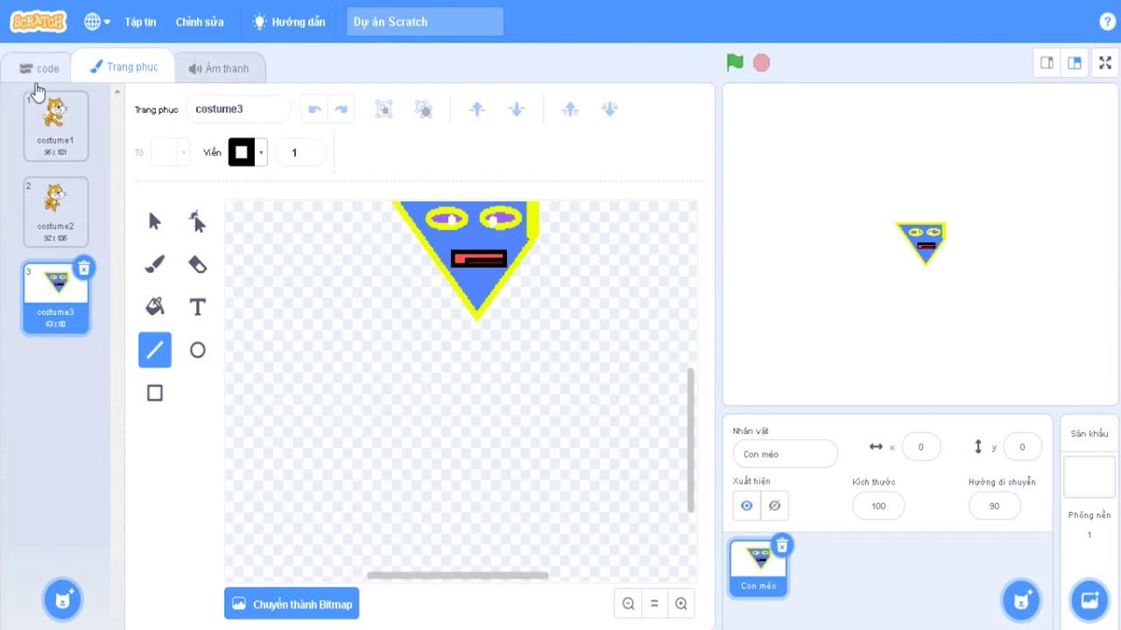
Inspect the triangular face of costume3 up close and show the stage in full-screen mode
{"action": "left_click", "coordinate": [655, 604]}
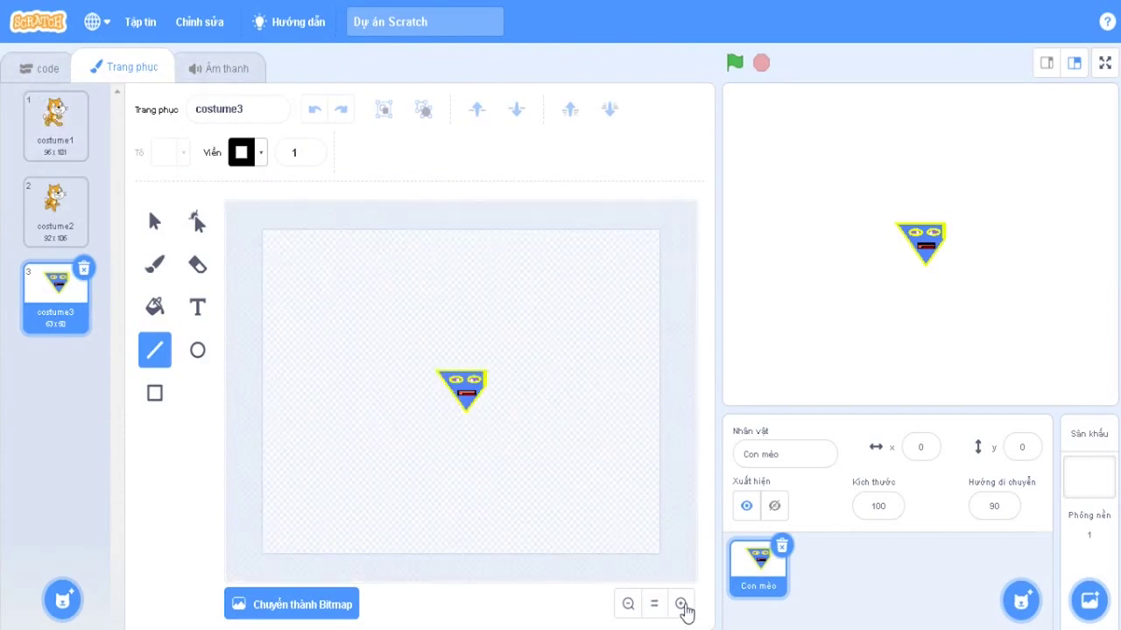
{"action": "left_click", "coordinate": [681, 604]}
{"action": "left_click", "coordinate": [681, 604]}
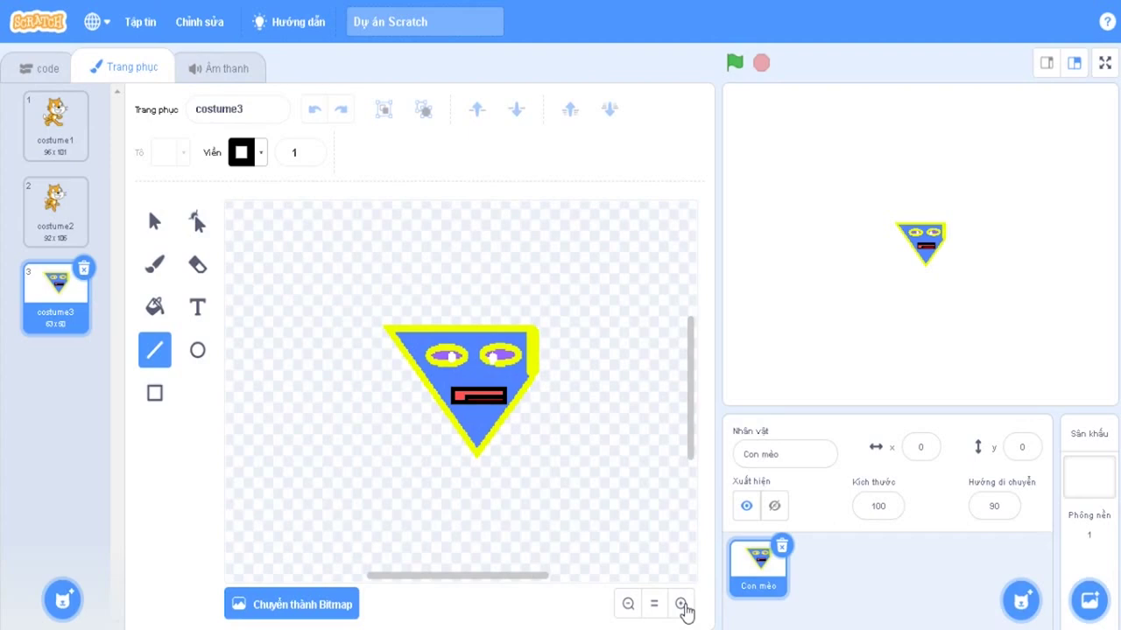
{"action": "left_click", "coordinate": [681, 604]}
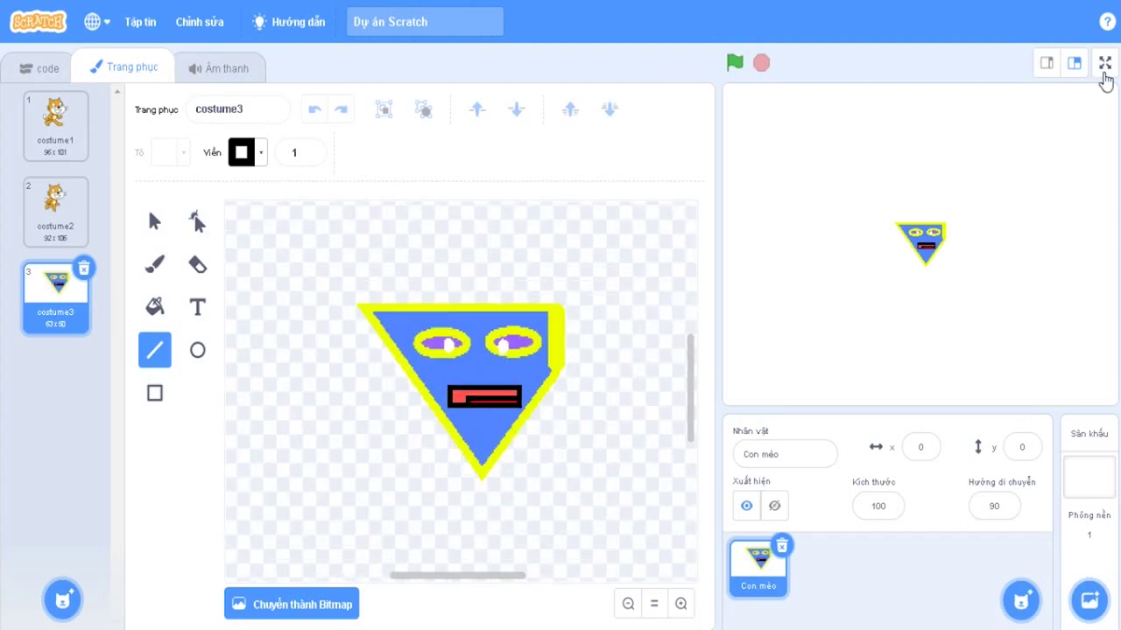
{"action": "left_click", "coordinate": [1104, 63]}
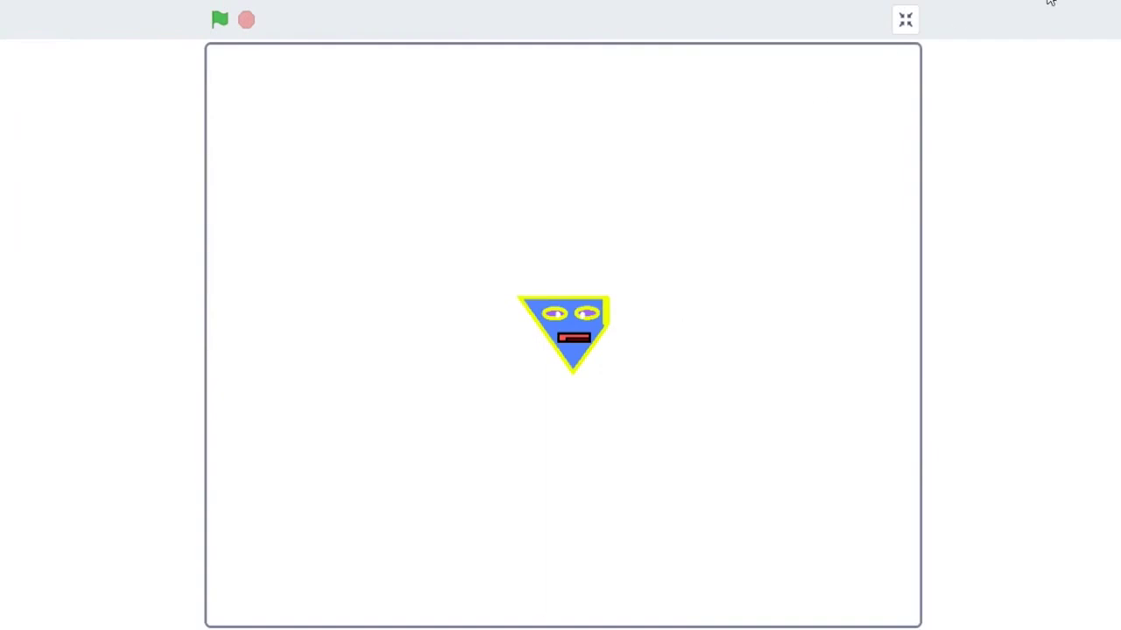